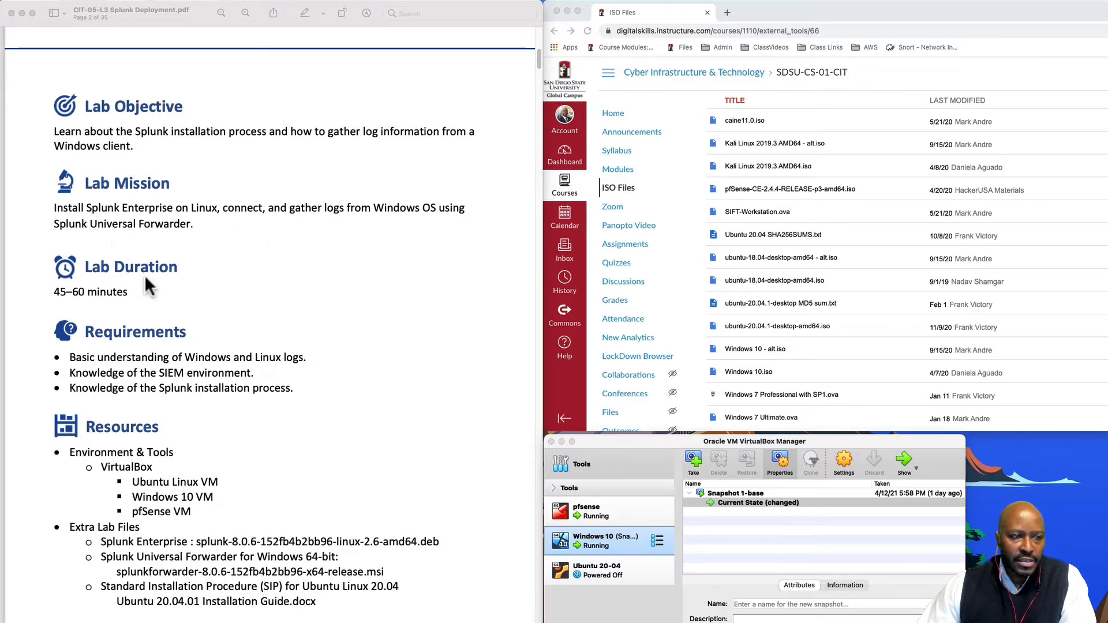
# - Scroll the Splunk Deployment PDF through page 2's objective, requirements and resources
pyautogui.scroll(-2, 144, 275)
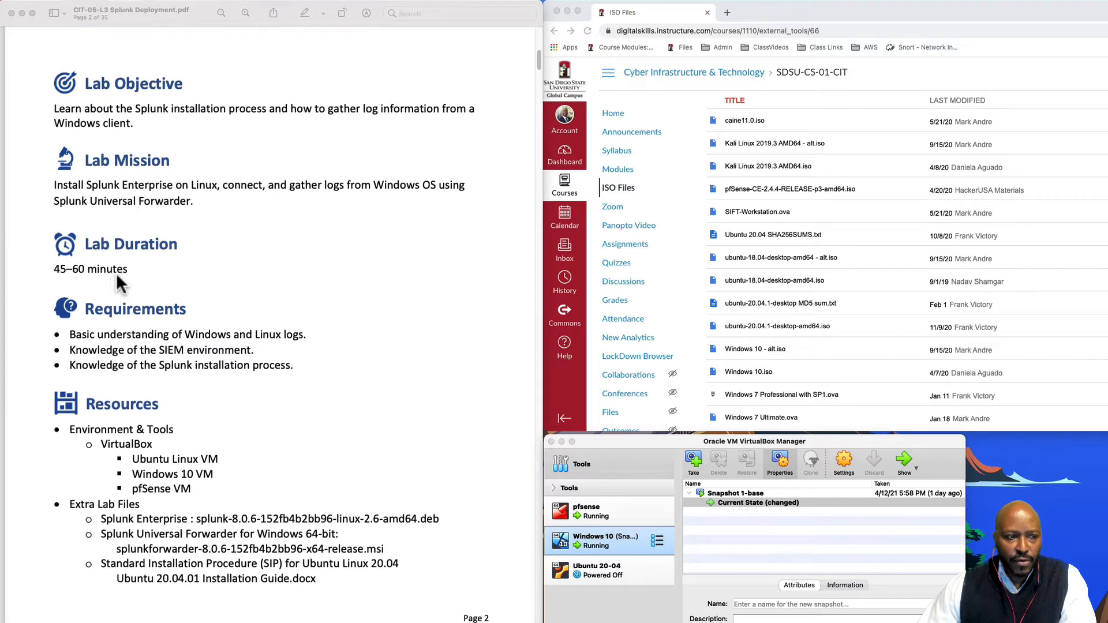
pyautogui.scroll(-3, 117, 277)
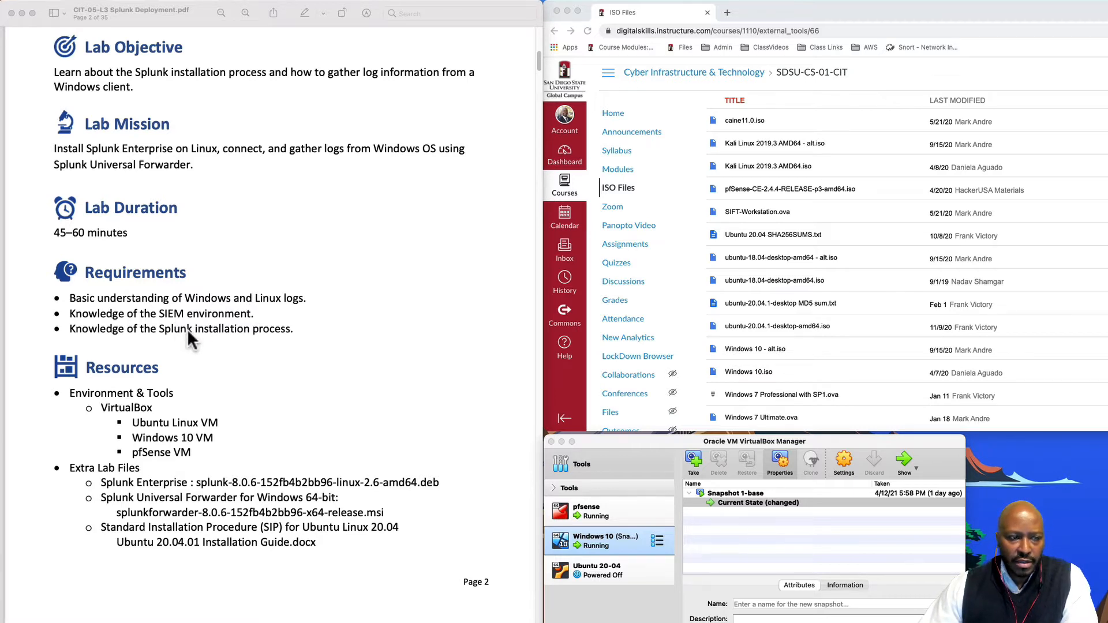
pyautogui.scroll(-3, 228, 382)
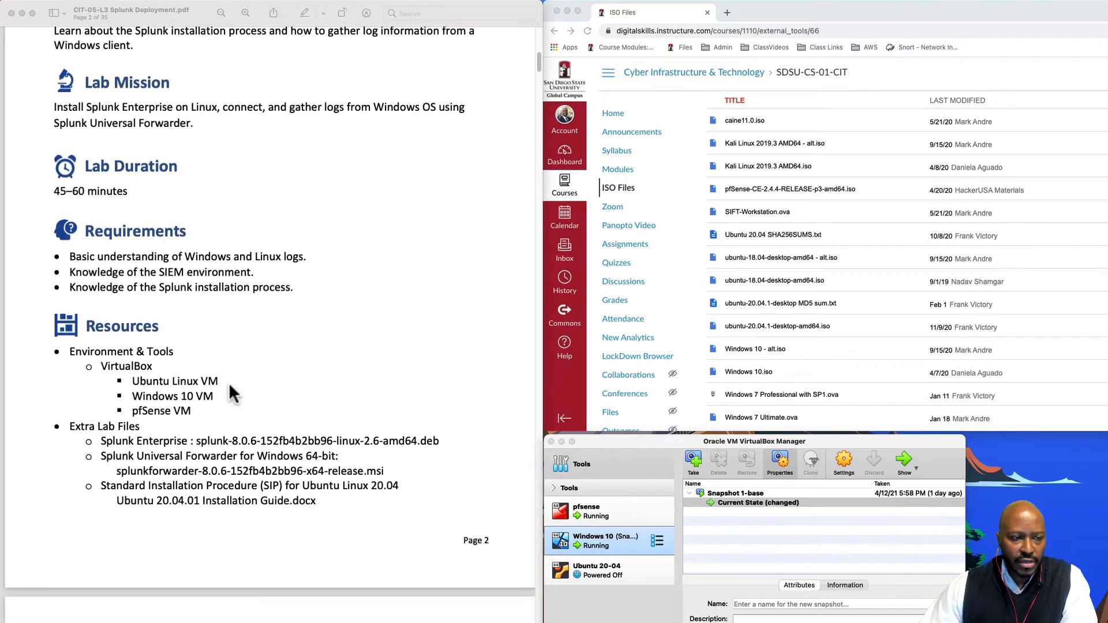
pyautogui.scroll(-5, 229, 382)
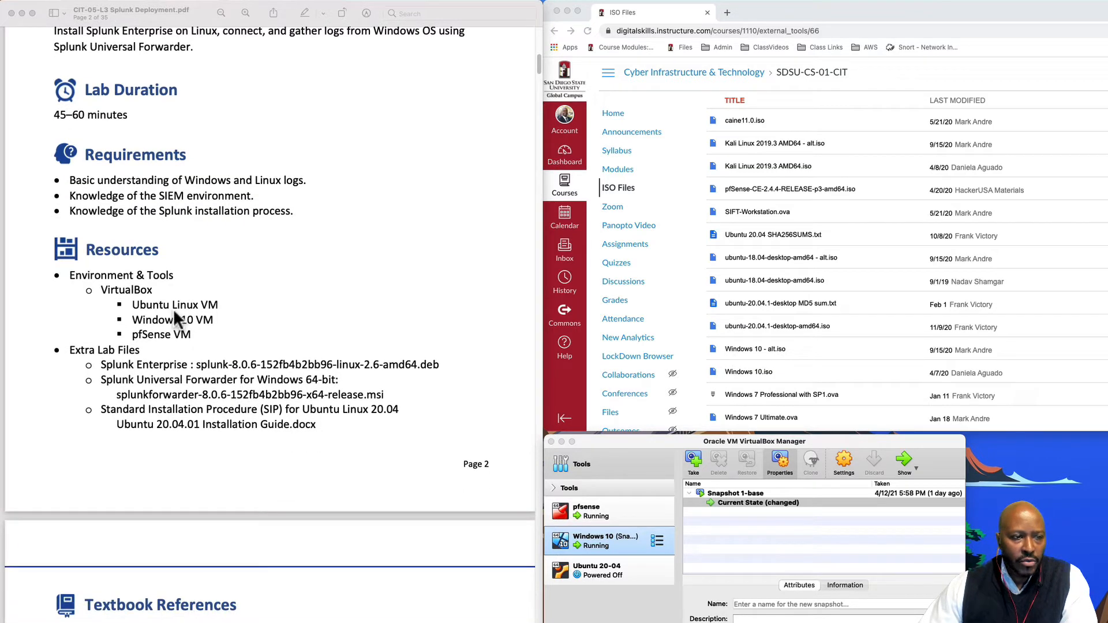
# - Look at the Ubuntu 20-04 VM in VirtualBox, then return to the Windows 10 VM
pyautogui.click(591, 439)
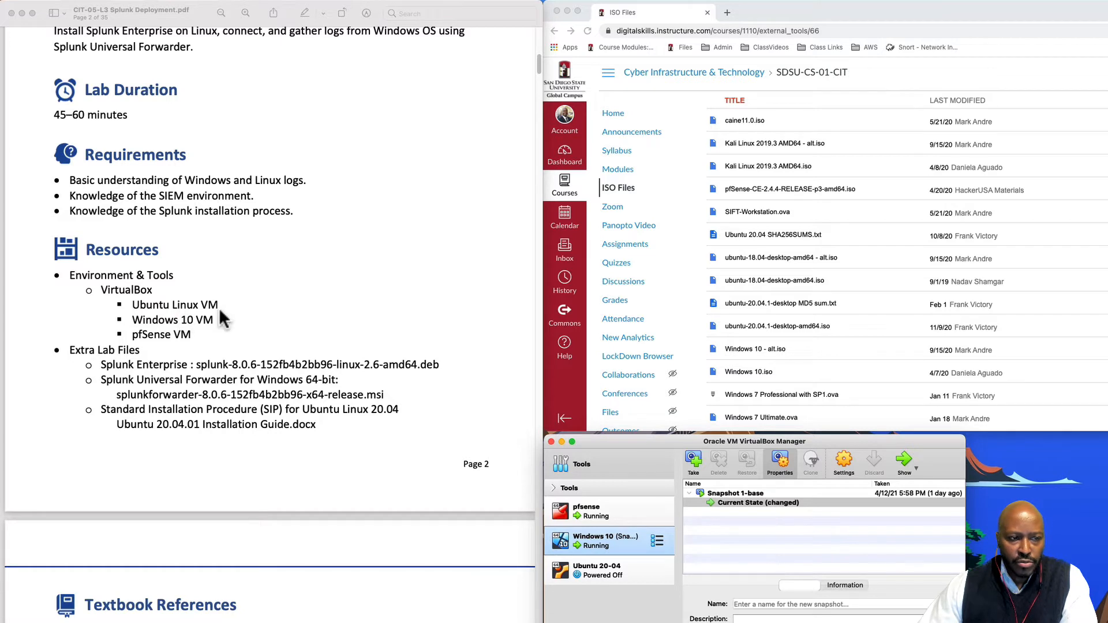
pyautogui.click(605, 570)
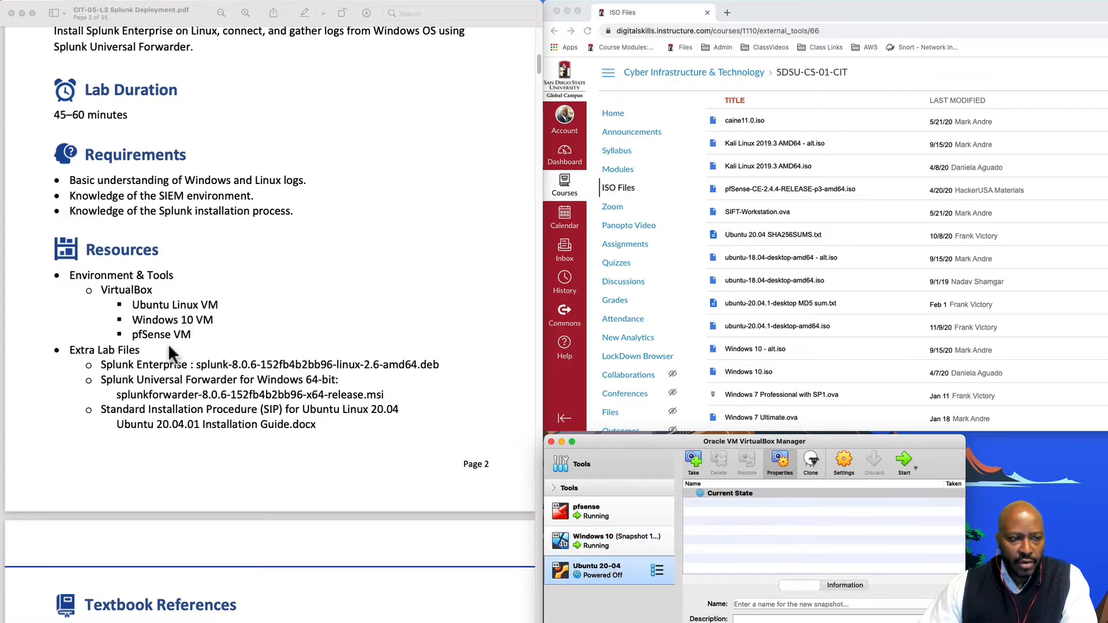
pyautogui.click(608, 546)
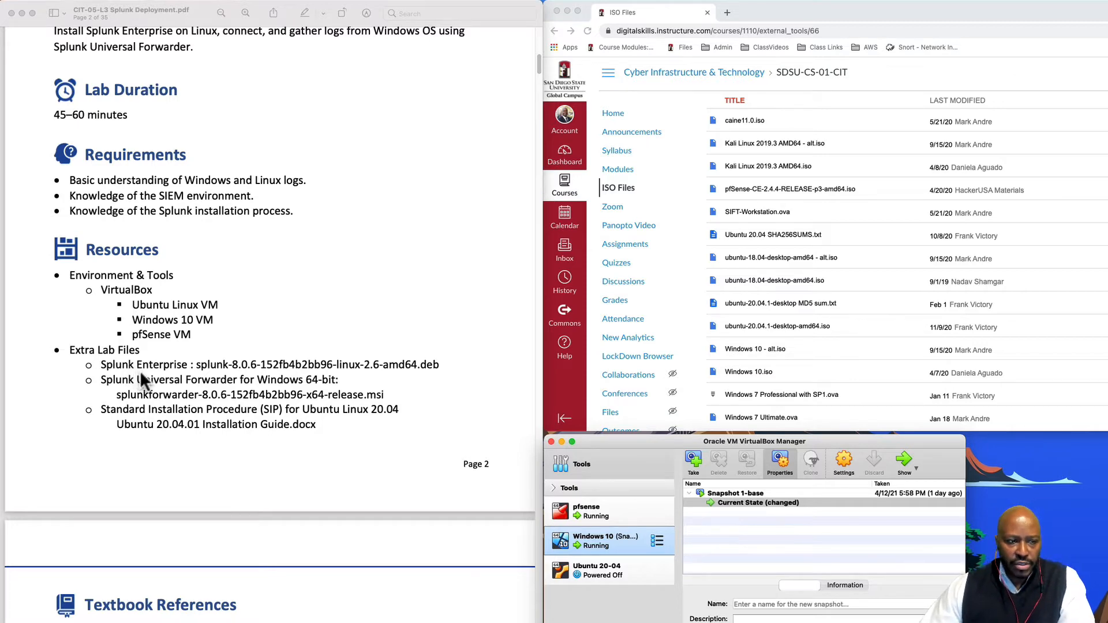
# - Scroll the PDF past Textbook References to page 4, Lab Task 1: Ubuntu Installation
pyautogui.scroll(-1, 804, 314)
pyautogui.scroll(-3, 807, 324)
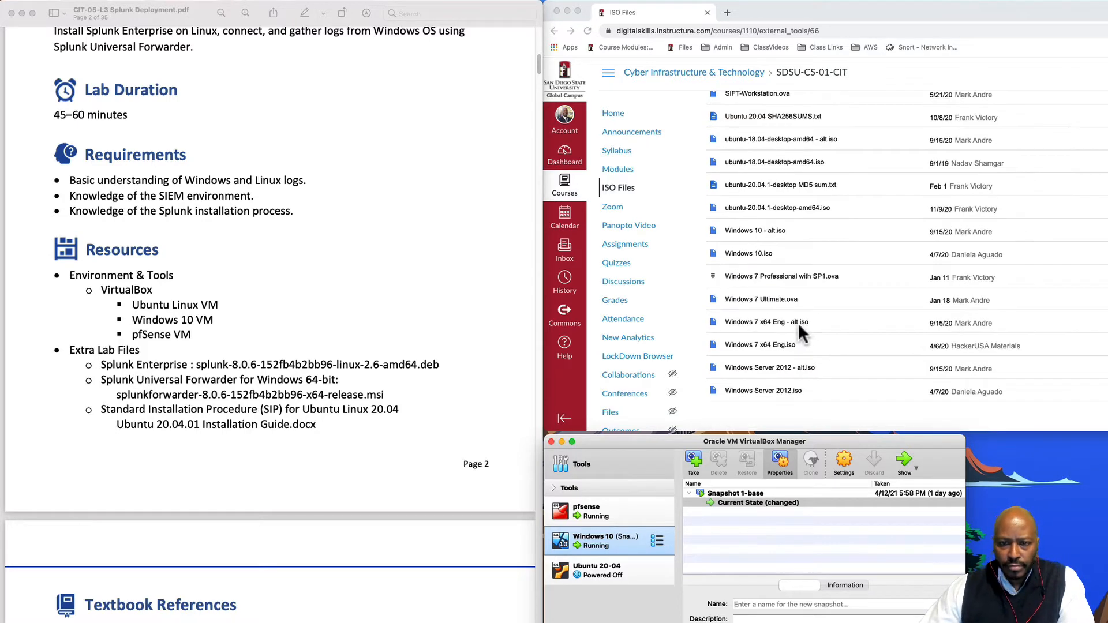
pyautogui.scroll(3, 714, 344)
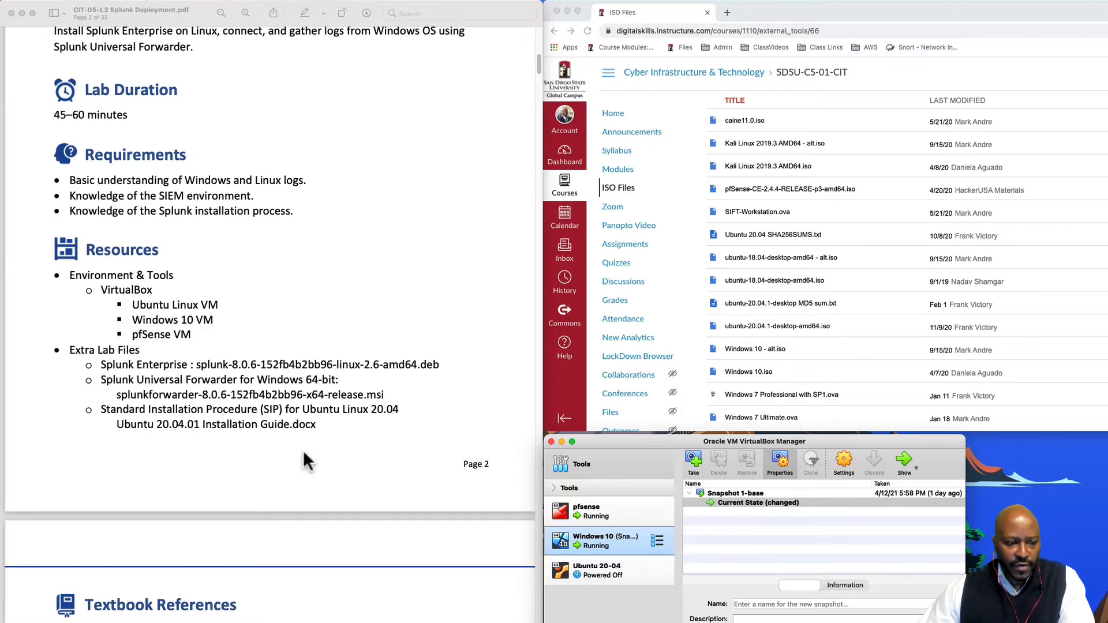
pyautogui.scroll(-2, 306, 473)
pyautogui.scroll(-15, 306, 473)
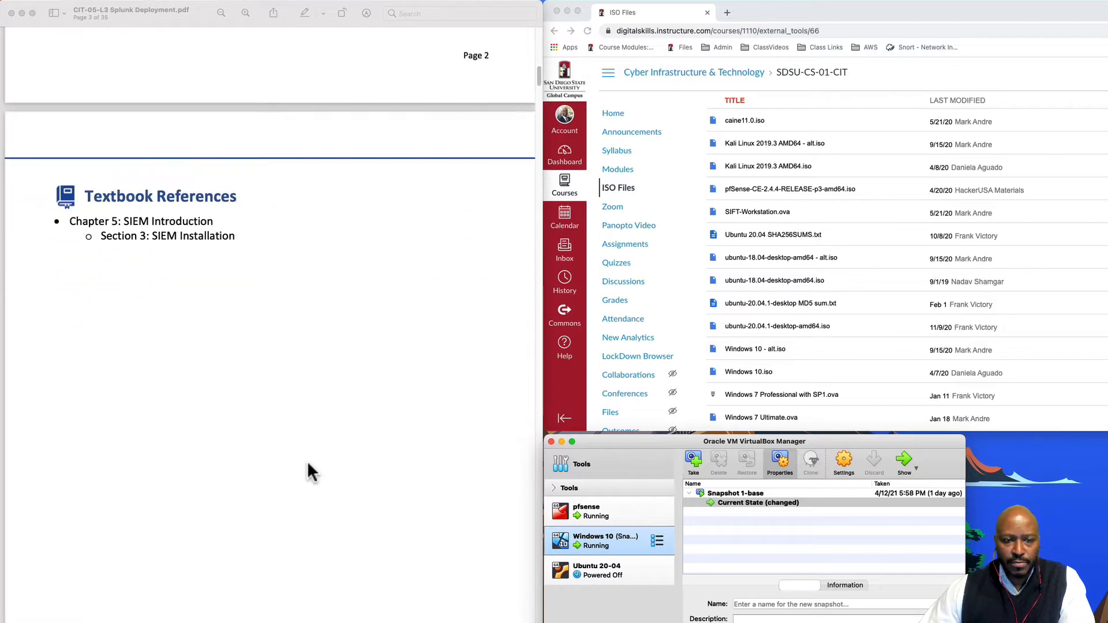
pyautogui.scroll(-11, 307, 464)
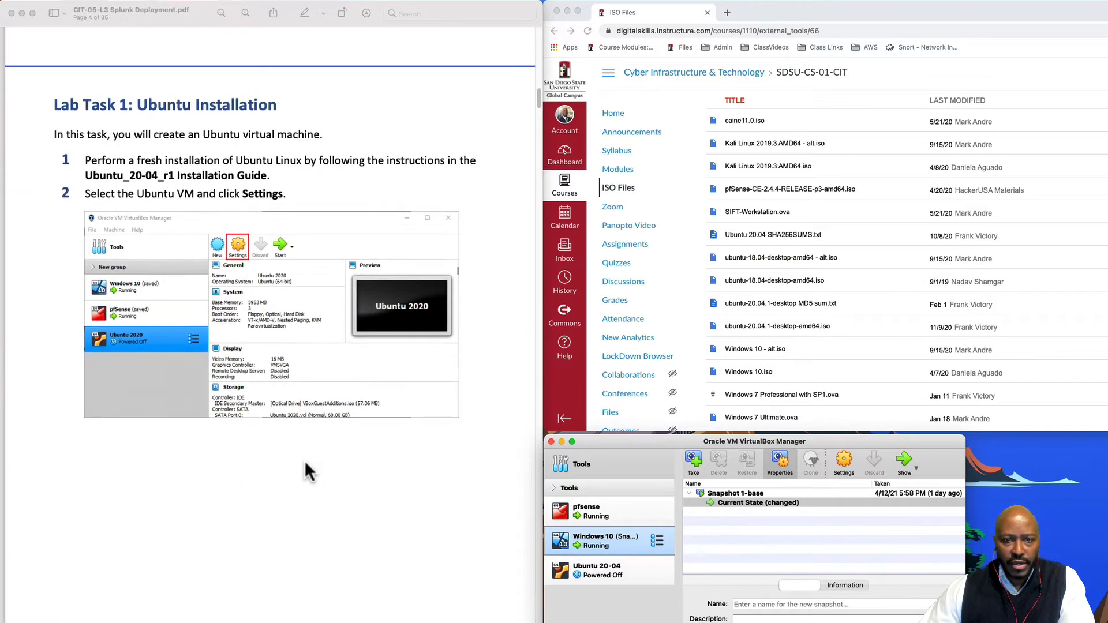
# - Minimize the browser, move the VirtualBox Manager up, and select the Ubuntu 20-04 VM
pyautogui.scroll(-3, 307, 472)
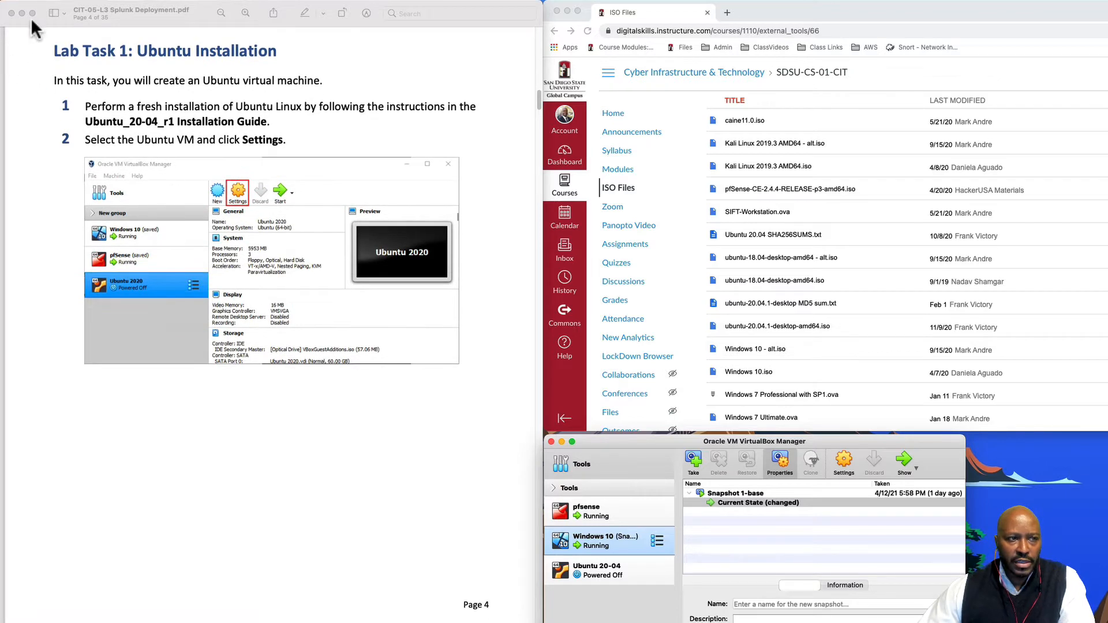
pyautogui.click(569, 17)
pyautogui.moveTo(920, 460); pyautogui.dragTo(922, 105)
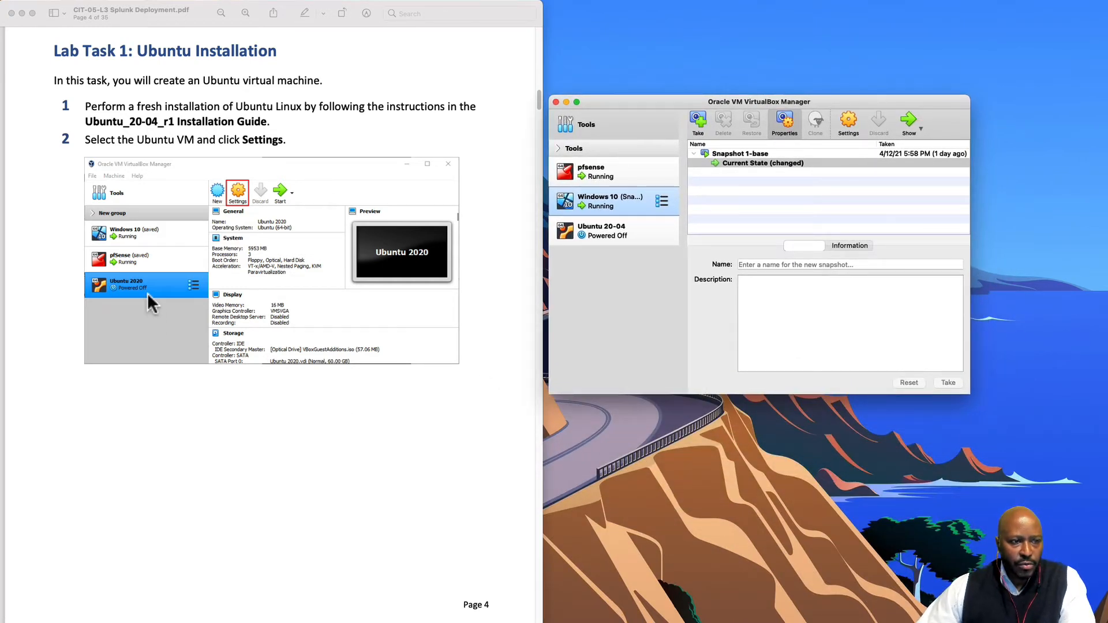
pyautogui.click(615, 232)
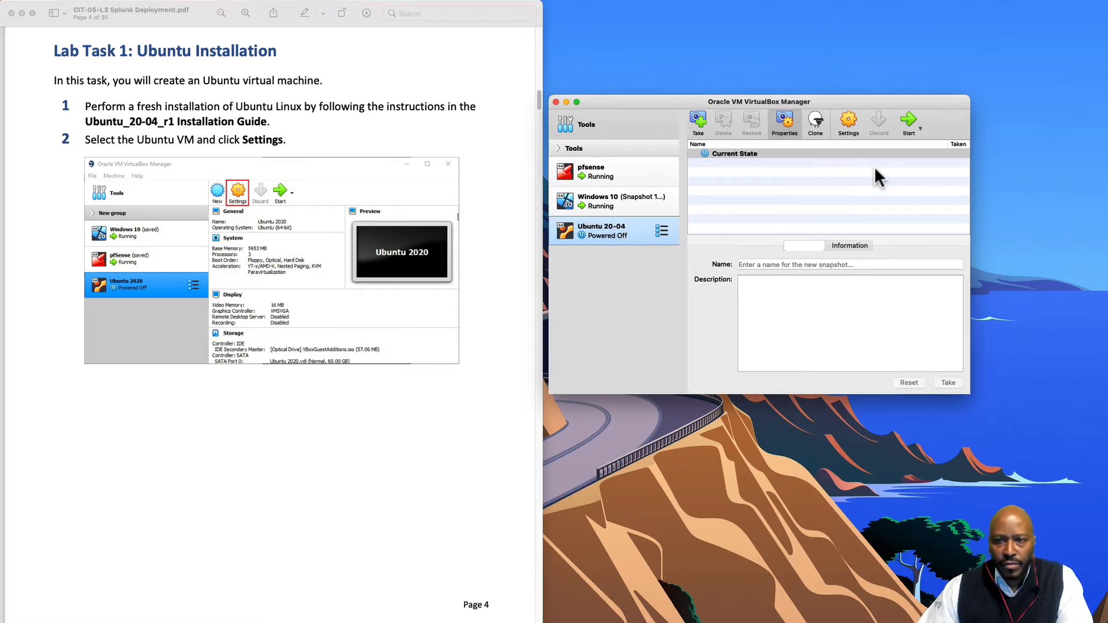
# - Set Ubuntu 20-04's adapter to Internal Network 'VulnCorp Network' with promiscuous mode Allow VMs
pyautogui.click(847, 119)
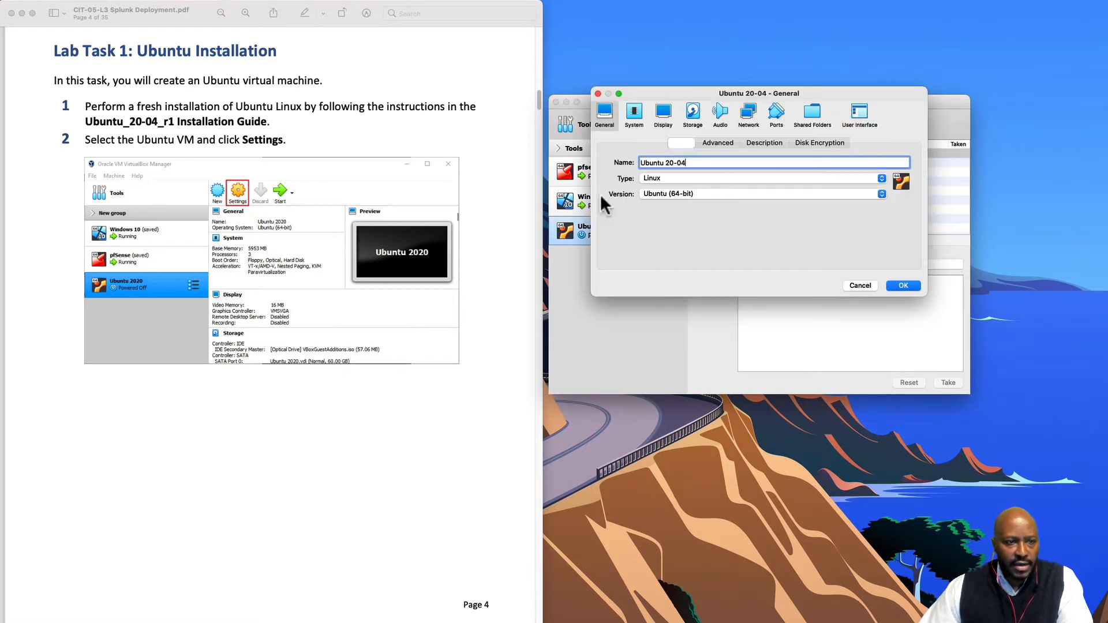
pyautogui.scroll(-5, 286, 334)
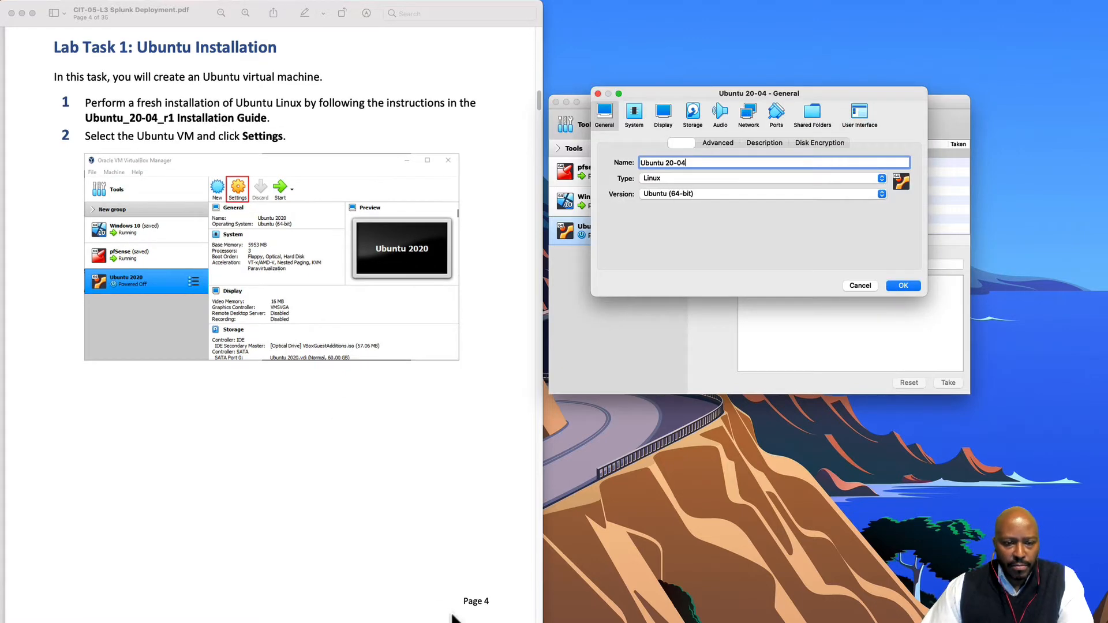
pyautogui.scroll(-10, 398, 497)
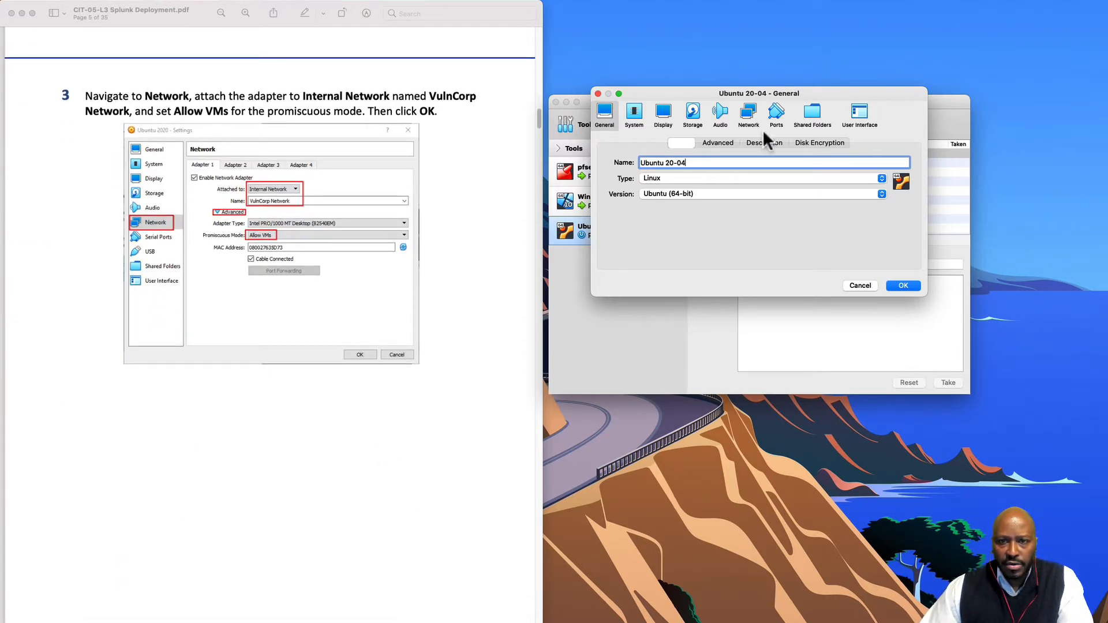
pyautogui.click(750, 111)
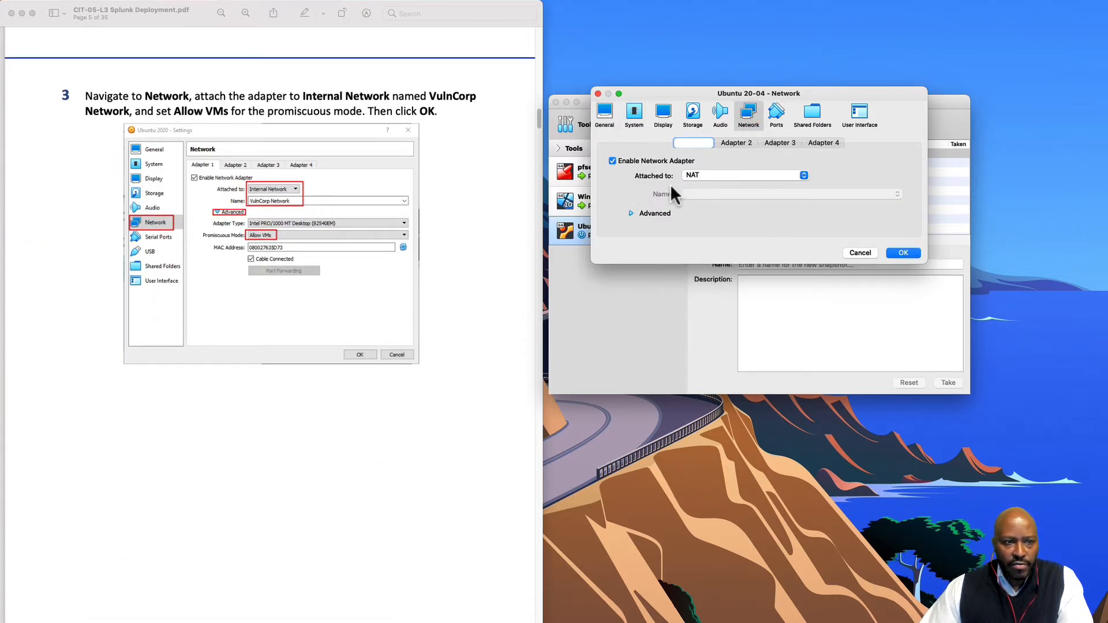
pyautogui.click(708, 174)
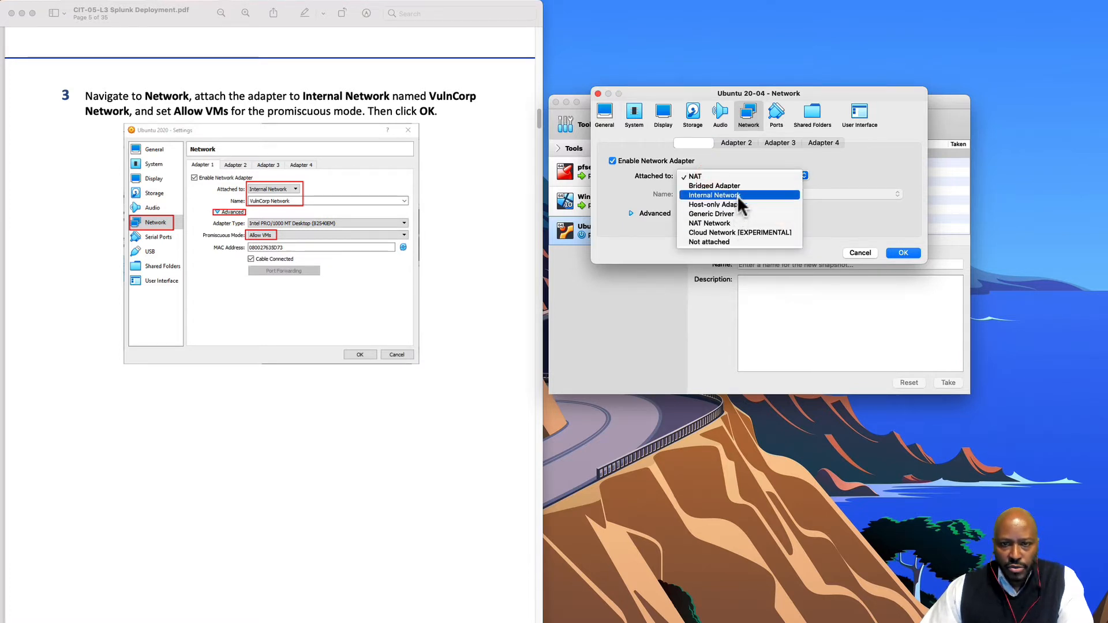
pyautogui.click(716, 195)
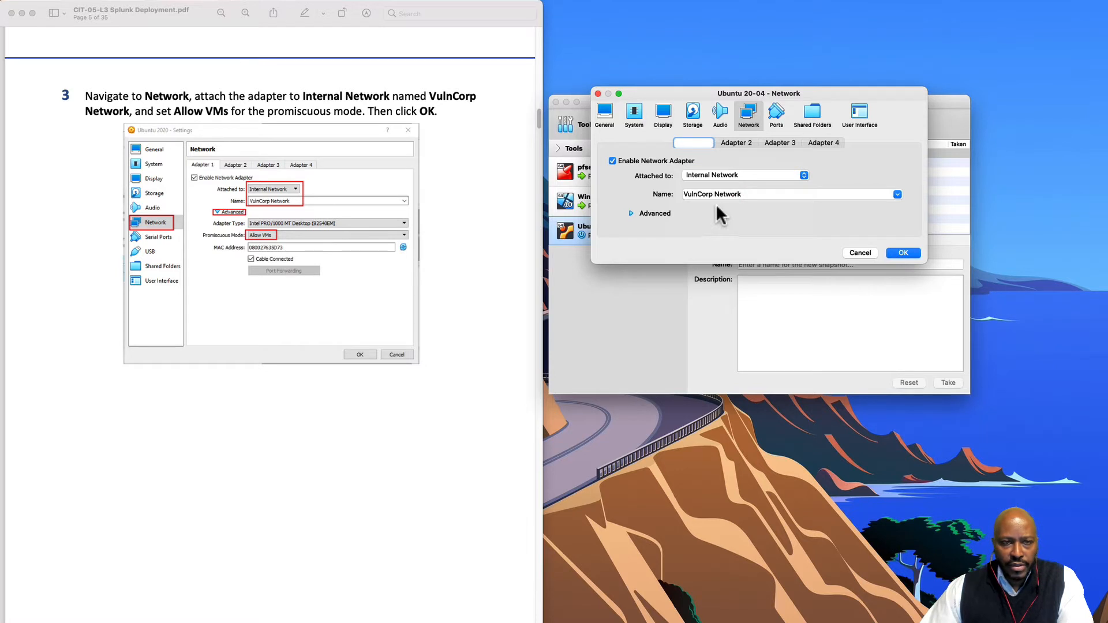
pyautogui.click(642, 213)
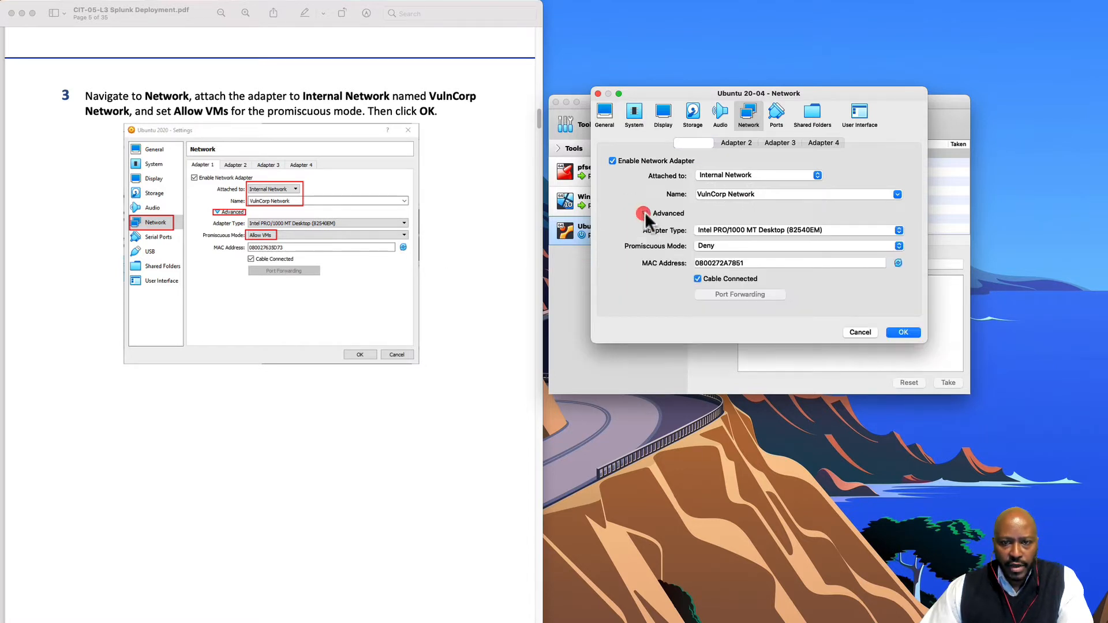
pyautogui.click(710, 245)
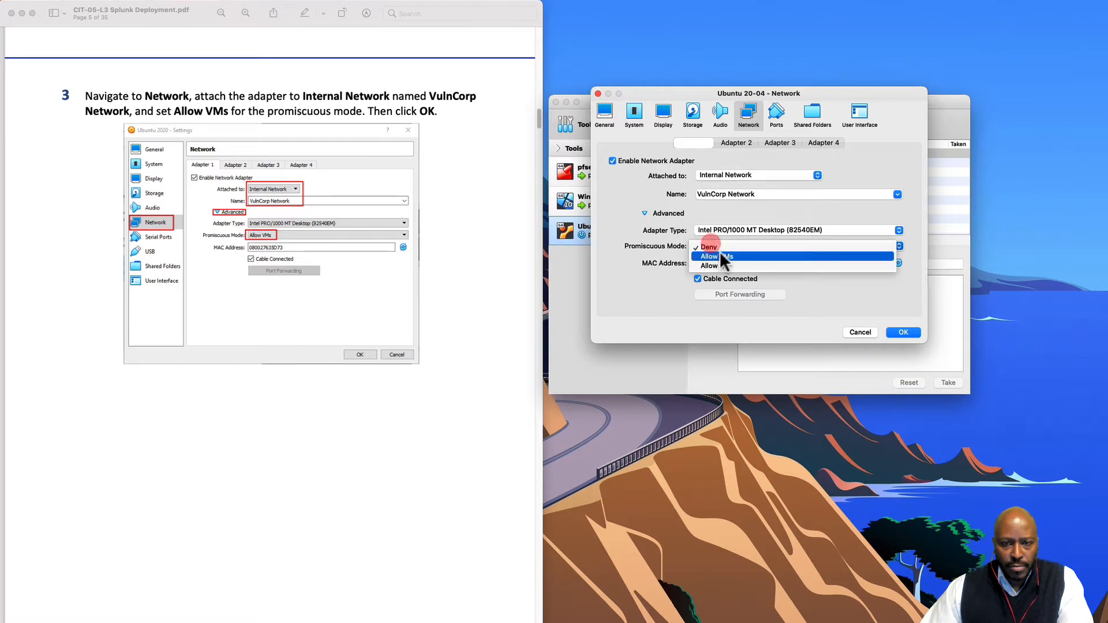
pyautogui.click(721, 254)
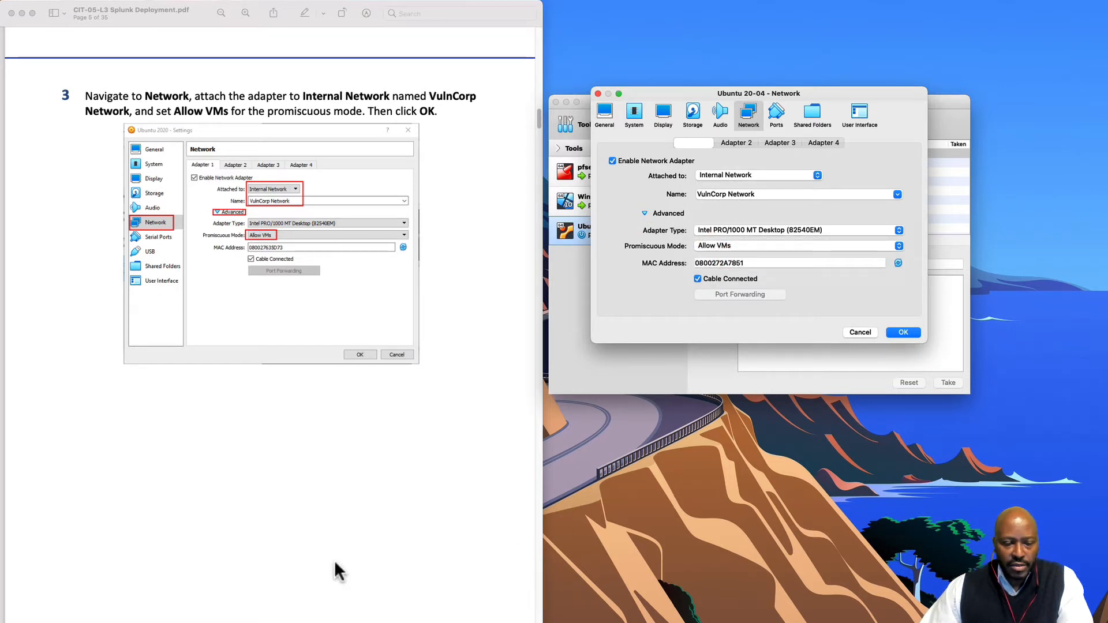
pyautogui.scroll(-3, 340, 574)
pyautogui.scroll(-10, 401, 577)
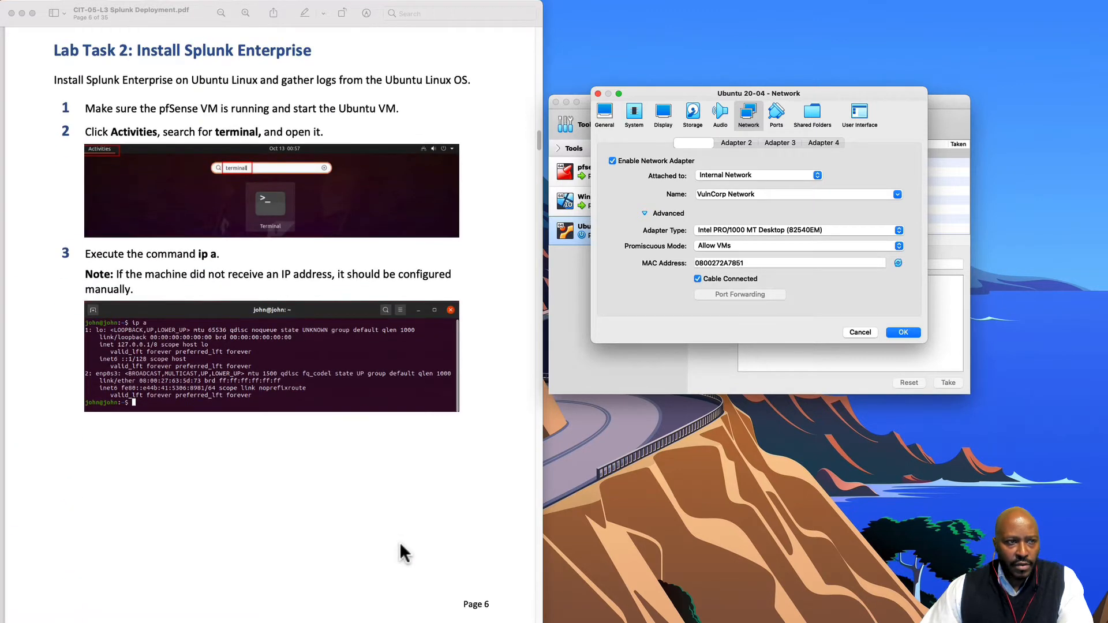
# - Save the network settings, check and minimize the pfSense console, then select Ubuntu 20-04
pyautogui.click(905, 333)
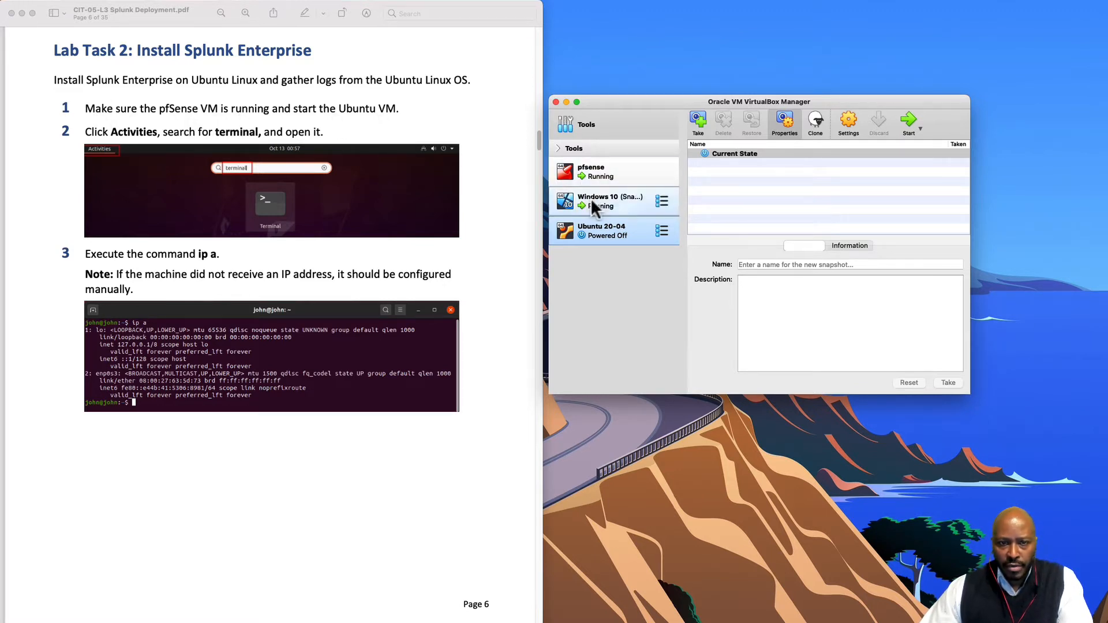
pyautogui.click(600, 176)
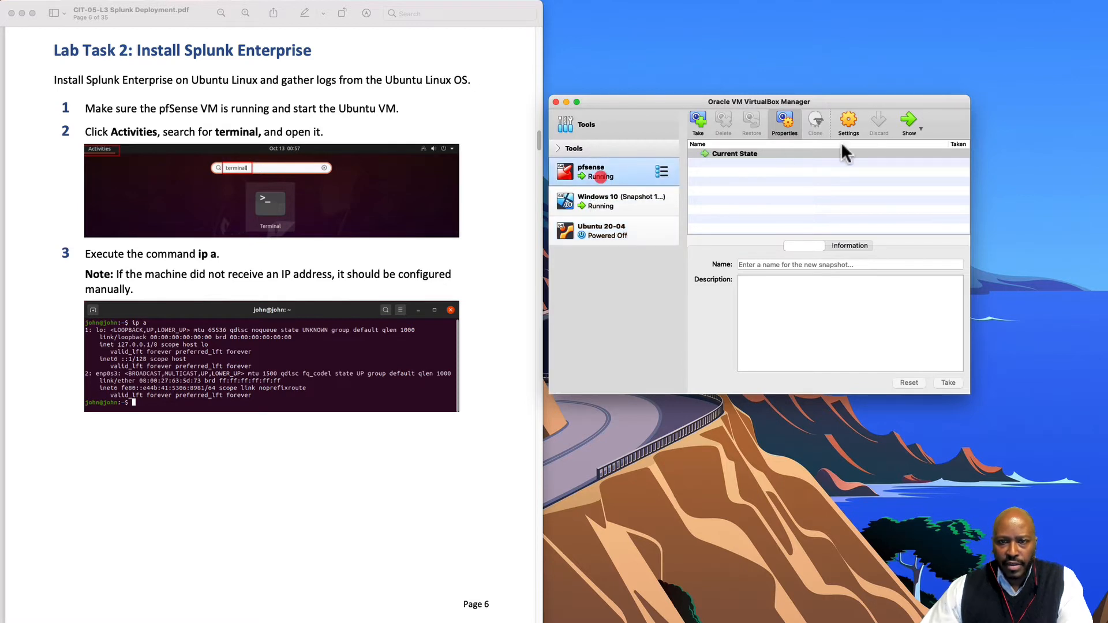
pyautogui.click(909, 122)
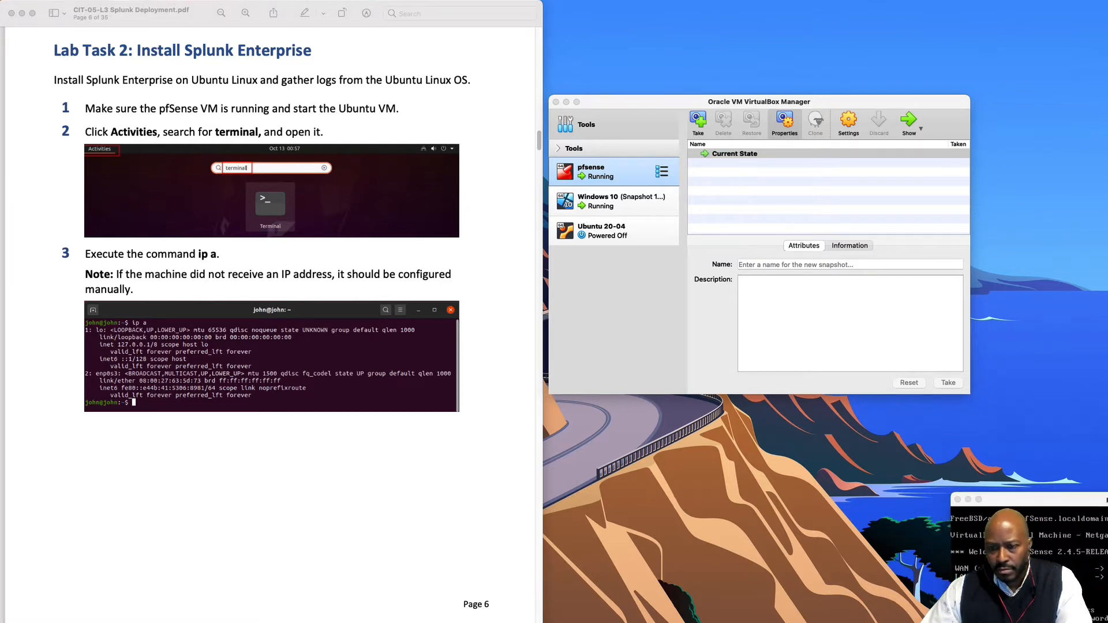
pyautogui.moveTo(1107, 500); pyautogui.dragTo(804, 403)
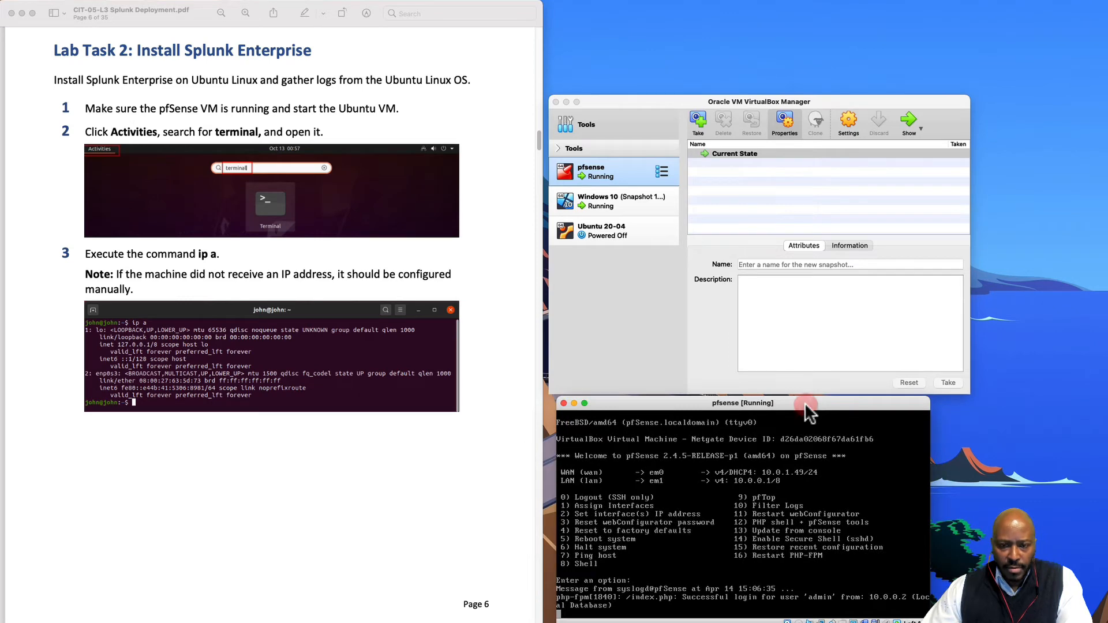
pyautogui.click(575, 404)
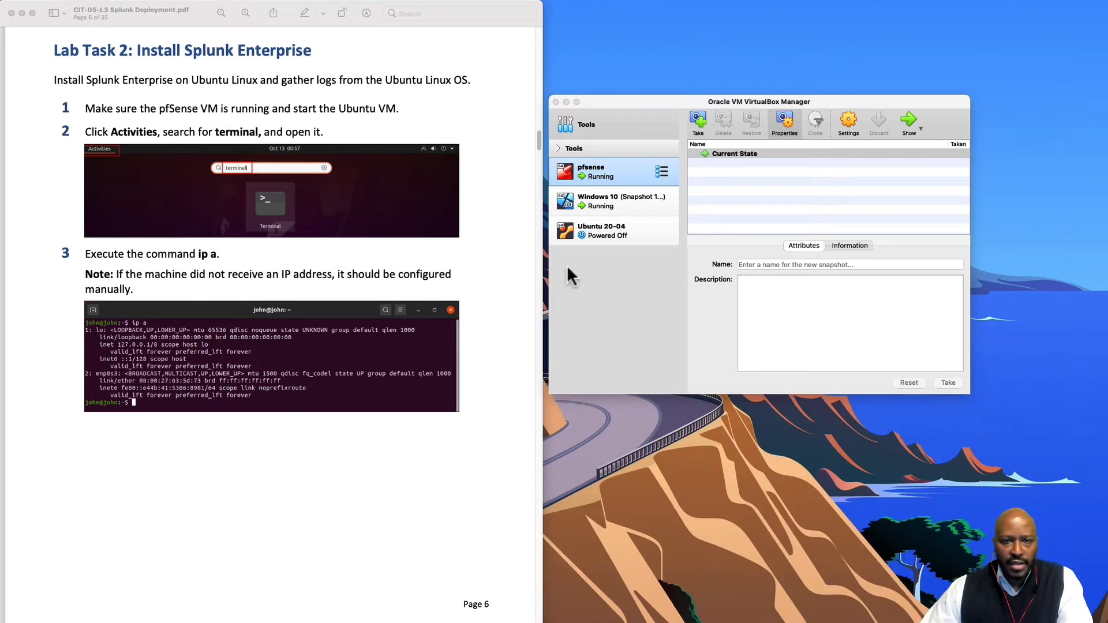
pyautogui.click(611, 230)
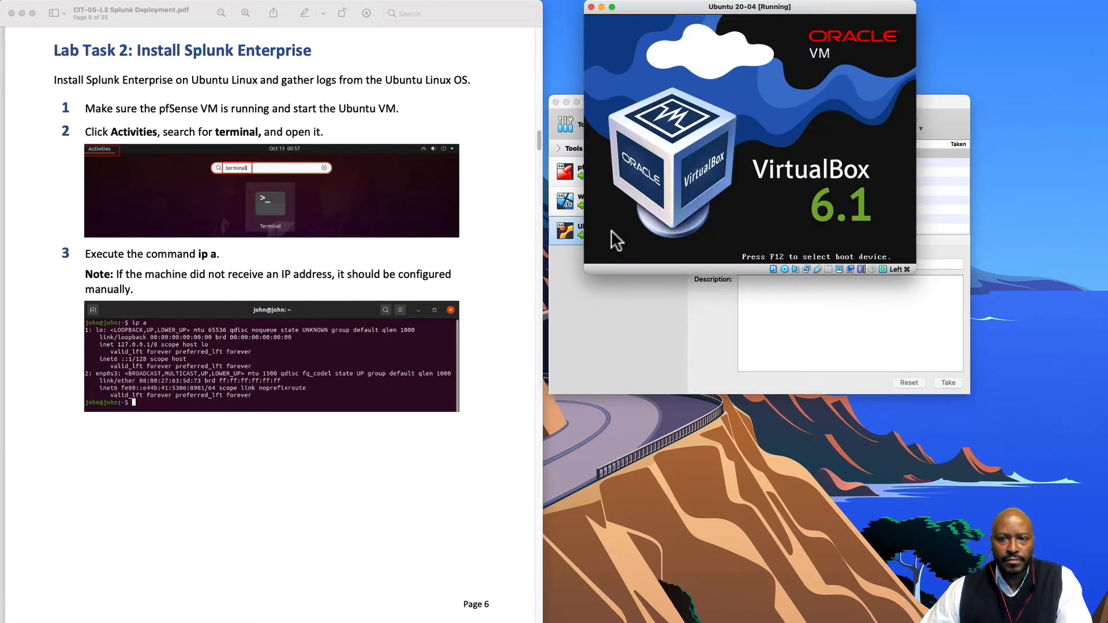
# - Hide the VirtualBox Manager and enlarge and reposition the booting Ubuntu VM window
pyautogui.click(600, 326)
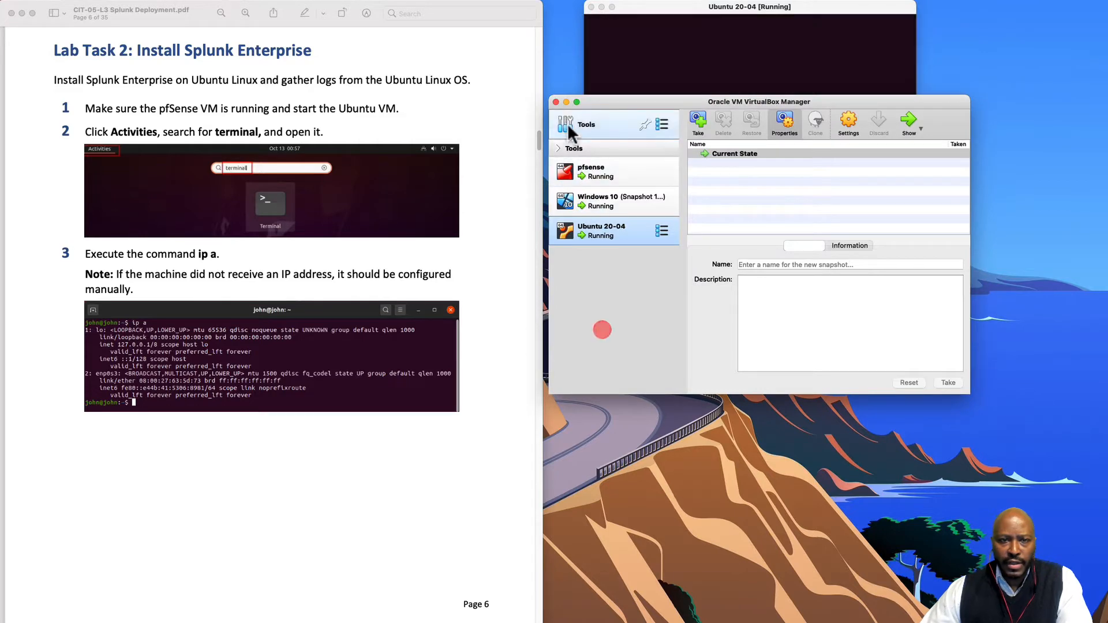
pyautogui.click(566, 102)
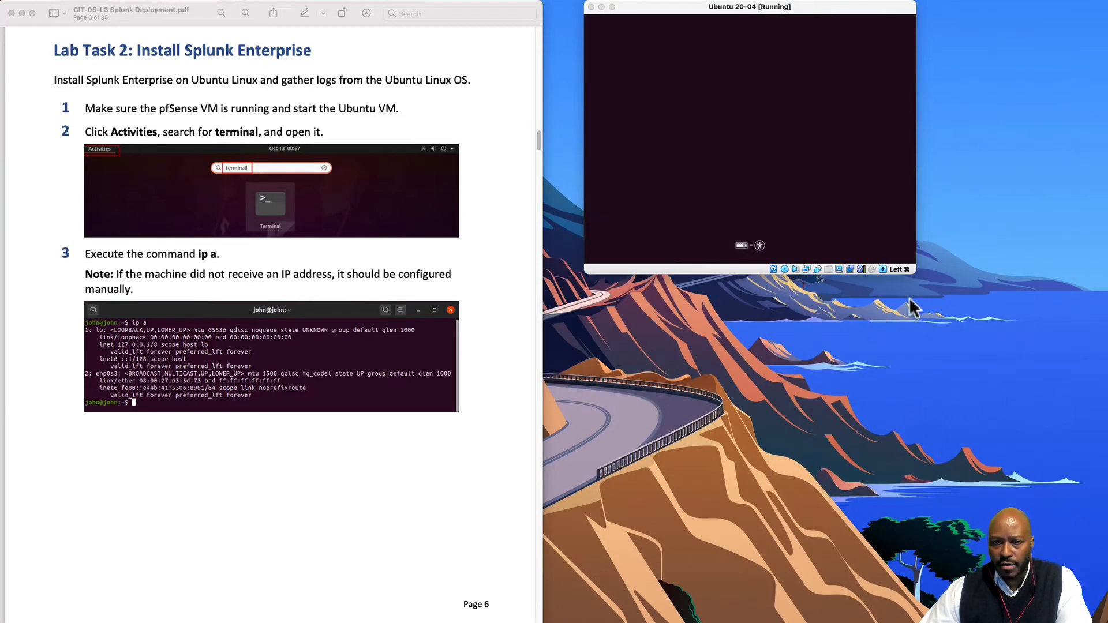
pyautogui.moveTo(915, 273); pyautogui.dragTo(1107, 469)
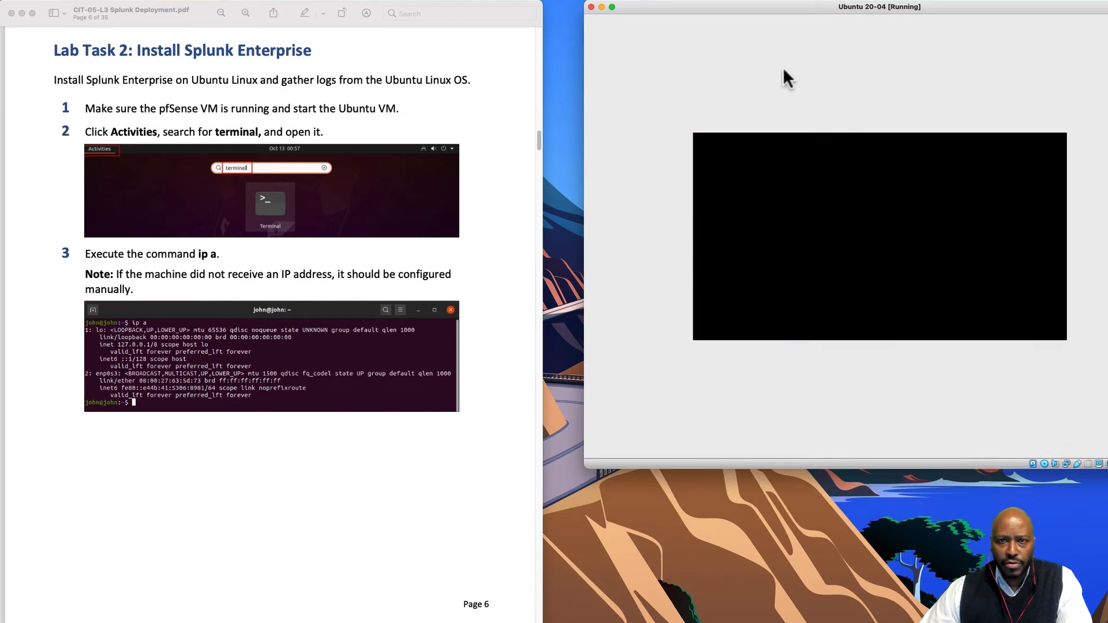
pyautogui.moveTo(728, 6); pyautogui.dragTo(691, 29)
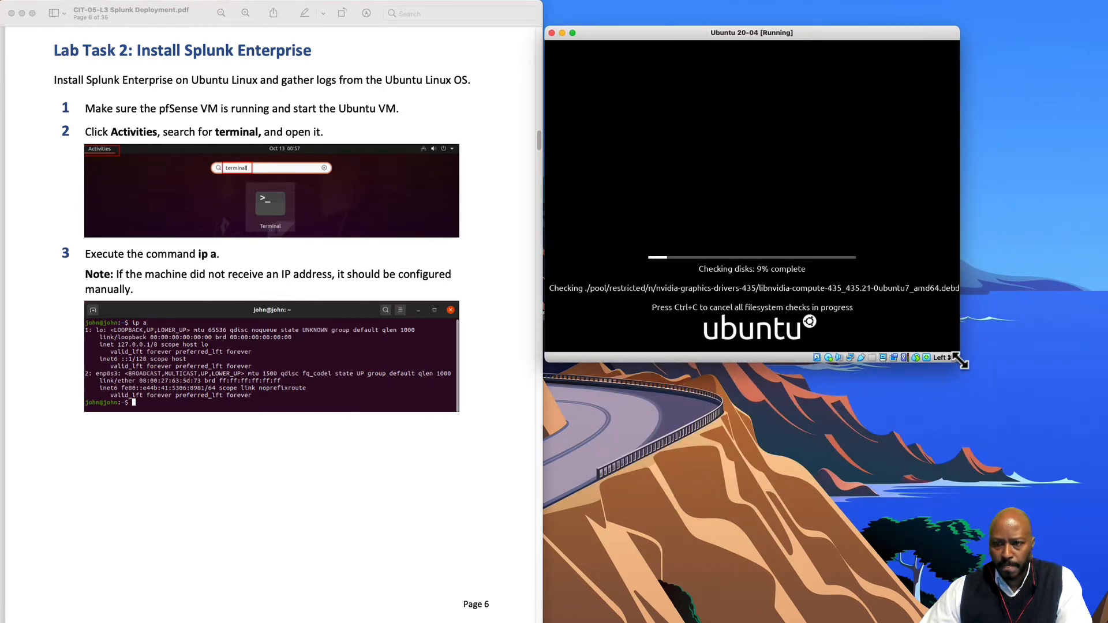
pyautogui.moveTo(958, 361); pyautogui.dragTo(1005, 398)
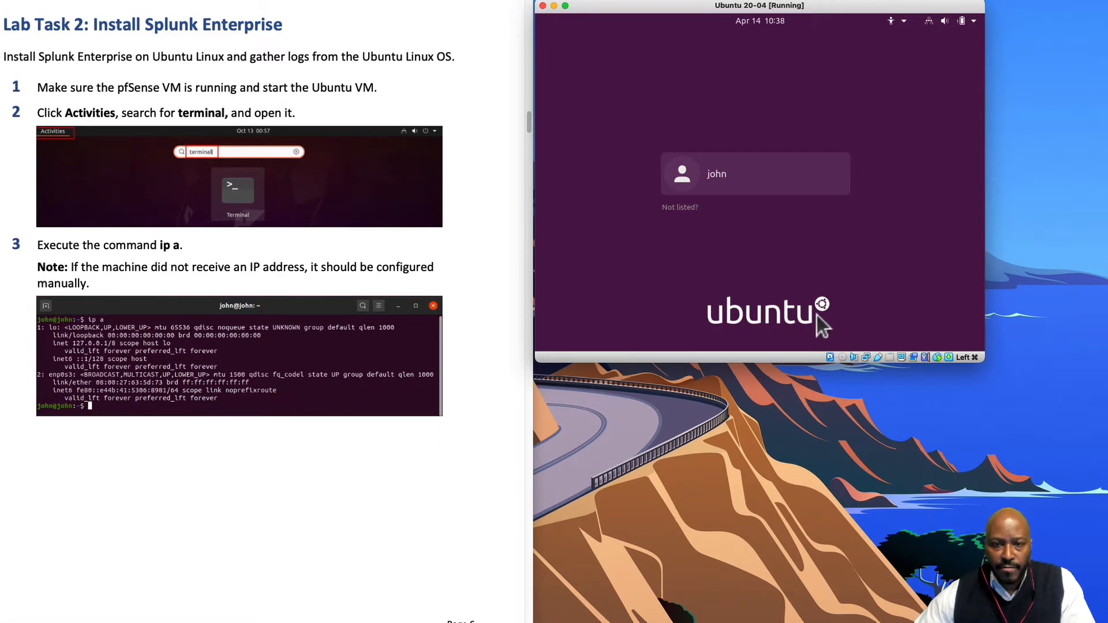
# - Log in to Ubuntu with the account password and dismiss the connection-failed notification
pyautogui.click(750, 181)
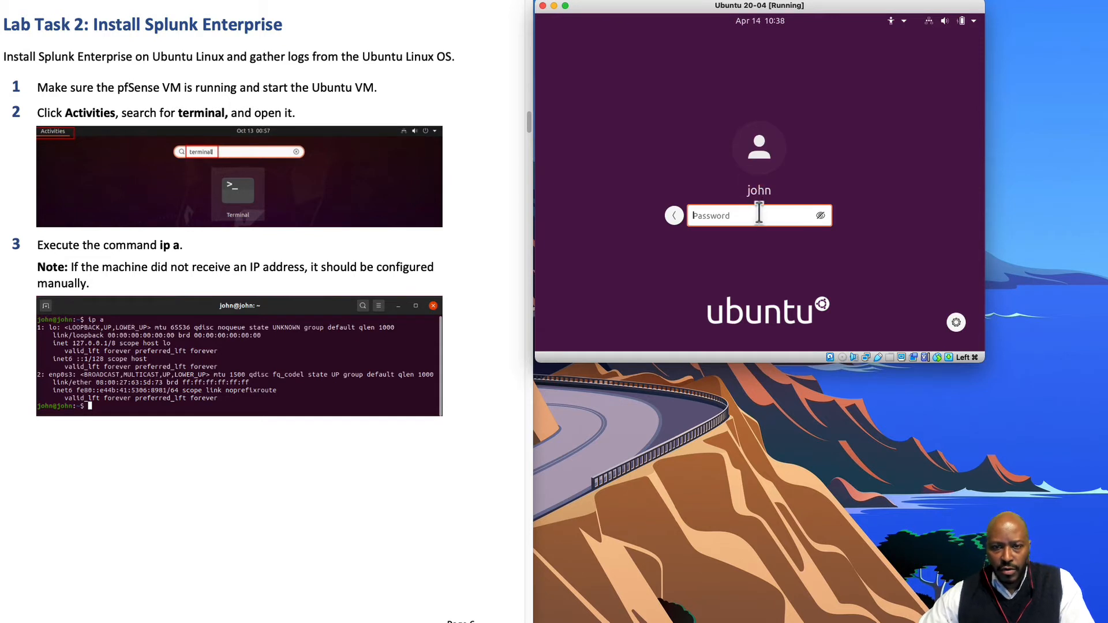
pyautogui.write('p•••••••••')
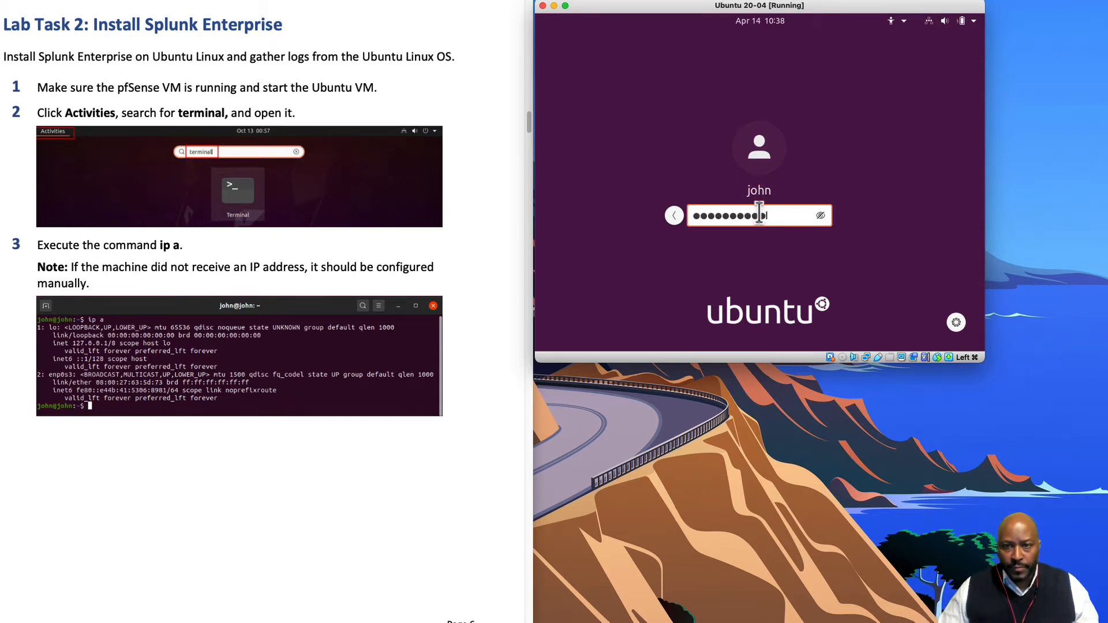
pyautogui.press('Return')
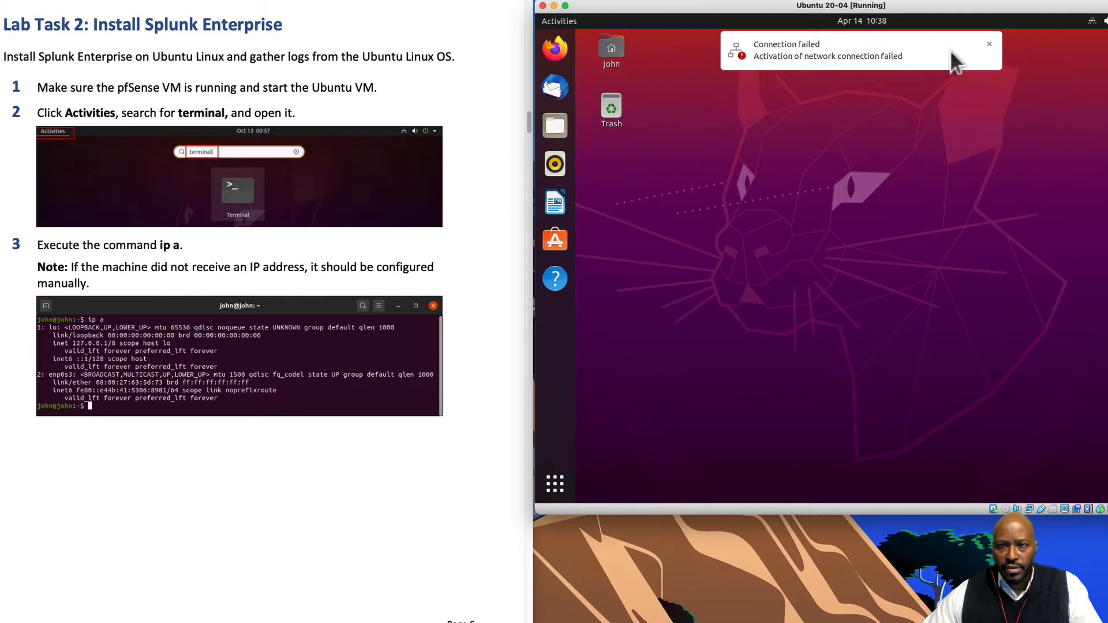
pyautogui.click(987, 44)
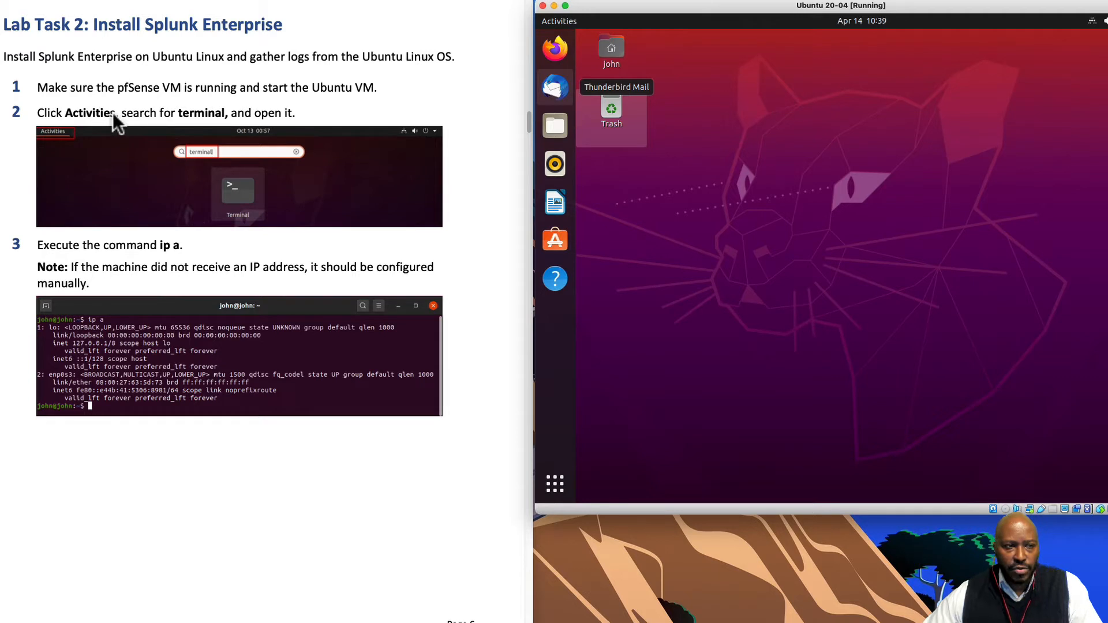
# - Search Activities for 'terminal' and launch the Terminal app
pyautogui.click(559, 21)
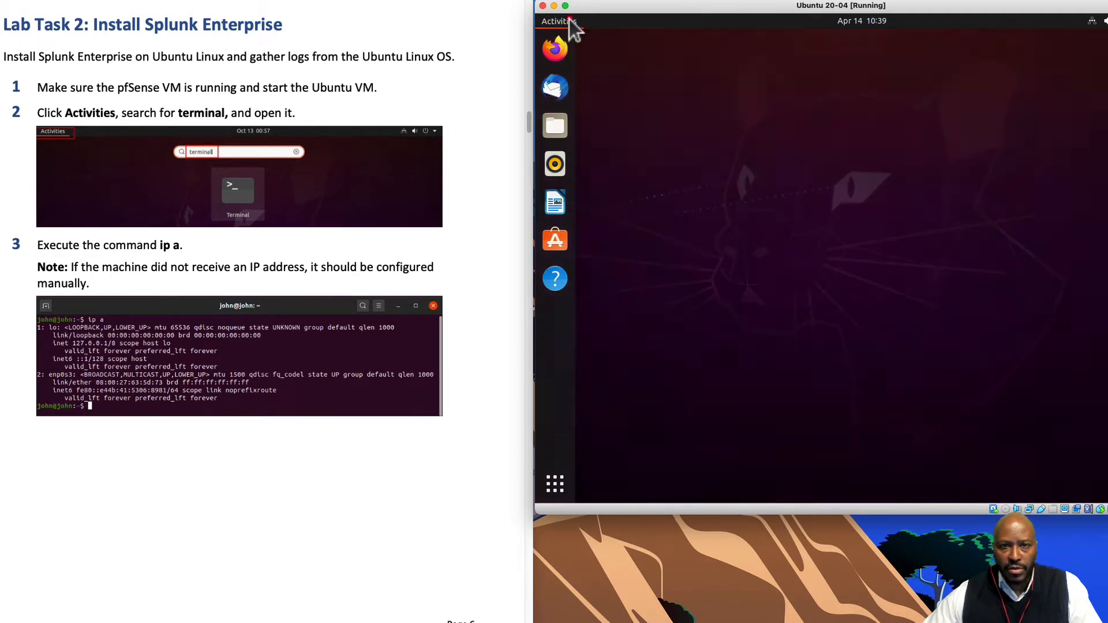
pyautogui.click(799, 51)
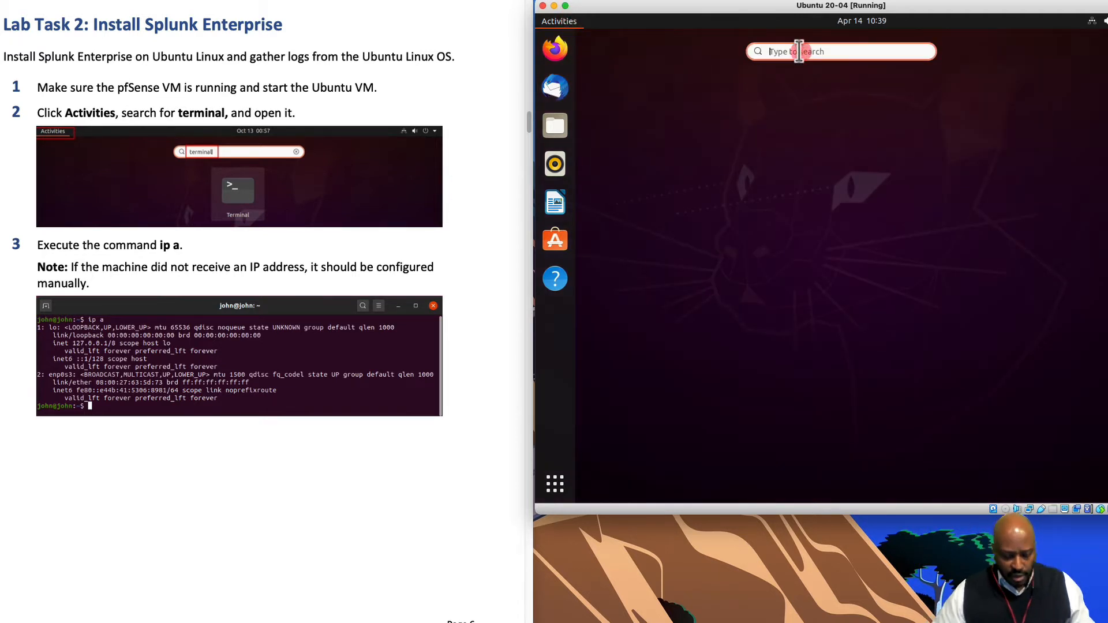
pyautogui.write('termin')
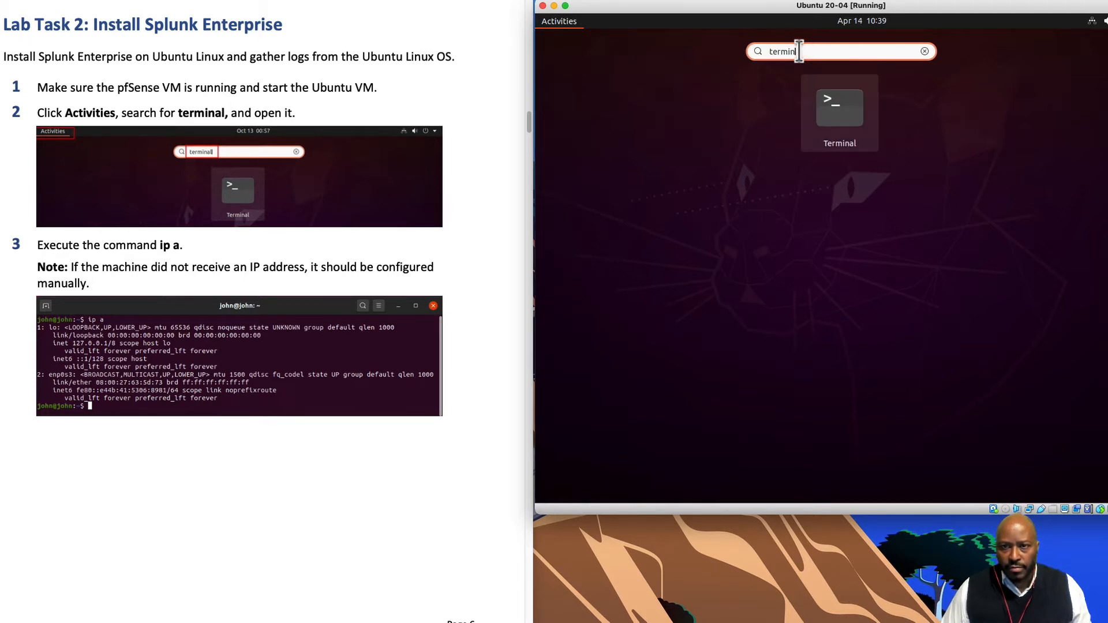
pyautogui.write('al')
pyautogui.press('Return')
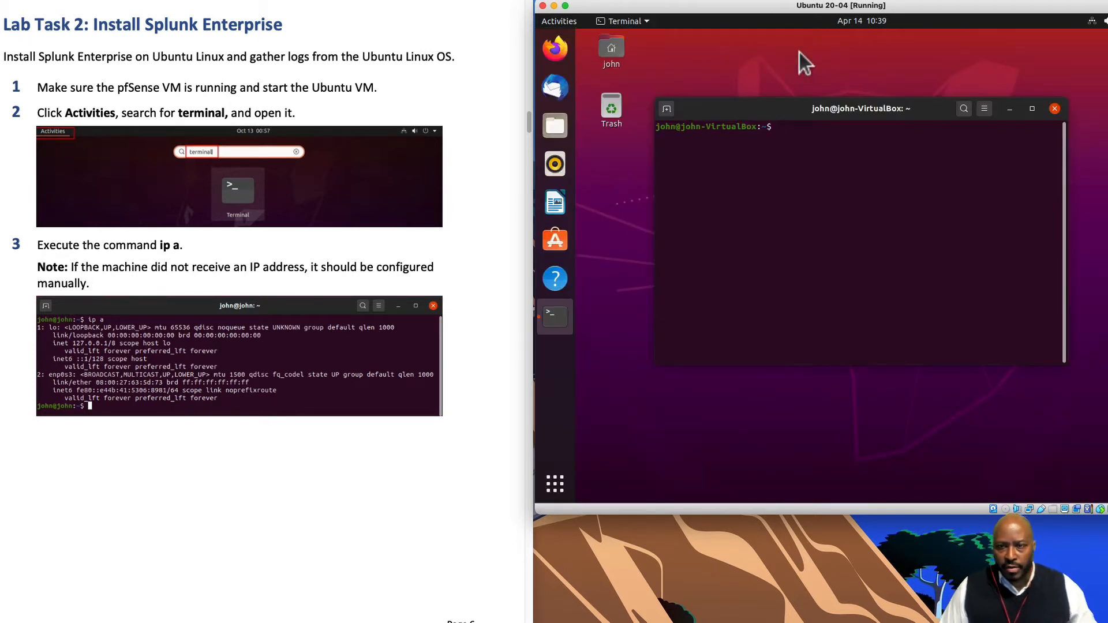
# - Run 'ip a' and ifconfig, showing enp0s3 has only an IPv6 link-local address
pyautogui.write('ip')
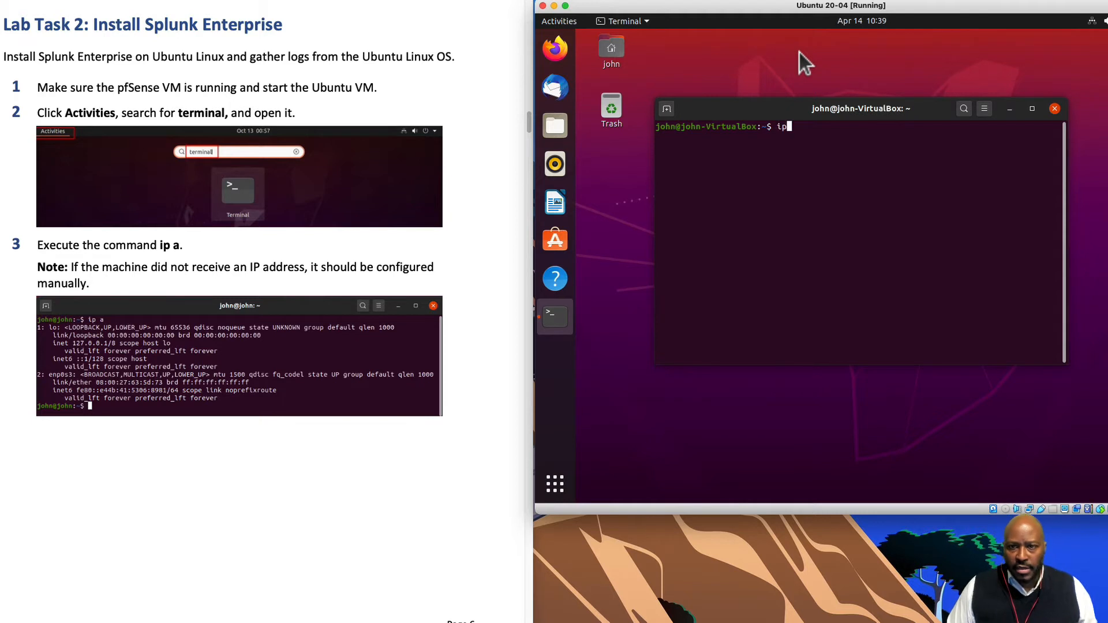
pyautogui.write(' a')
pyautogui.press('Return')
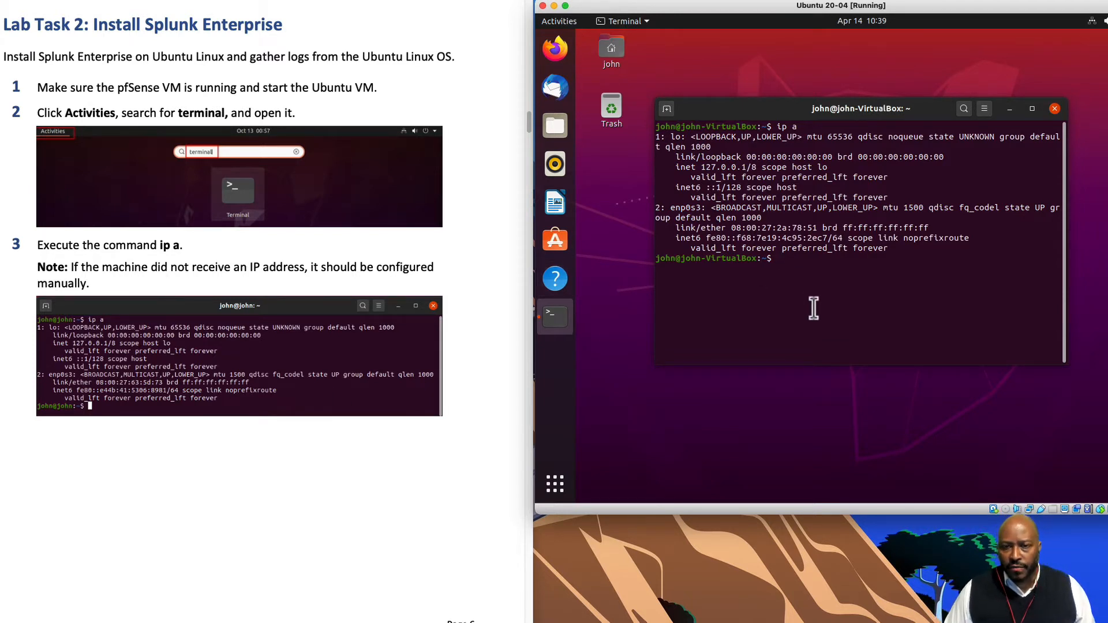
pyautogui.write('ic')
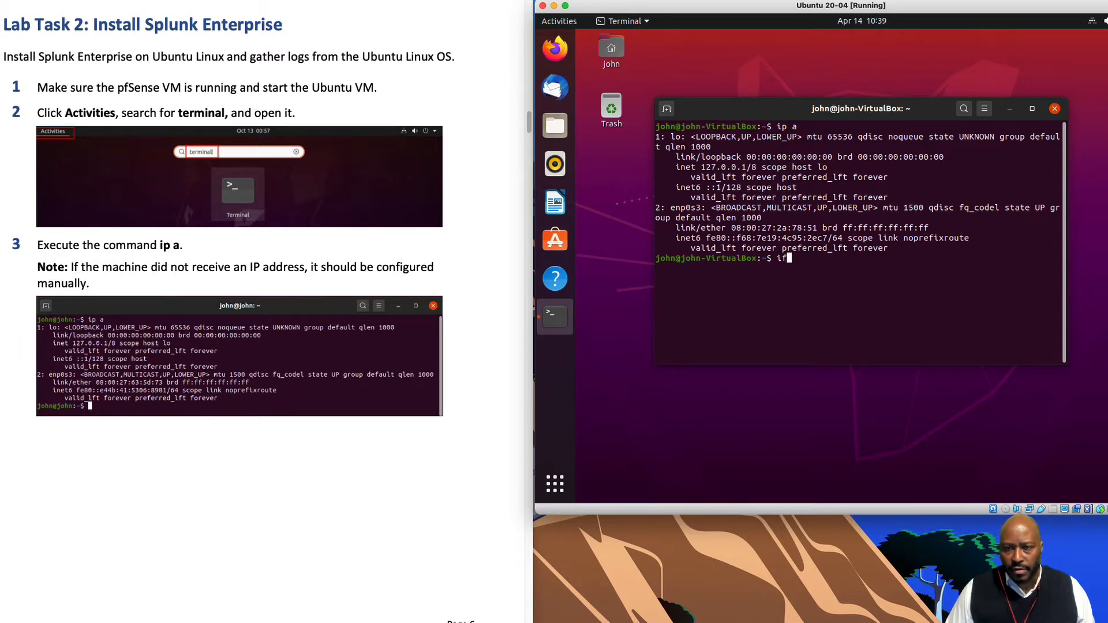
pyautogui.write('config')
pyautogui.press('Return')
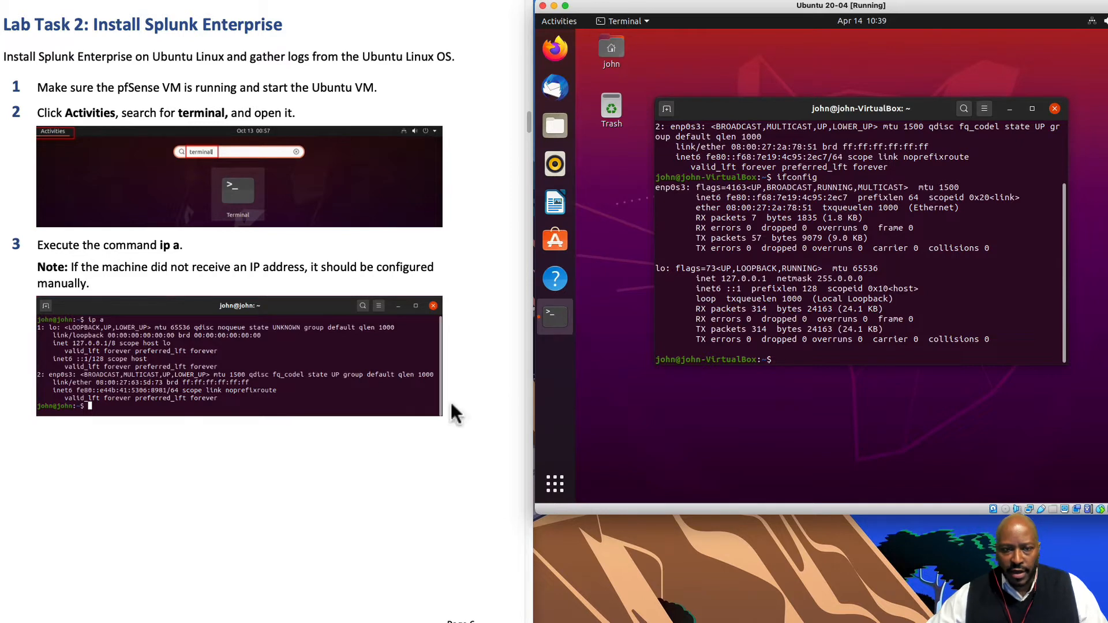
pyautogui.scroll(-3, 373, 452)
pyautogui.scroll(-15, 372, 452)
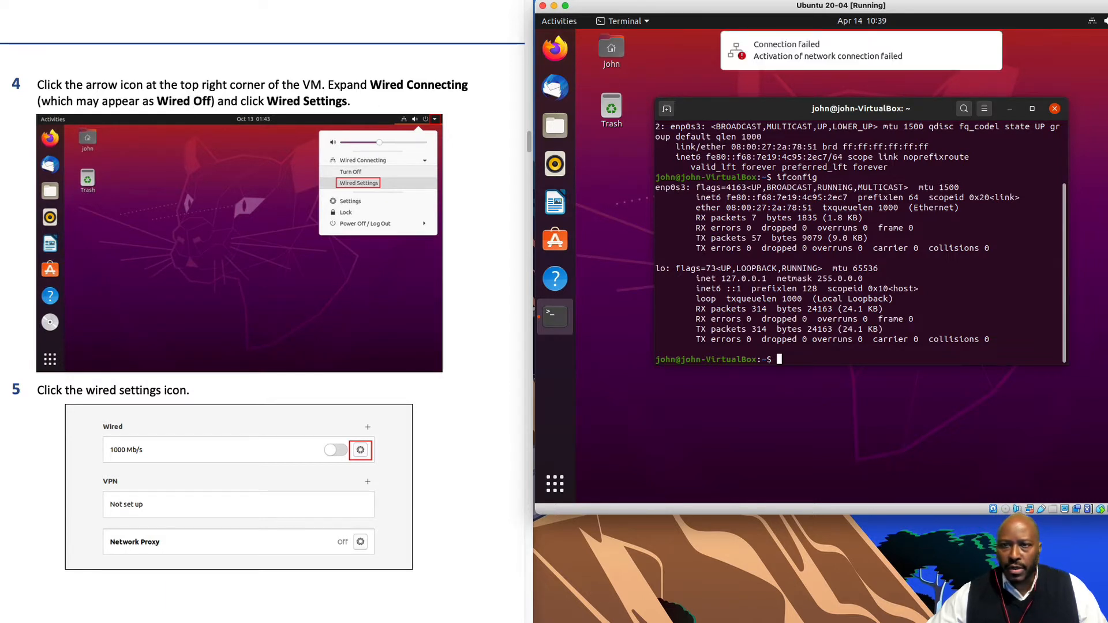
# - Open Ubuntu Settings from the system menu and open the Wired connection's settings
pyautogui.click(1092, 22)
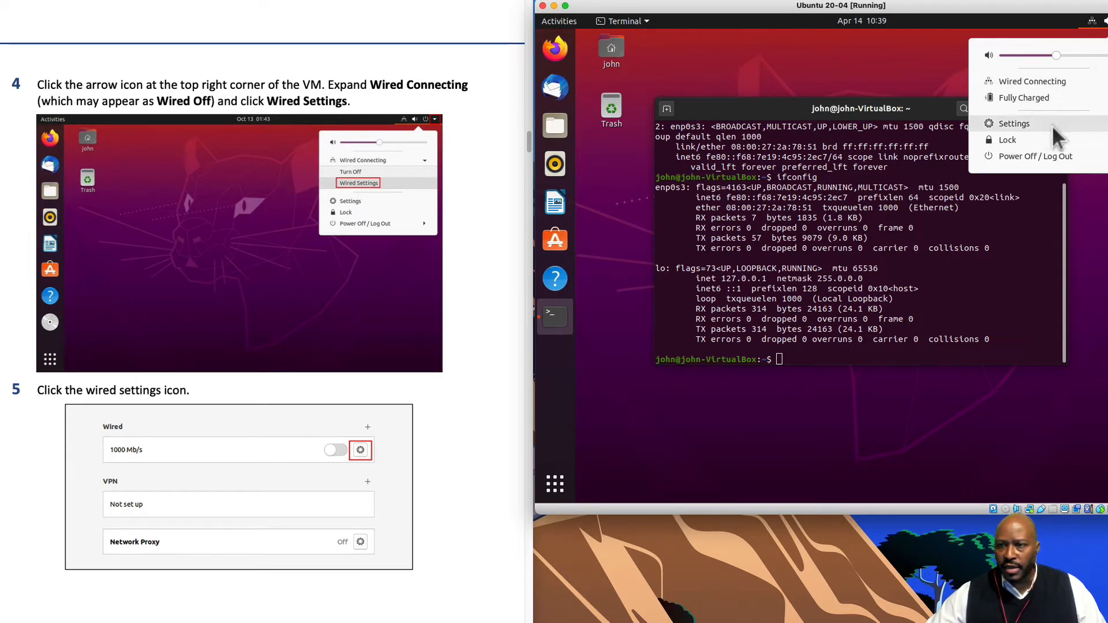
pyautogui.click(1014, 124)
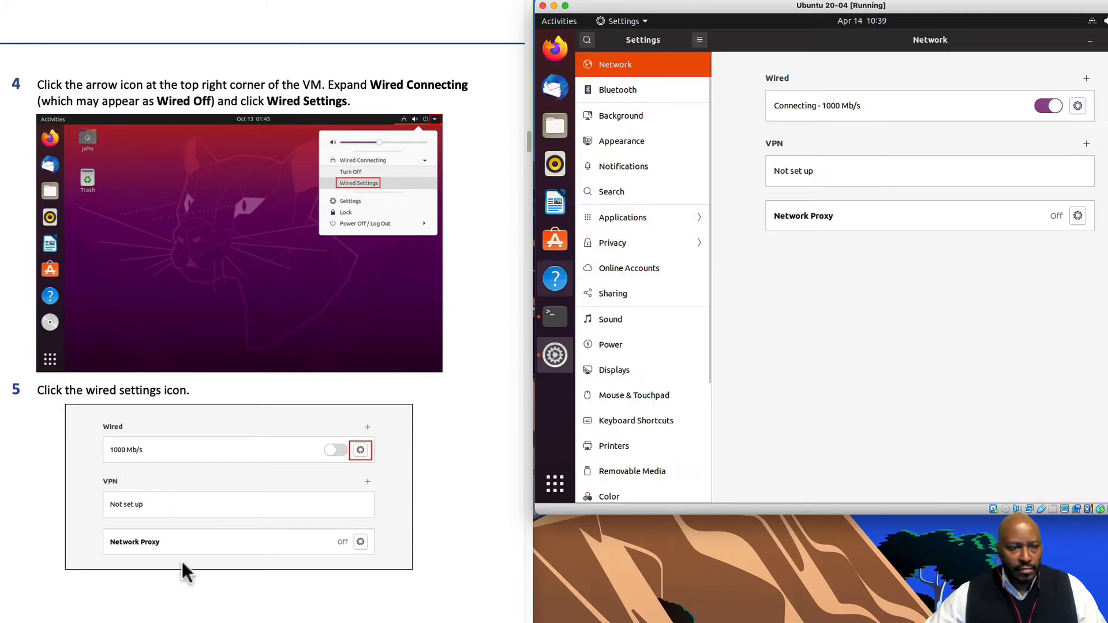
pyautogui.scroll(-5, 183, 559)
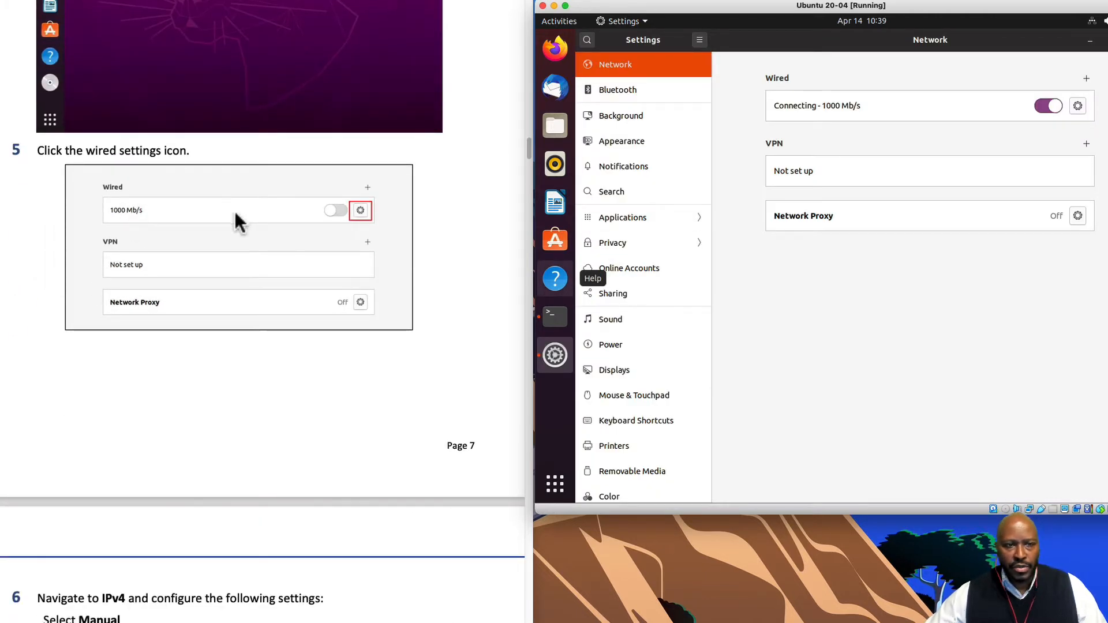
pyautogui.click(1078, 107)
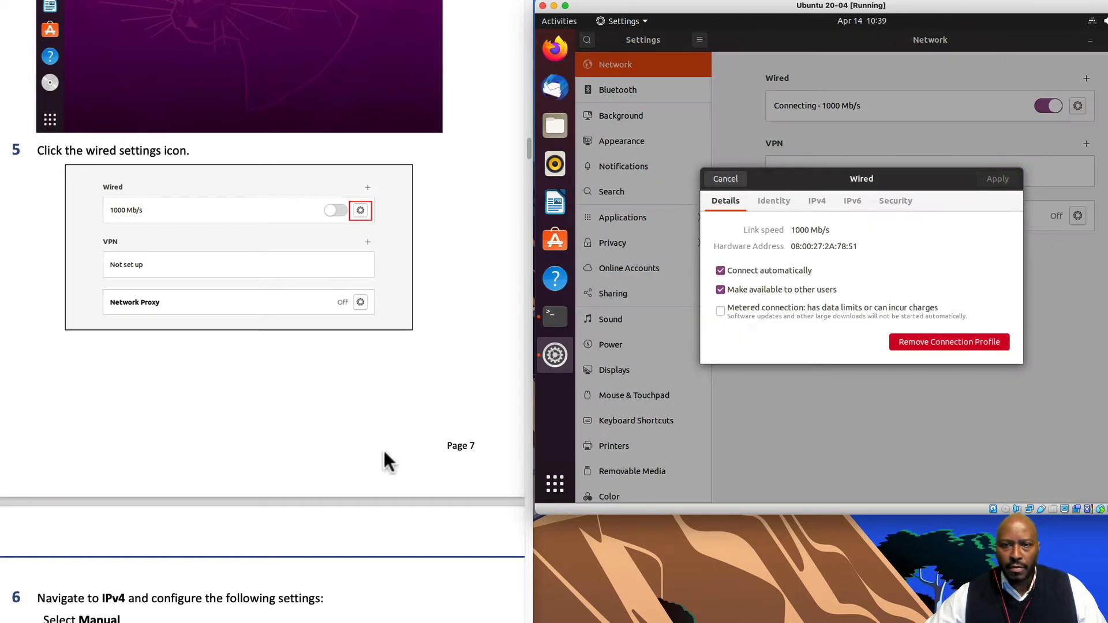
# - Switch the Wired connection's IPv4 method to Manual
pyautogui.scroll(-5, 342, 497)
pyautogui.scroll(-3, 346, 499)
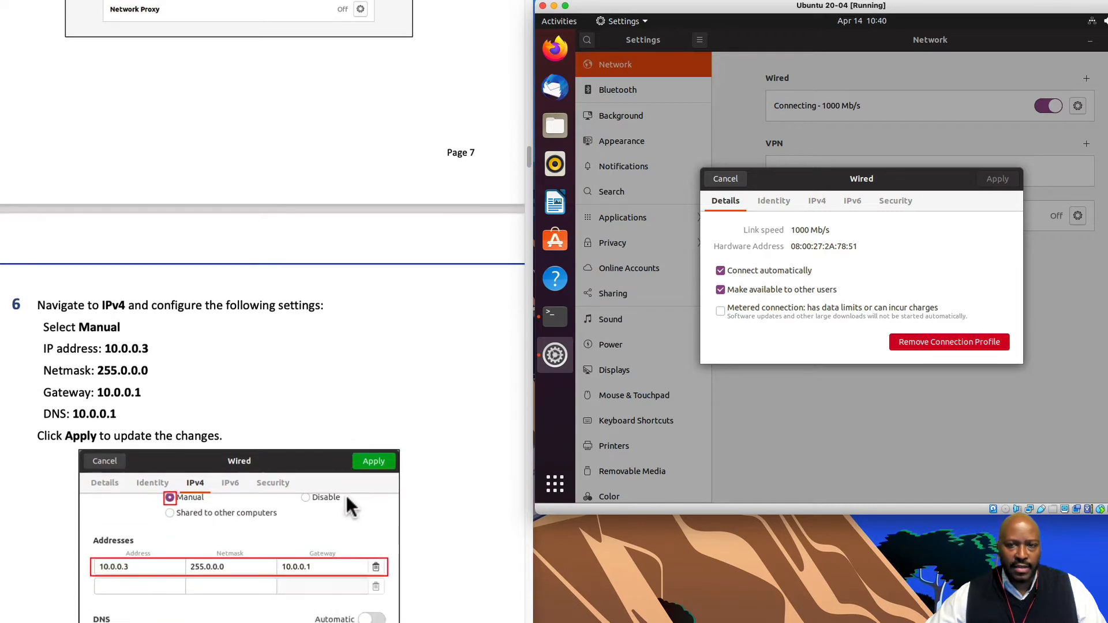
pyautogui.click(816, 202)
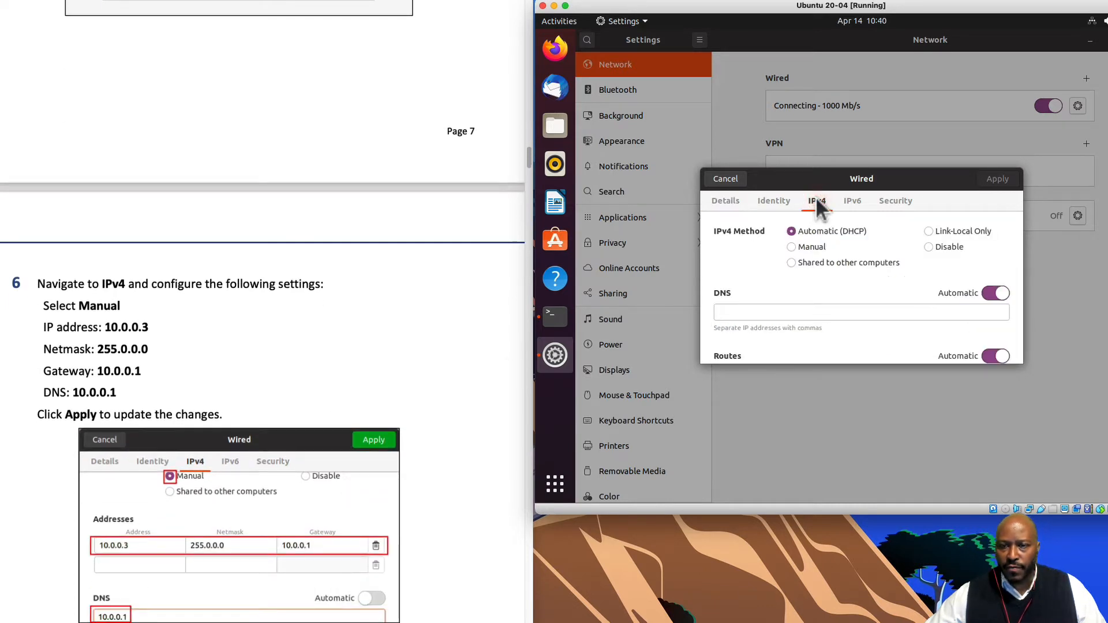
pyautogui.scroll(-3, 495, 476)
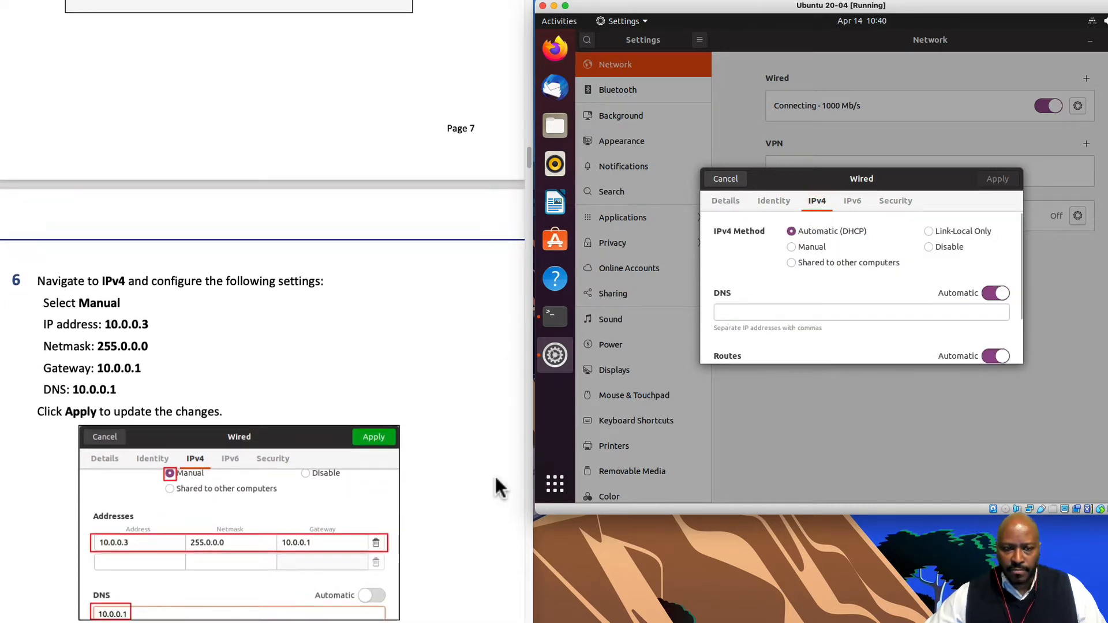
pyautogui.scroll(-1, 469, 498)
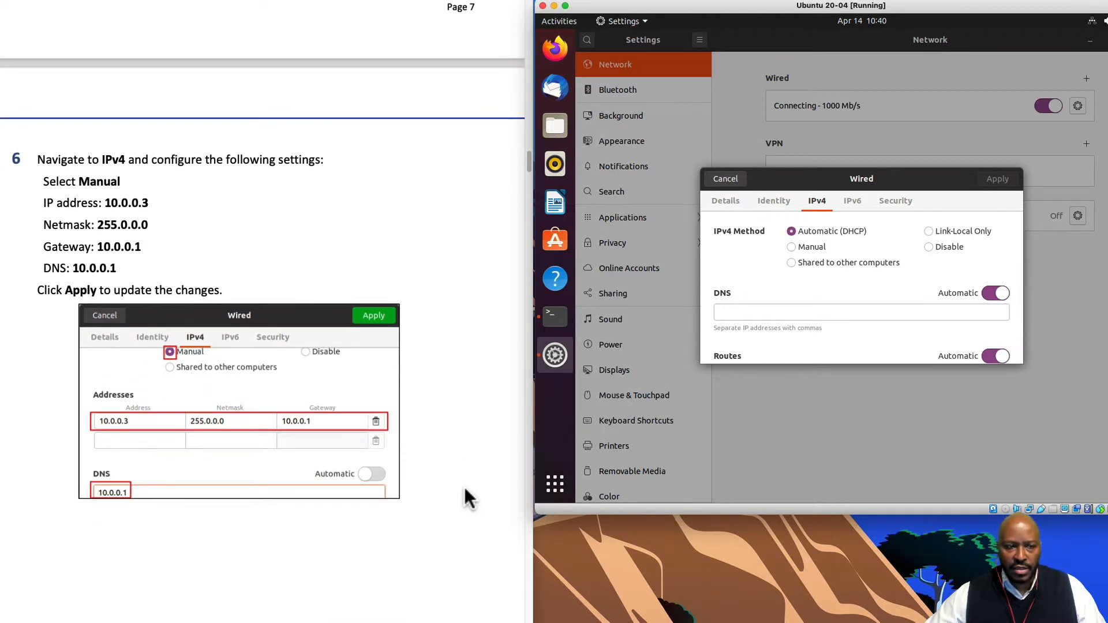
pyautogui.click(802, 247)
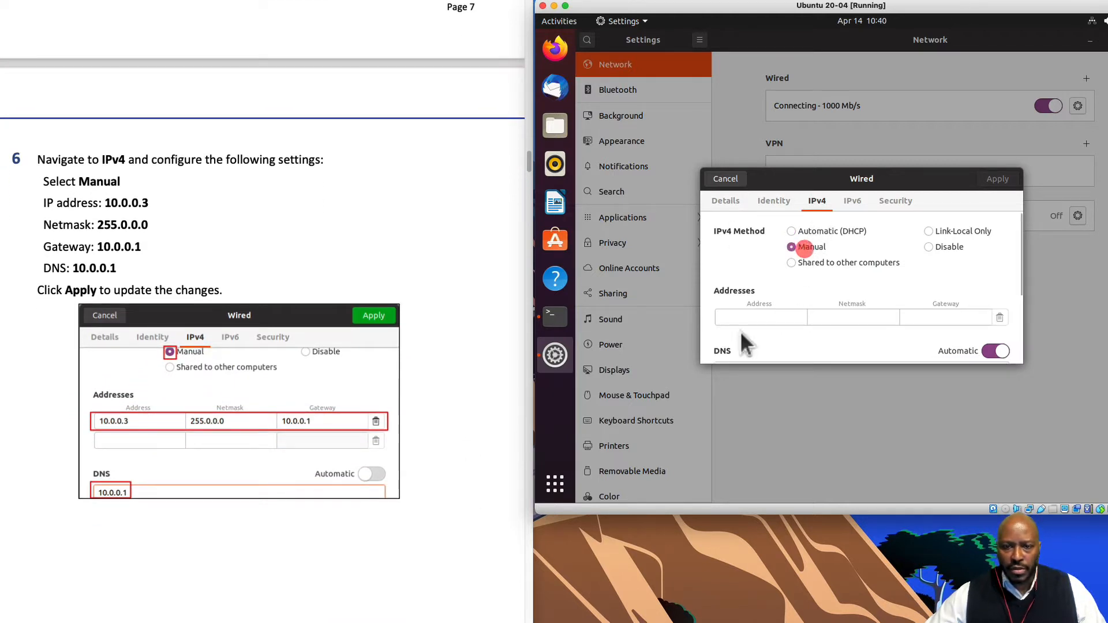
pyautogui.scroll(-3, 465, 470)
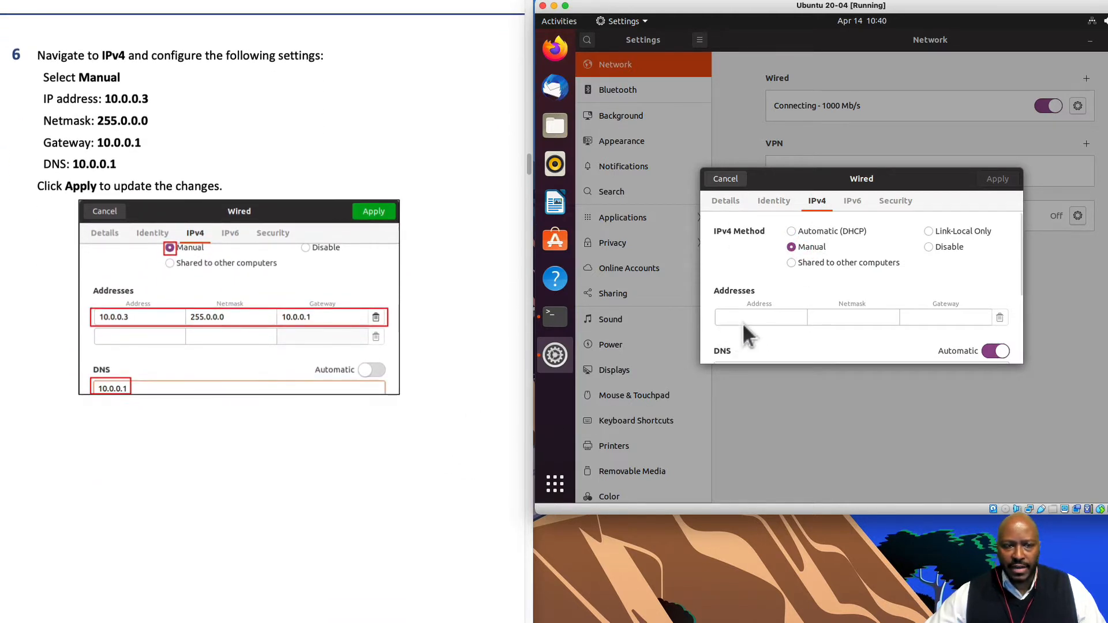
# - Enter address 10.0.0.3, netmask 255.0.0.0 and gateway 10.0.0.1
pyautogui.click(760, 317)
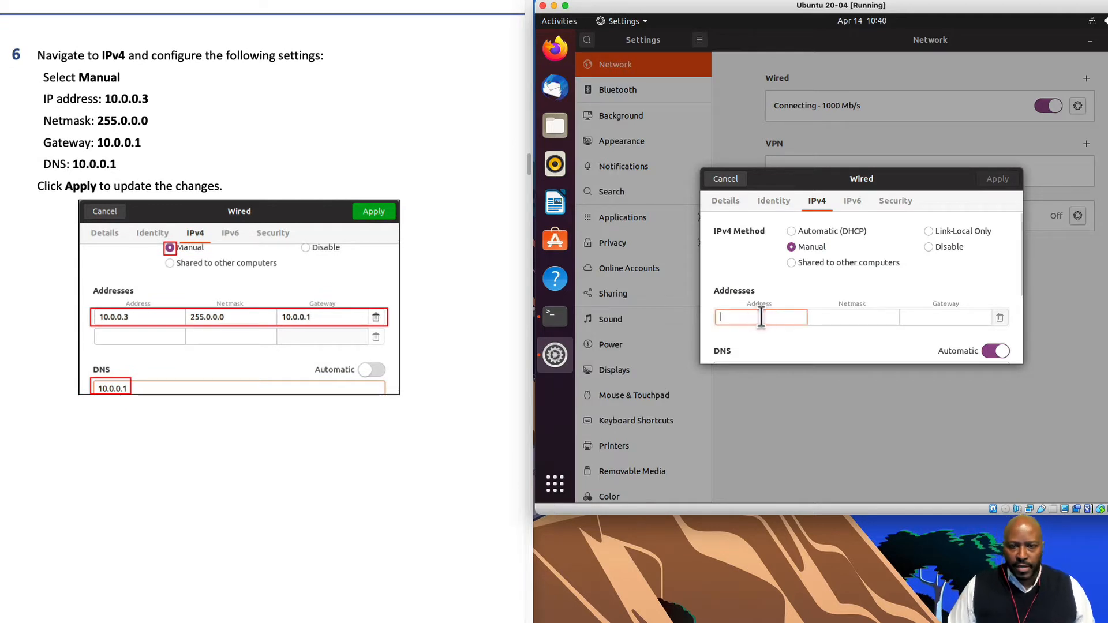
pyautogui.write('10.0')
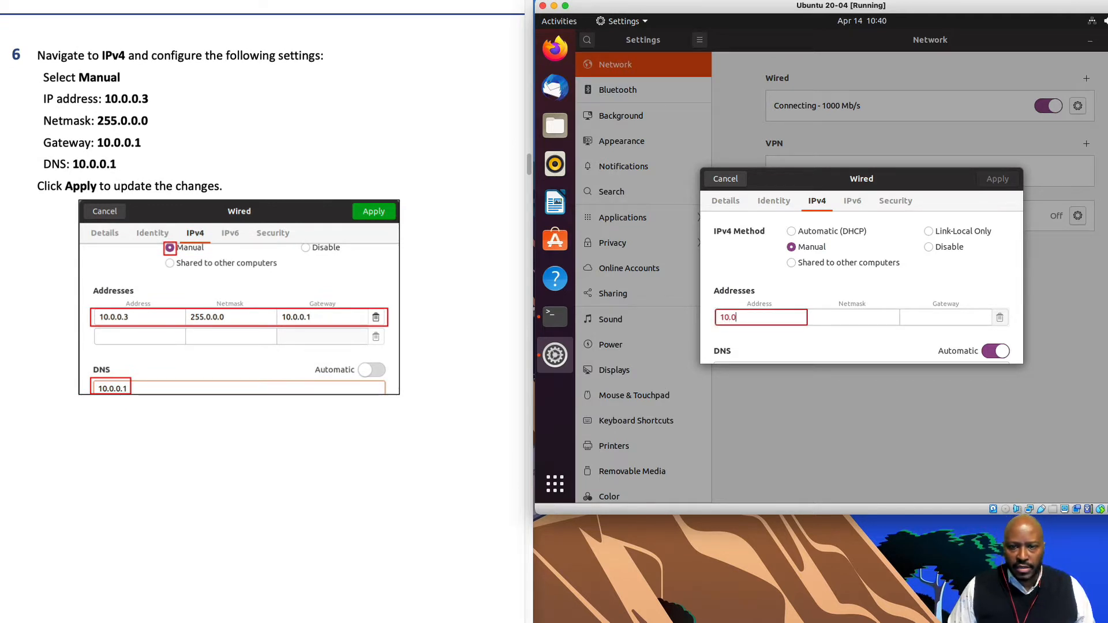
pyautogui.write('.0.3')
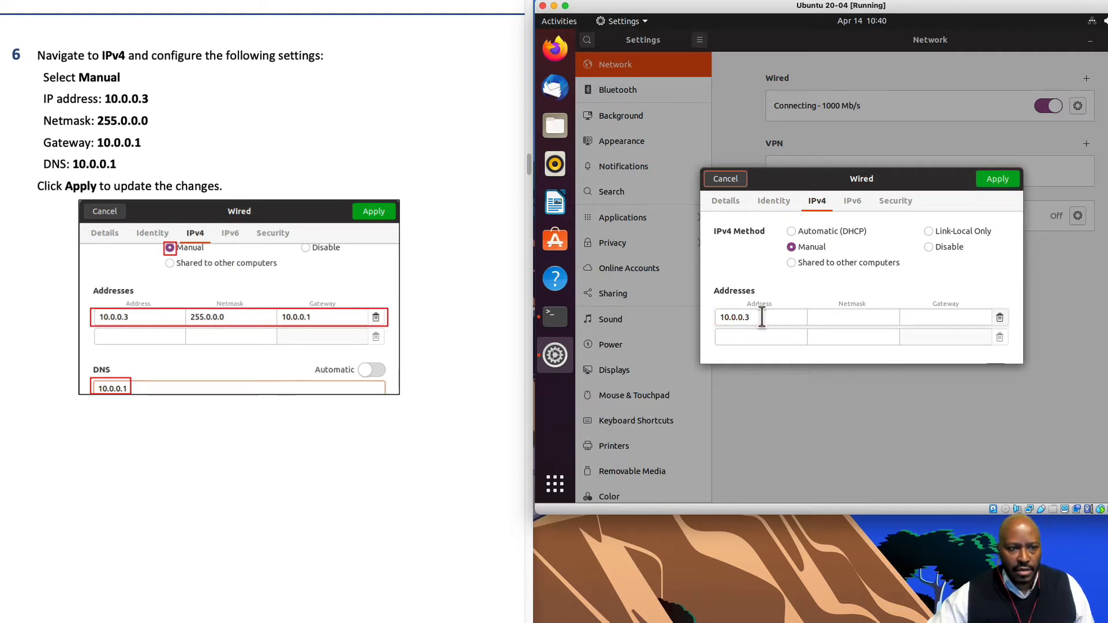
pyautogui.click(850, 317)
pyautogui.write('255')
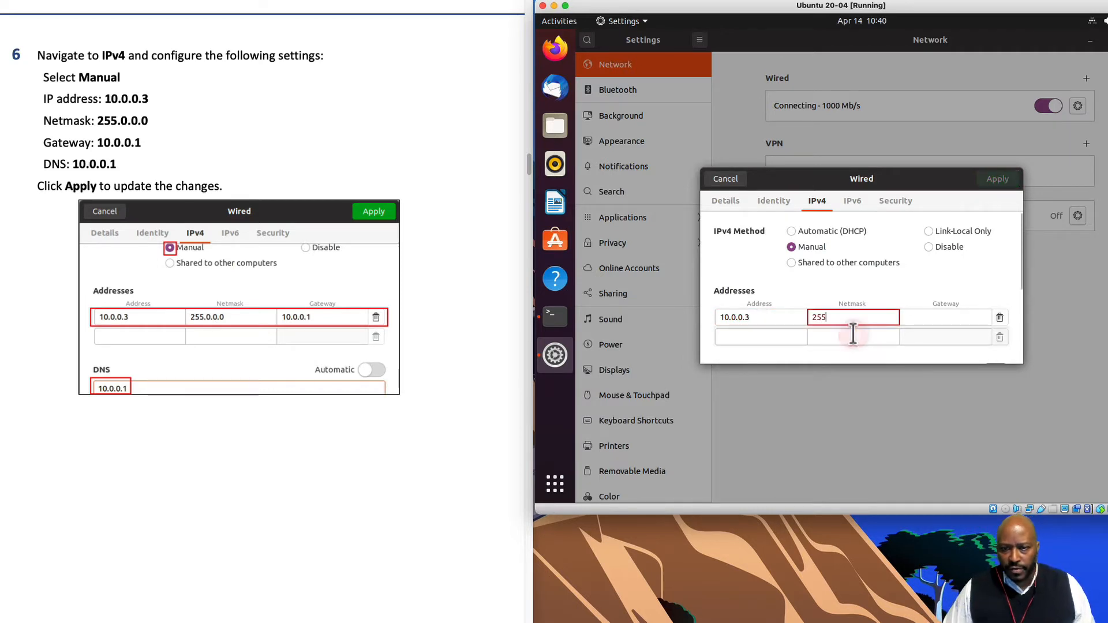
pyautogui.write('.0.0.0')
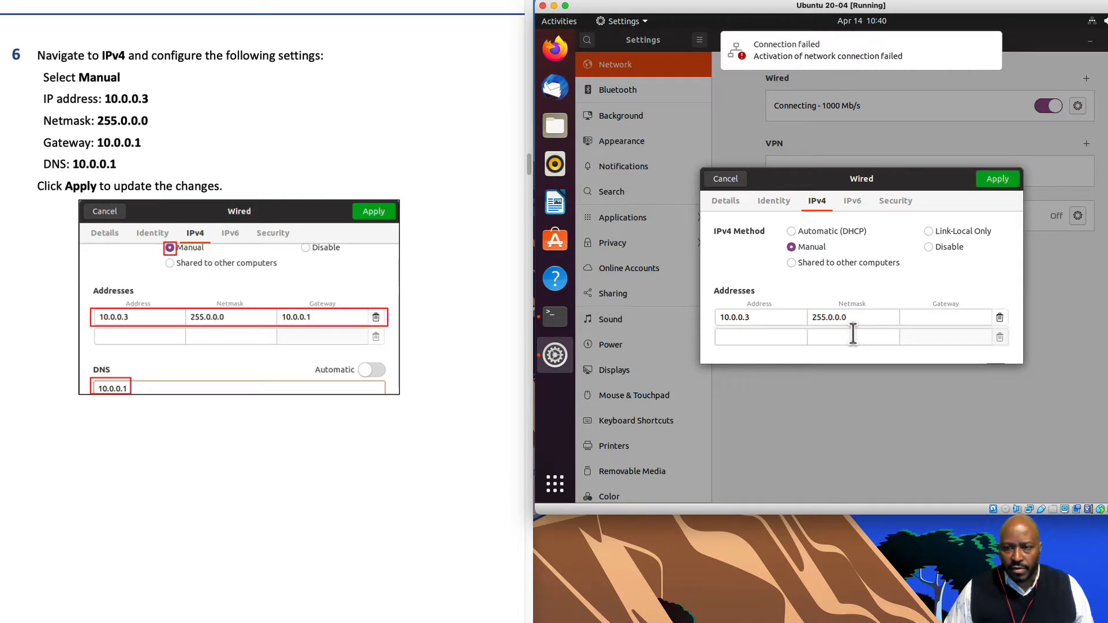
pyautogui.click(941, 323)
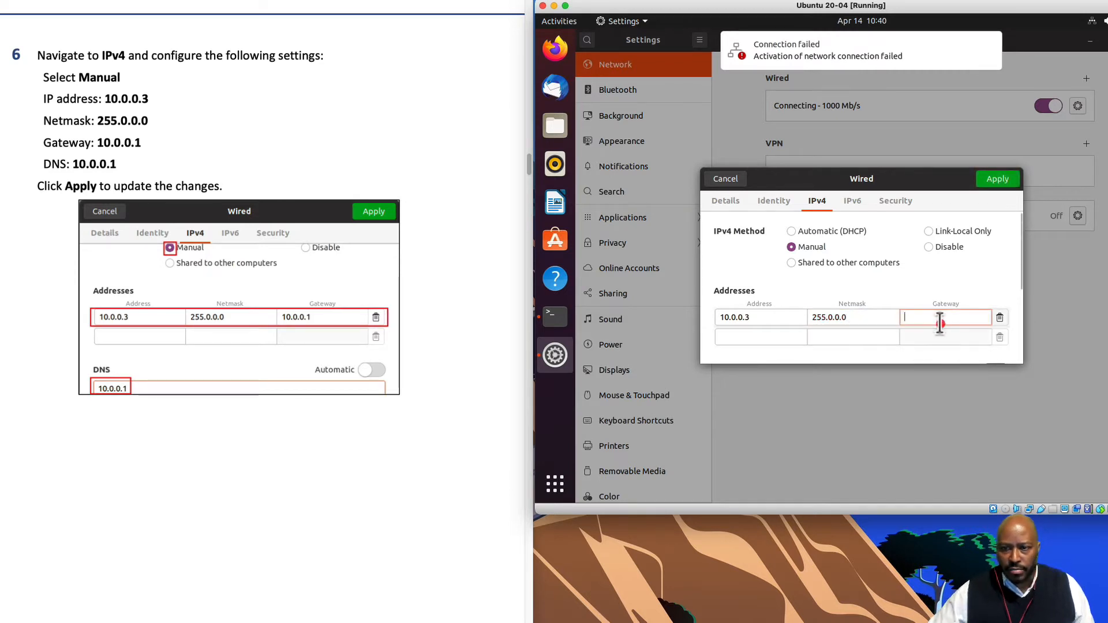
pyautogui.write('10.0.0.1')
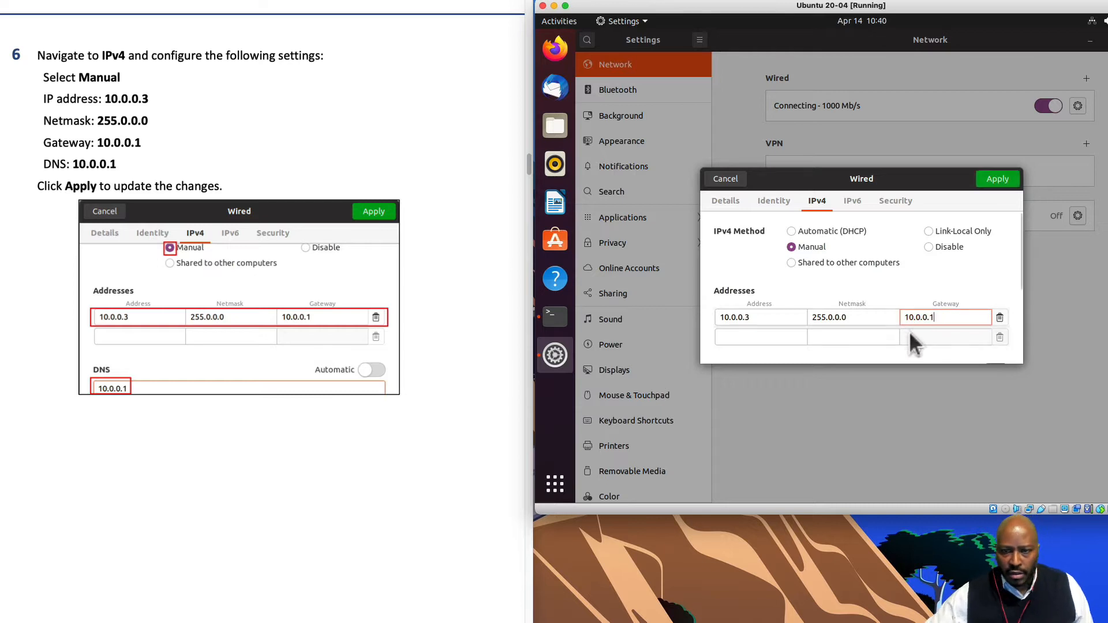
# - Set DNS to 10.0.0.1 and apply the static IPv4 settings
pyautogui.scroll(-2, 828, 336)
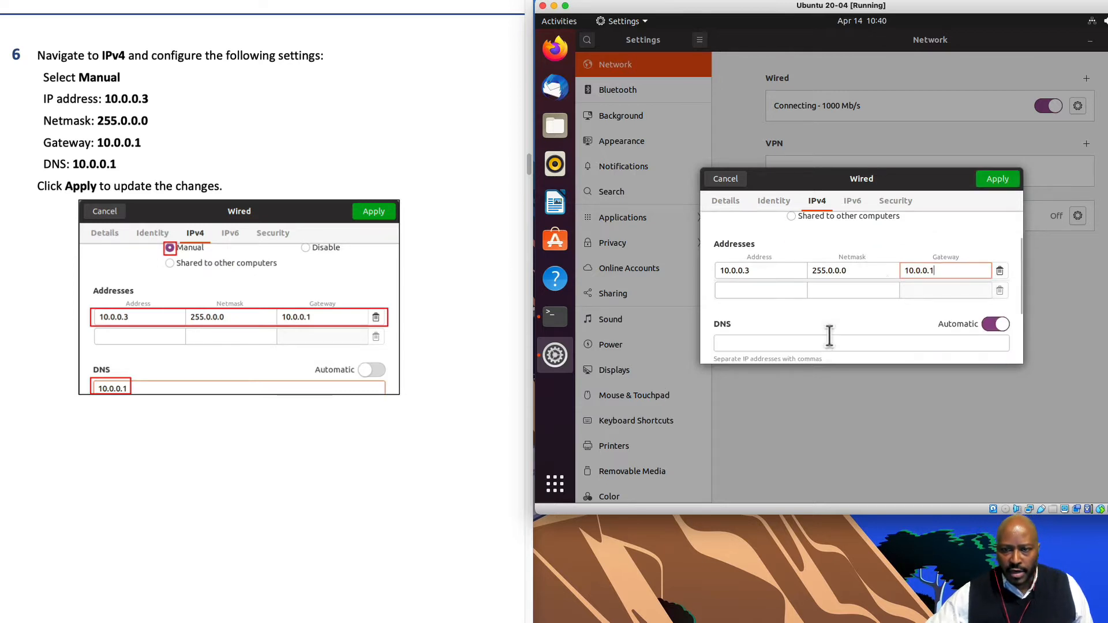
pyautogui.click(738, 339)
pyautogui.write('10')
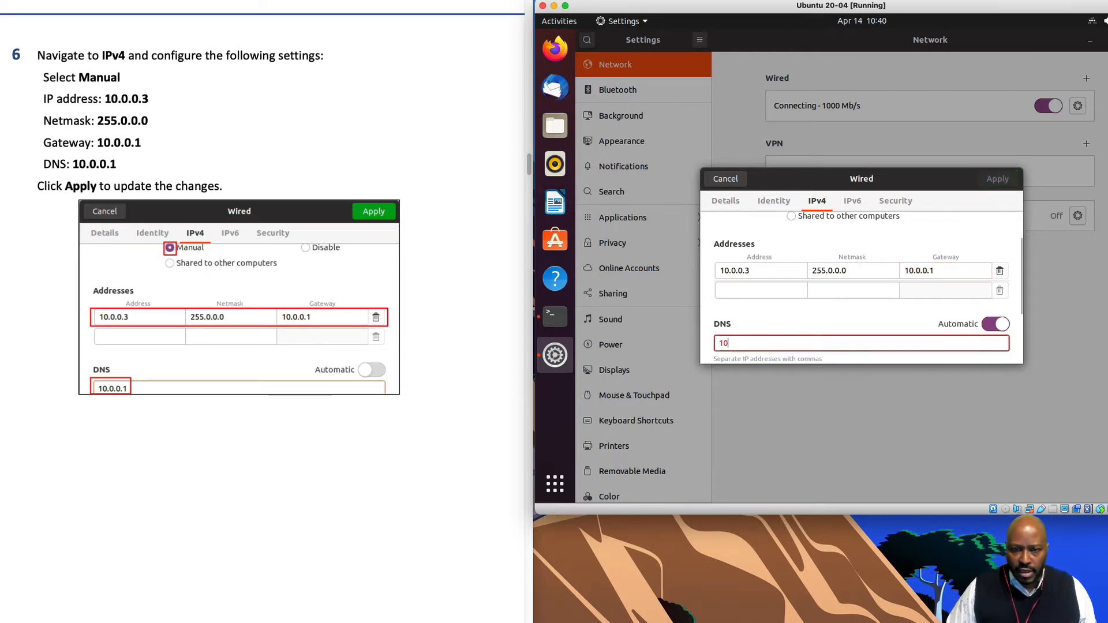
pyautogui.write('.0.0.1')
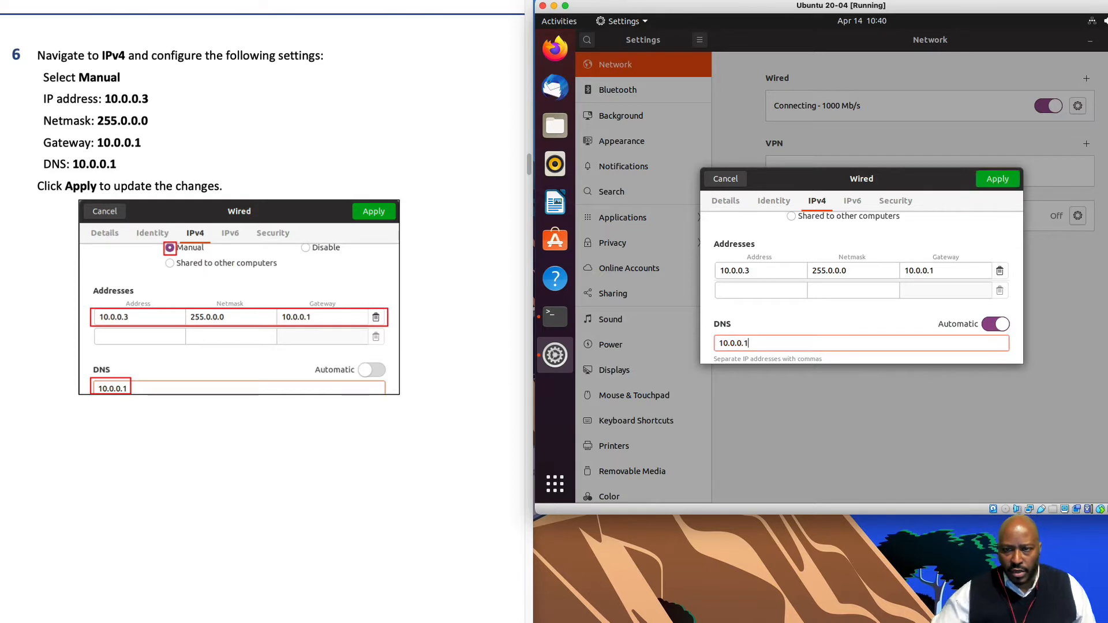
pyautogui.scroll(2, 808, 329)
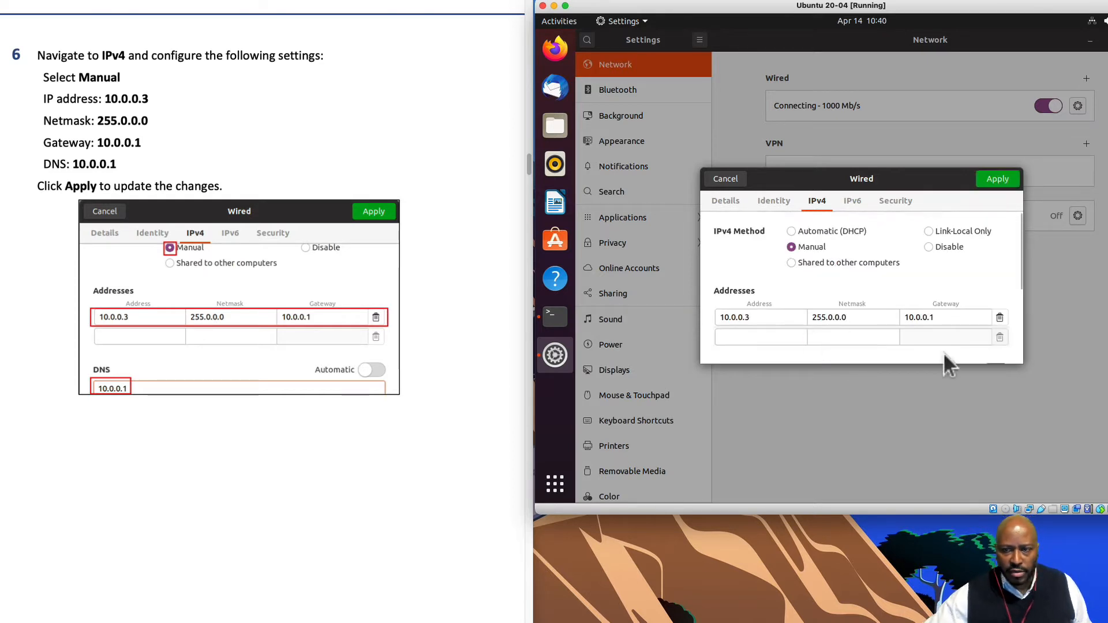
pyautogui.moveTo(1019, 358); pyautogui.dragTo(1026, 211)
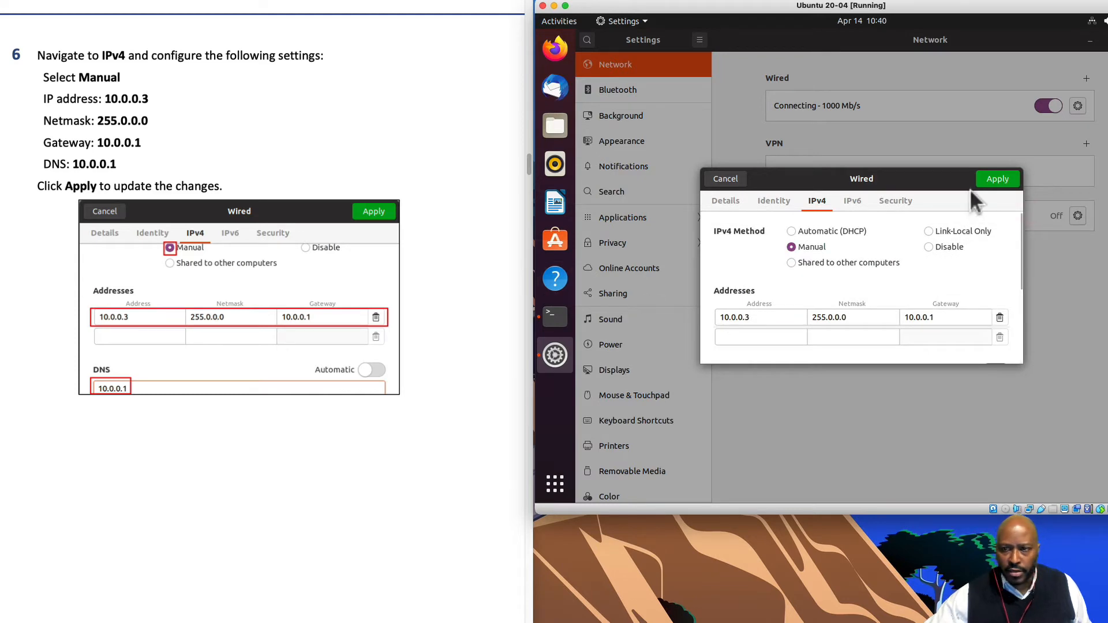
pyautogui.click(998, 179)
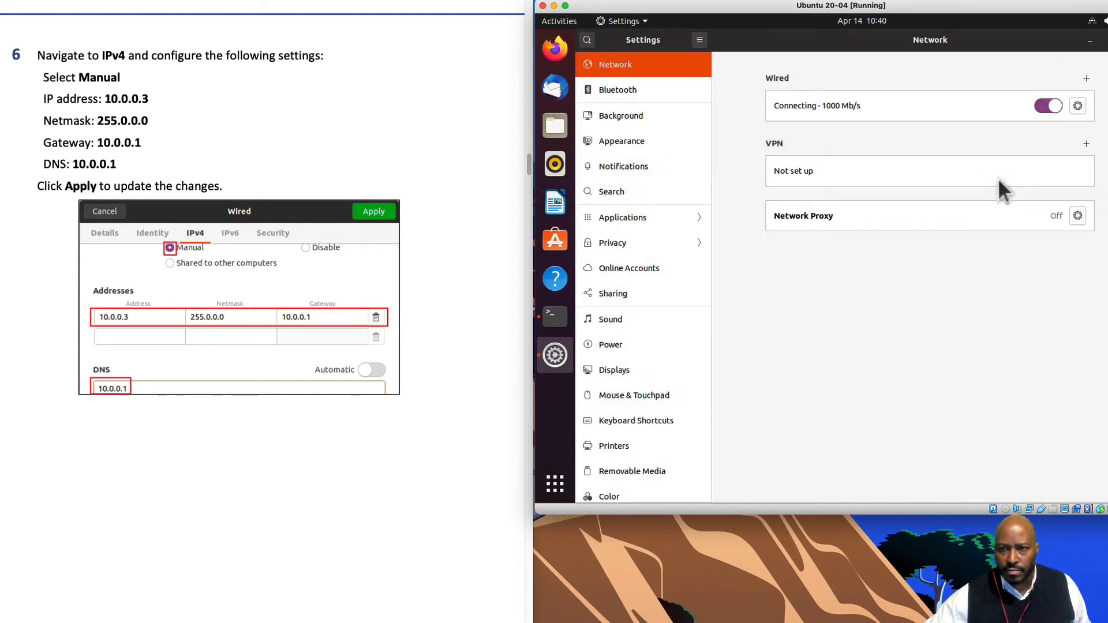
# - Close the Ubuntu Settings window and minimize the Terminal
pyautogui.scroll(-15, 336, 480)
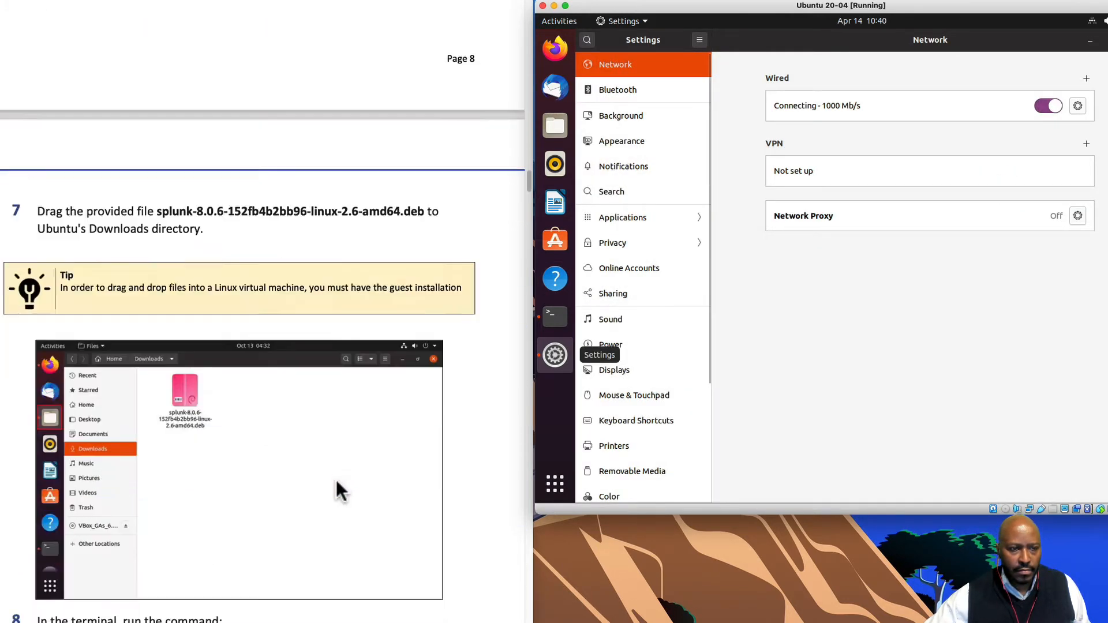
pyautogui.scroll(-4, 336, 479)
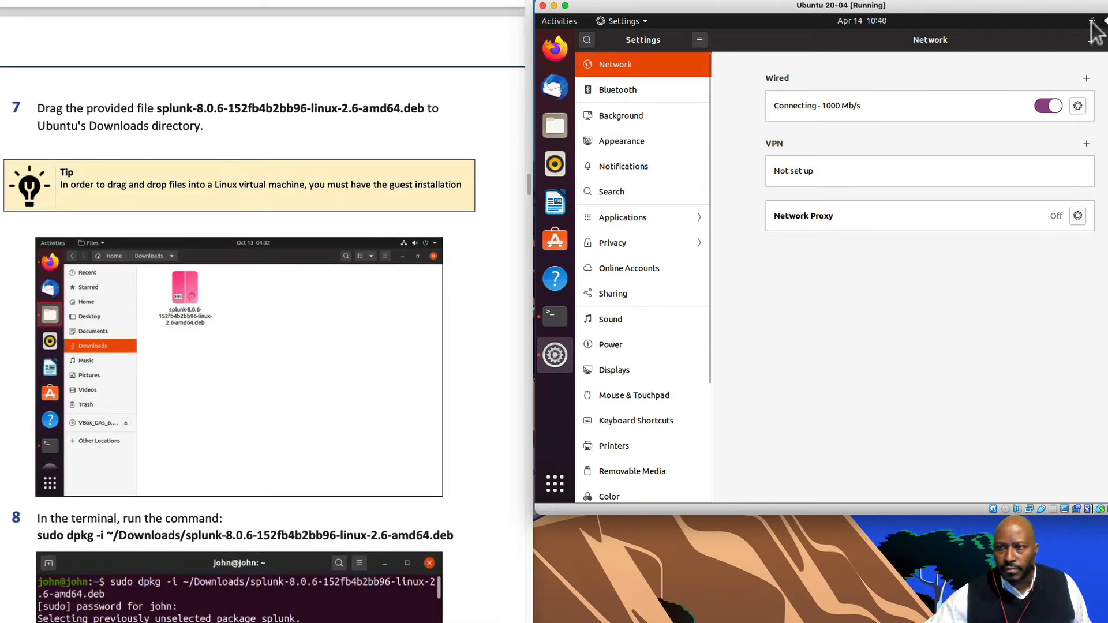
pyautogui.click(1107, 39)
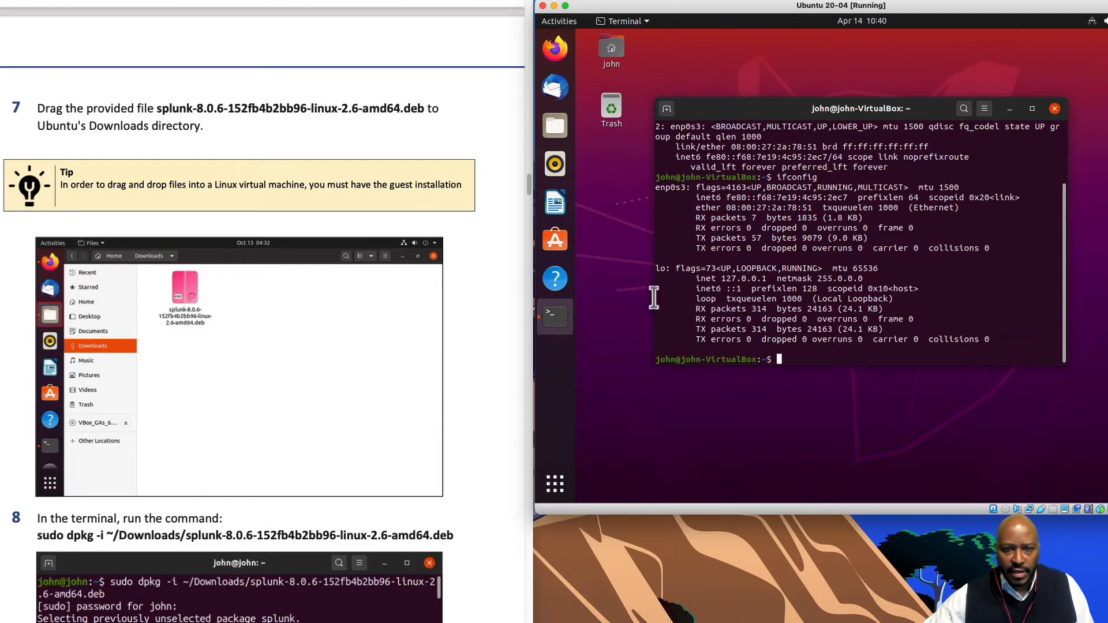
pyautogui.click(1010, 109)
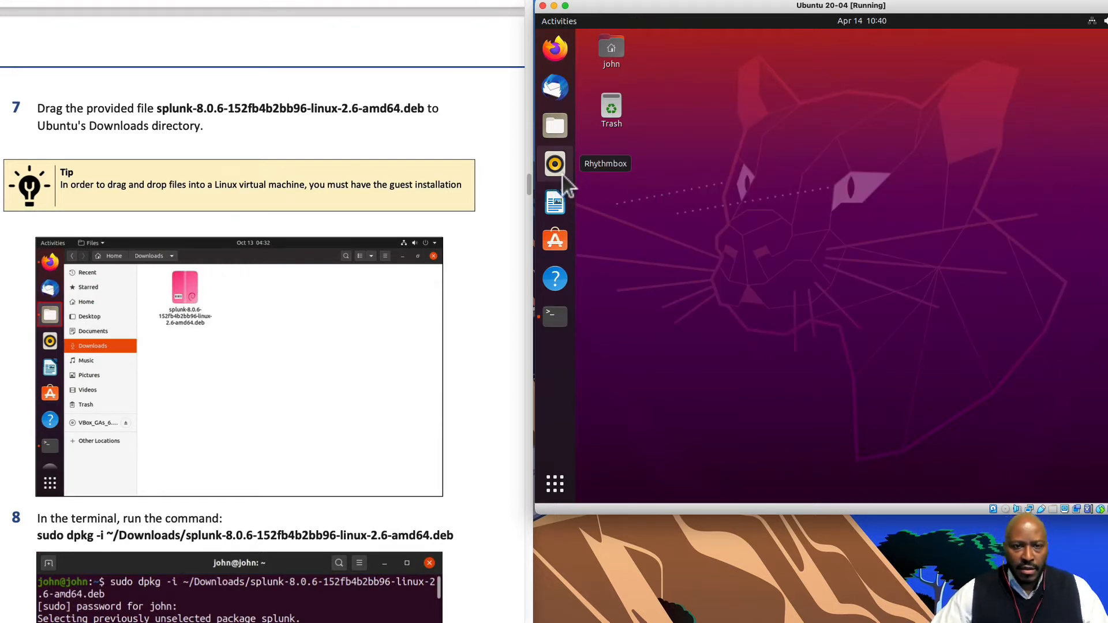
# - Open the empty Downloads folder in Files, then the VM's device options menu
pyautogui.click(556, 127)
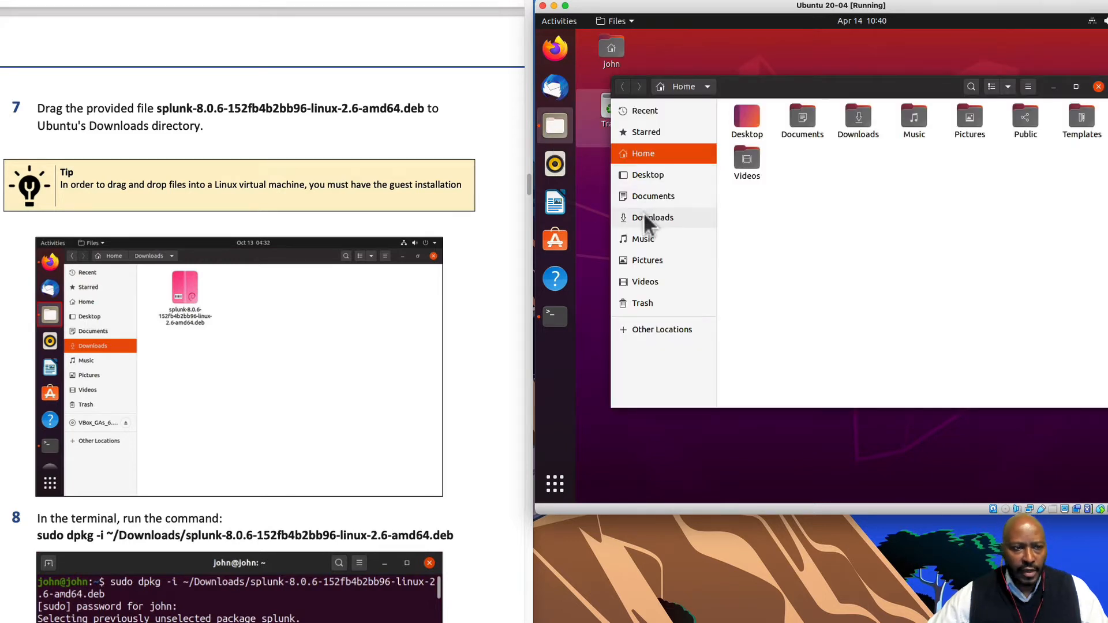
pyautogui.click(646, 218)
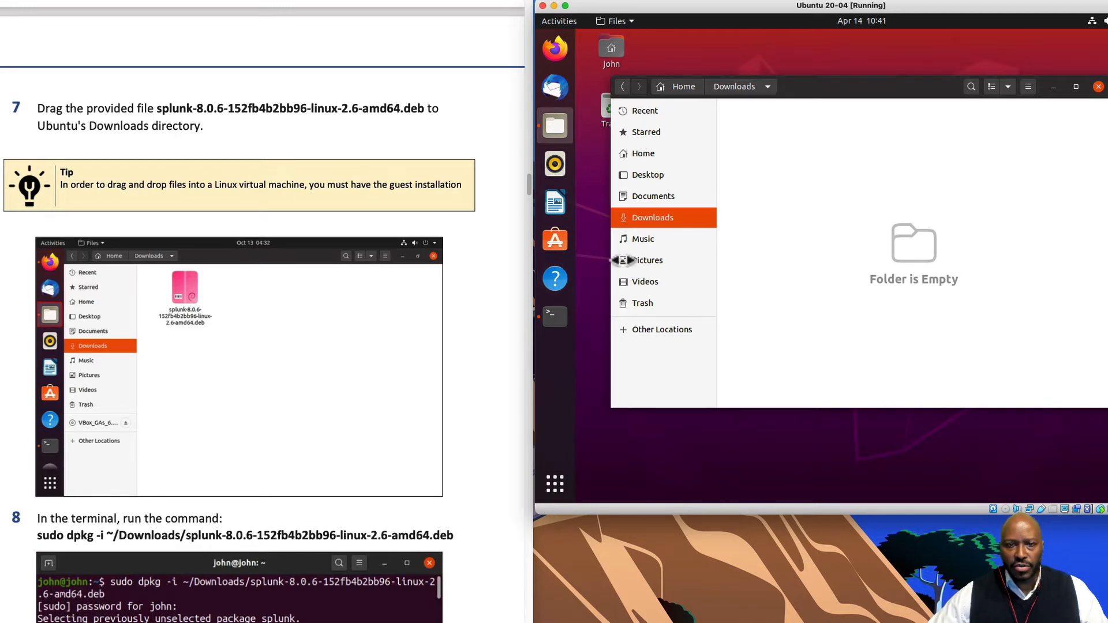
pyautogui.click(144, 0)
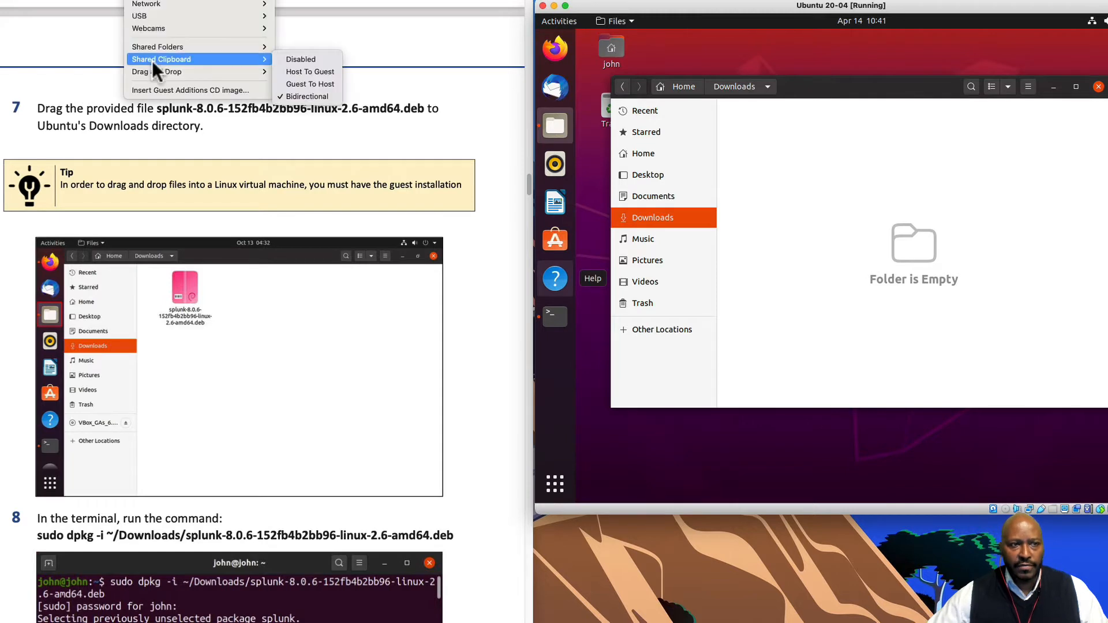
# - Confirm Devices > Drag and Drop stays Bidirectional and close the menu without changes
pyautogui.moveTo(153, 69)
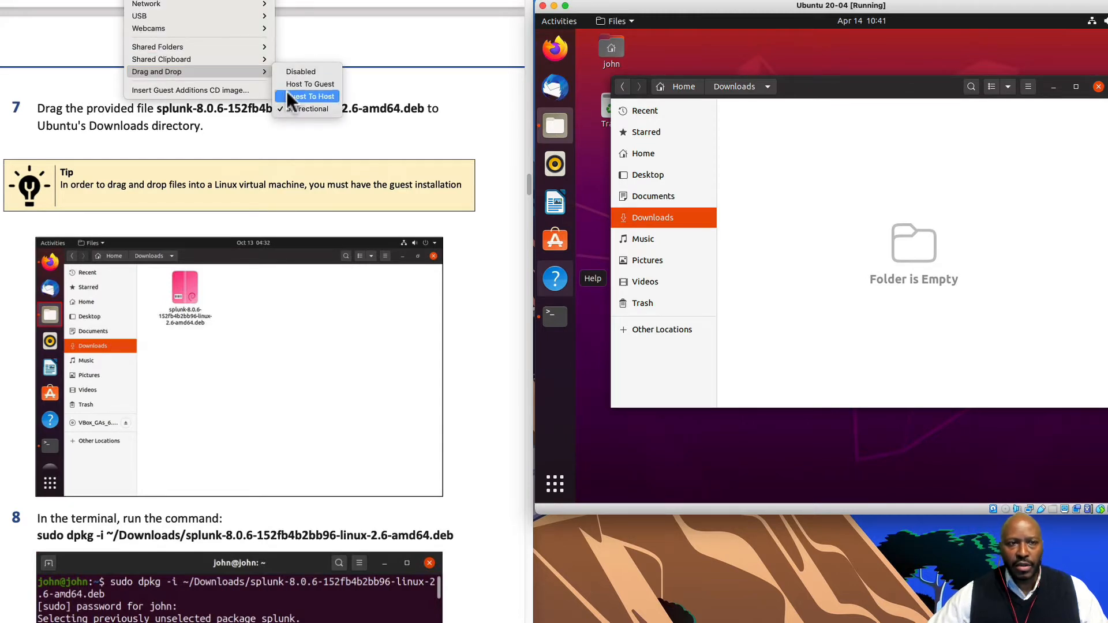
pyautogui.click(799, 463)
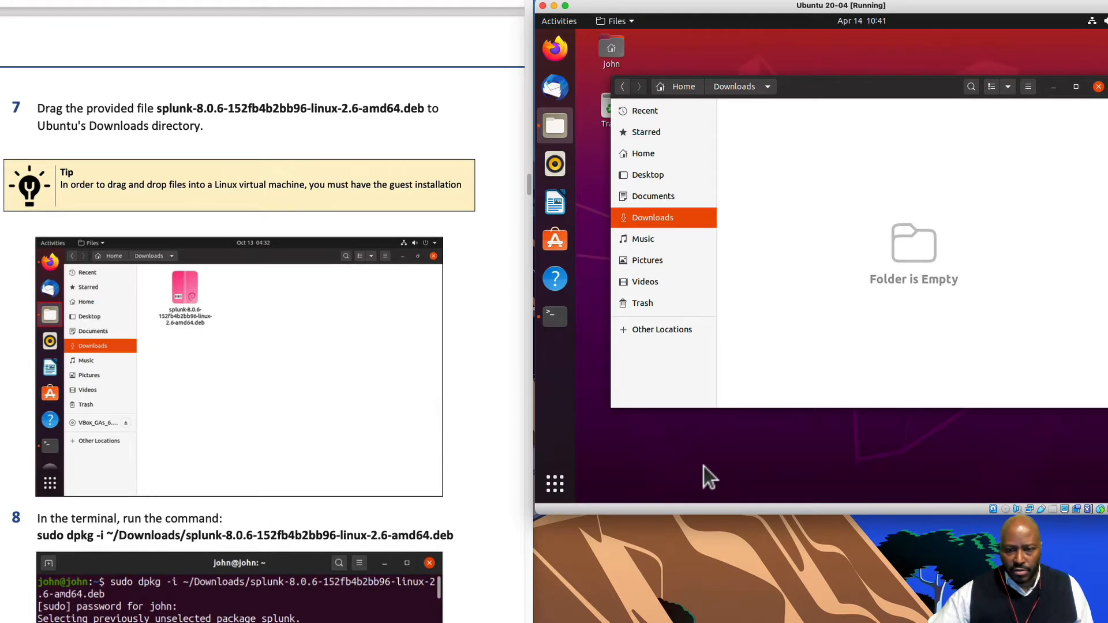
# - Open the Mac's Downloads folder in Finder through a Spotlight search for 'download'
pyautogui.press('super+space')
pyautogui.write('download')
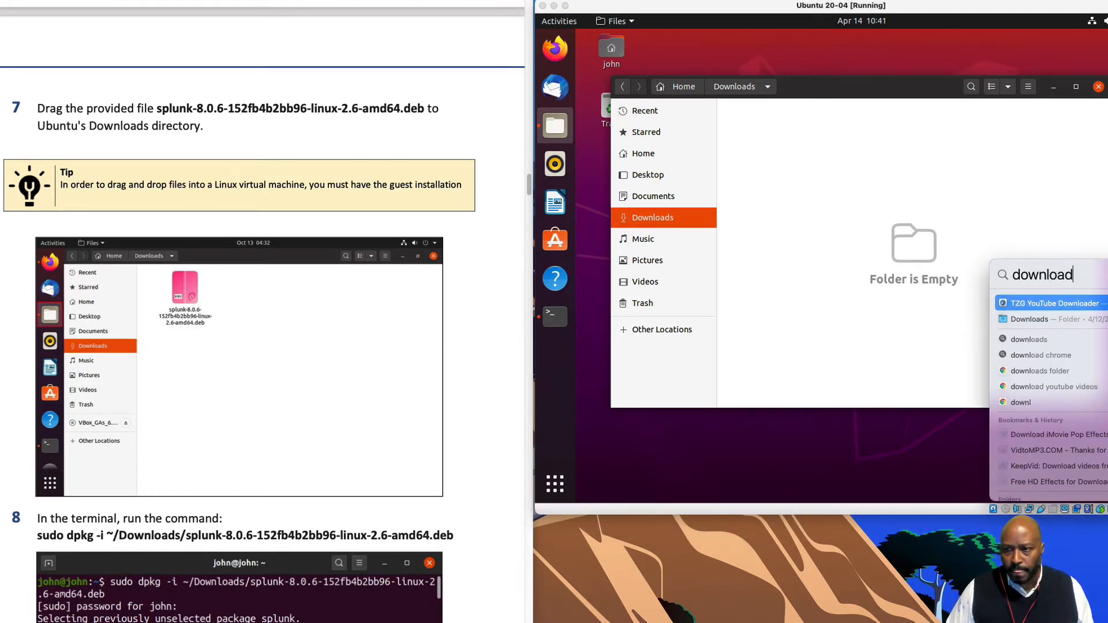
pyautogui.press('Down')
pyautogui.press('Return')
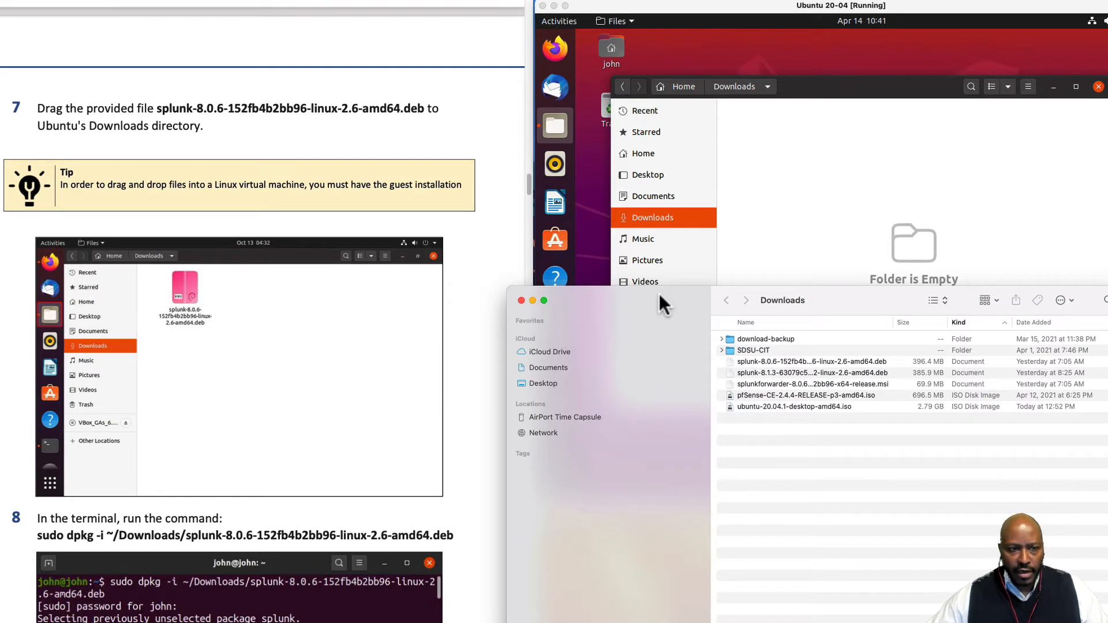
pyautogui.moveTo(659, 293); pyautogui.dragTo(657, 328)
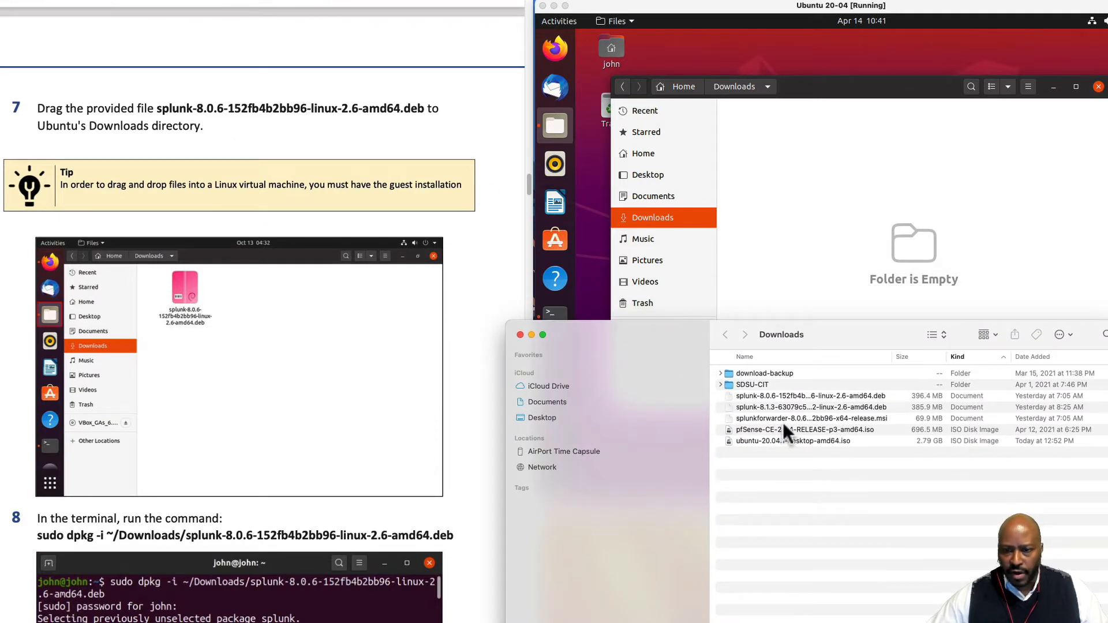
# - Drag the splunk-8.1.3 .deb into Ubuntu's Downloads folder, then close the Finder window
pyautogui.click(795, 407)
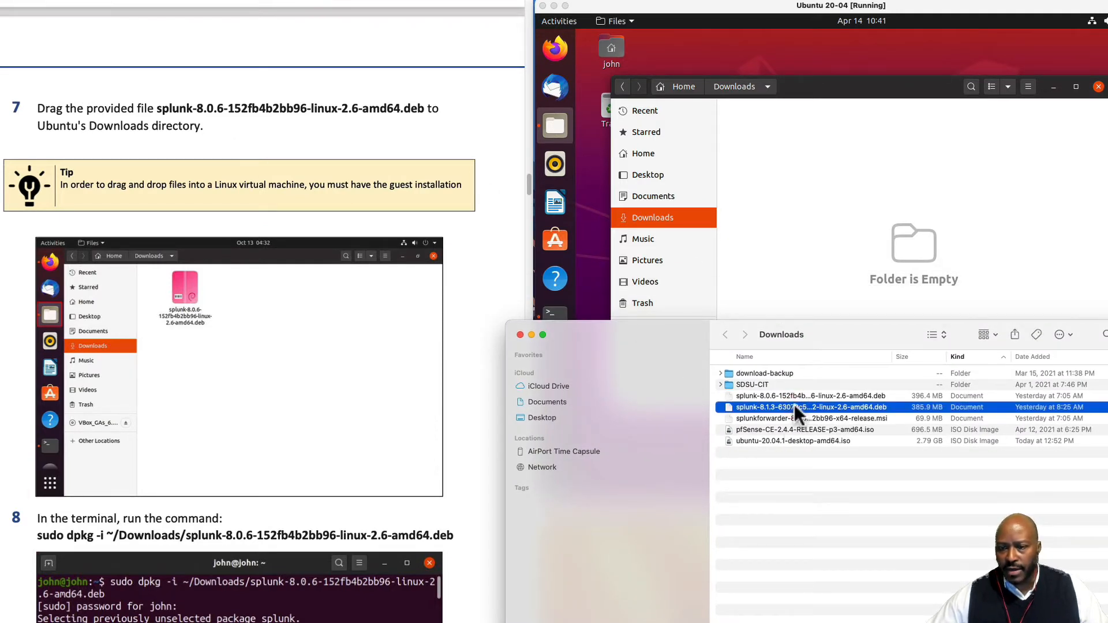
pyautogui.moveTo(673, 331); pyautogui.dragTo(711, 432)
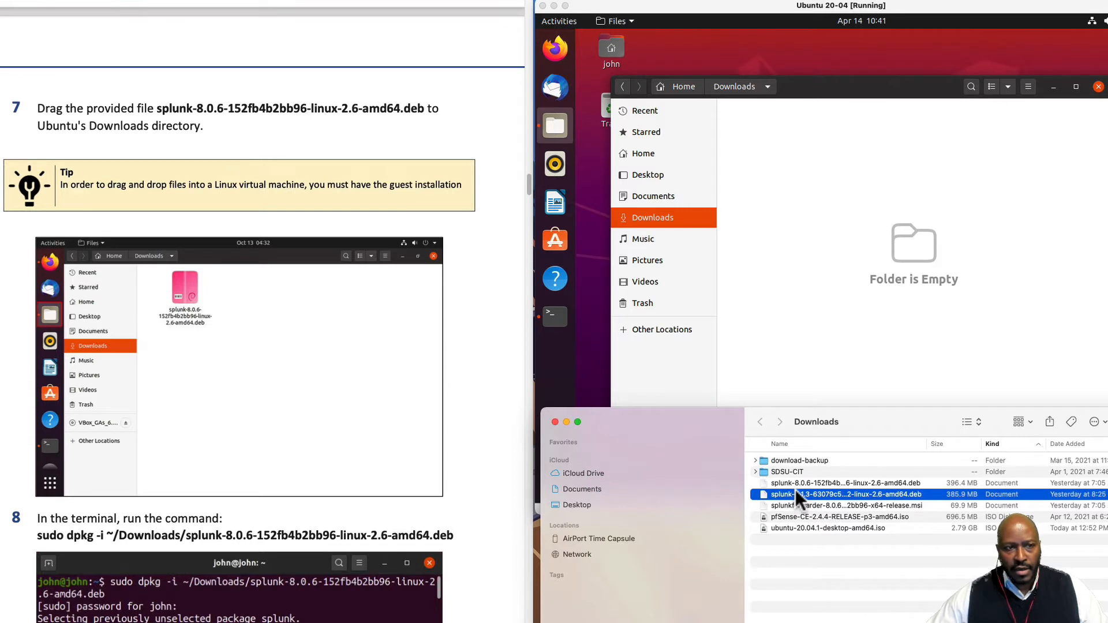
pyautogui.click(811, 481)
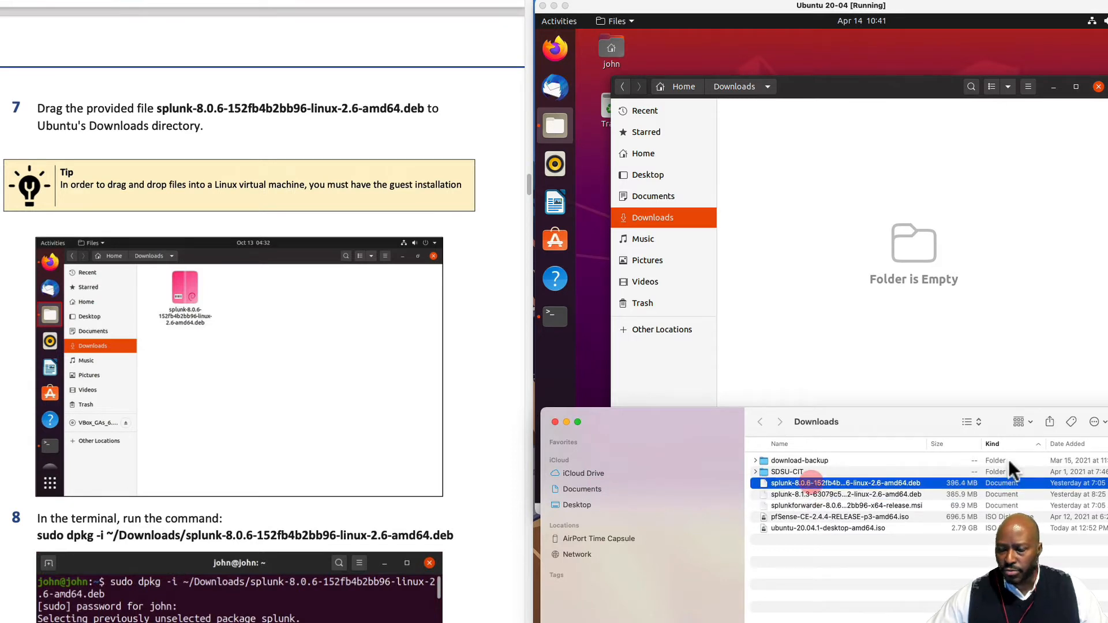
pyautogui.click(814, 494)
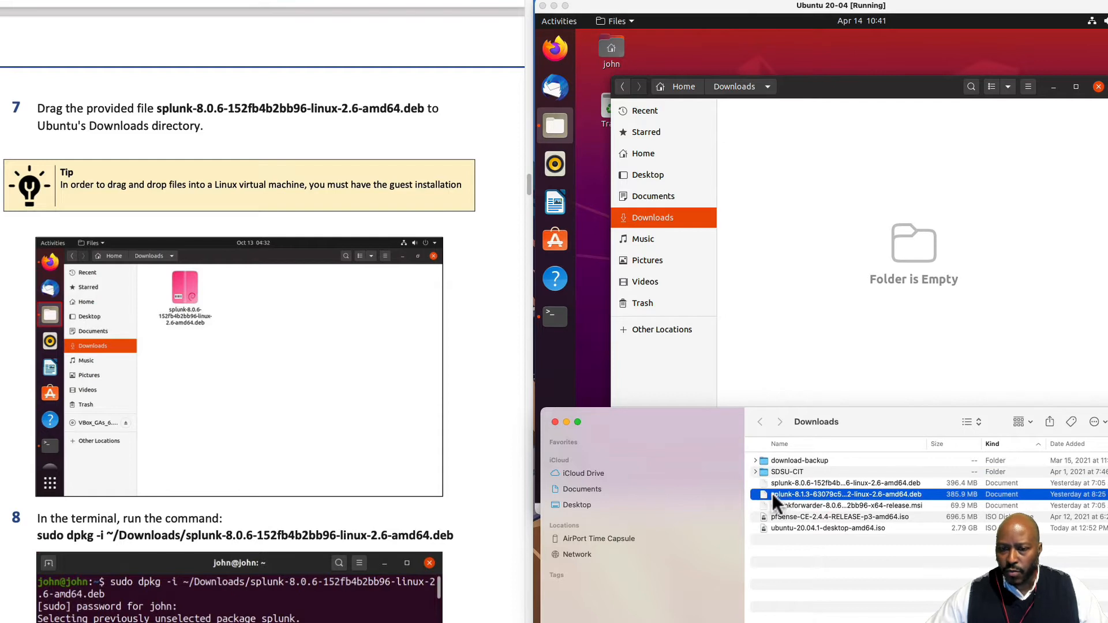
pyautogui.moveTo(772, 493); pyautogui.dragTo(866, 319)
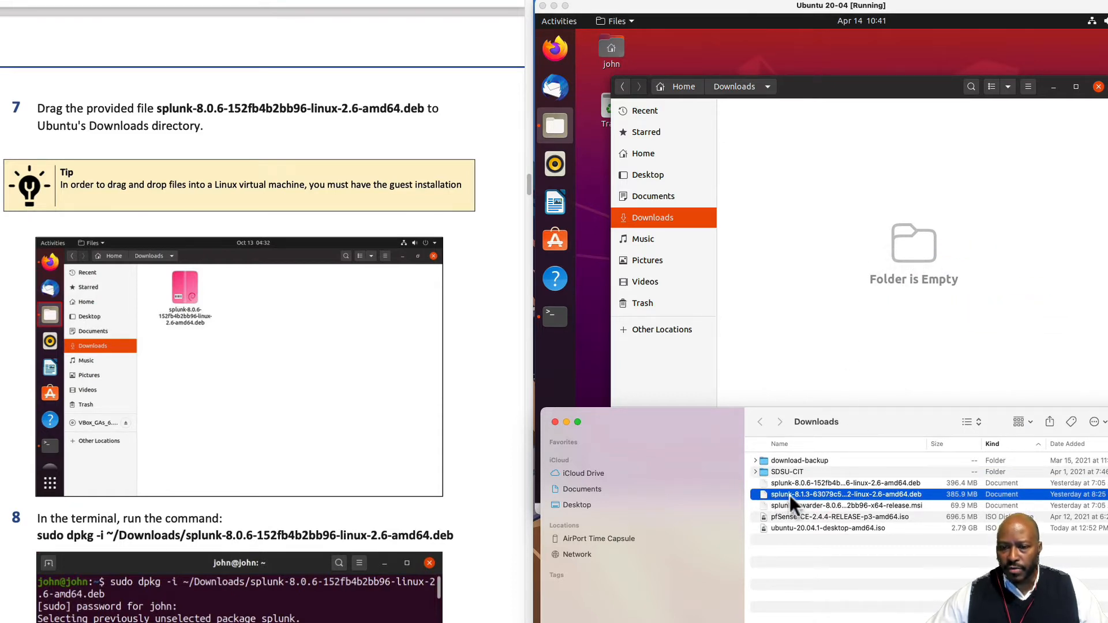
pyautogui.moveTo(790, 495); pyautogui.dragTo(817, 268)
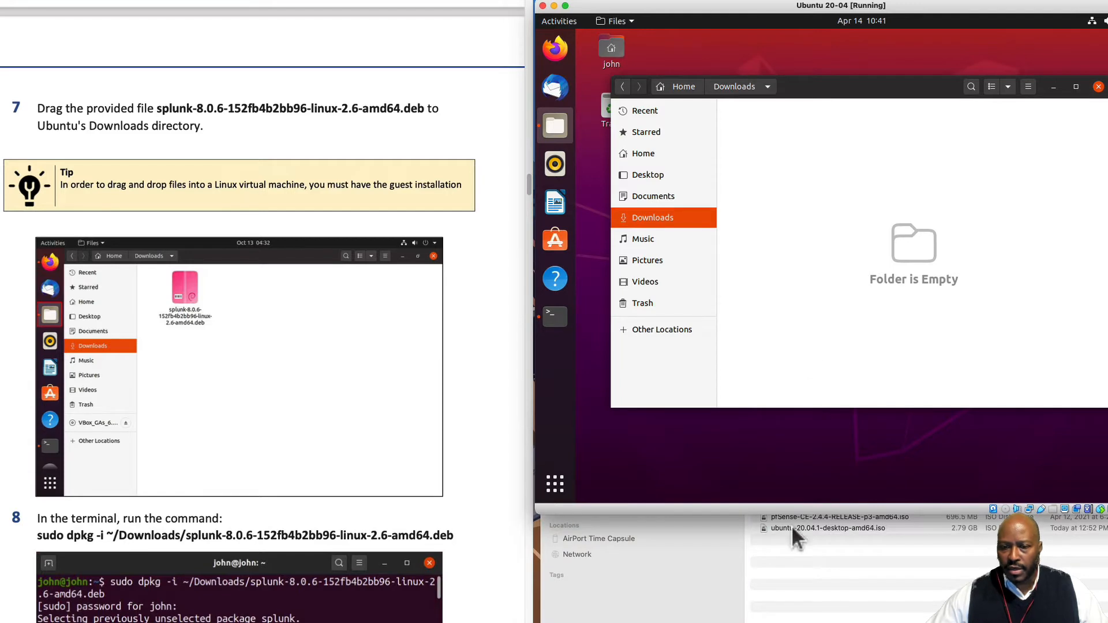
pyautogui.click(853, 286)
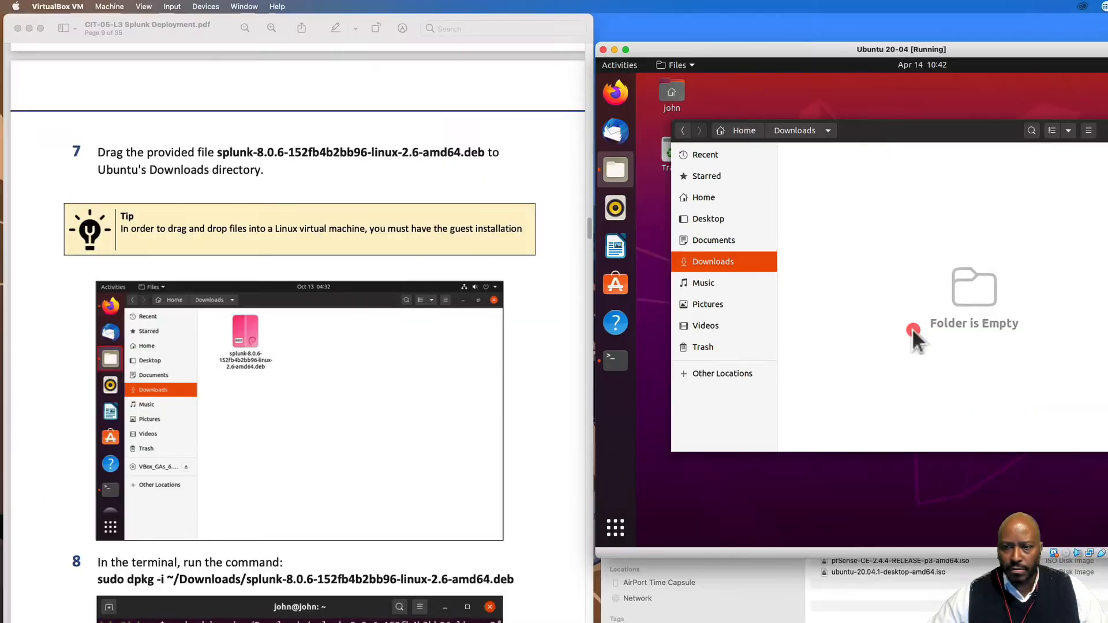
pyautogui.click(900, 613)
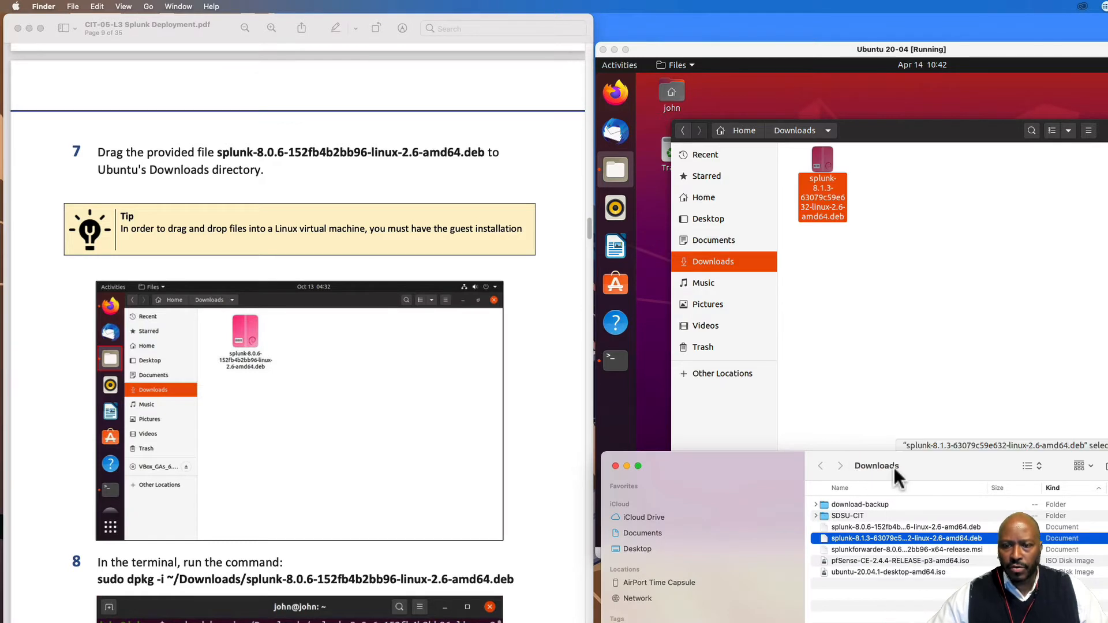
pyautogui.click(615, 465)
# - Focus the Ubuntu VM and right-click empty space in the Downloads folder for its context menu
pyautogui.click(875, 315)
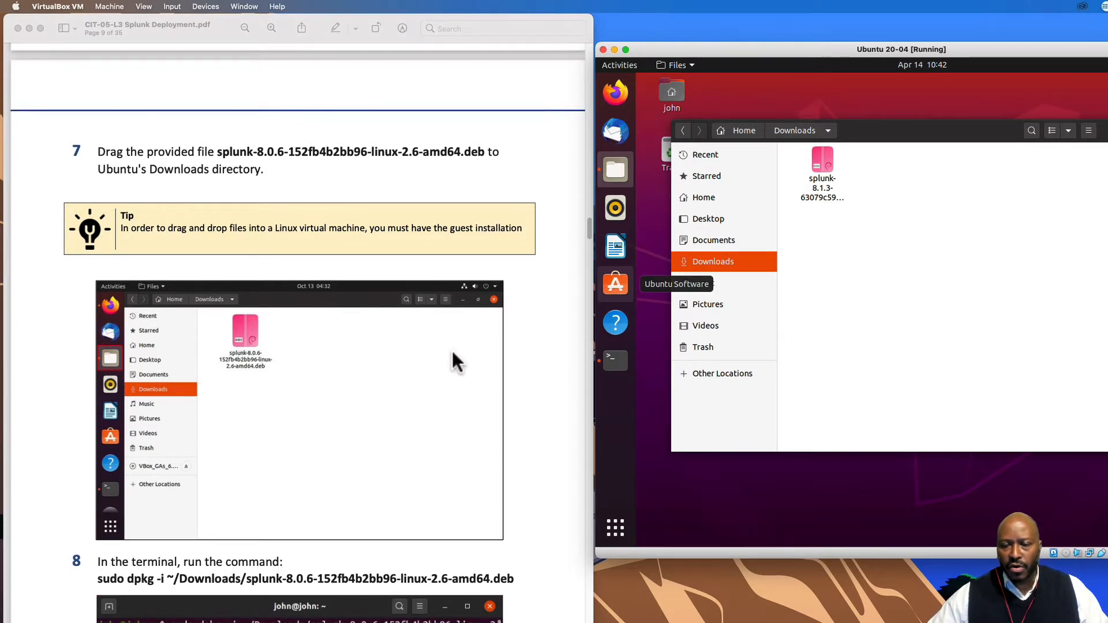
pyautogui.scroll(-5, 403, 383)
pyautogui.scroll(-3, 397, 393)
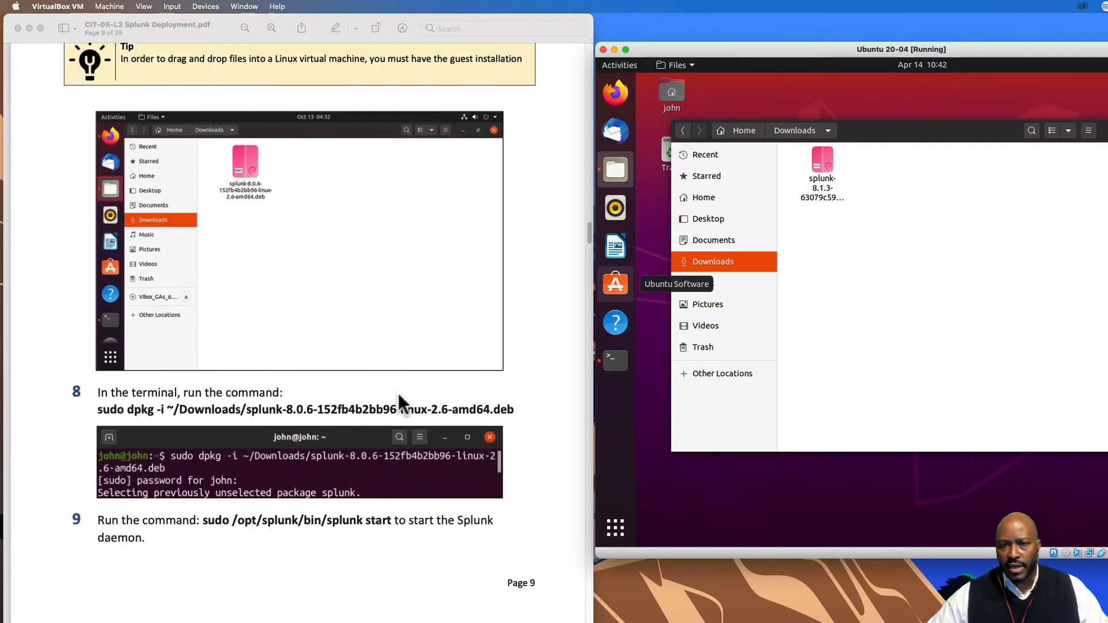
pyautogui.scroll(-1, 399, 398)
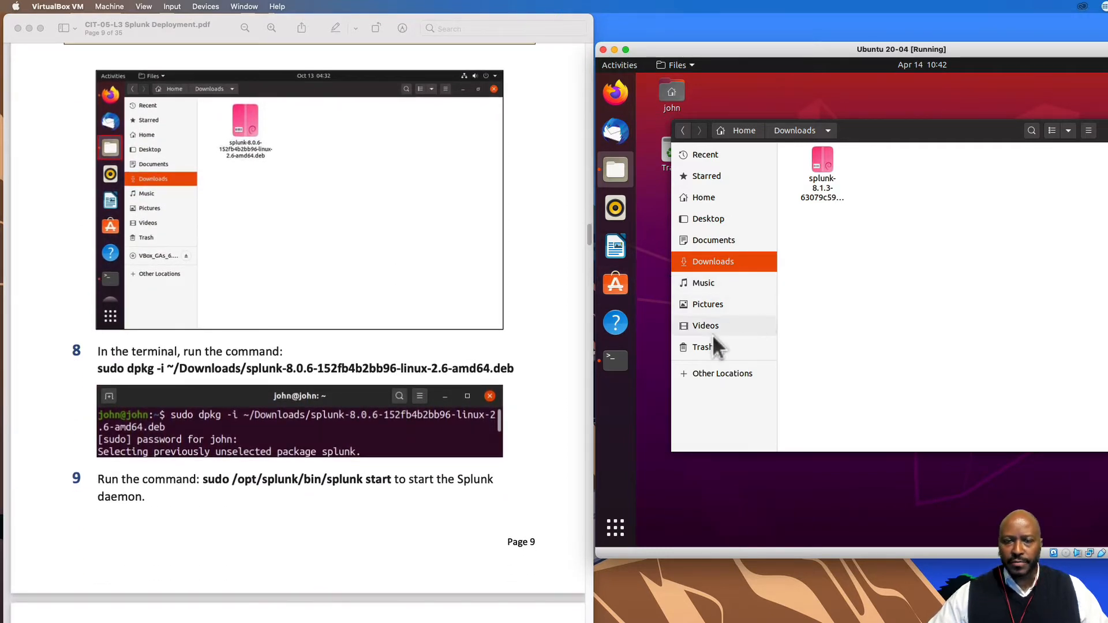
pyautogui.scroll(-2, 472, 434)
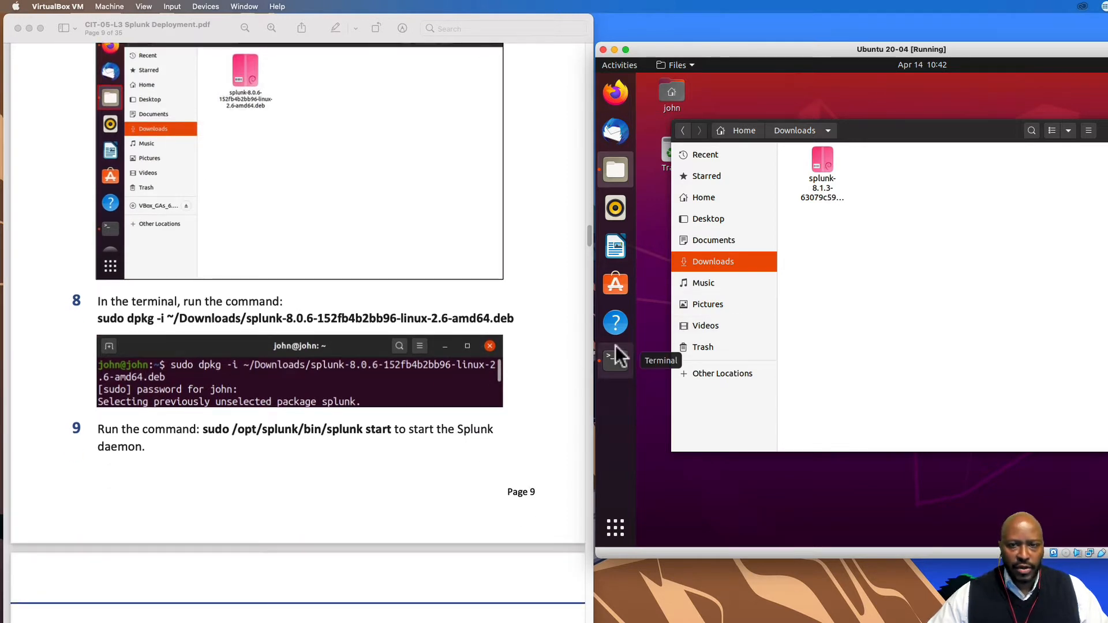
pyautogui.rightClick(858, 278)
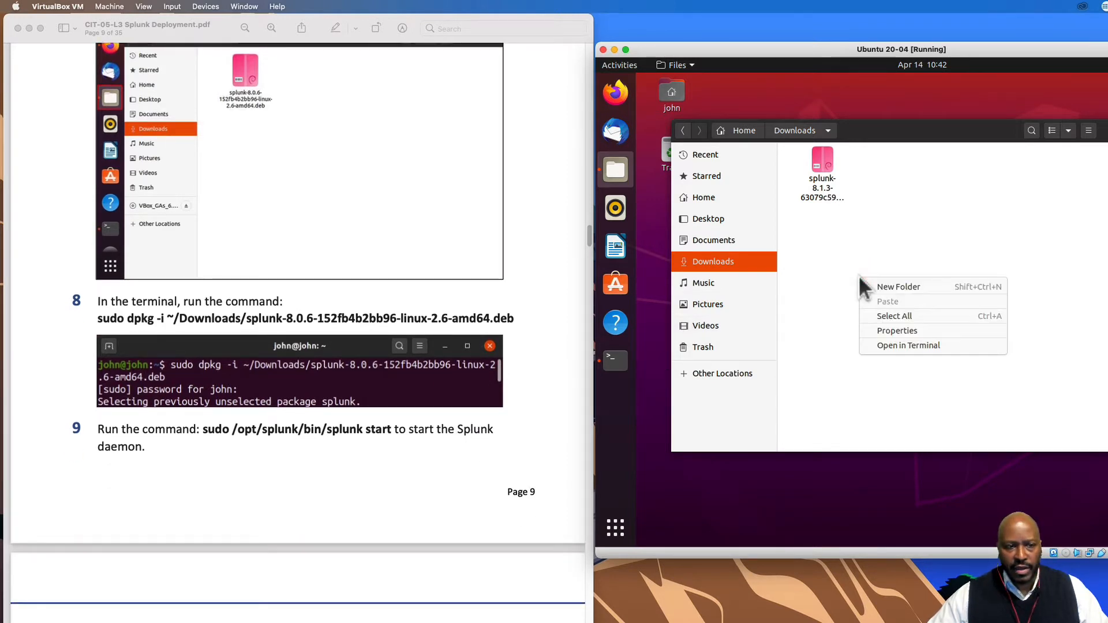
# - Open a terminal in the Downloads folder and list its files with ls
pyautogui.click(892, 345)
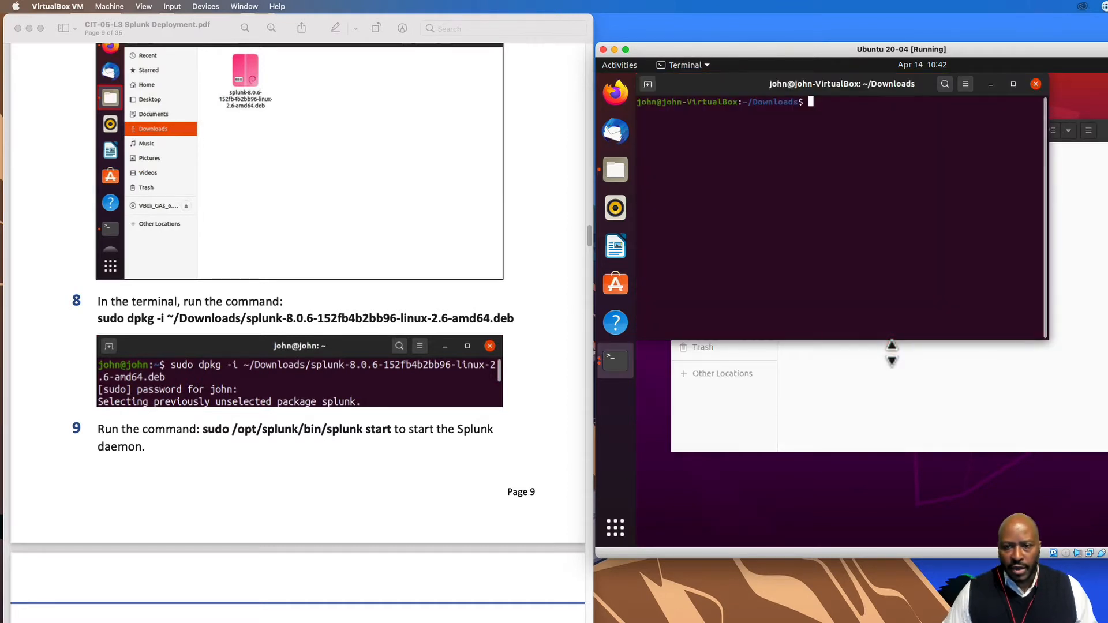
pyautogui.write('ls')
pyautogui.press('Return')
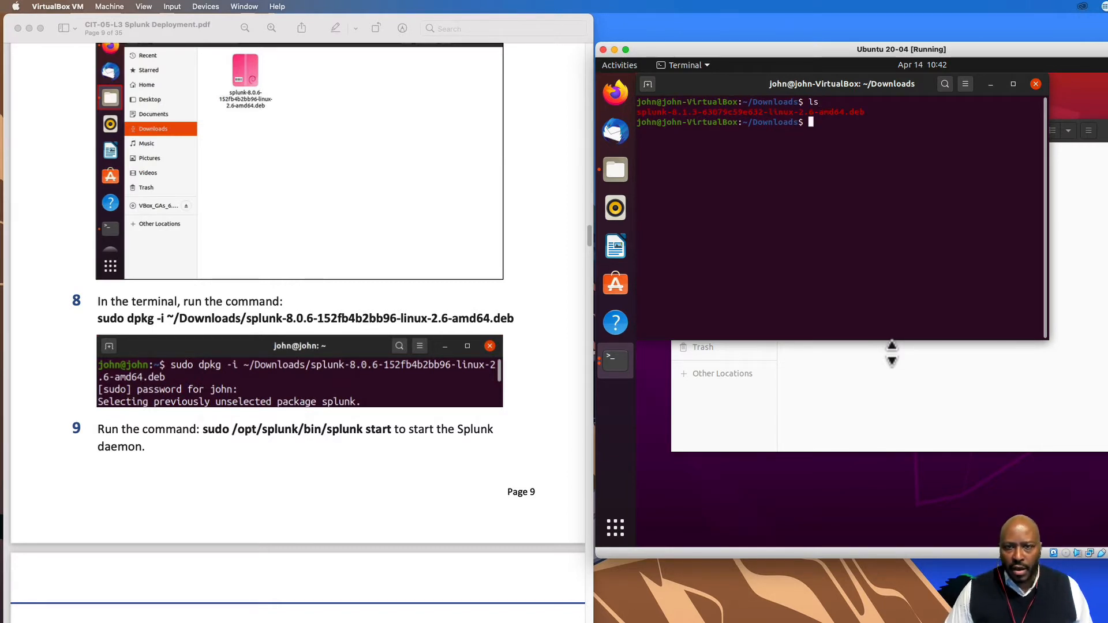
# - Install the Splunk 8.1.3 package with sudo dpkg -i, enter the sudo password, then clear the screen
pyautogui.write('sudo ')
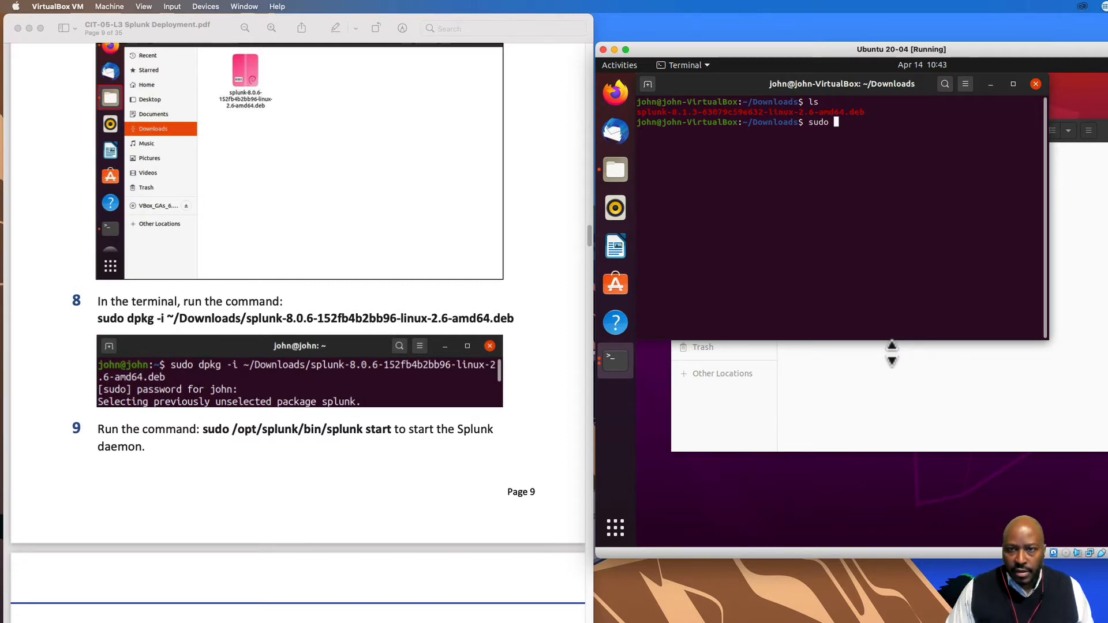
pyautogui.write('dpkg')
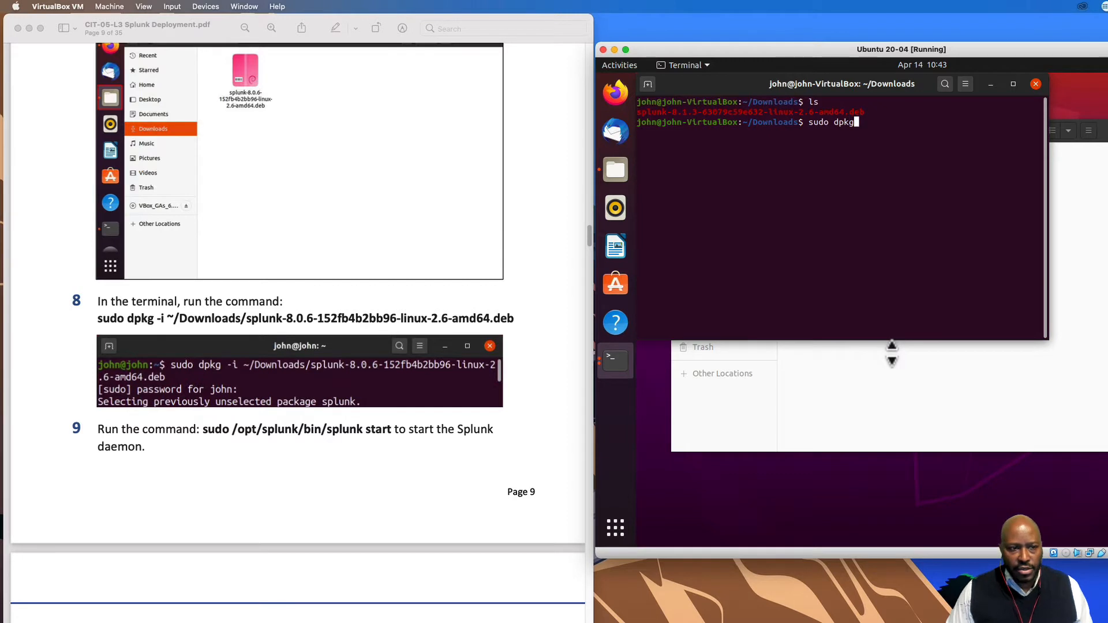
pyautogui.write(' -i ')
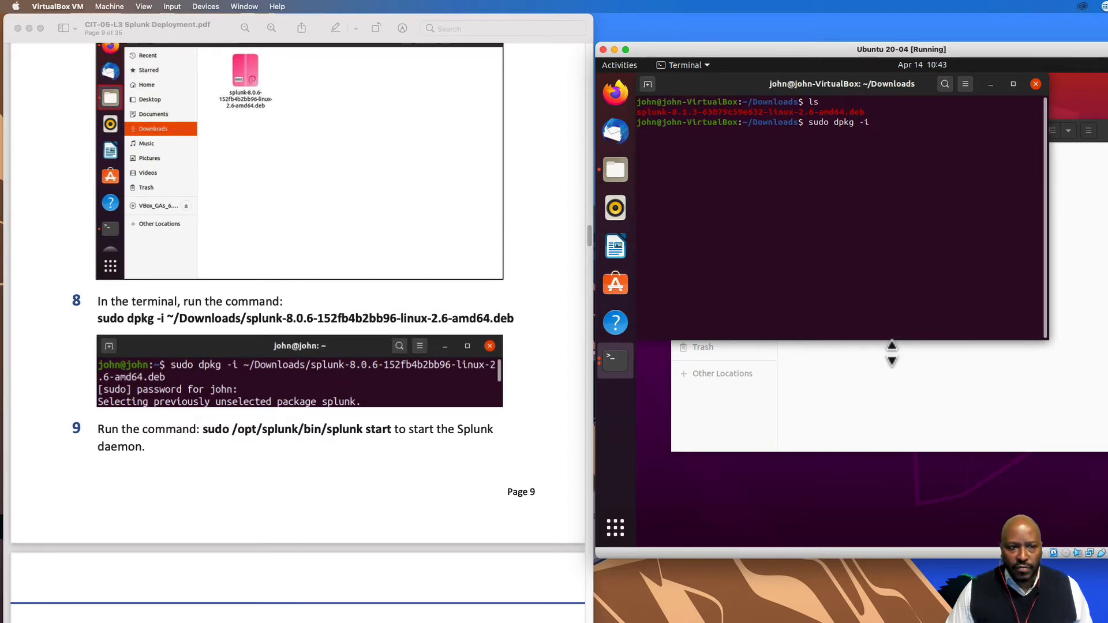
pyautogui.write('spl')
pyautogui.press('Tab')
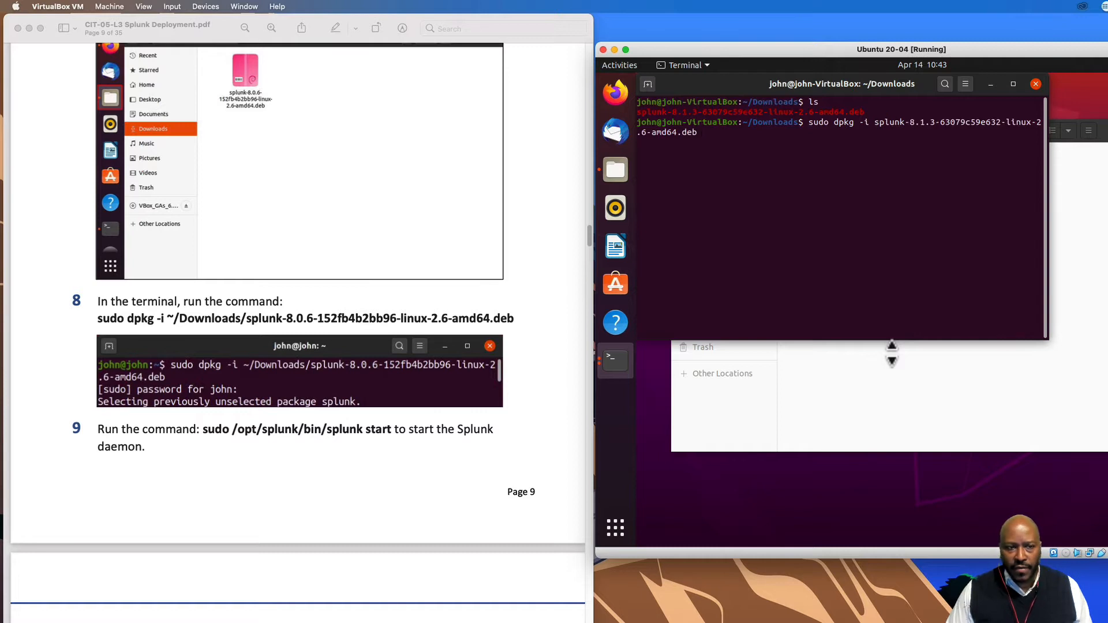
pyautogui.press('Return')
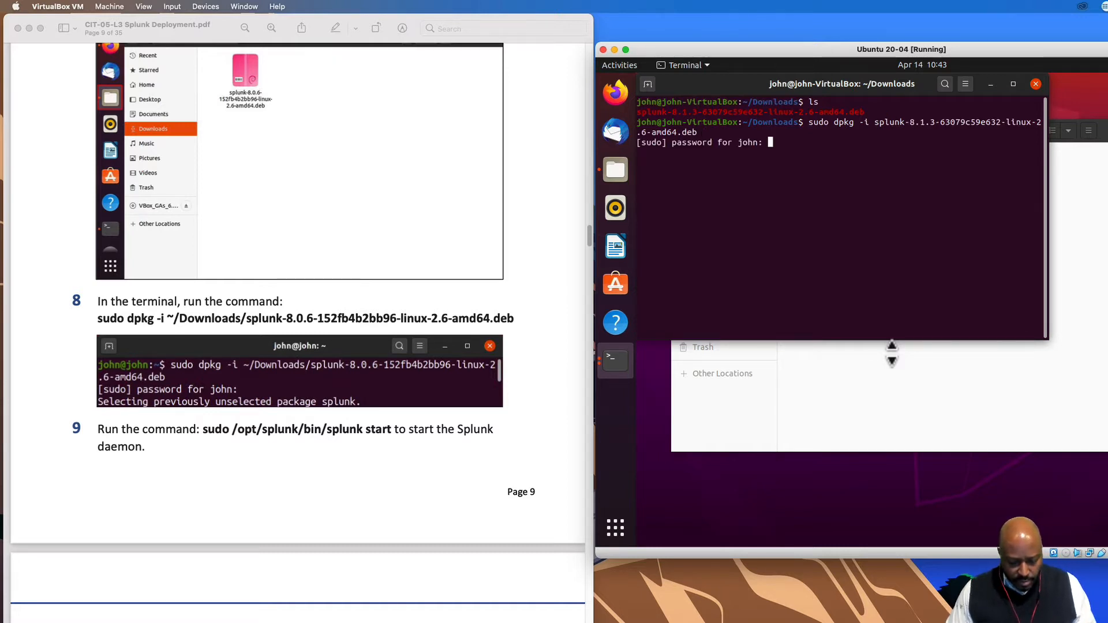
pyautogui.press('Return')
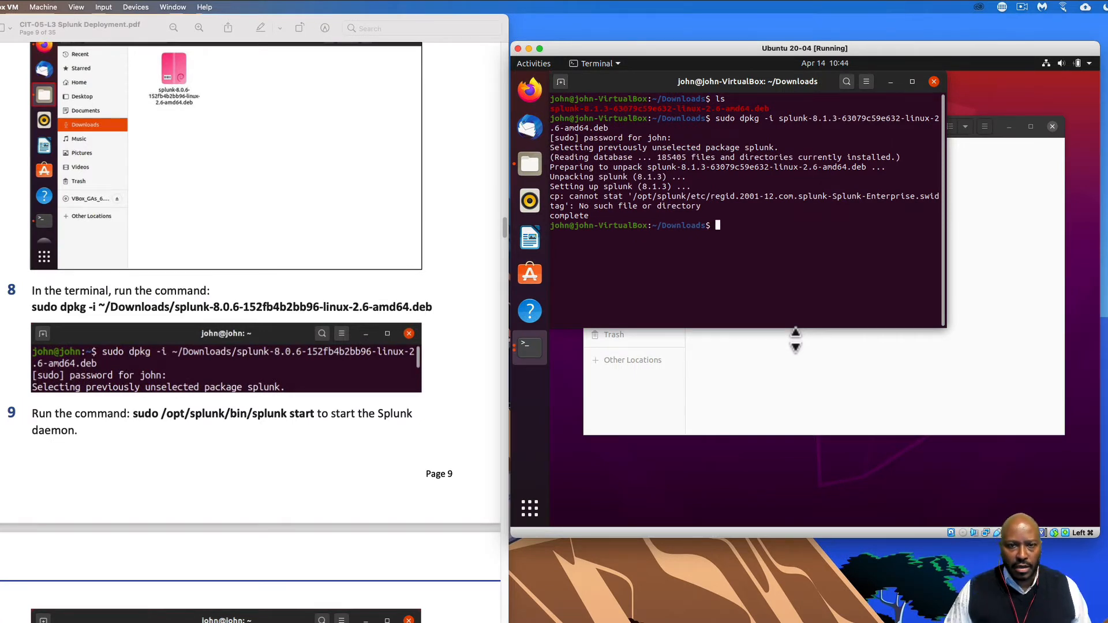
pyautogui.write('clear')
pyautogui.press('Return')
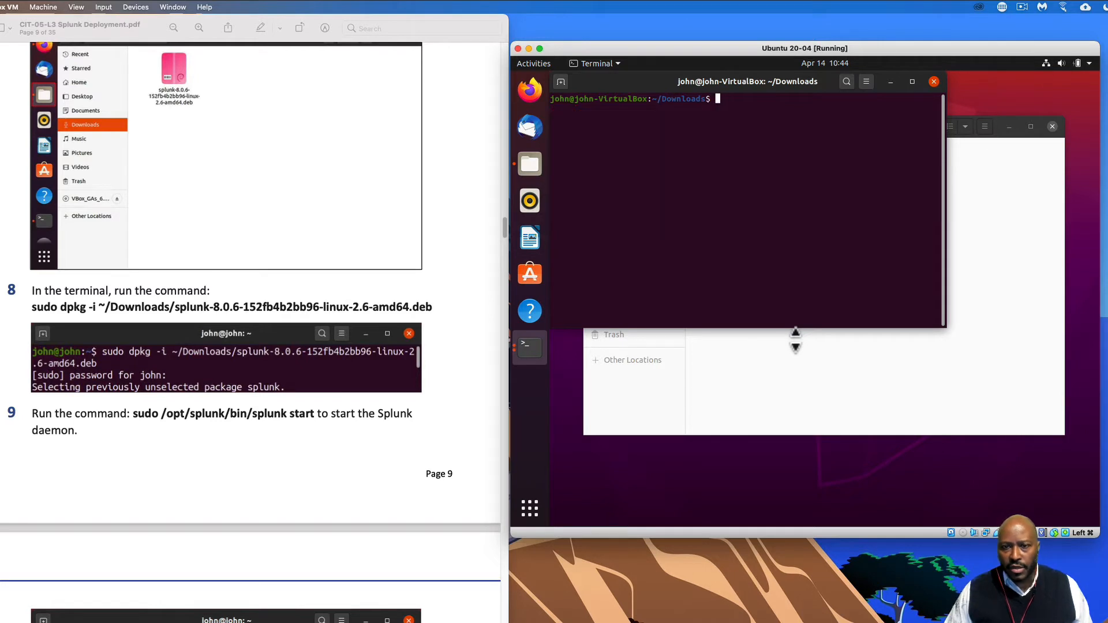
# - Run sudo /opt/splunk/bin/splunk start in the terminal to display Splunk's General Terms license
pyautogui.click(1009, 127)
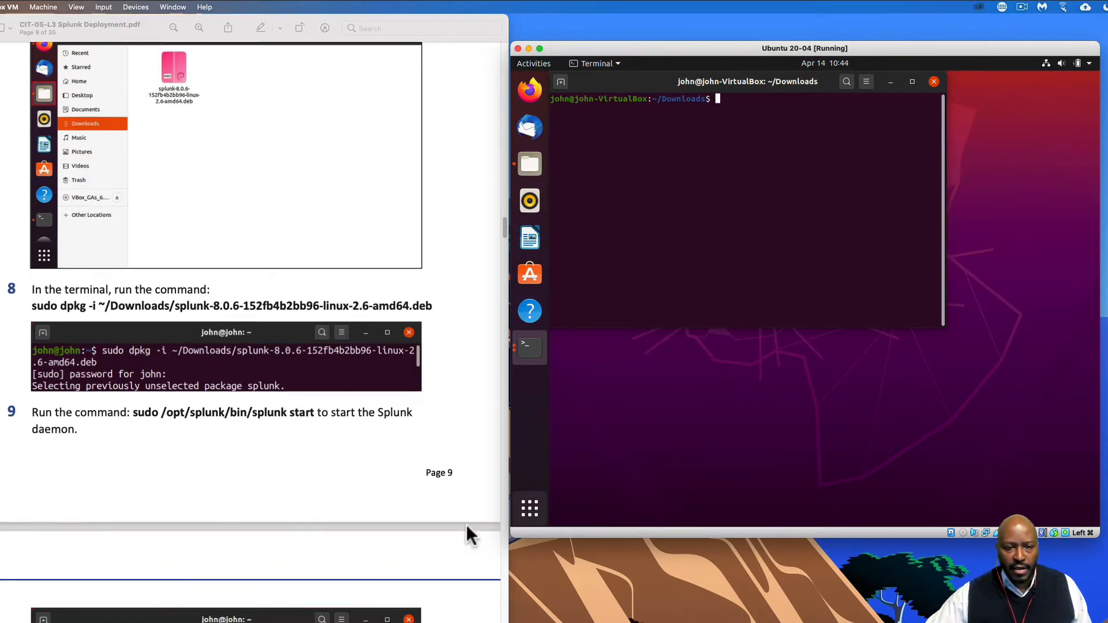
pyautogui.scroll(-10, 466, 524)
pyautogui.scroll(-1, 429, 534)
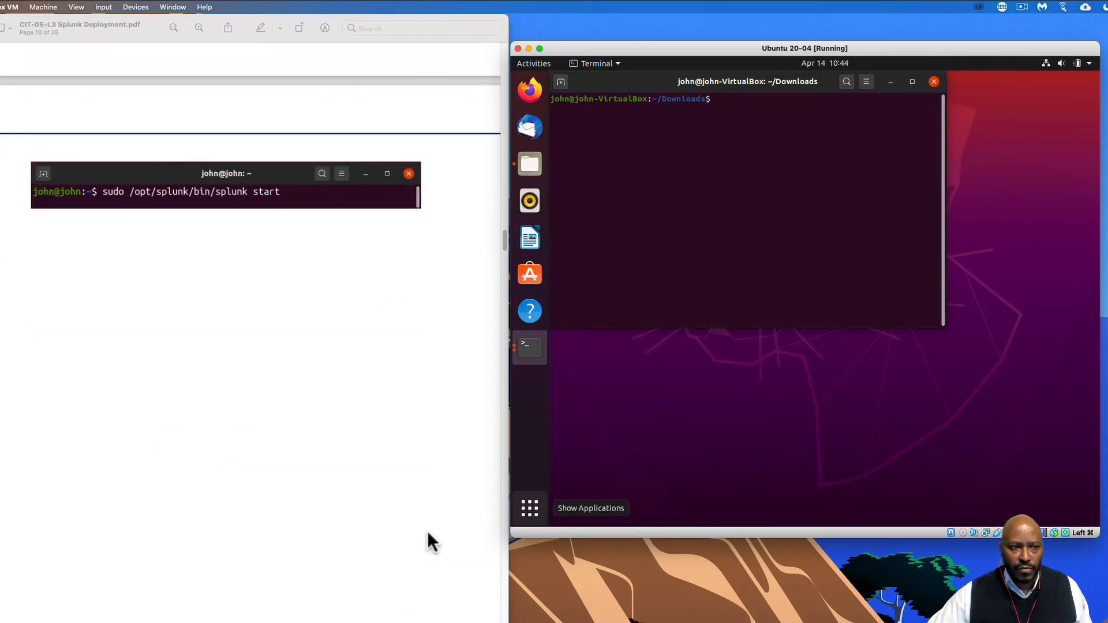
pyautogui.scroll(-2, 427, 531)
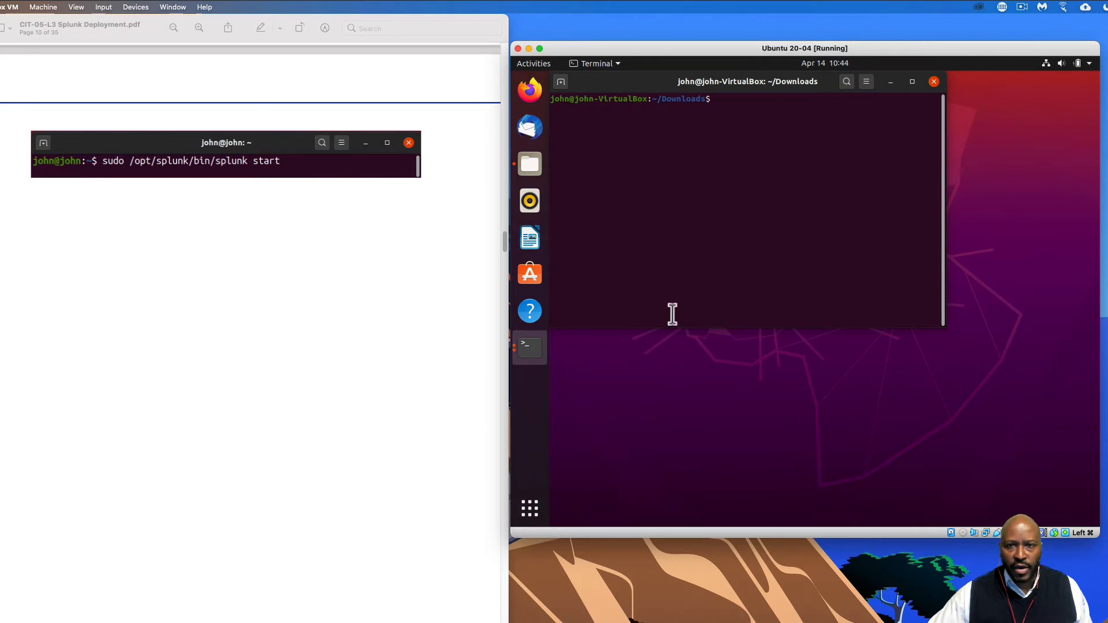
pyautogui.write('sduo')
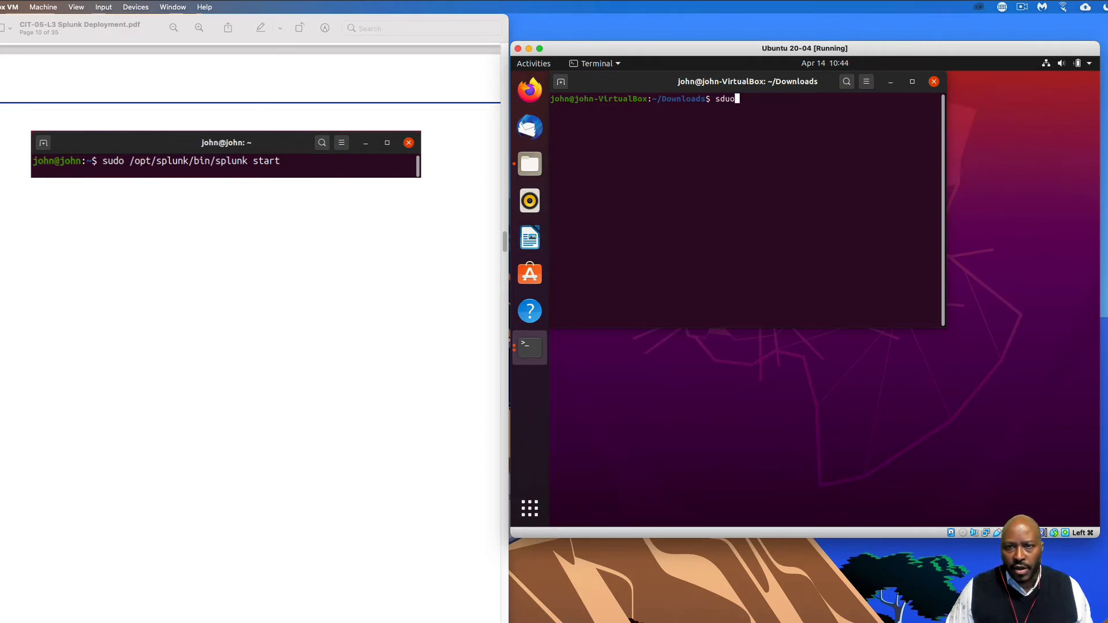
pyautogui.press('BackSpace')
pyautogui.press('BackSpace')
pyautogui.press('BackSpace')
pyautogui.write('udo /')
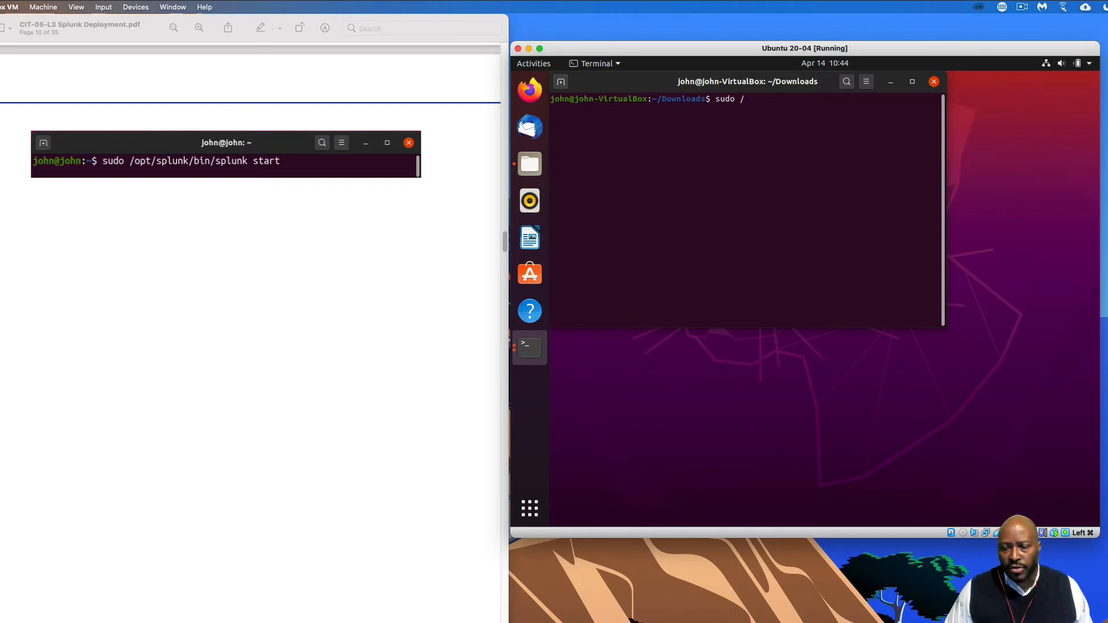
pyautogui.write('opt')
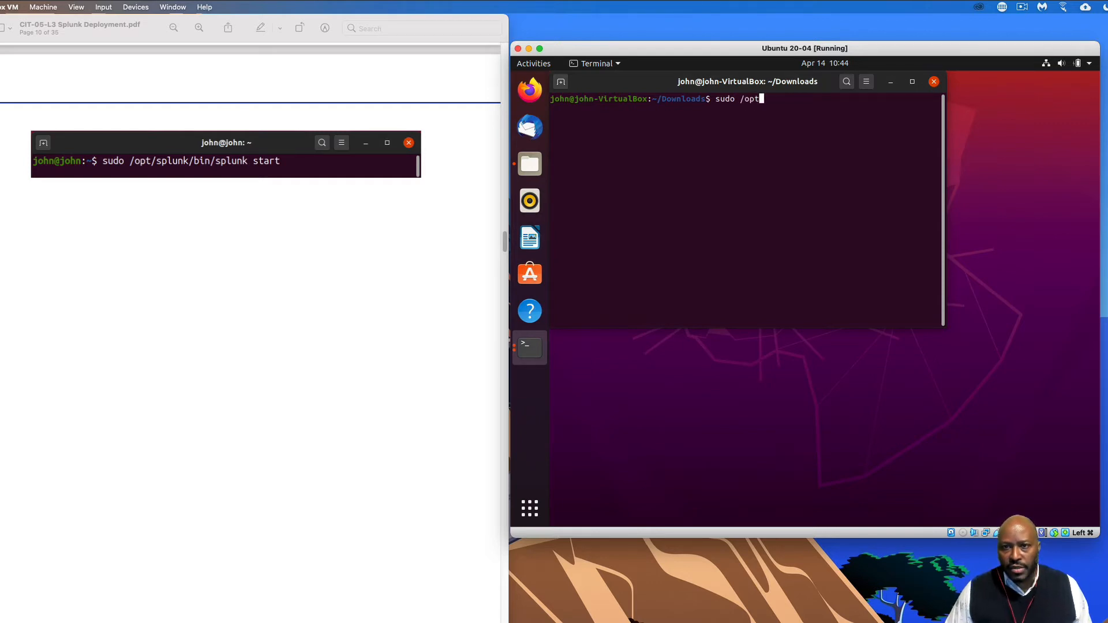
pyautogui.write('/splunk/')
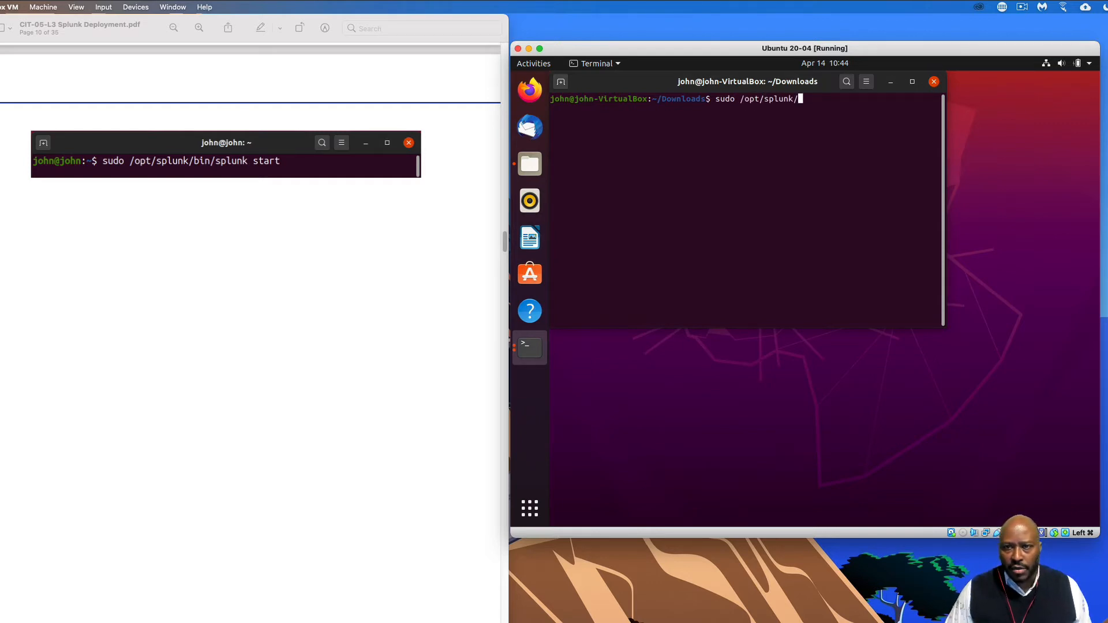
pyautogui.write('bi')
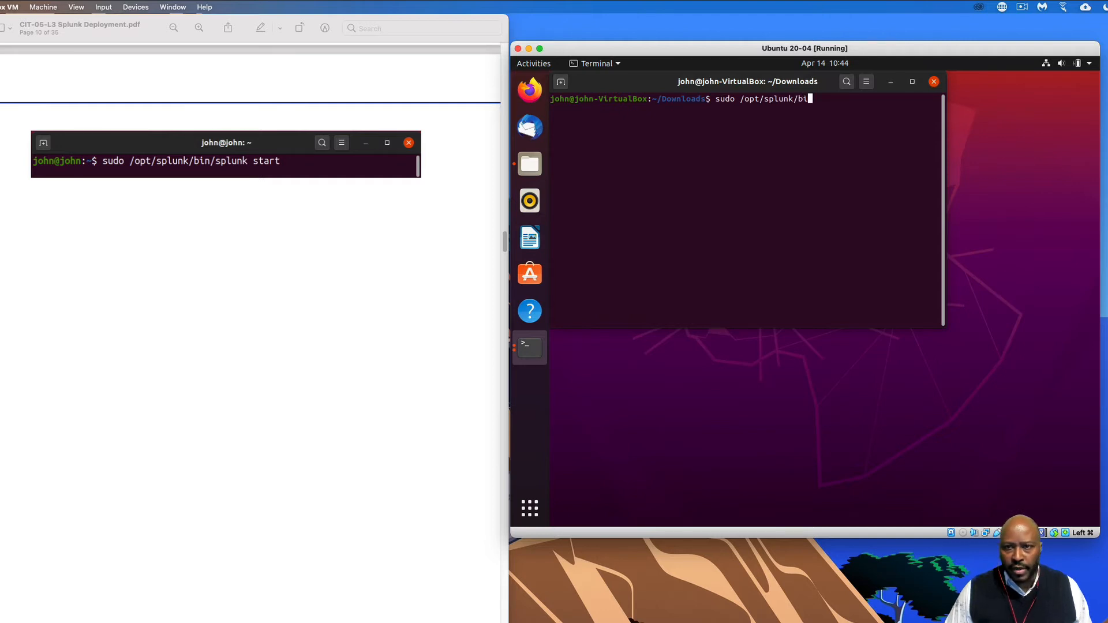
pyautogui.write('n/splunk start')
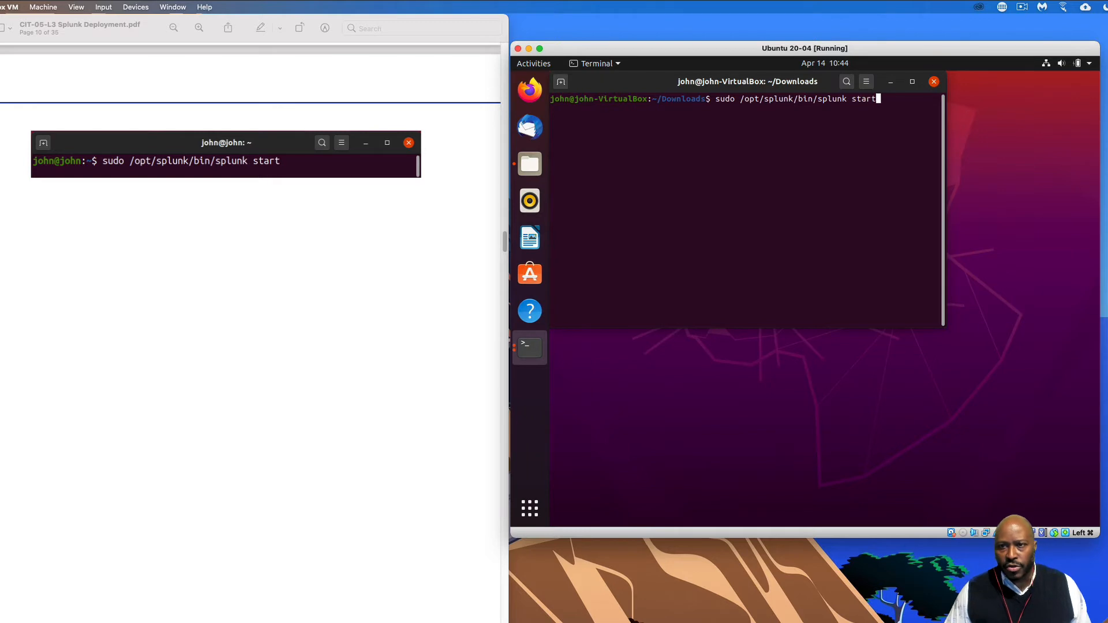
pyautogui.press('Return')
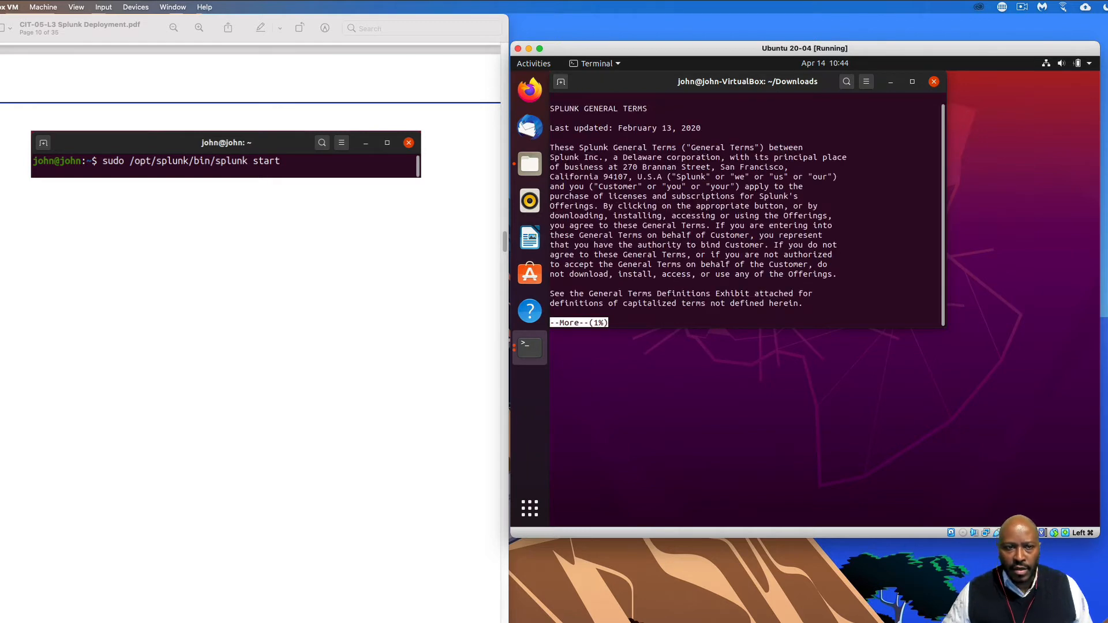
pyautogui.scroll(-10, 393, 452)
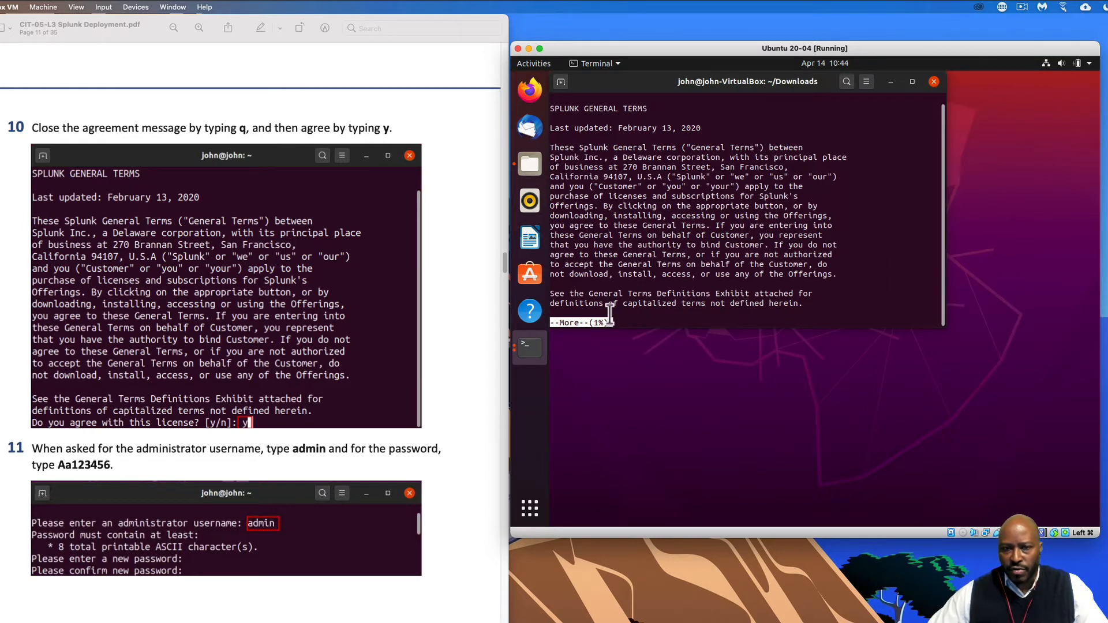
# - Leave the license pager and accept the Splunk license by answering y
pyautogui.click(749, 316)
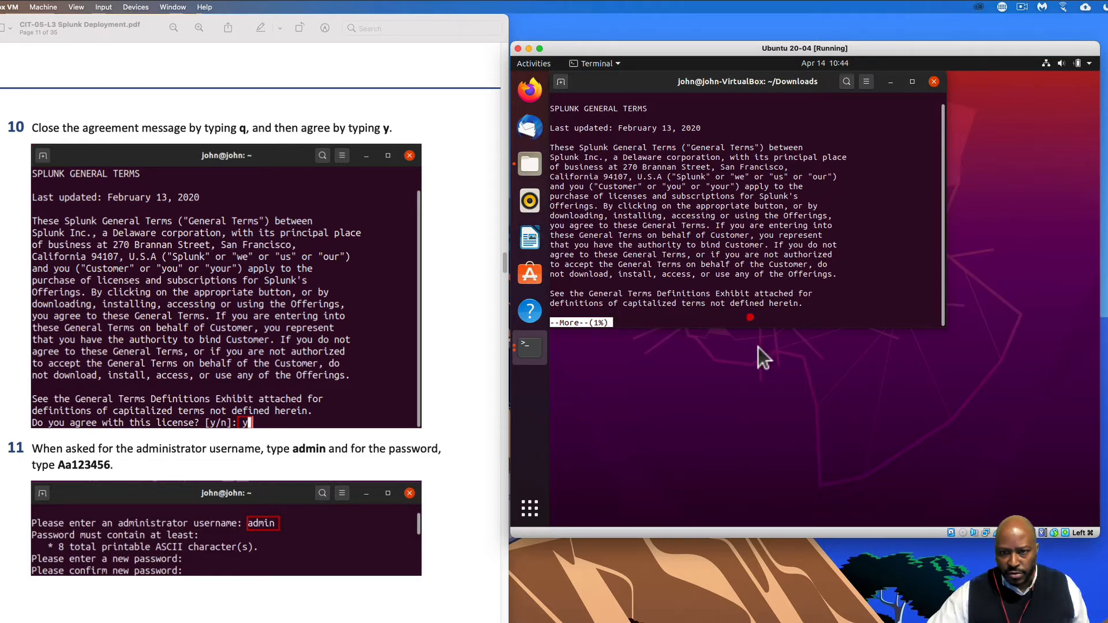
pyautogui.press('q')
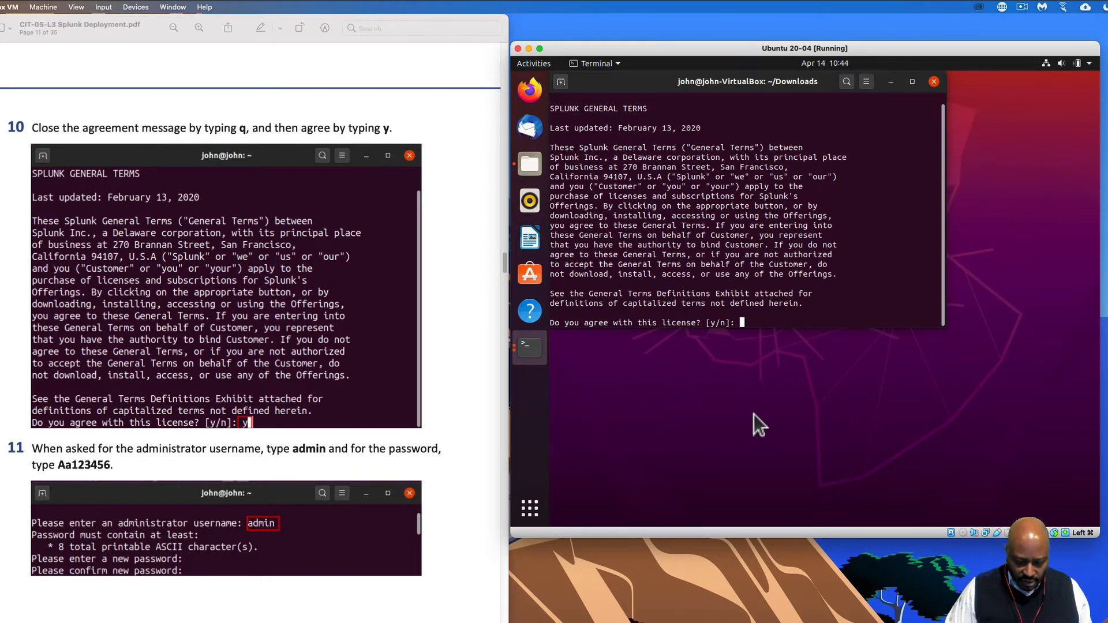
pyautogui.write('y')
pyautogui.press('Return')
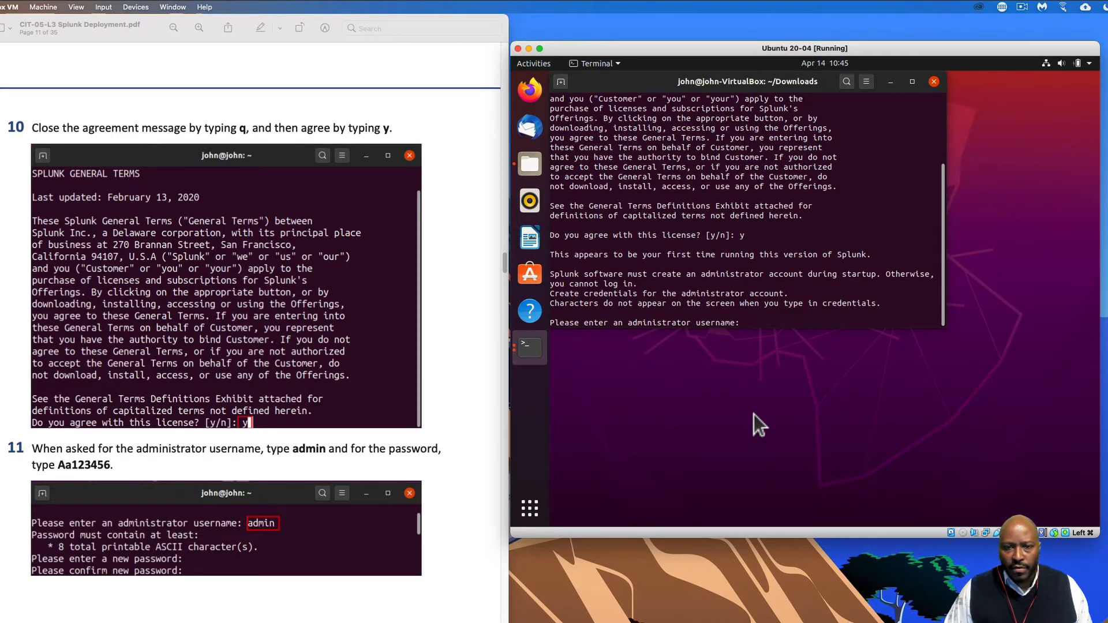
# - Create the admin user with a confirmed password and let Splunk finish starting on port 8000
pyautogui.write('admin')
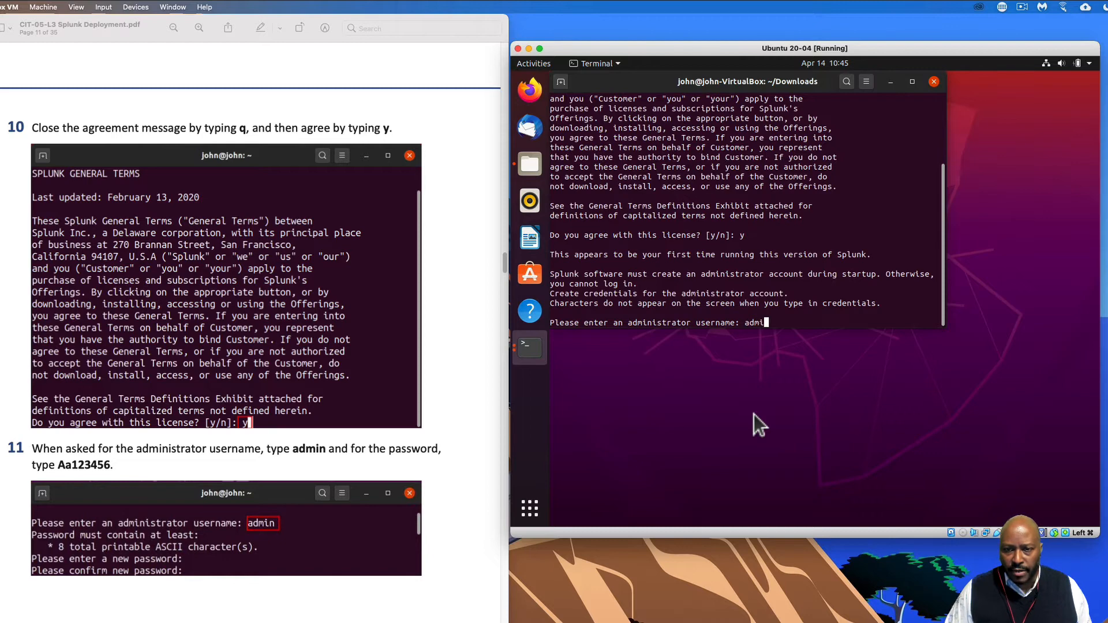
pyautogui.press('Return')
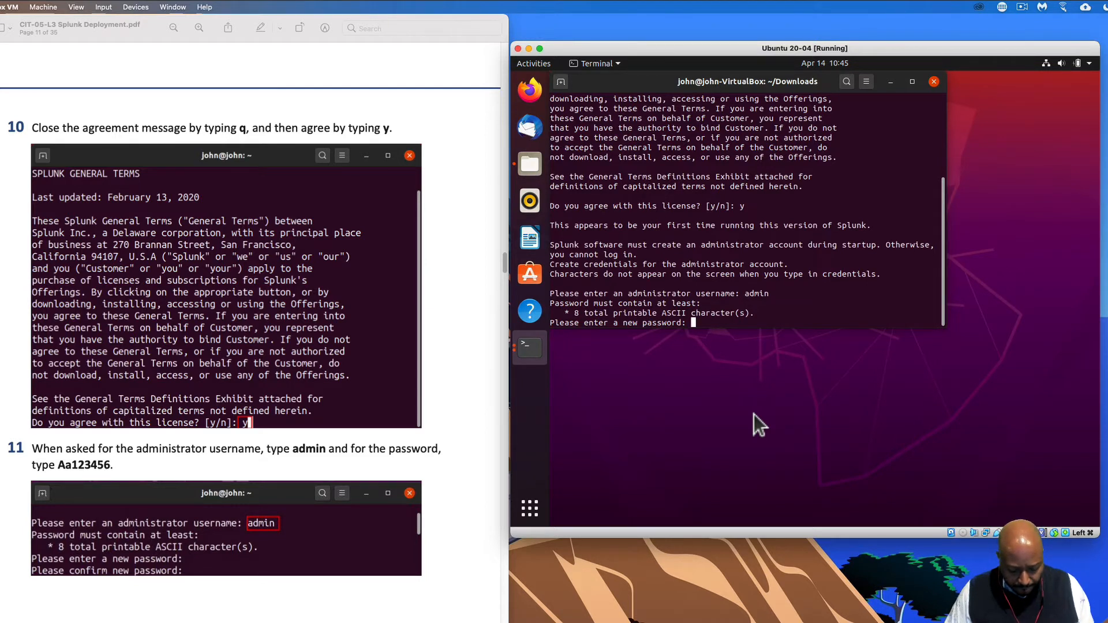
pyautogui.press('Return')
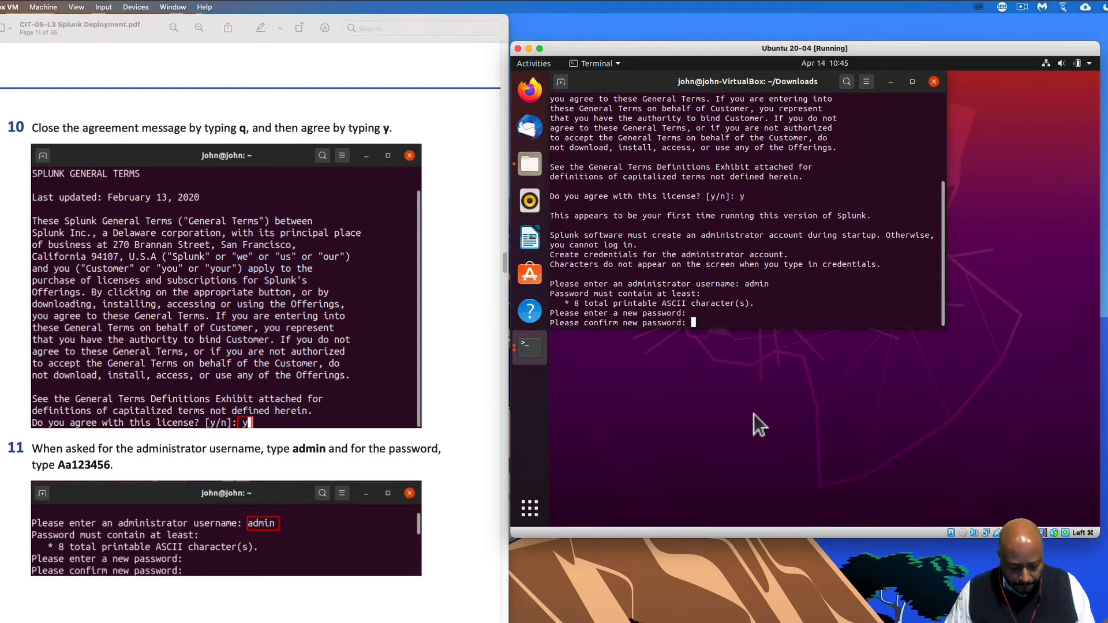
pyautogui.press('Return')
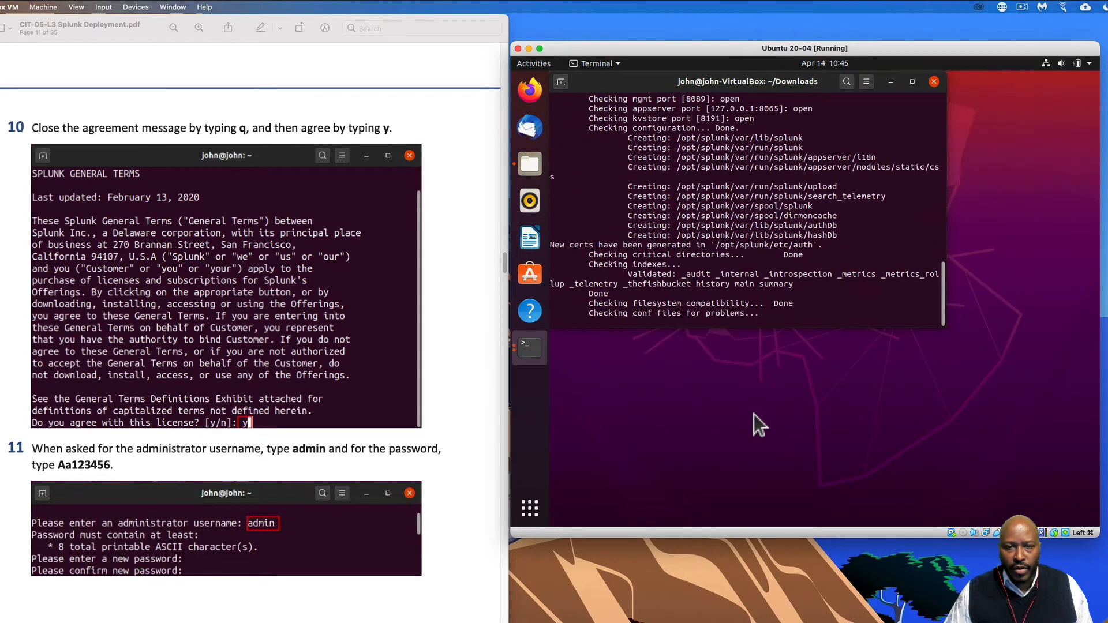
pyautogui.scroll(-15, 335, 493)
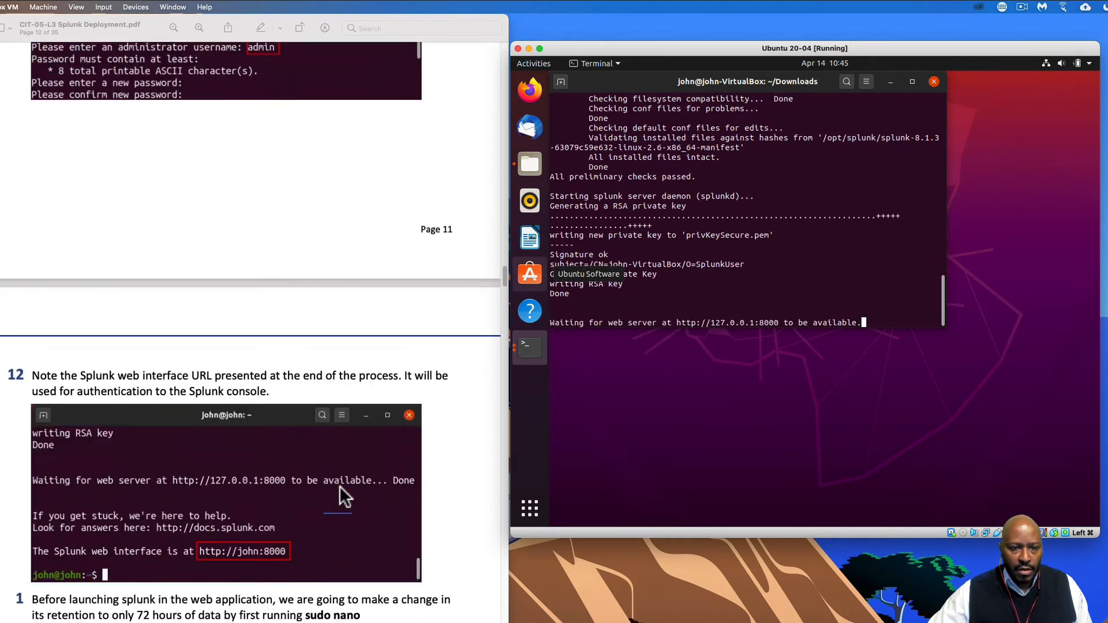
pyautogui.scroll(-3, 339, 486)
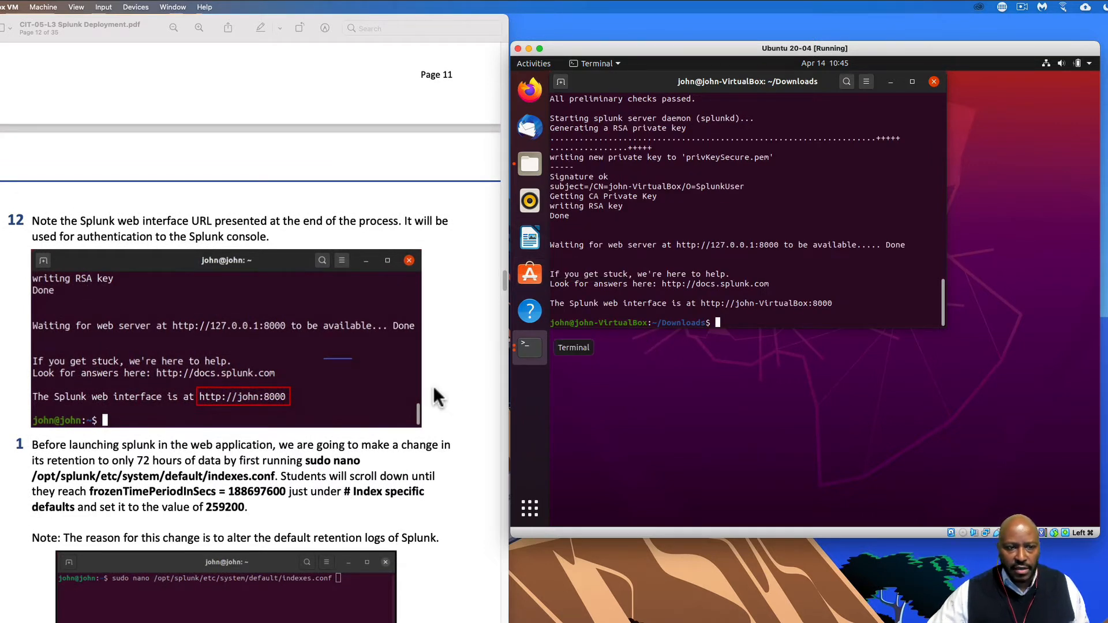
# - Open the Splunk web address on port 8000 in Firefox, dismiss its warning bar, and minimize it
pyautogui.rightClick(742, 307)
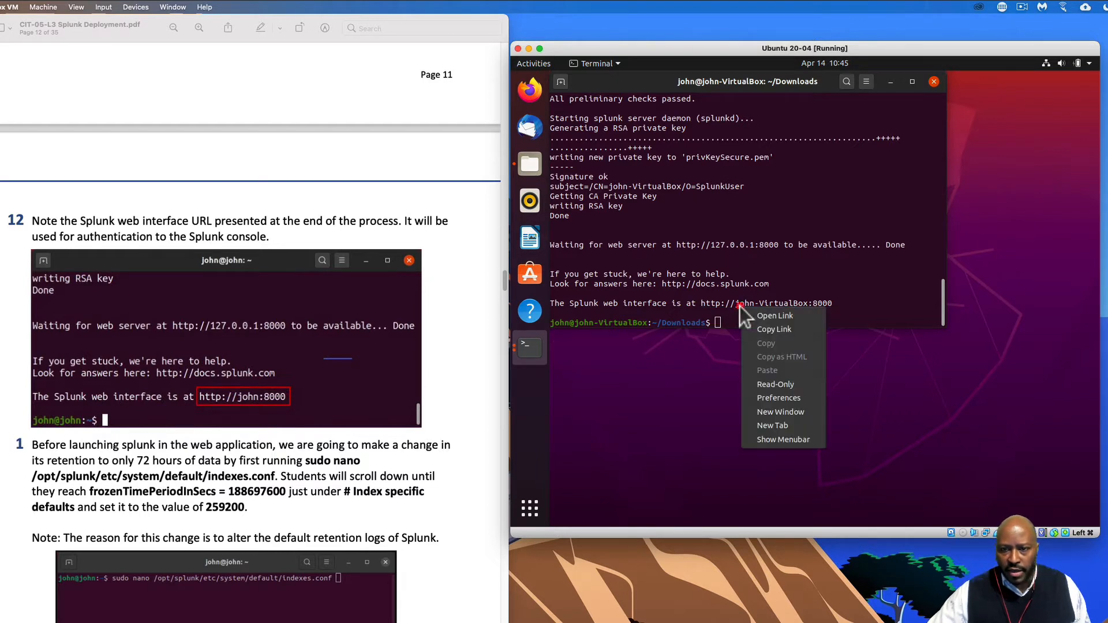
pyautogui.click(789, 316)
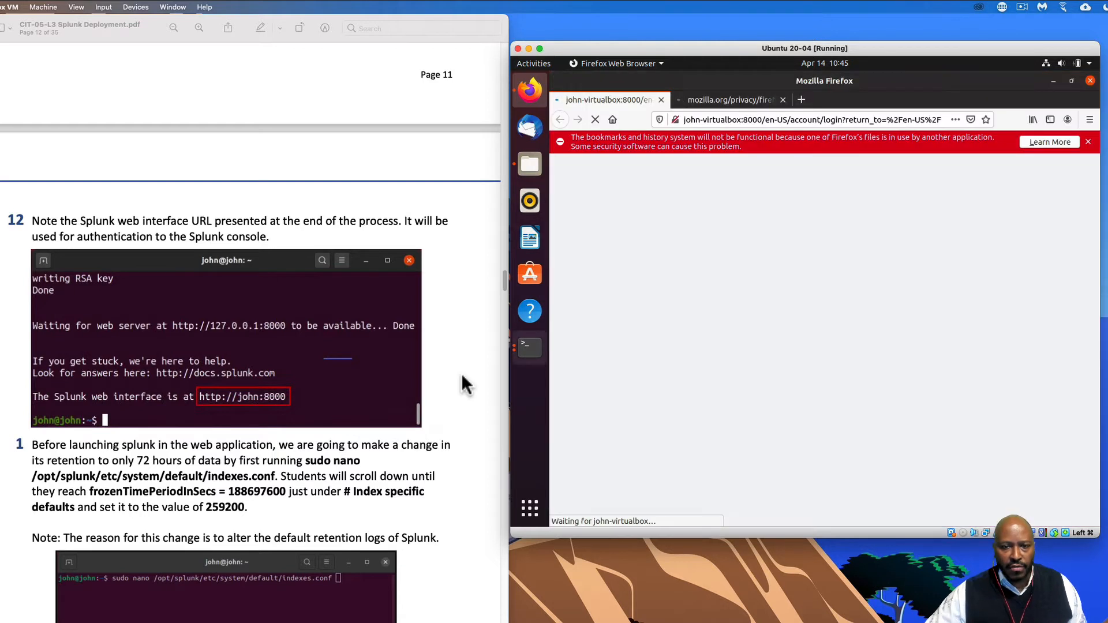
pyautogui.click(1087, 141)
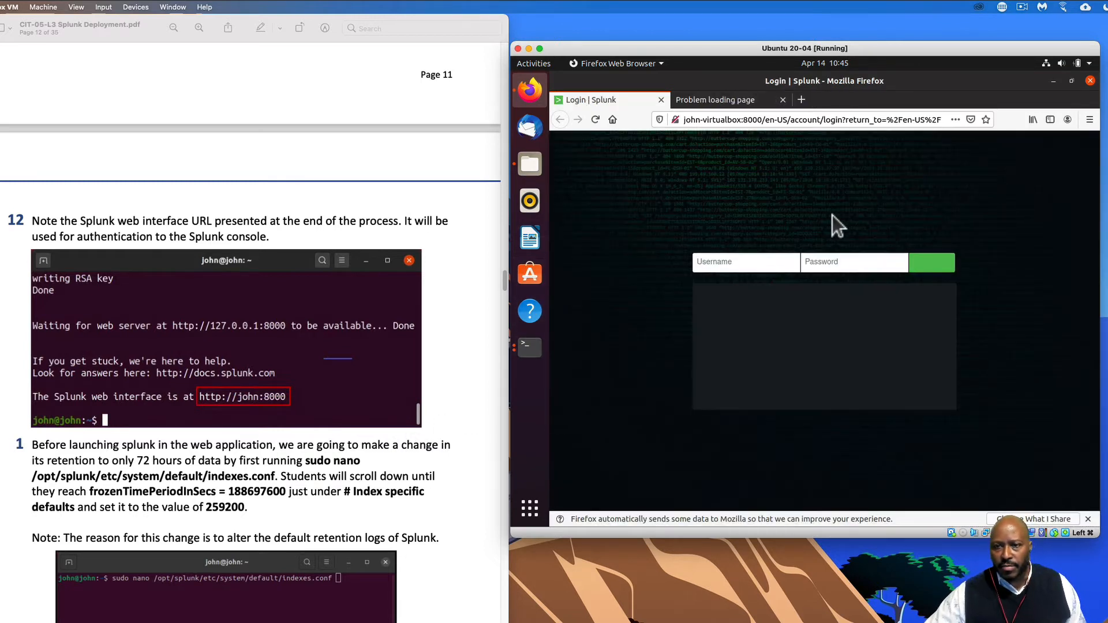
pyautogui.click(1053, 82)
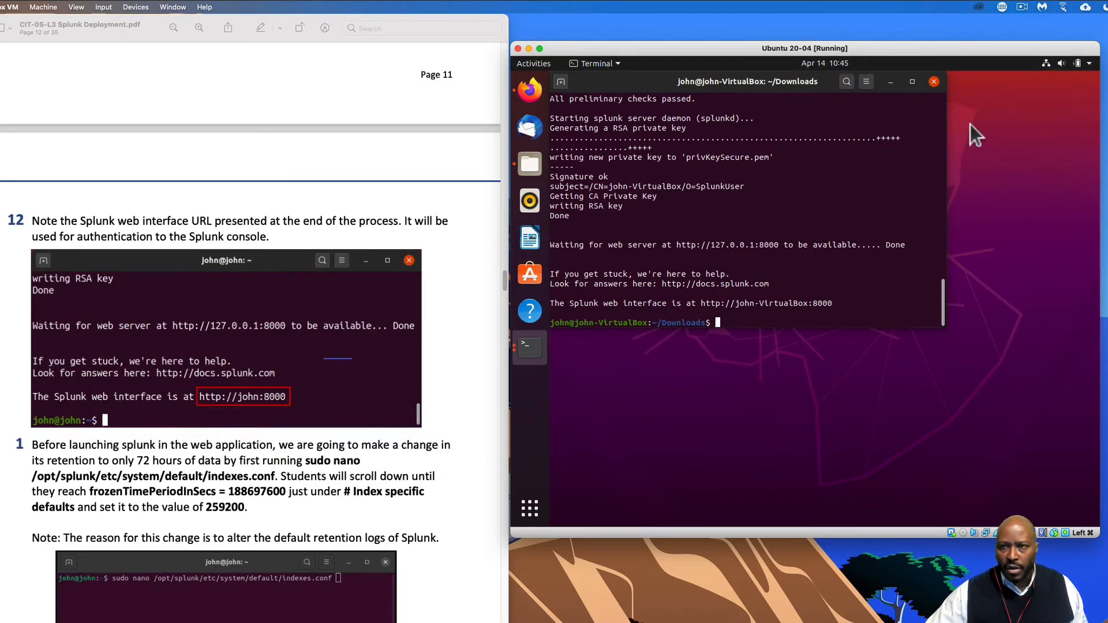
# - Maximize the terminal, ignore the Low Disk Space warning, and run clear
pyautogui.click(911, 82)
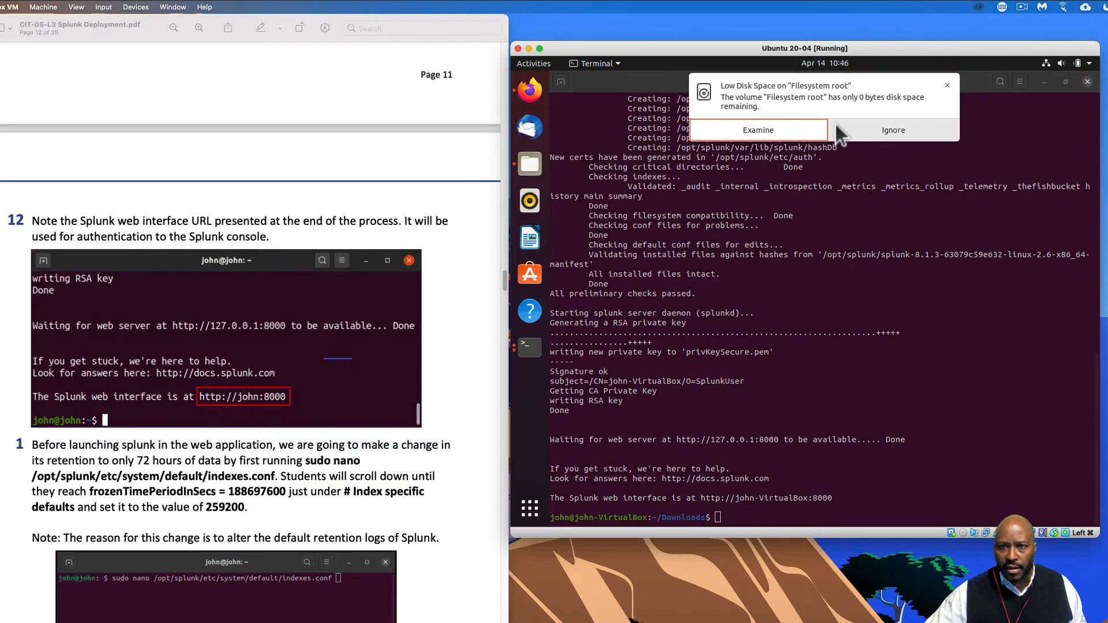
pyautogui.click(895, 130)
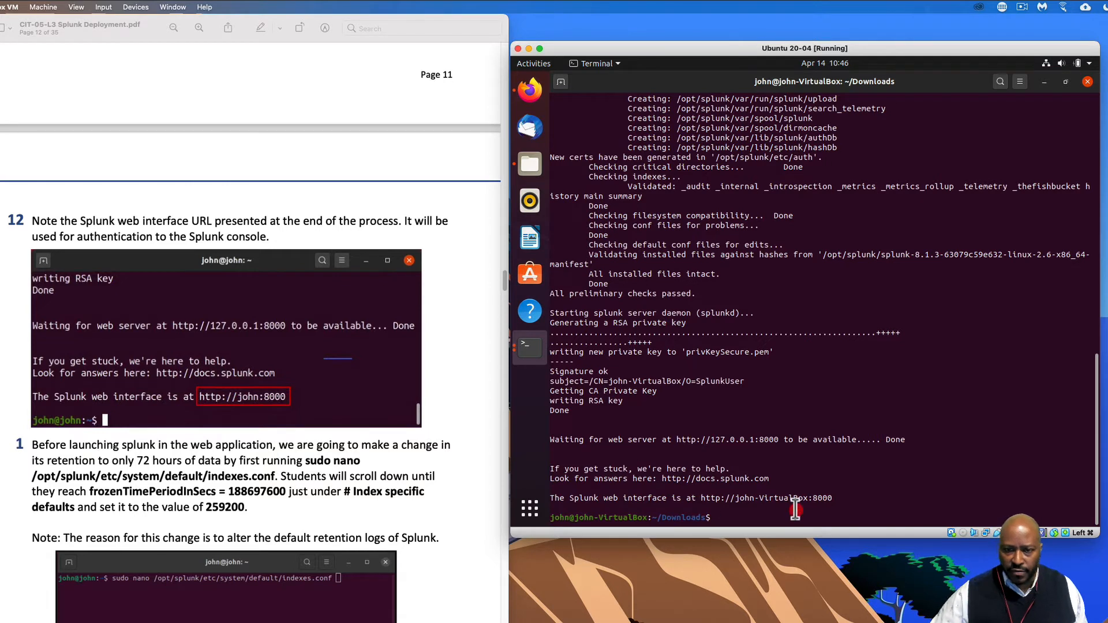
pyautogui.write('clear')
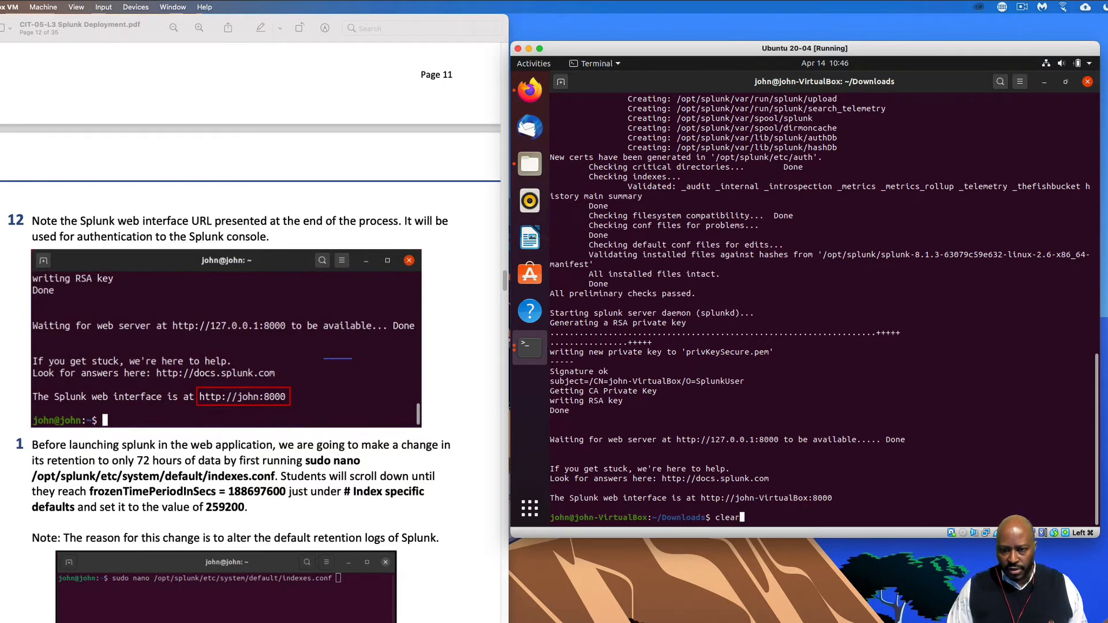
pyautogui.press('Return')
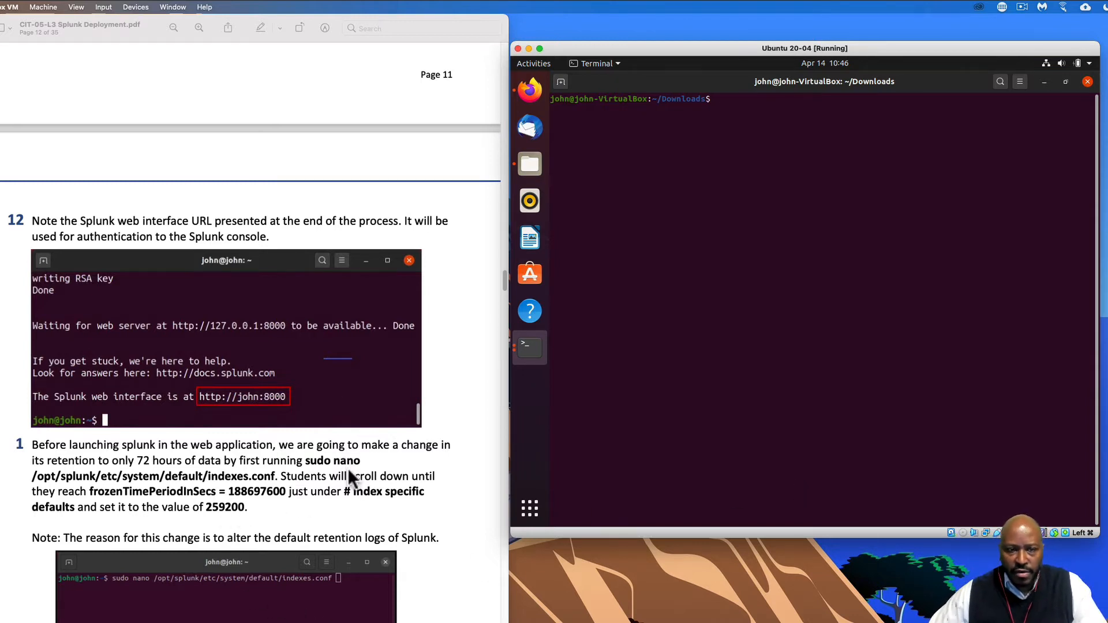
# - Copy the sudo nano indexes.conf command from the lab PDF and run it in the terminal
pyautogui.click(305, 460)
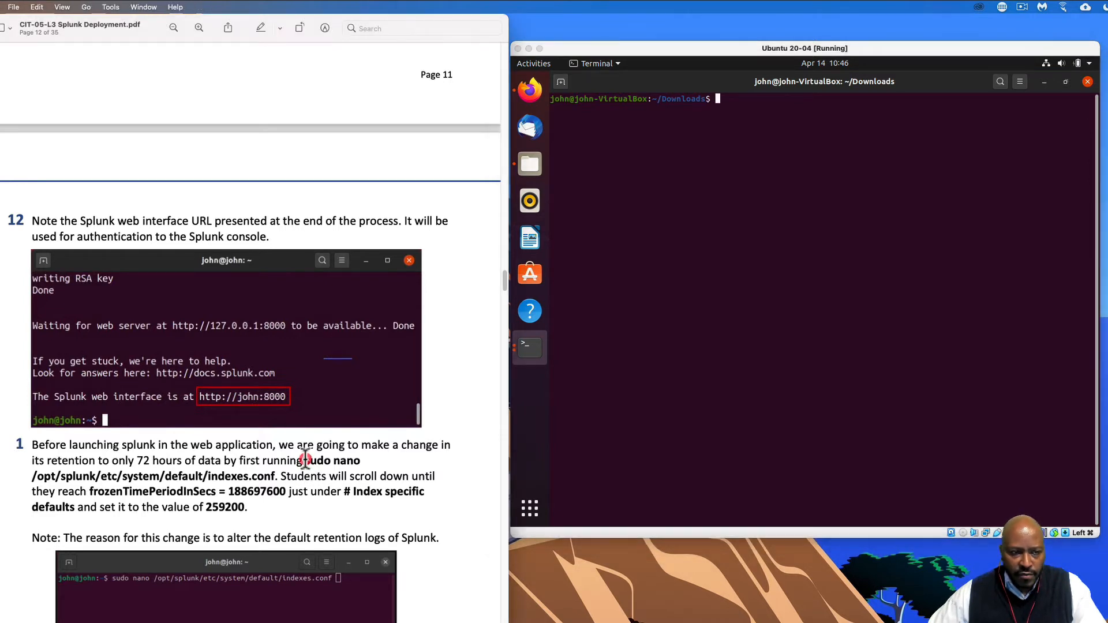
pyautogui.moveTo(305, 461); pyautogui.dragTo(276, 473)
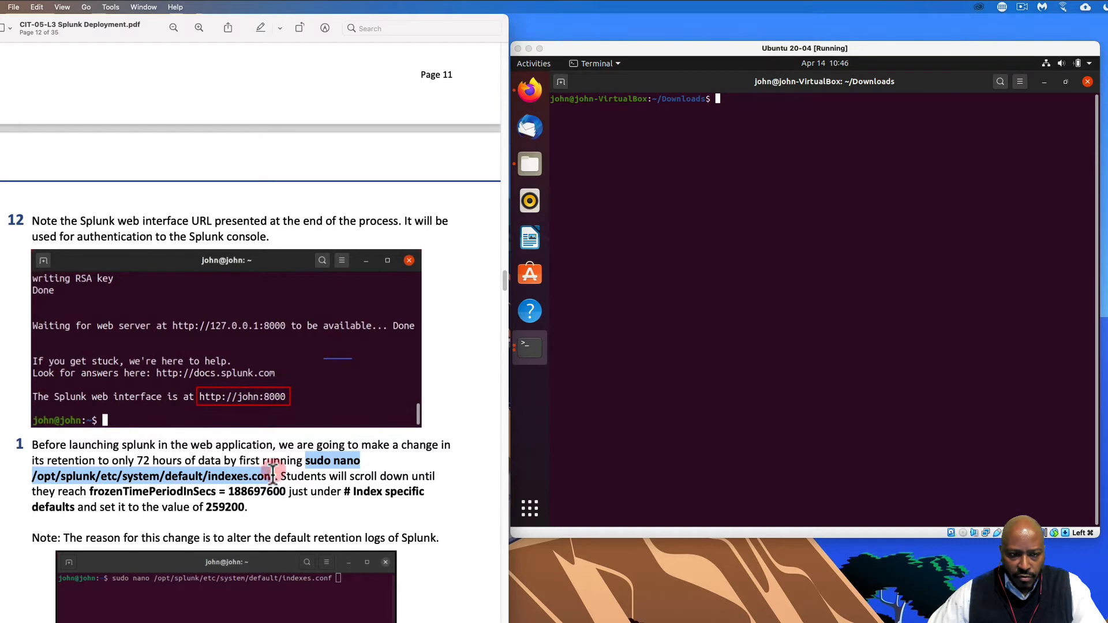
pyautogui.rightClick(275, 474)
pyautogui.click(313, 516)
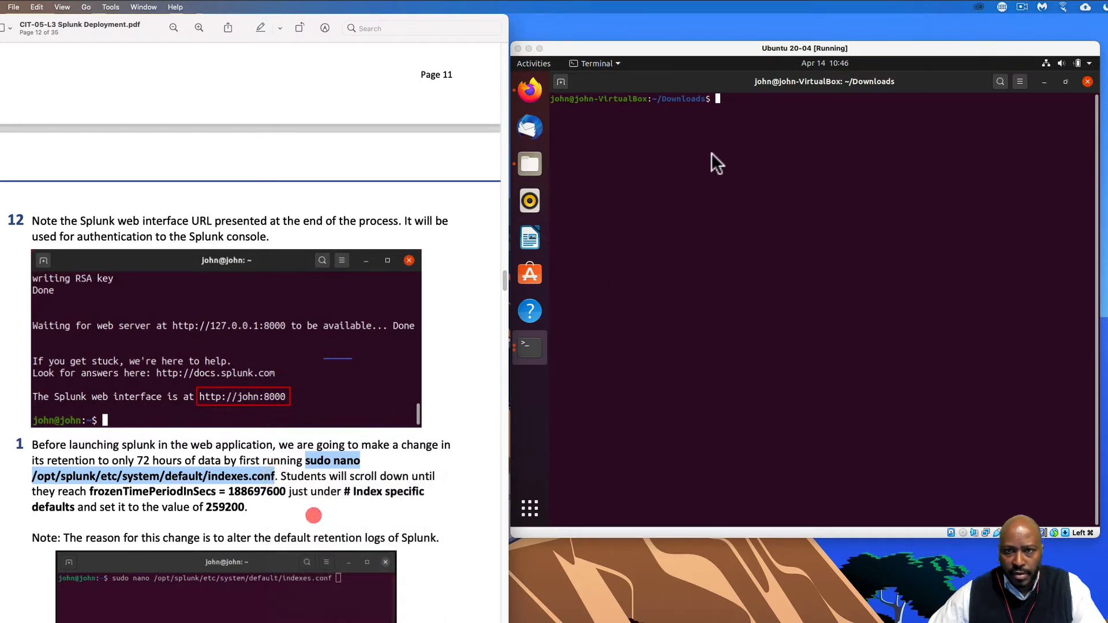
pyautogui.click(716, 103)
pyautogui.rightClick(716, 103)
pyautogui.click(749, 144)
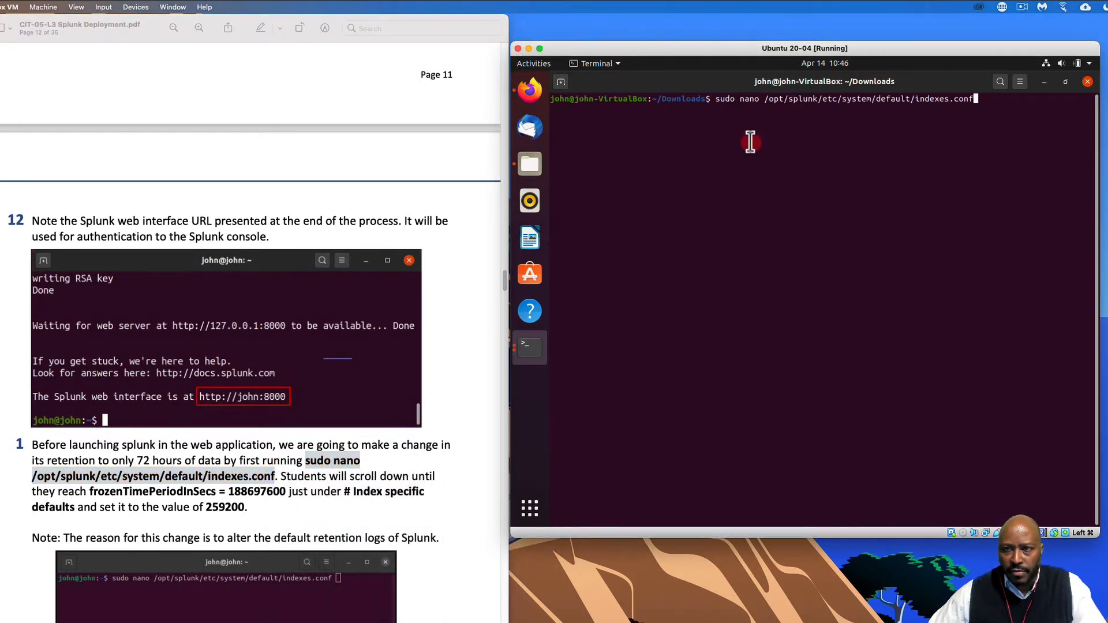
pyautogui.press('Return')
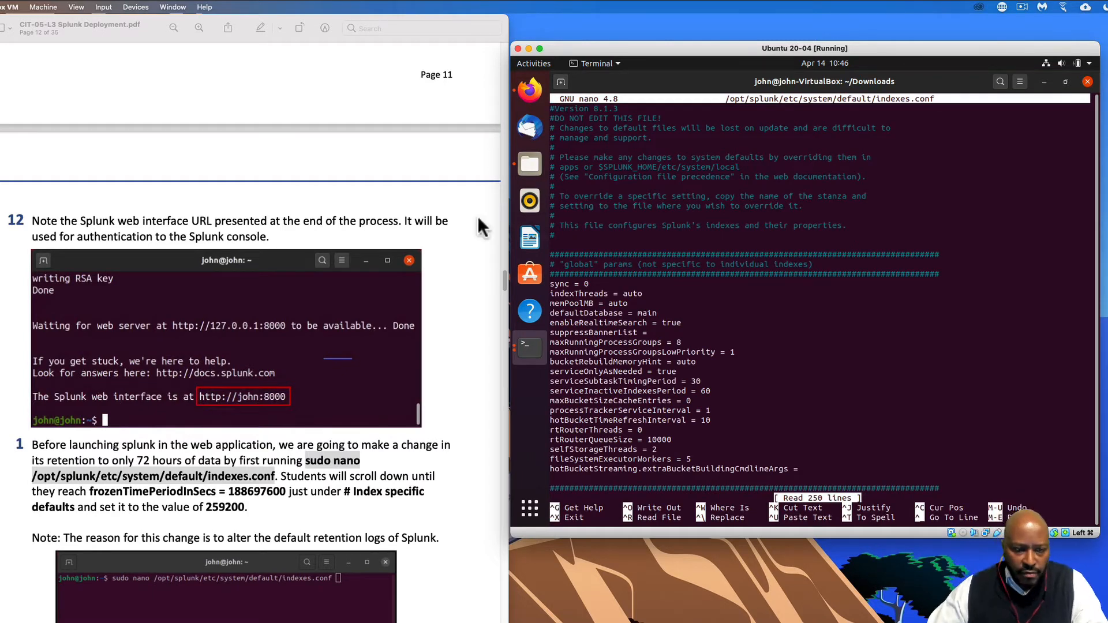
# - Search nano for 'frozen' and place the cursor on the frozenTimePeriodInSecs = 188697600 line
pyautogui.scroll(-2, 389, 459)
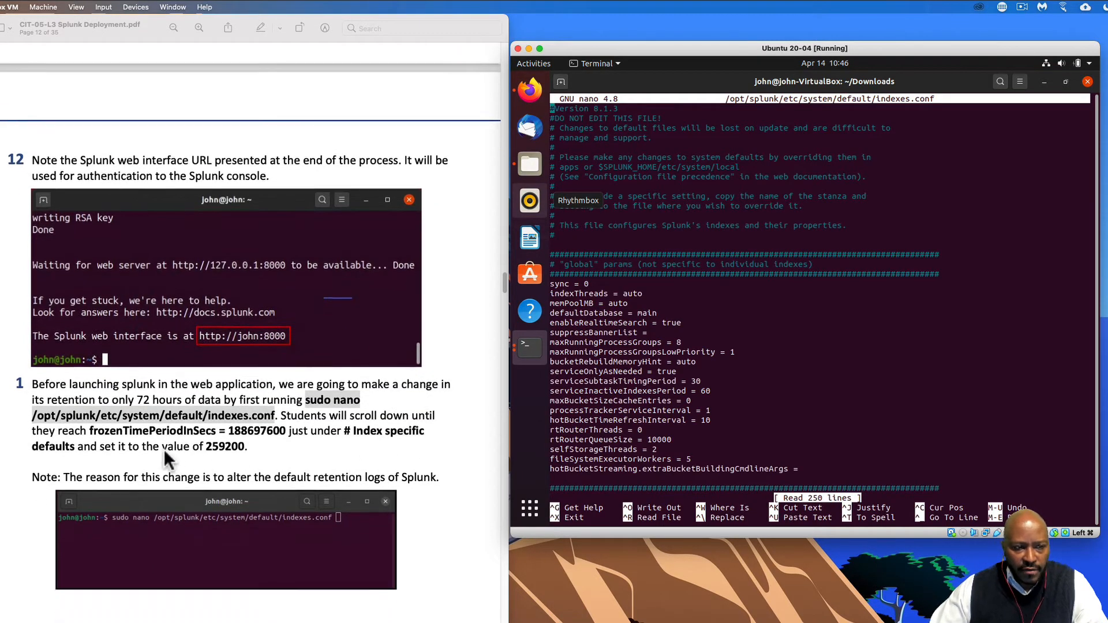
pyautogui.click(104, 419)
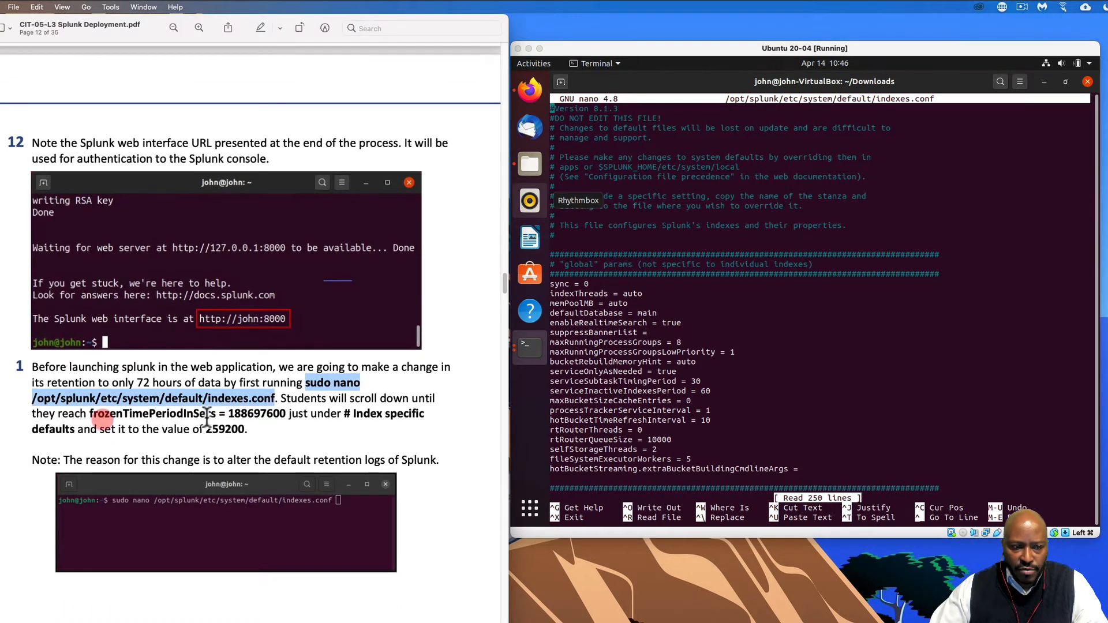
pyautogui.click(756, 489)
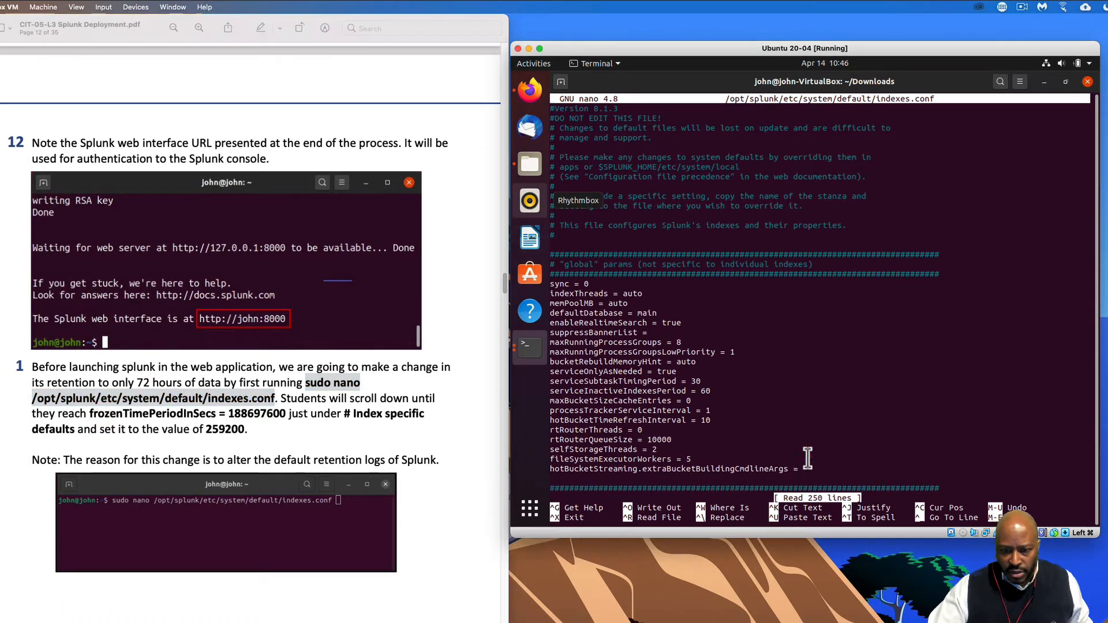
pyautogui.hotkey('ctrl', 'w')
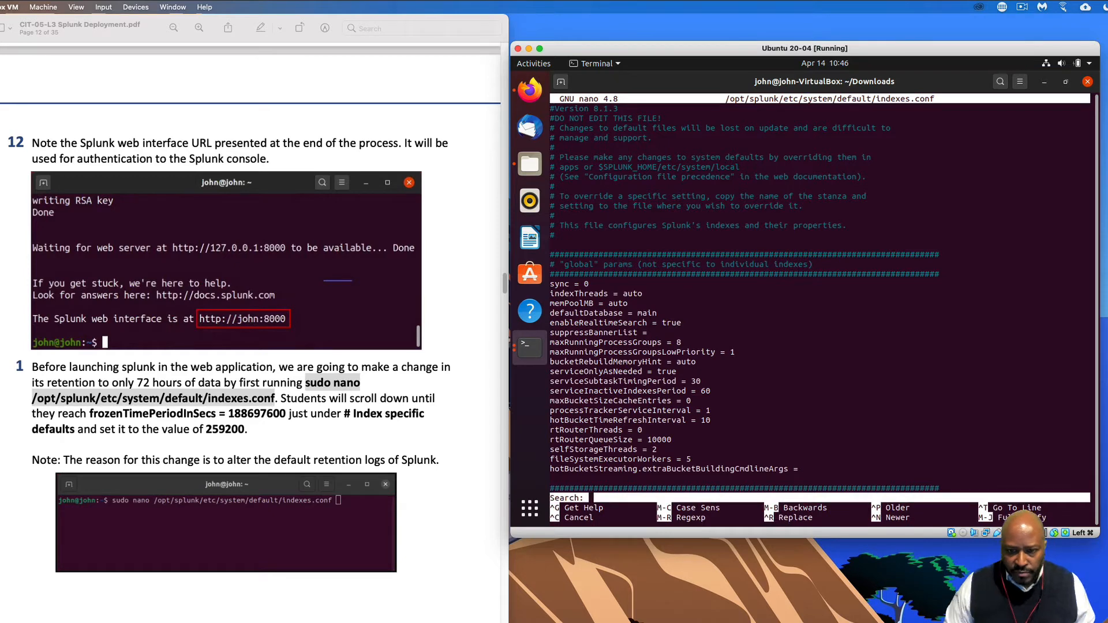
pyautogui.write('froze')
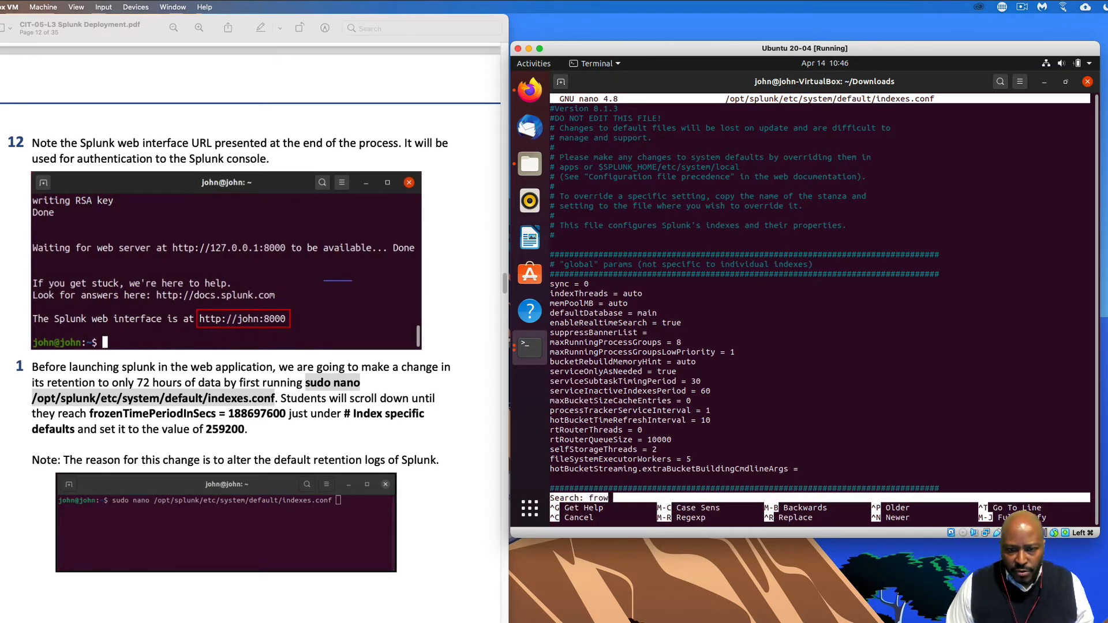
pyautogui.write('n')
pyautogui.press('Return')
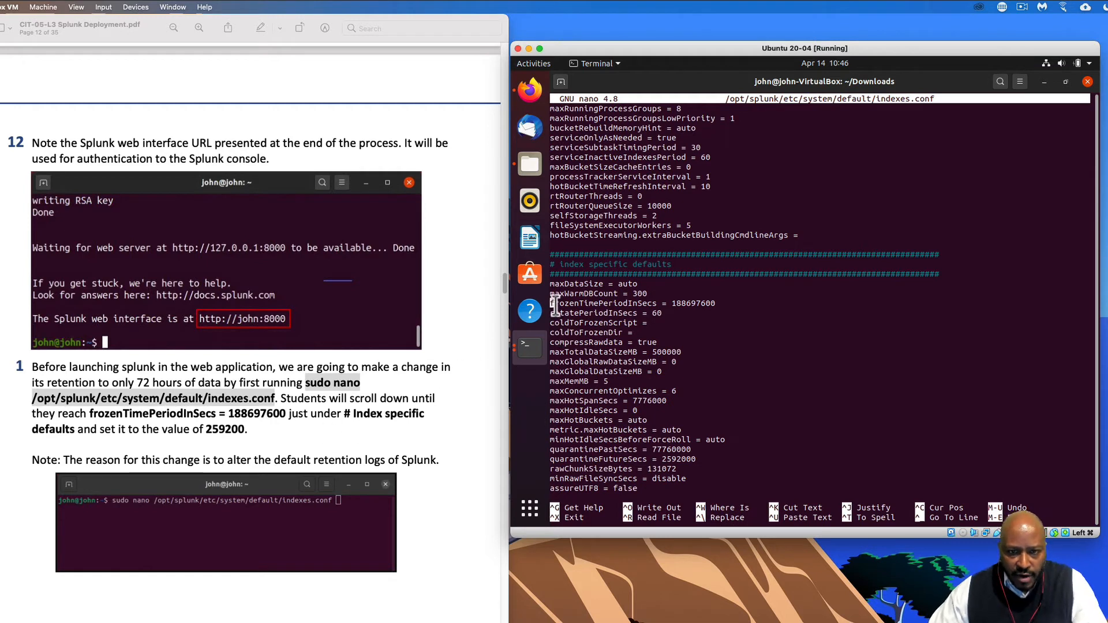
pyautogui.moveTo(551, 303); pyautogui.dragTo(656, 305)
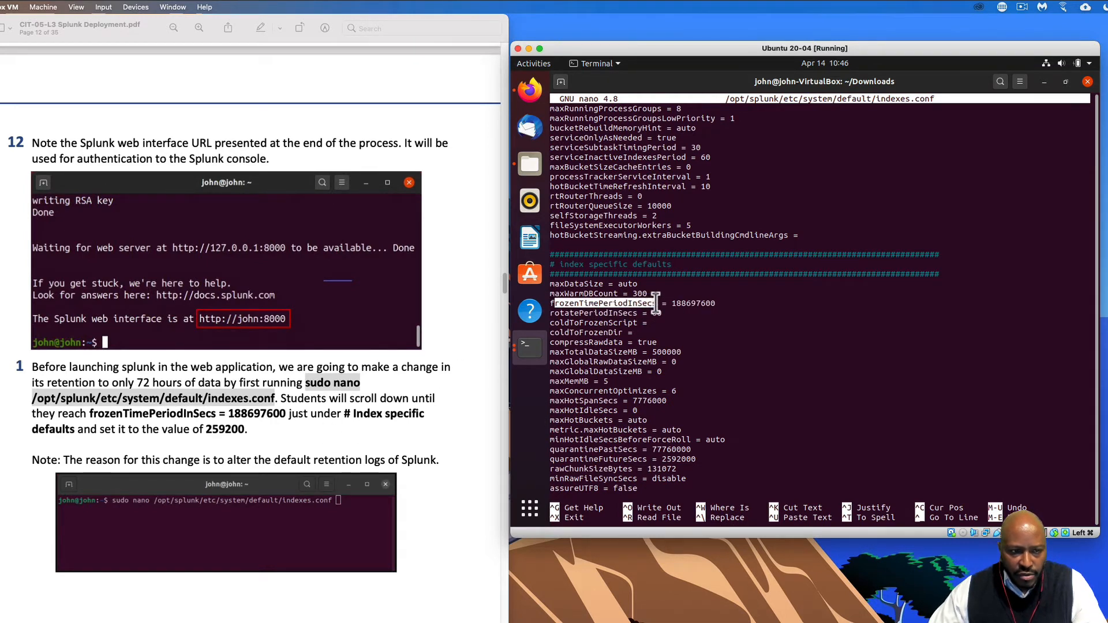
pyautogui.click(658, 304)
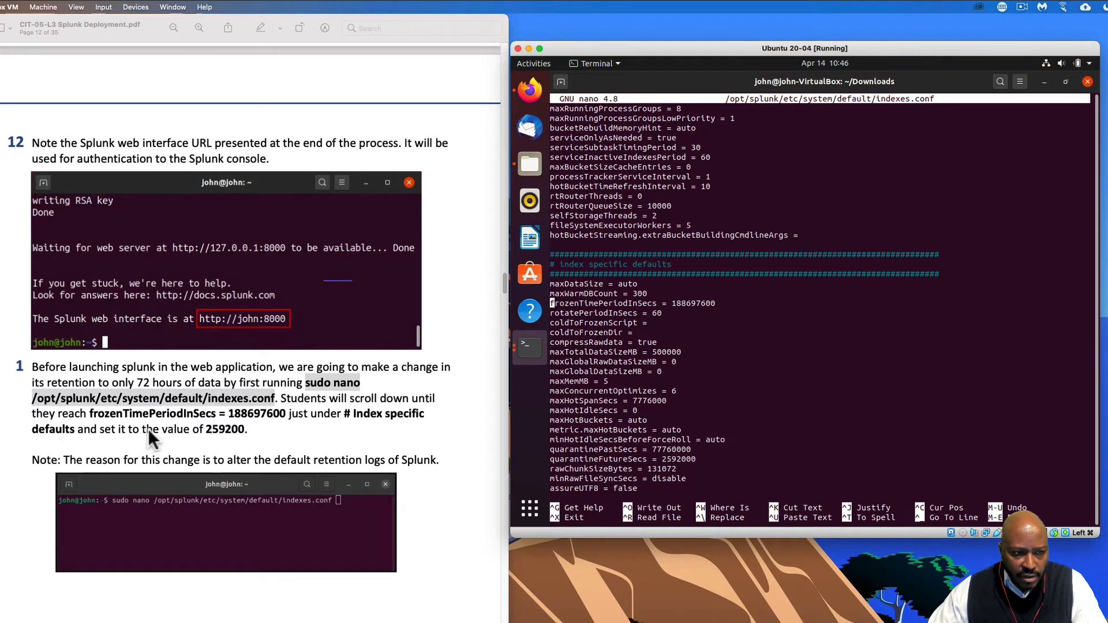
pyautogui.click(659, 318)
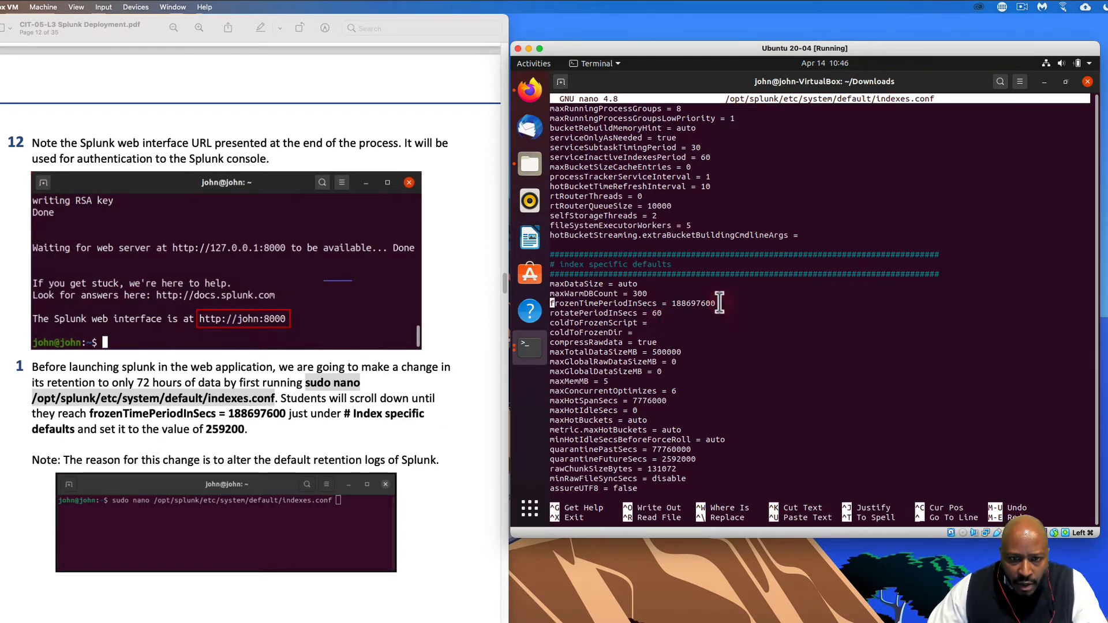
pyautogui.moveTo(715, 301); pyautogui.dragTo(713, 302)
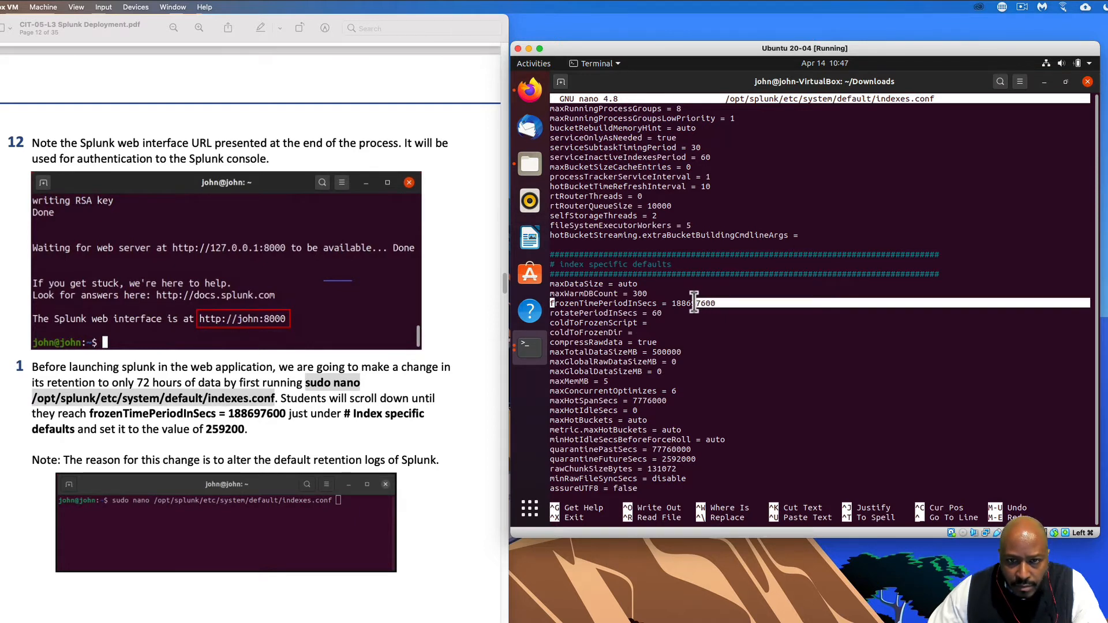
# - Replace the frozenTimePeriodInSecs value 188697600 with 259200 in nano
pyautogui.click(695, 303)
pyautogui.moveTo(712, 302); pyautogui.dragTo(684, 302)
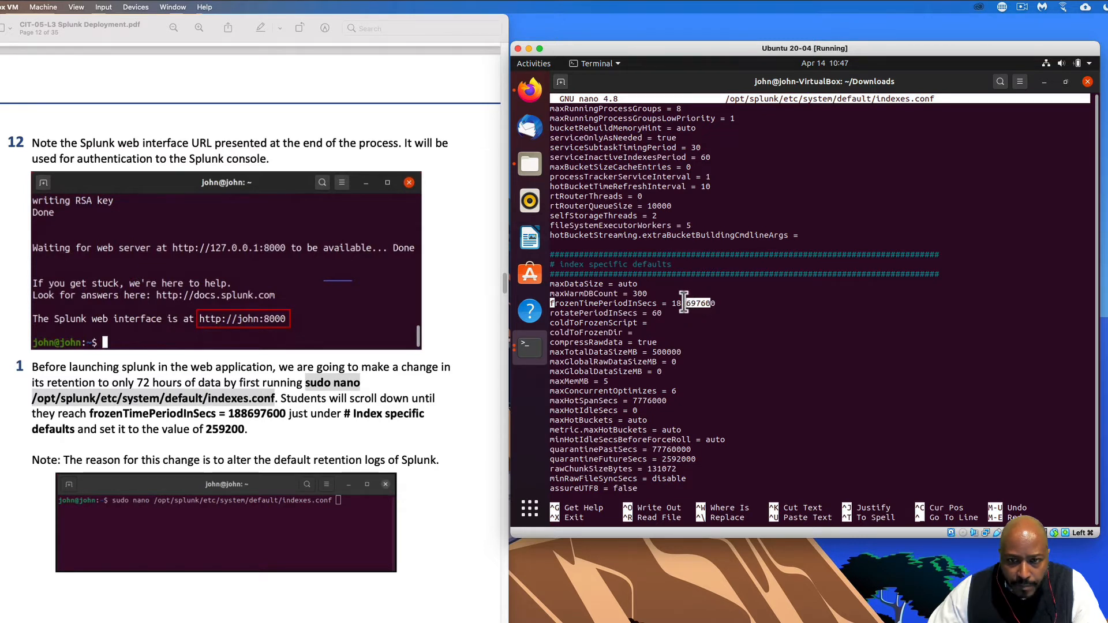
pyautogui.press('BackSpace')
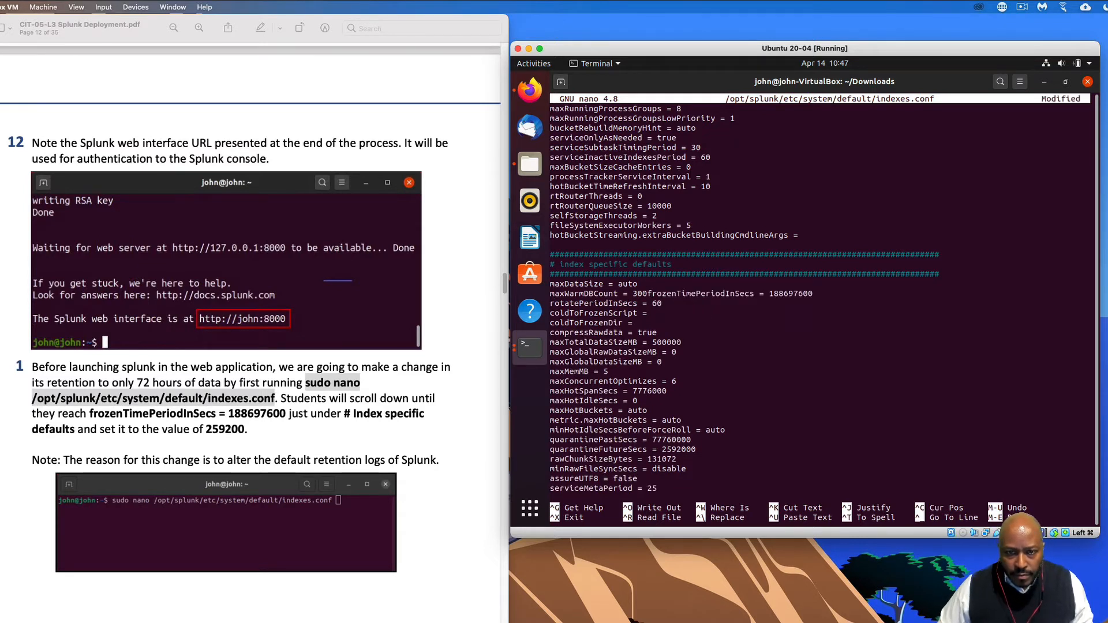
pyautogui.press('Return')
pyautogui.press('Right')
pyautogui.press('Right')
pyautogui.press('Right')
pyautogui.press('Right')
pyautogui.press('Right')
pyautogui.press('Right')
pyautogui.press('Right')
pyautogui.press('Right')
pyautogui.press('Right')
pyautogui.press('Right')
pyautogui.press('Right')
pyautogui.press('Right')
pyautogui.press('Right')
pyautogui.press('Right')
pyautogui.press('Right')
pyautogui.press('Right')
pyautogui.press('Right')
pyautogui.press('Right')
pyautogui.press('Right')
pyautogui.press('Right')
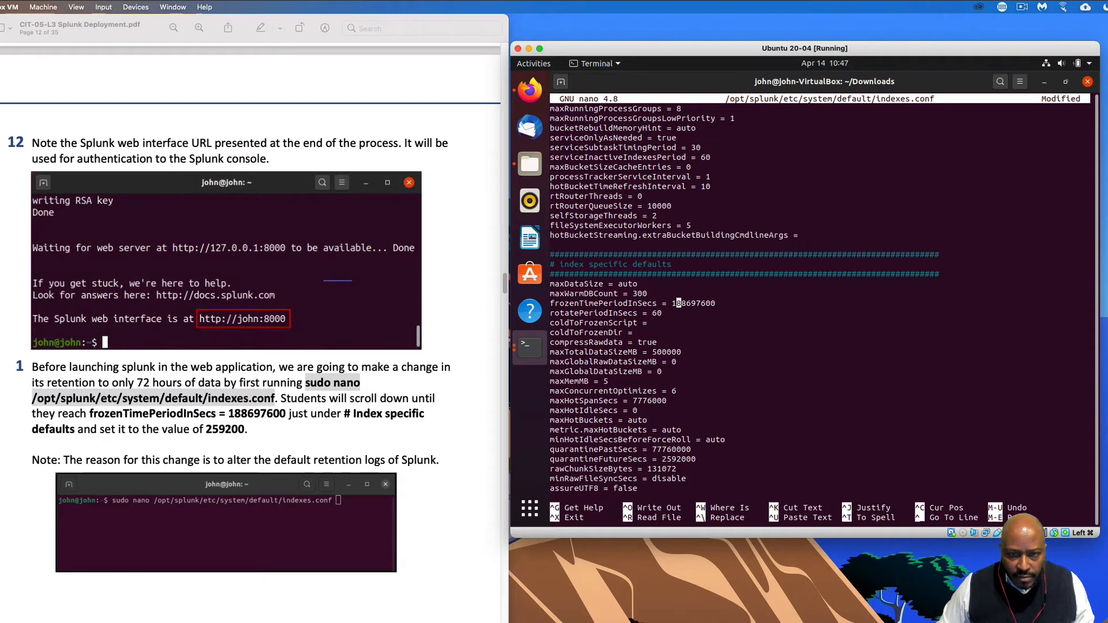
pyautogui.press('Right')
pyautogui.press('Right')
pyautogui.press('Right')
pyautogui.press('Right')
pyautogui.press('Right')
pyautogui.press('Left')
pyautogui.press('Left')
pyautogui.press('Left')
pyautogui.press('Left')
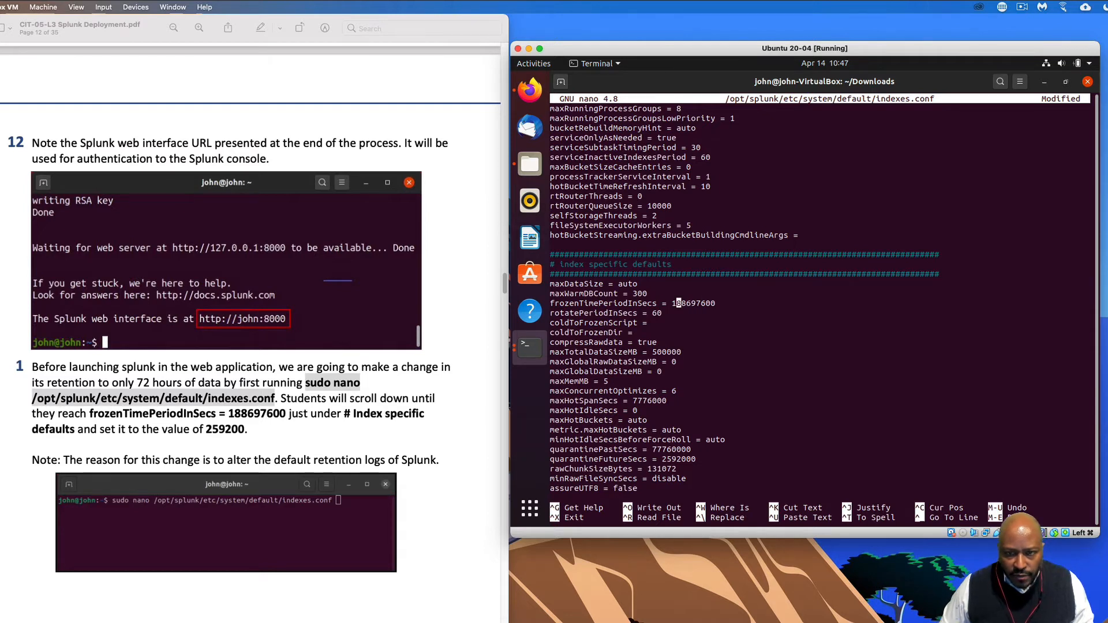
pyautogui.press('Left')
pyautogui.write('25')
pyautogui.press('Right')
pyautogui.press('Right')
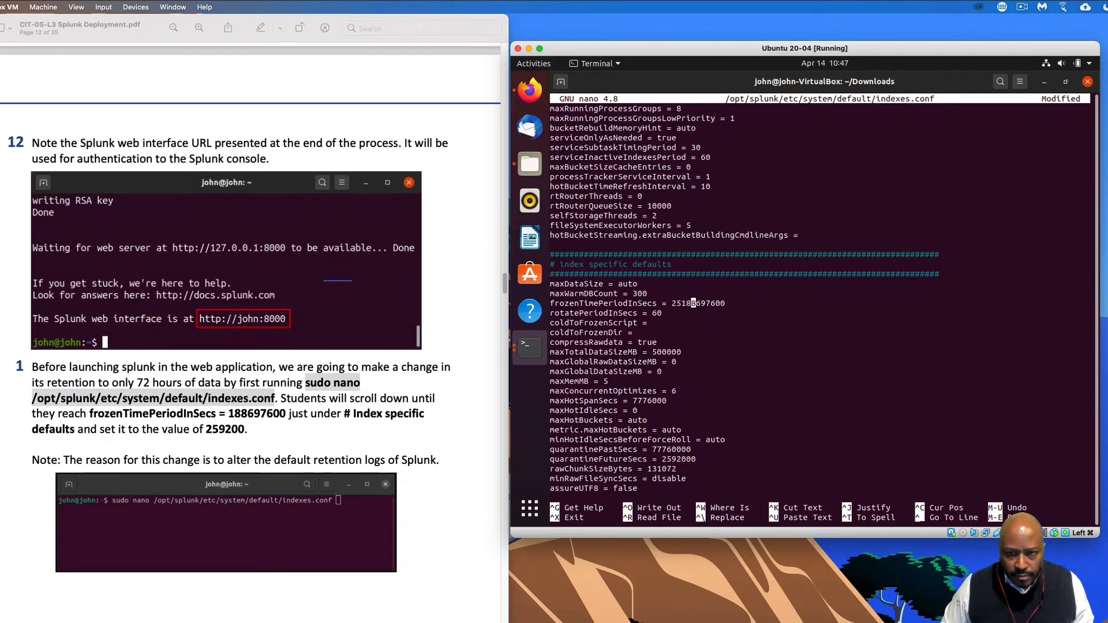
pyautogui.press('Right')
pyautogui.press('Right')
pyautogui.press('Right')
pyautogui.press('Right')
pyautogui.press('BackSpace')
pyautogui.press('BackSpace')
pyautogui.press('BackSpace')
pyautogui.press('BackSpace')
pyautogui.press('BackSpace')
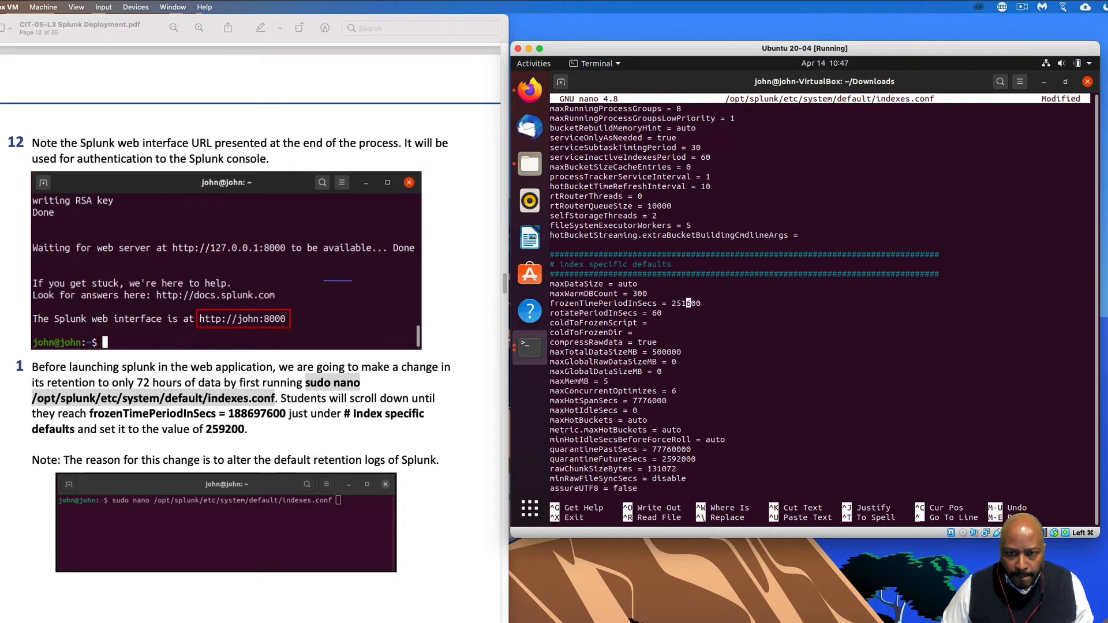
pyautogui.press('BackSpace')
pyautogui.press('BackSpace')
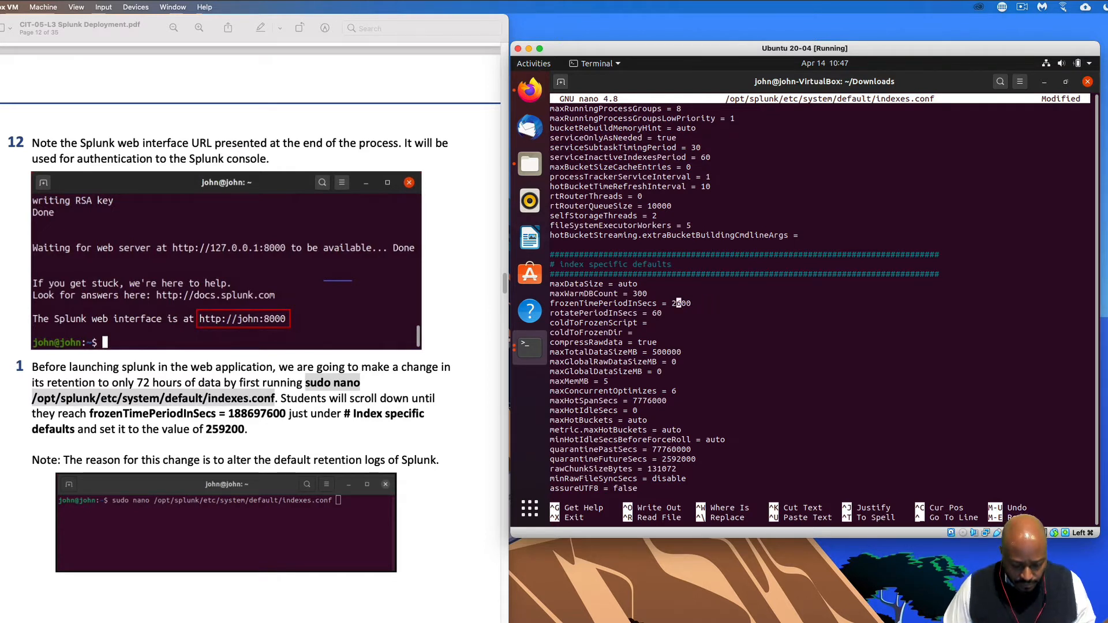
pyautogui.write('59200')
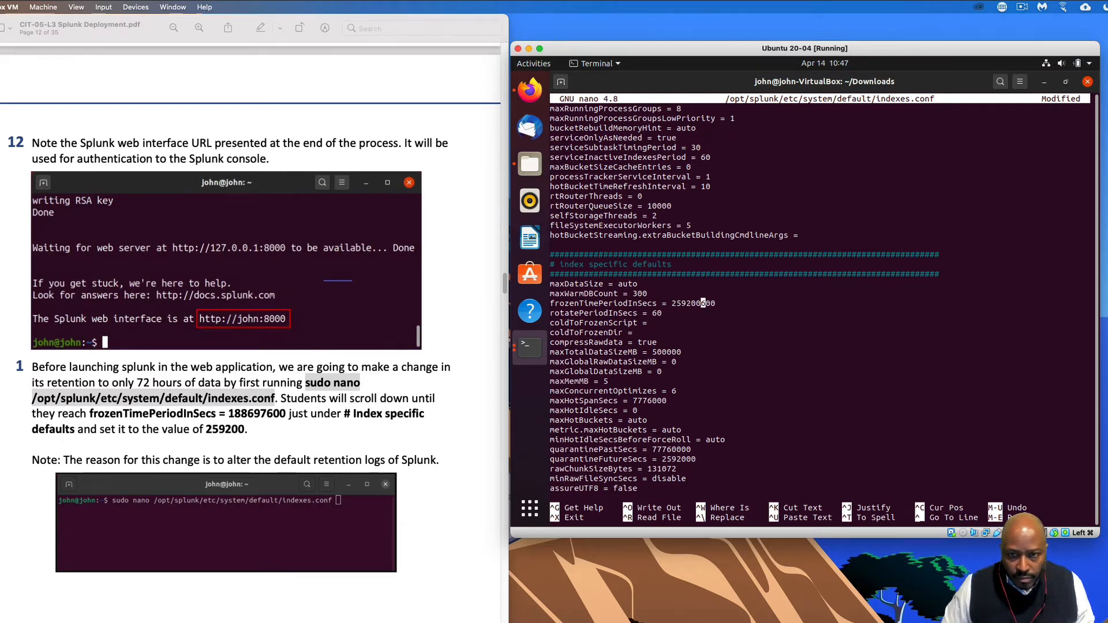
pyautogui.press('Right')
pyautogui.press('BackSpace')
pyautogui.press('BackSpace')
pyautogui.press('BackSpace')
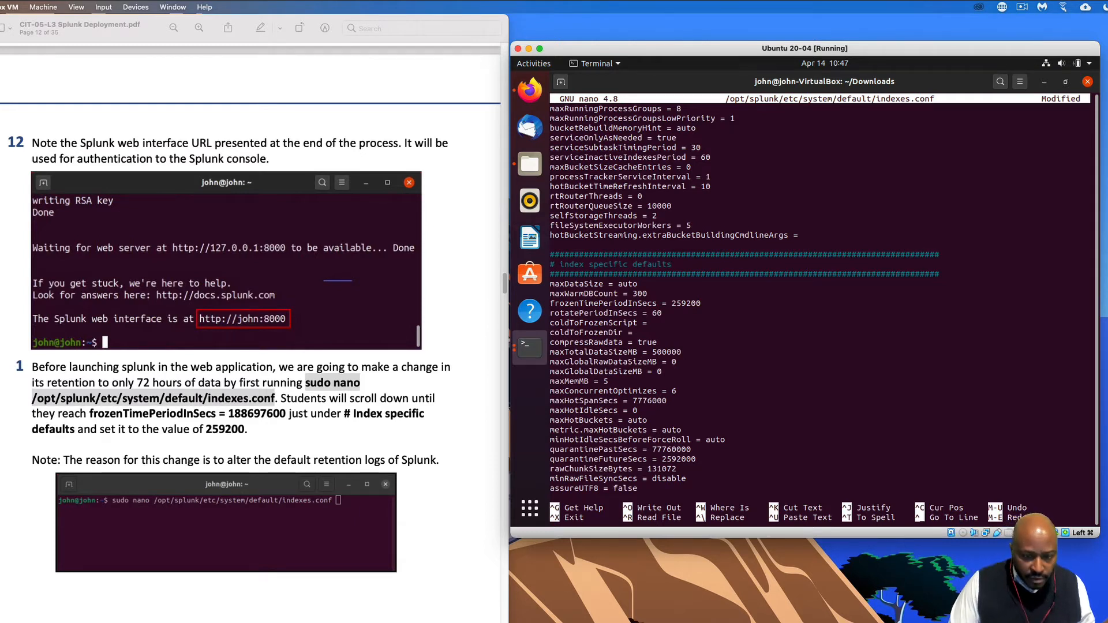
# - Save indexes.conf and exit nano back to the shell prompt
pyautogui.hotkey('ctrl', 'x')
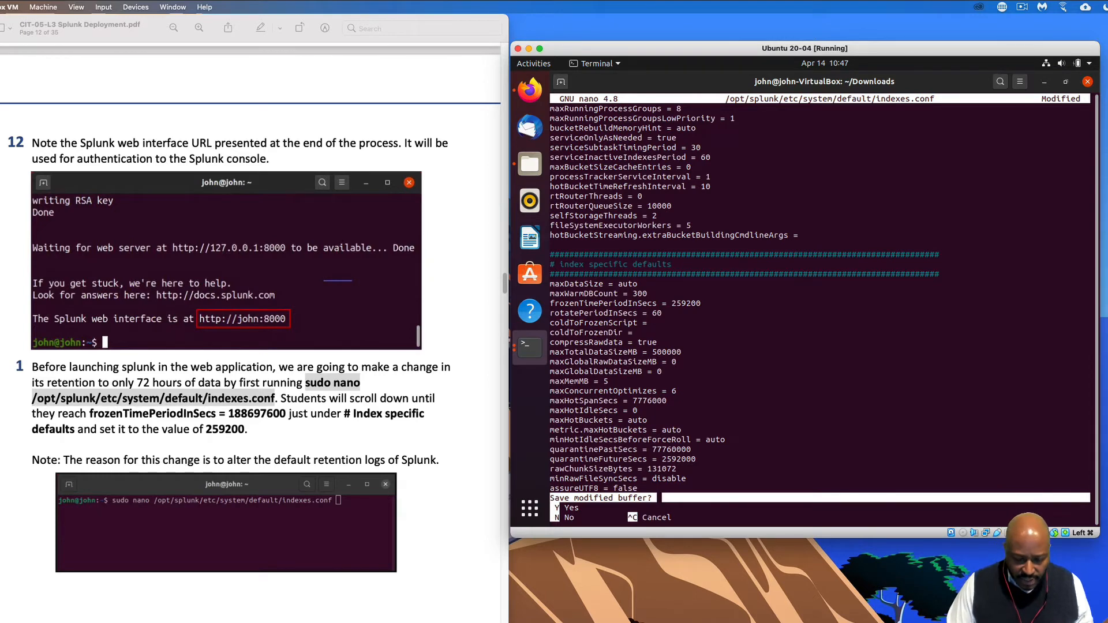
pyautogui.press('y')
pyautogui.press('Return')
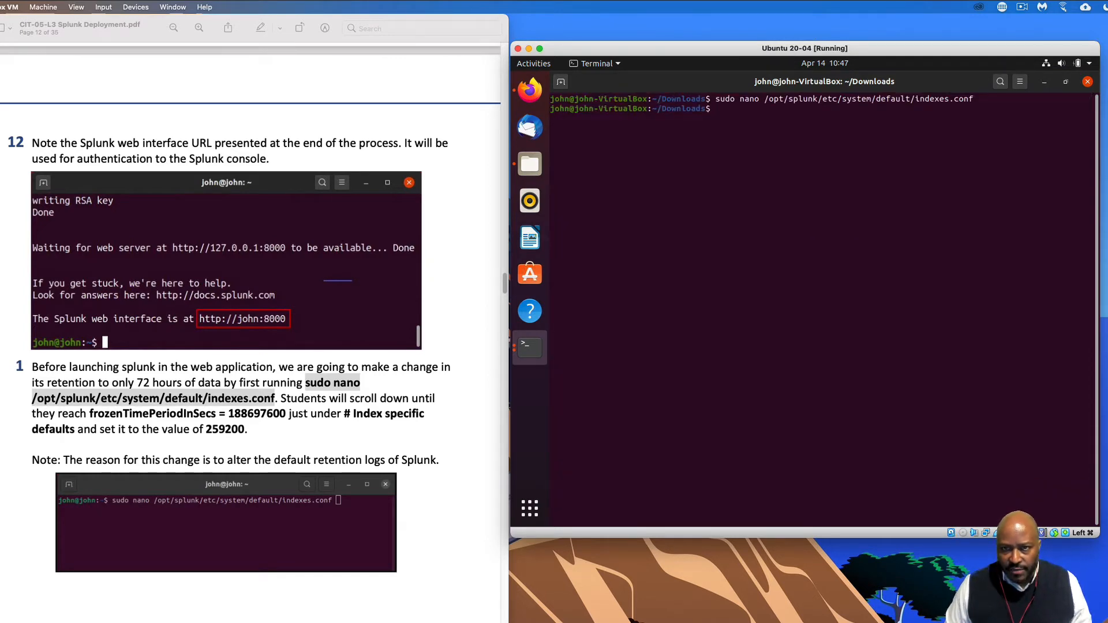
# - Reopen indexes.conf with sudo nano and search 'frozen' to confirm frozenTimePeriodInSecs = 259200
pyautogui.press('Up')
pyautogui.press('Return')
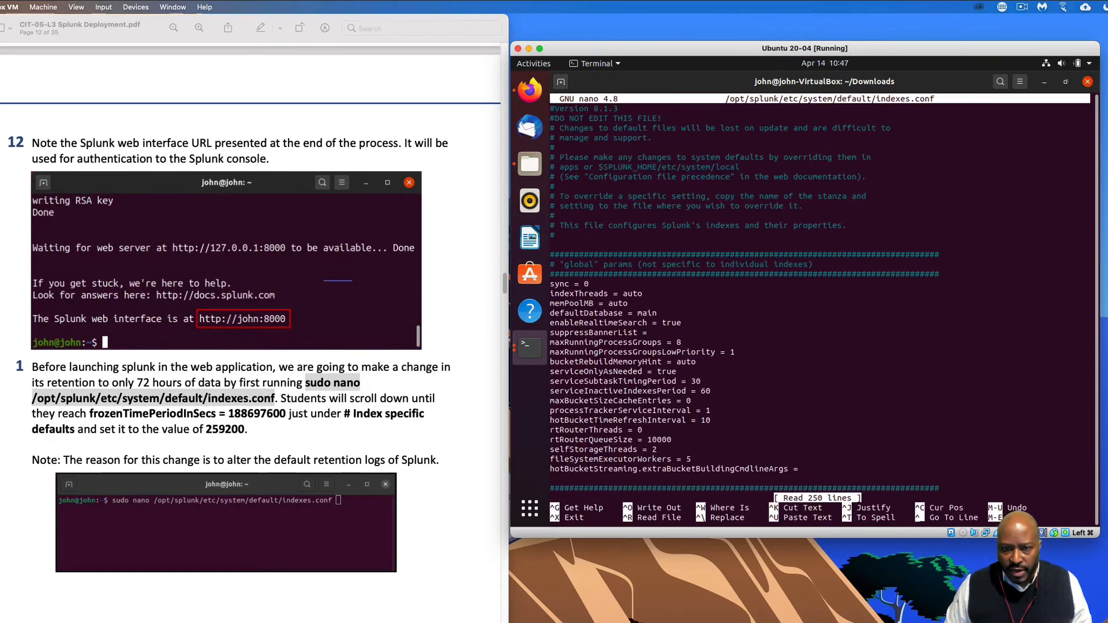
pyautogui.press('Down')
pyautogui.press('Down')
pyautogui.press('Down')
pyautogui.press('Down')
pyautogui.press('Down')
pyautogui.press('Down')
pyautogui.press('Down')
pyautogui.press('Down')
pyautogui.press('Down')
pyautogui.press('Down')
pyautogui.press('Down')
pyautogui.press('Down')
pyautogui.press('Down')
pyautogui.press('Down')
pyautogui.press('Down')
pyautogui.press('Down')
pyautogui.press('Down')
pyautogui.press('Down')
pyautogui.press('Down')
pyautogui.press('Down')
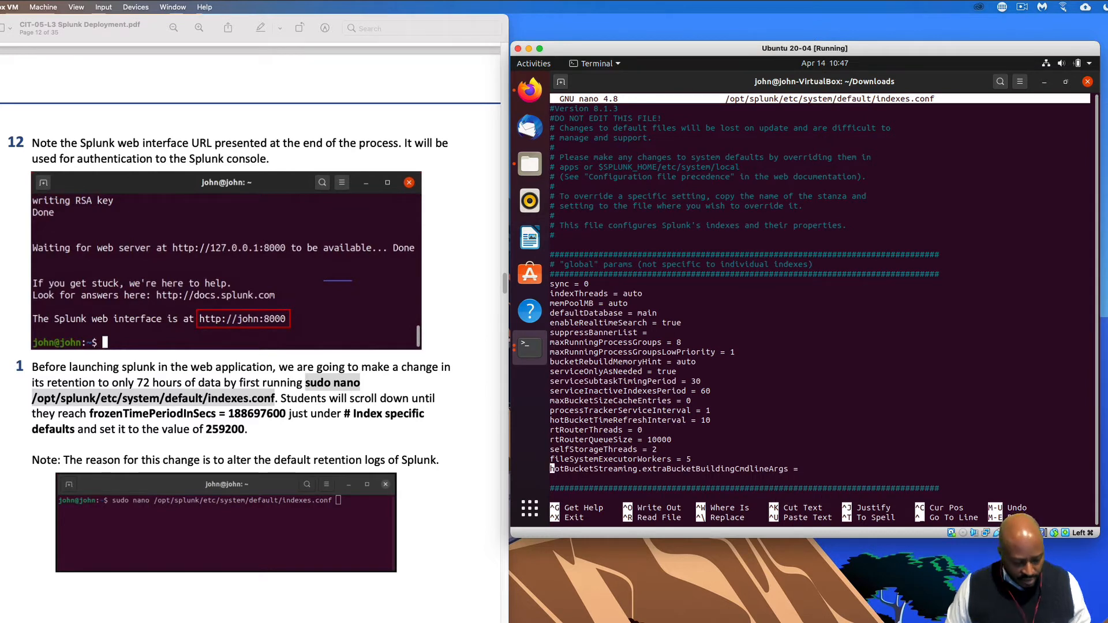
pyautogui.hotkey('ctrl', 'w')
pyautogui.write('fr')
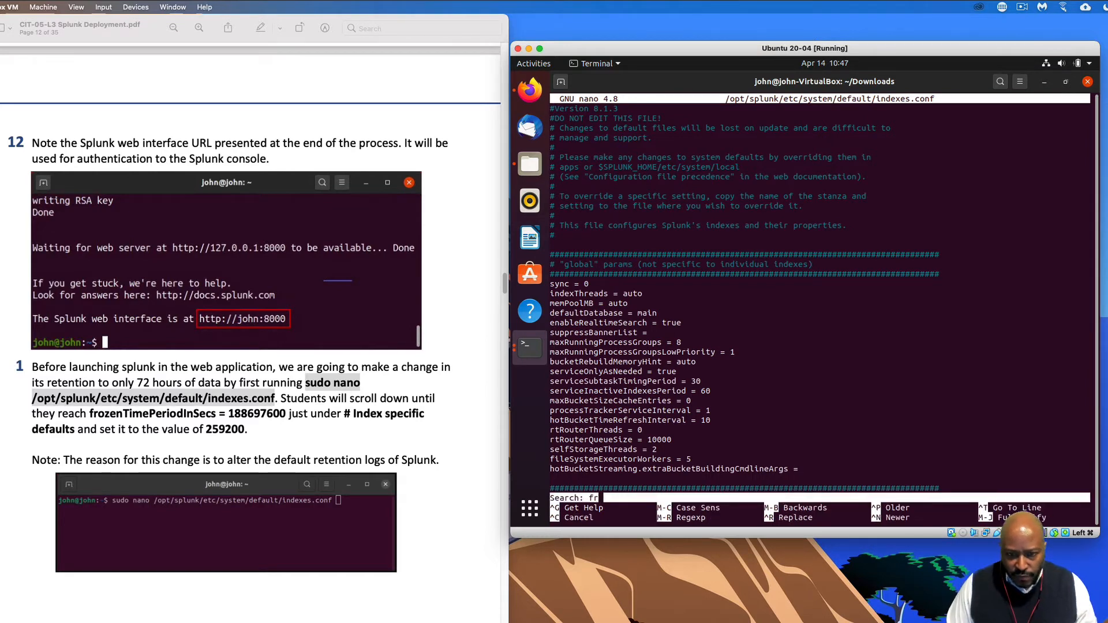
pyautogui.write('ozen')
pyautogui.press('Return')
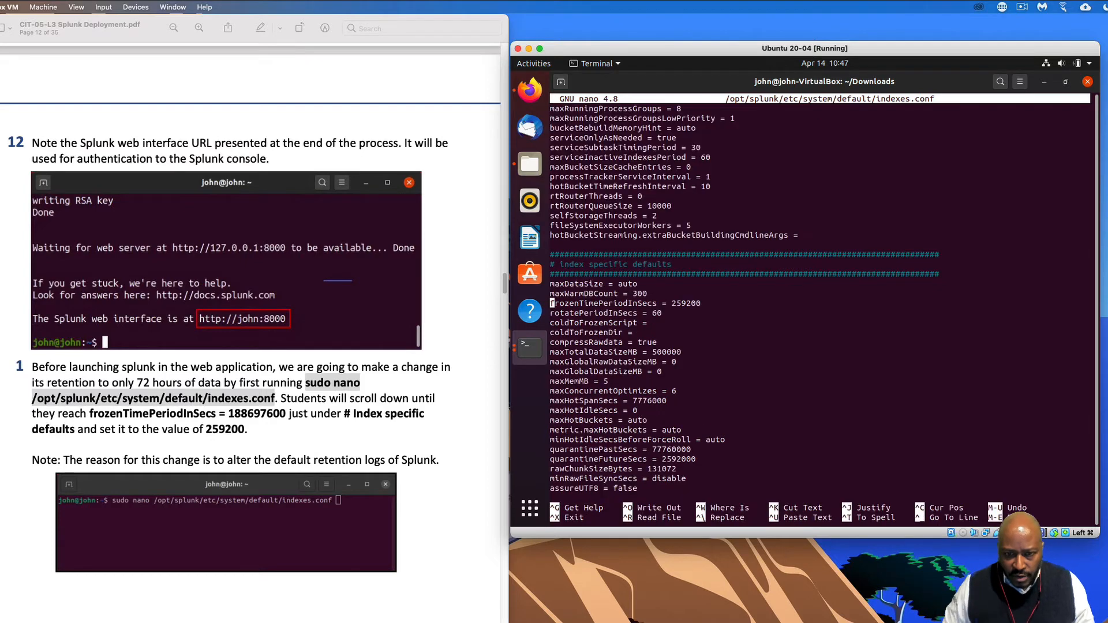
pyautogui.moveTo(708, 303); pyautogui.dragTo(555, 304)
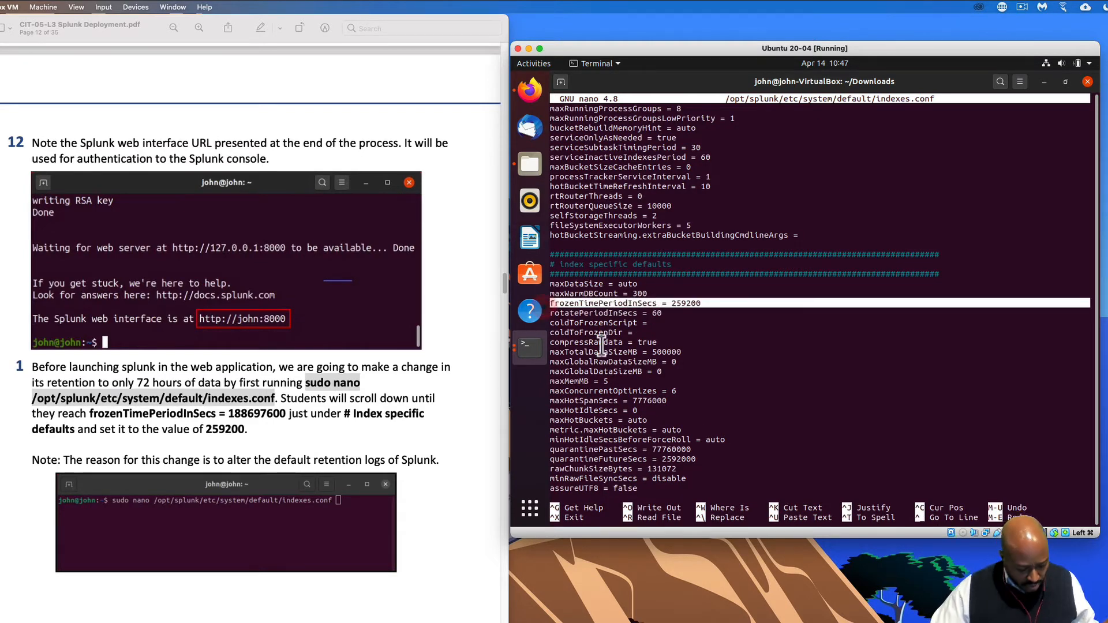
# - Exit nano and clear the terminal
pyautogui.hotkey('ctrl', 'x')
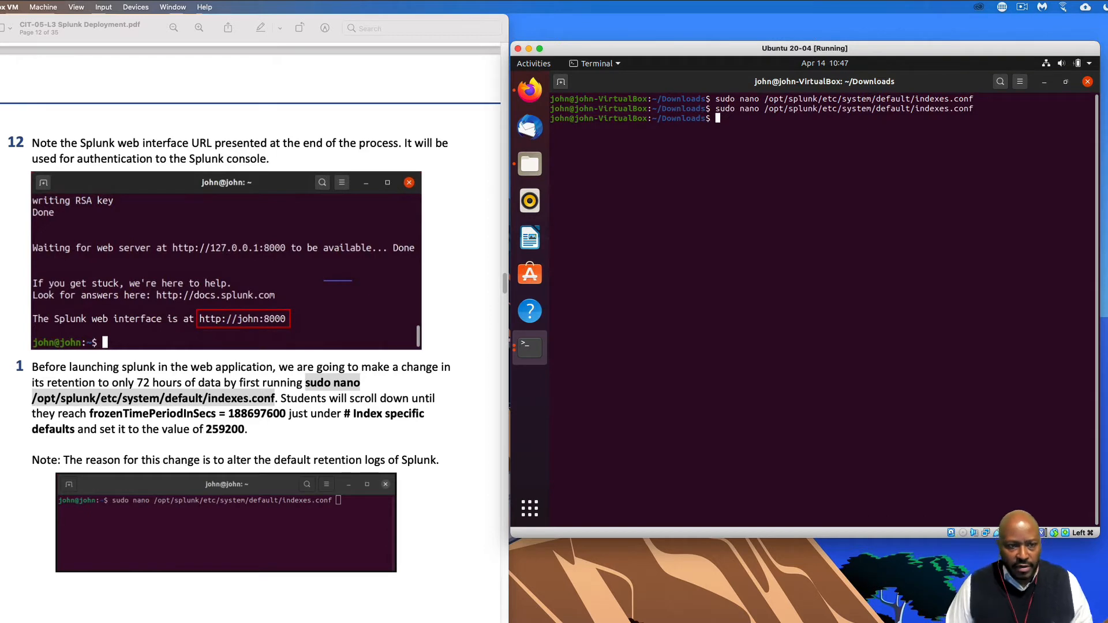
pyautogui.write('clear')
pyautogui.press('Return')
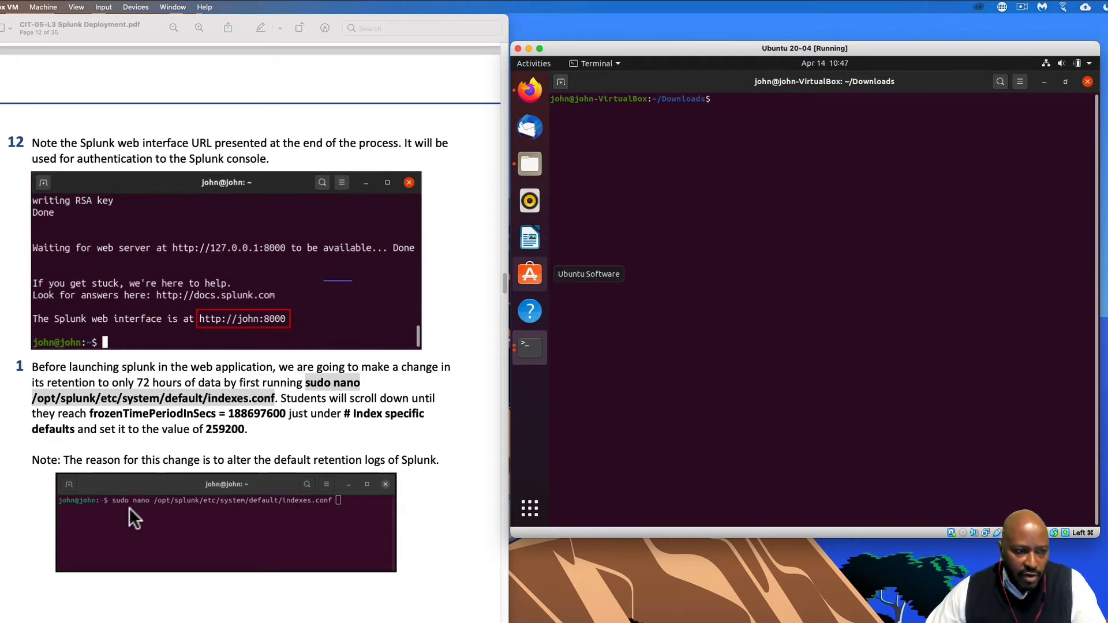
# - In the guest's Firefox, replace the error page's address with 127.0.0.1:8000 and load it
pyautogui.scroll(-1, 74, 417)
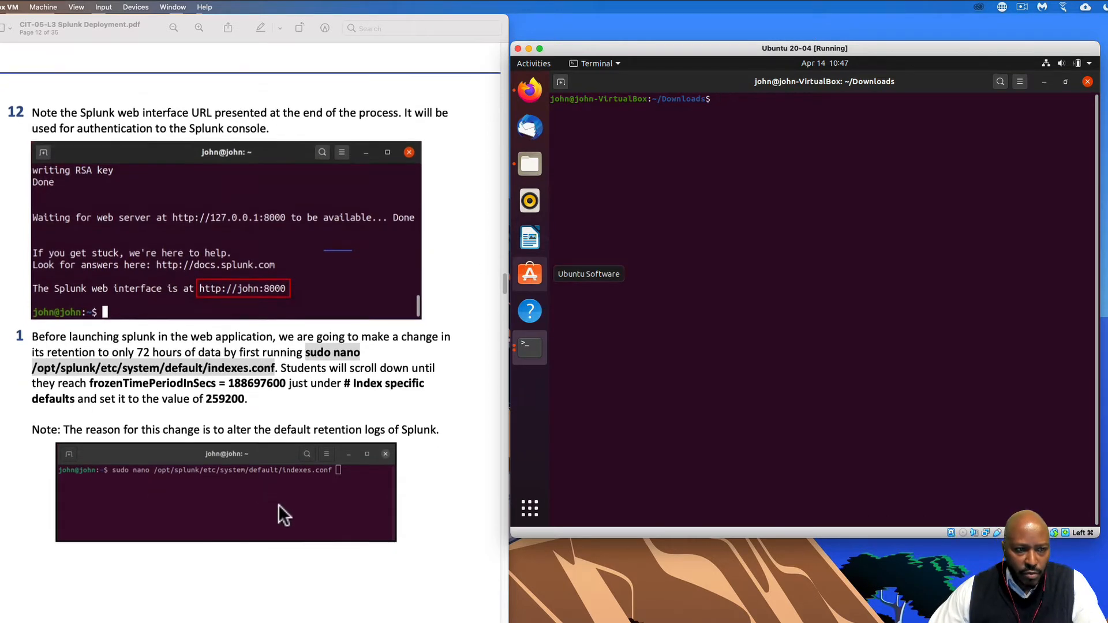
pyautogui.scroll(-10, 278, 504)
pyautogui.scroll(-6, 328, 522)
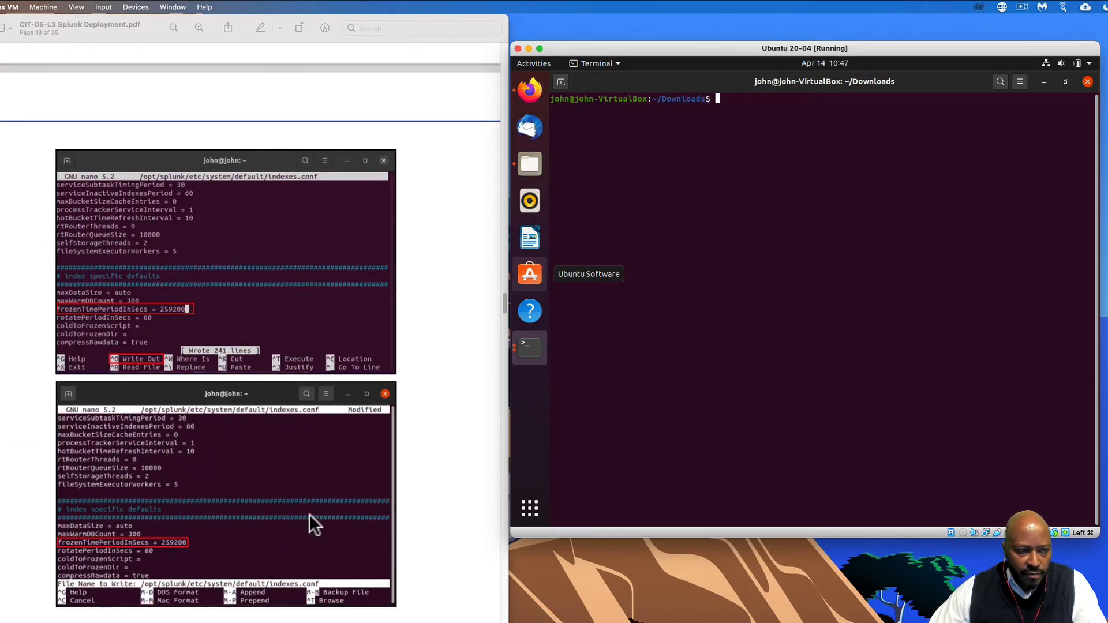
pyautogui.scroll(-5, 154, 346)
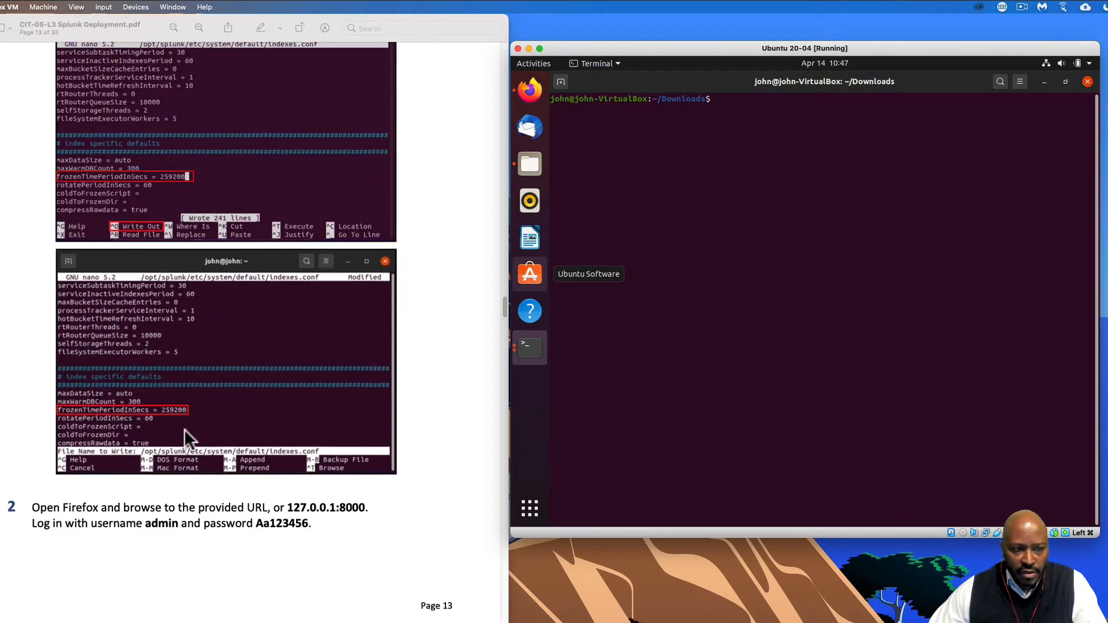
pyautogui.scroll(-3, 185, 431)
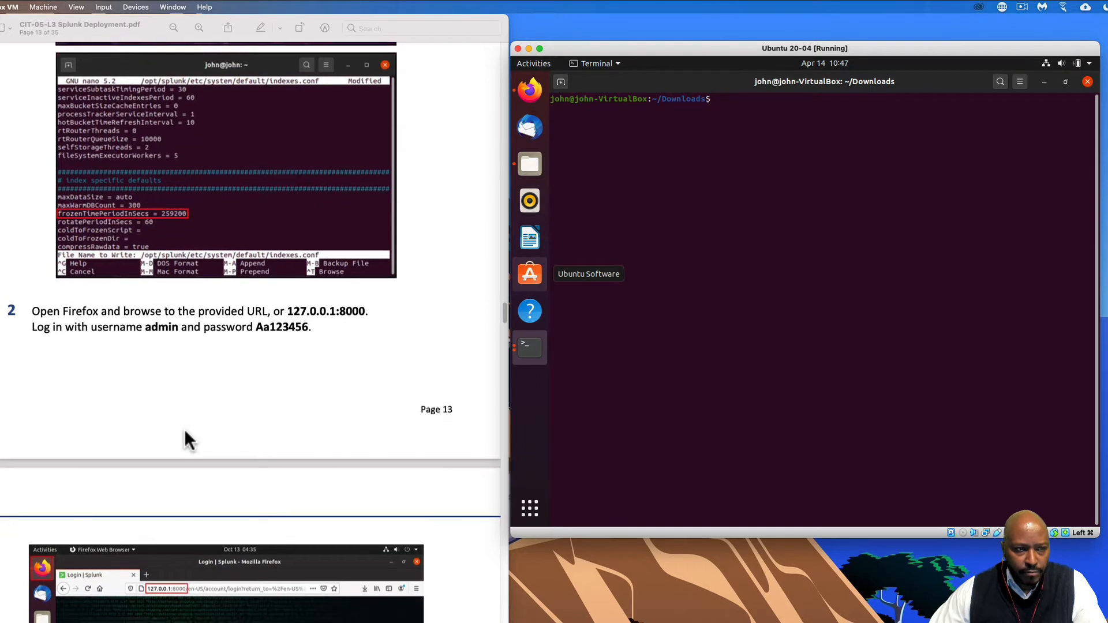
pyautogui.click(529, 95)
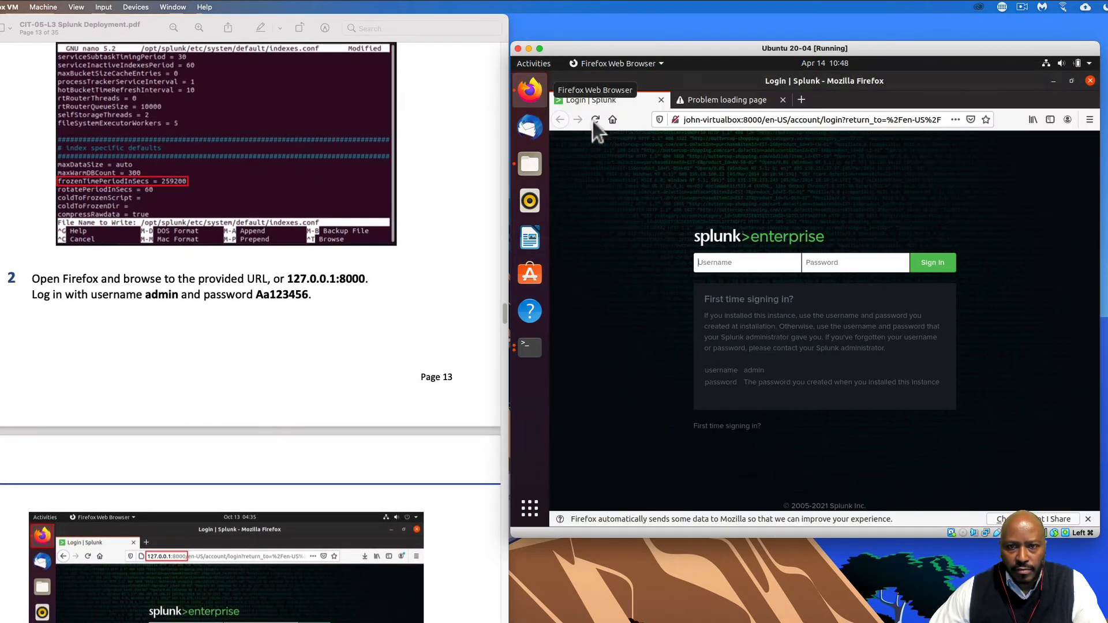
pyautogui.click(697, 104)
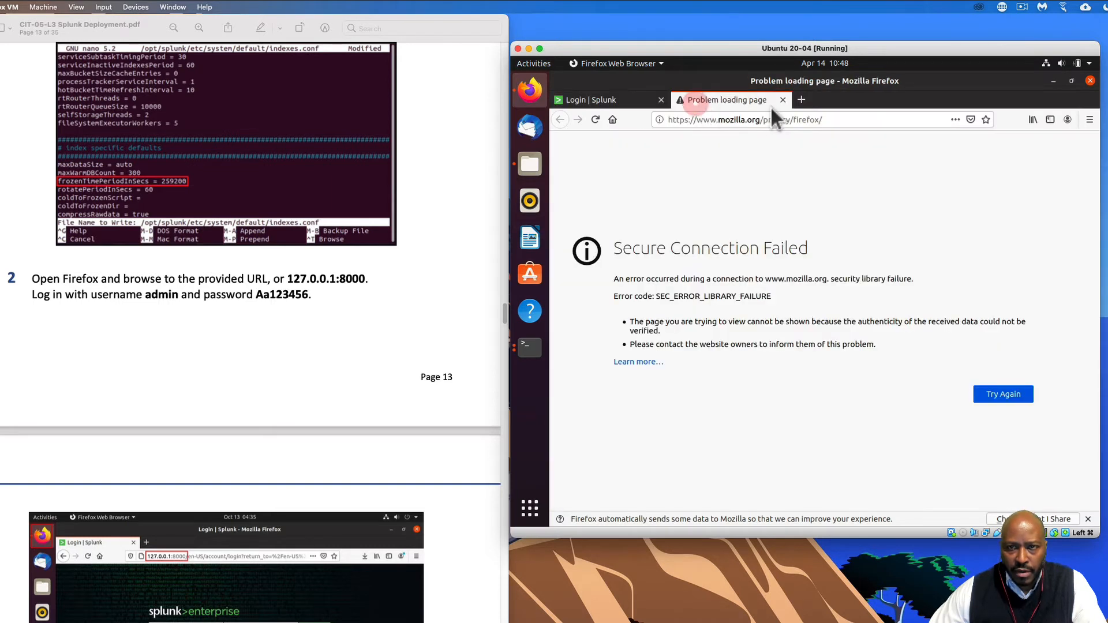
pyautogui.click(762, 120)
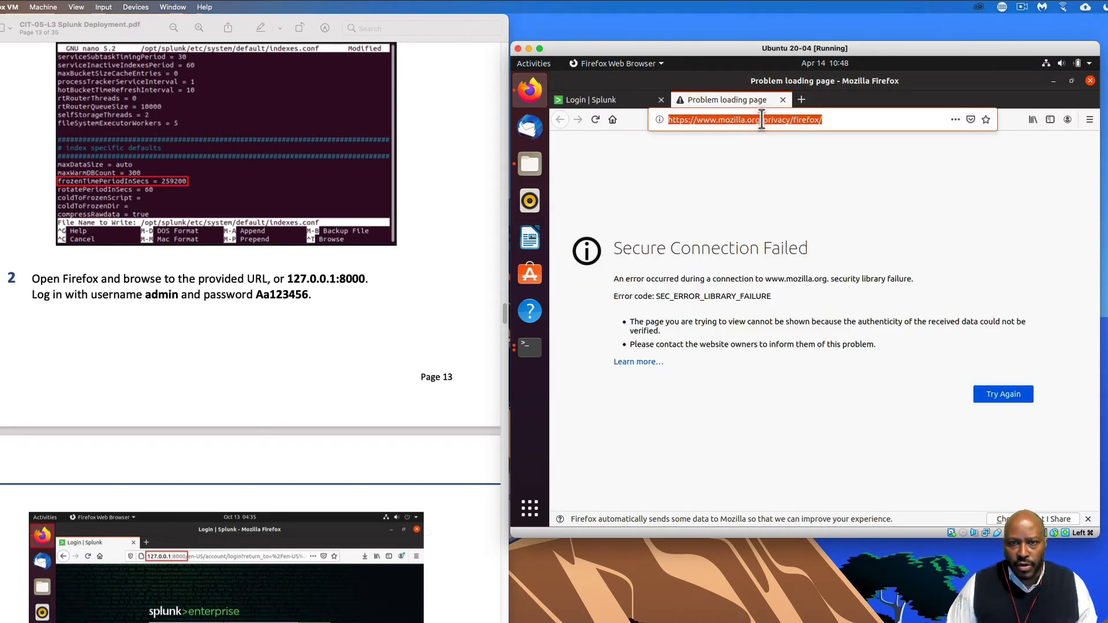
pyautogui.write('1')
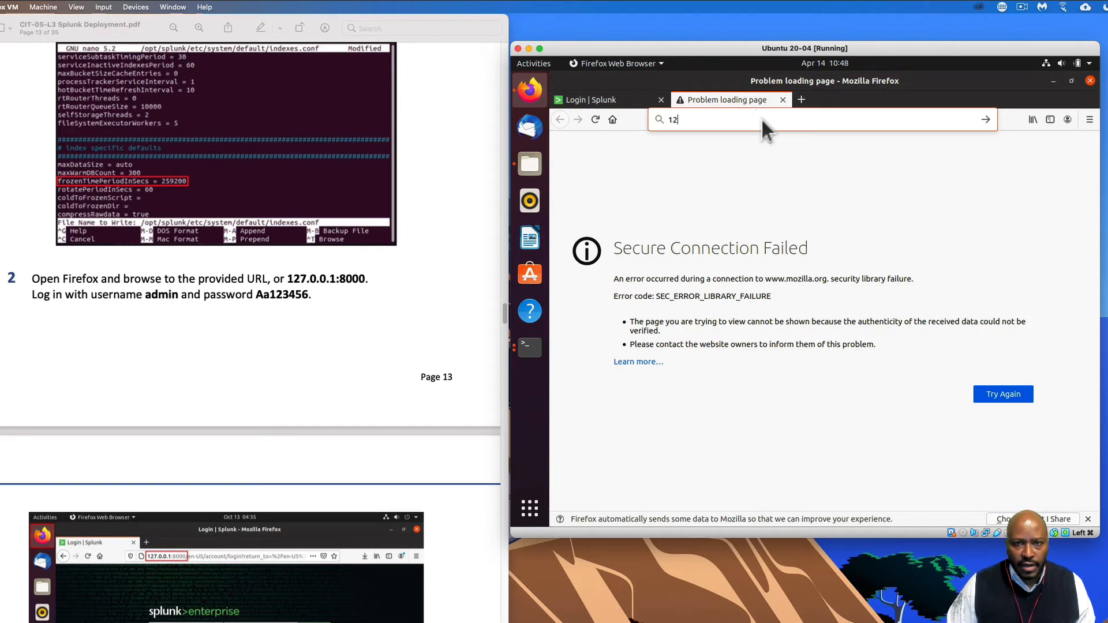
pyautogui.write('2')
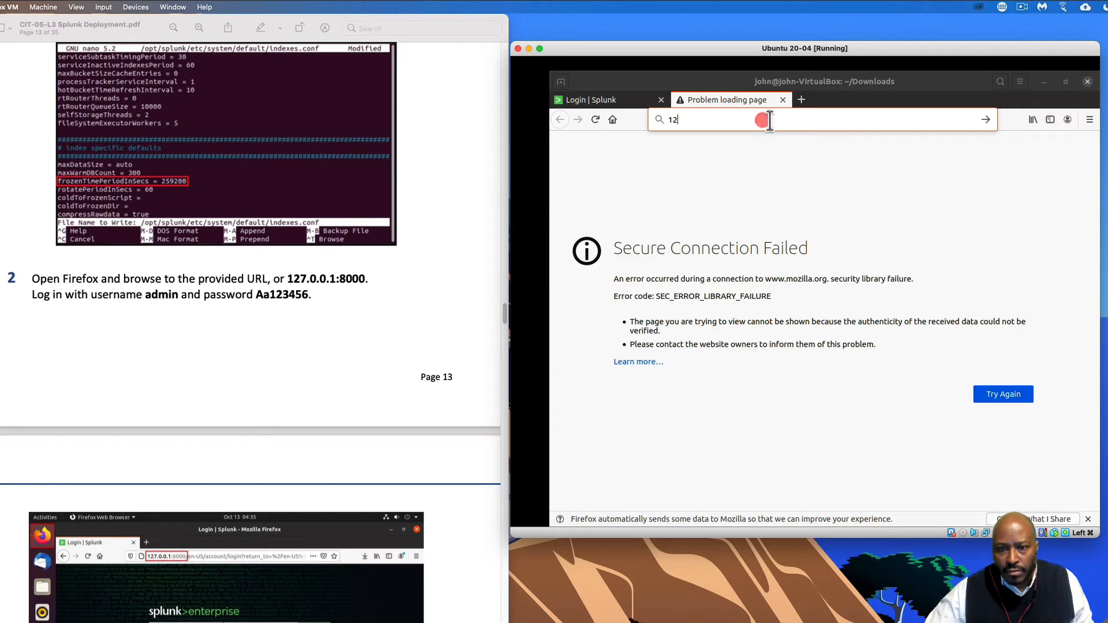
pyautogui.write('7.00.')
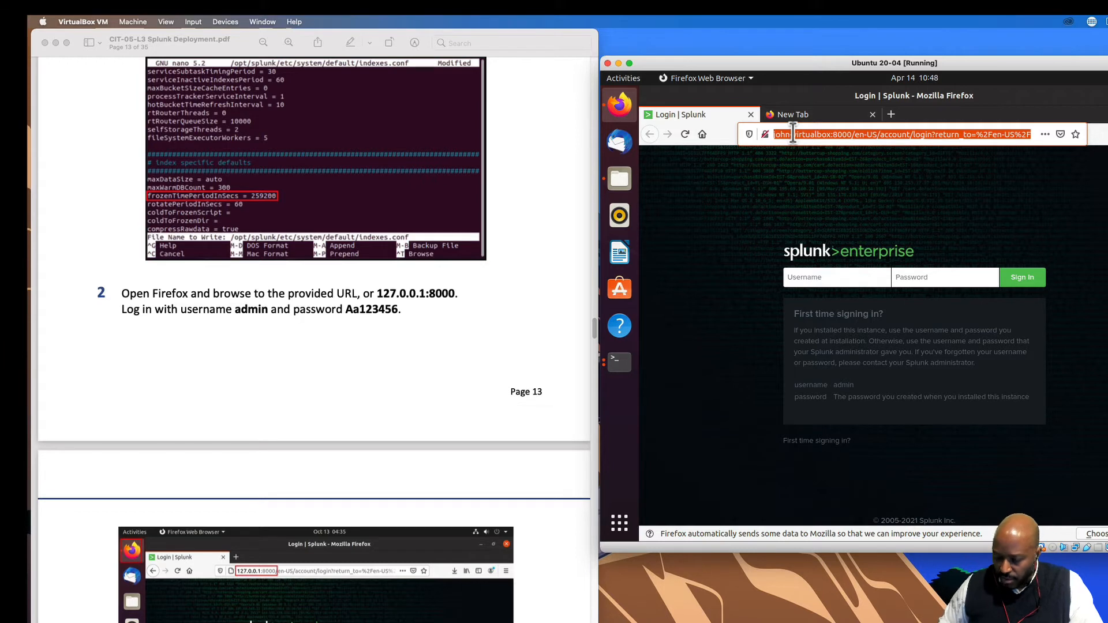
pyautogui.write('127')
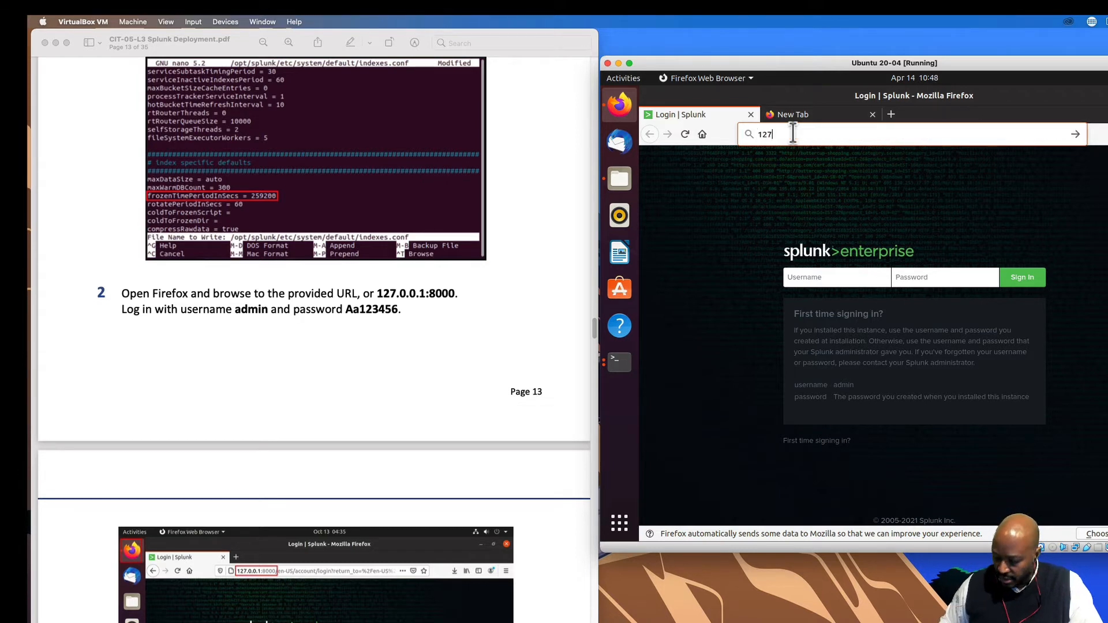
pyautogui.write('.0.0.1')
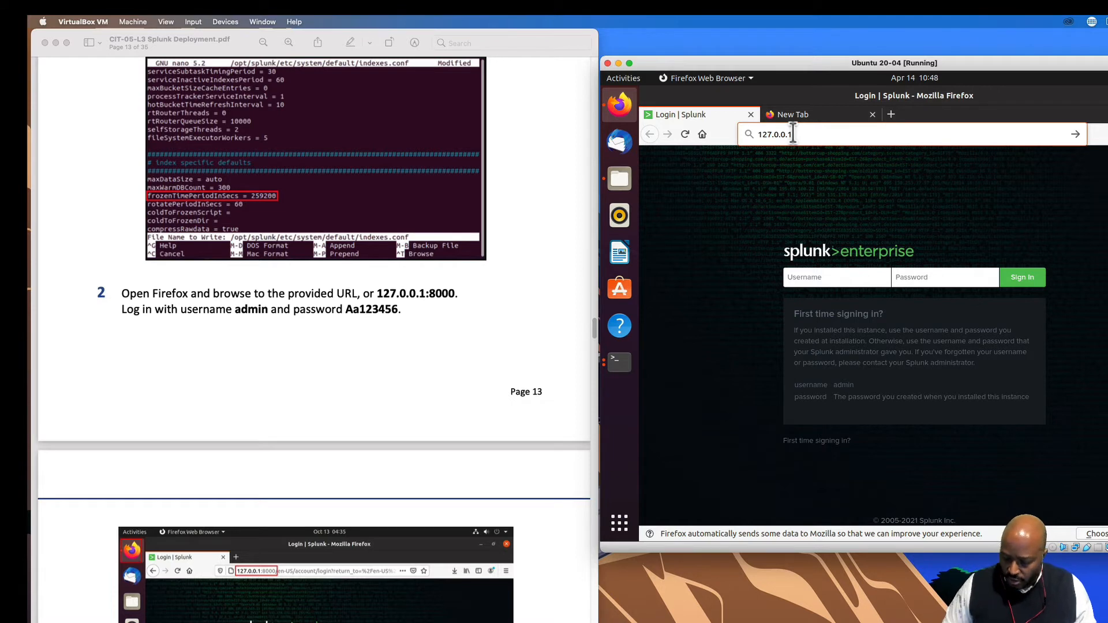
pyautogui.write(':8000')
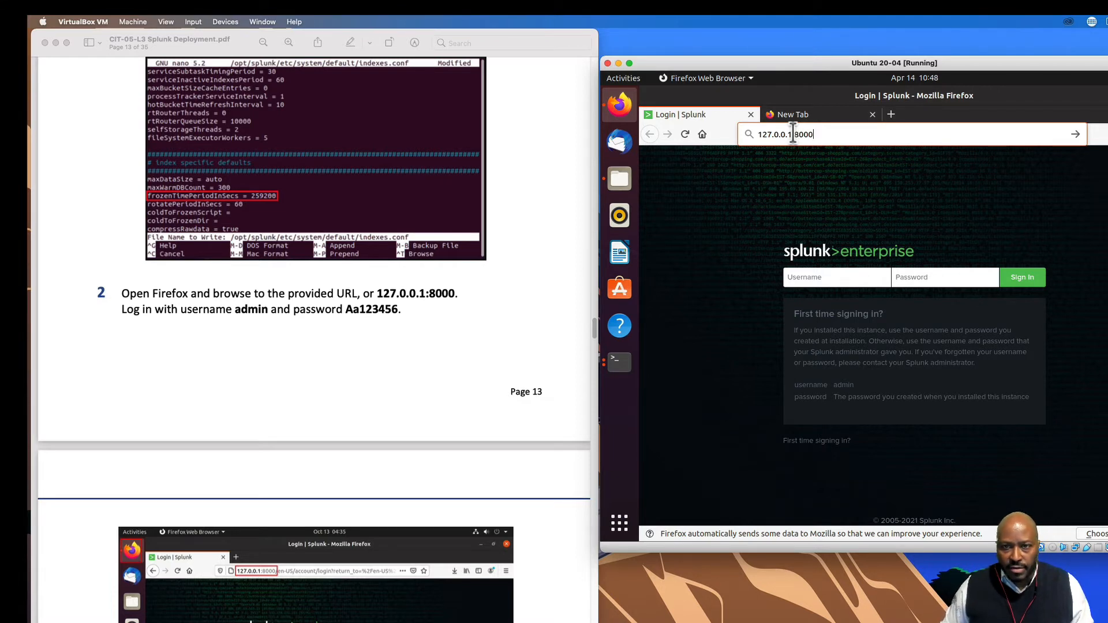
pyautogui.press('Return')
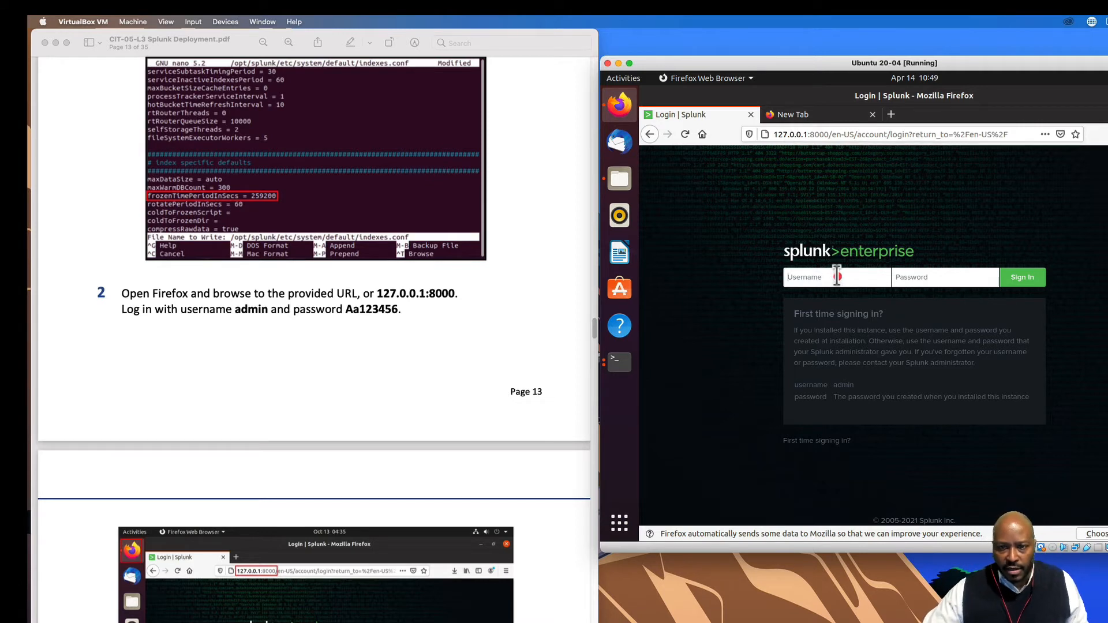
# - Log in to Splunk as admin with the account password, declining Firefox's save-login offer
pyautogui.write('admin')
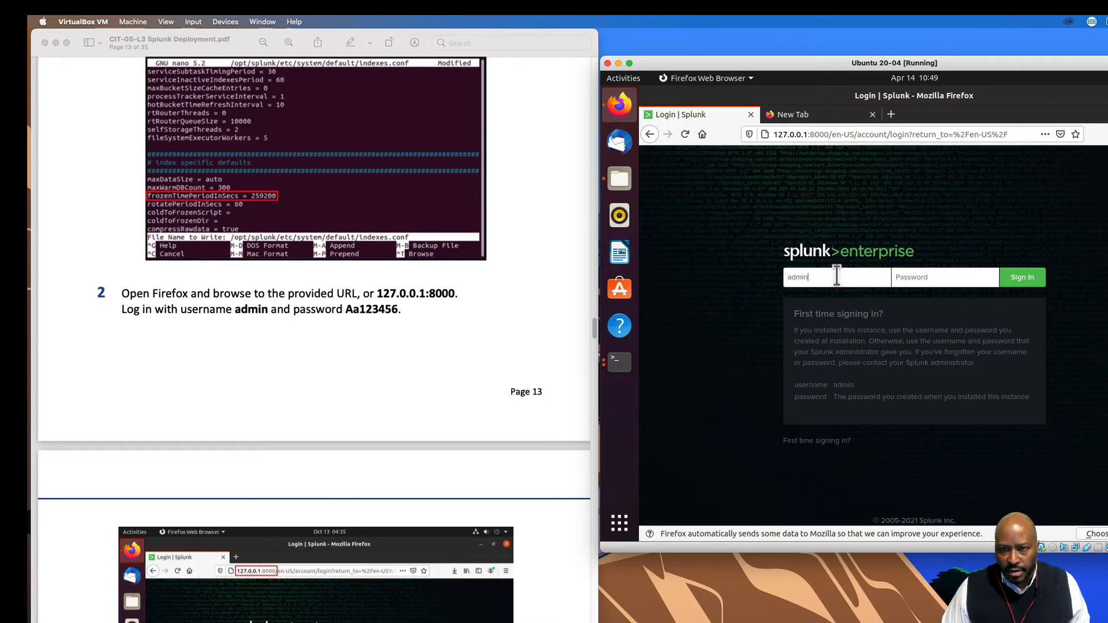
pyautogui.write('A')
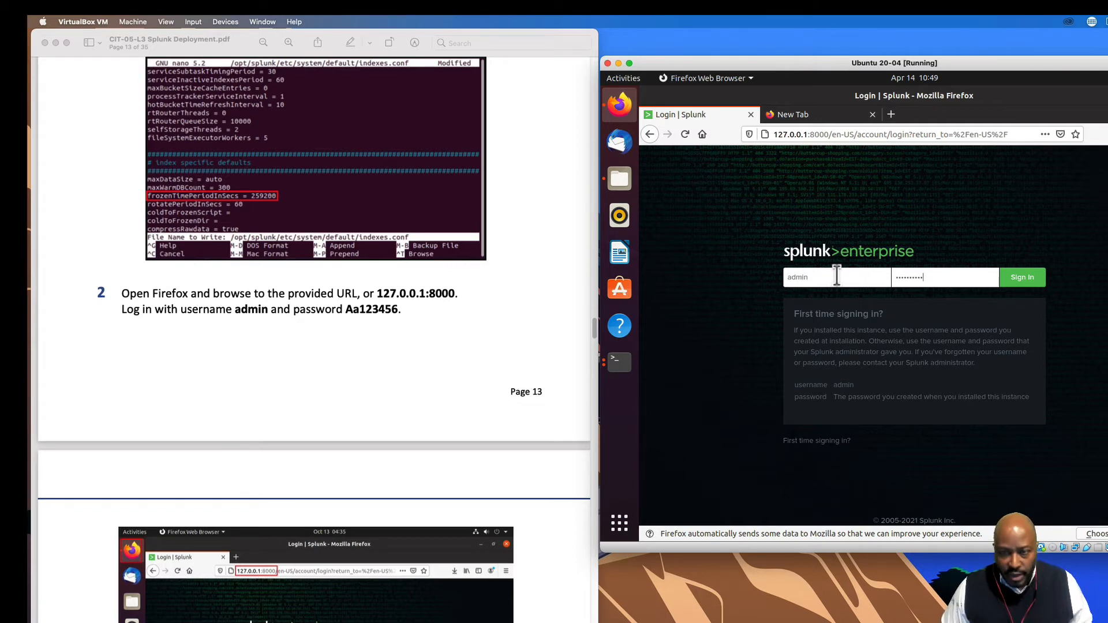
pyautogui.press('Return')
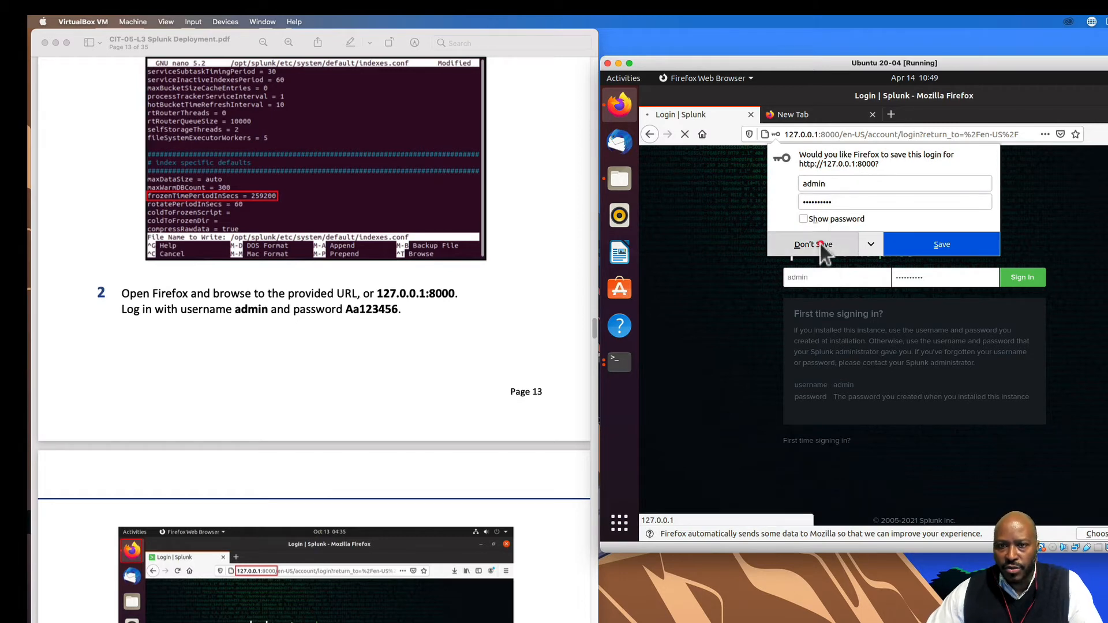
pyautogui.click(819, 244)
pyautogui.scroll(-10, 419, 511)
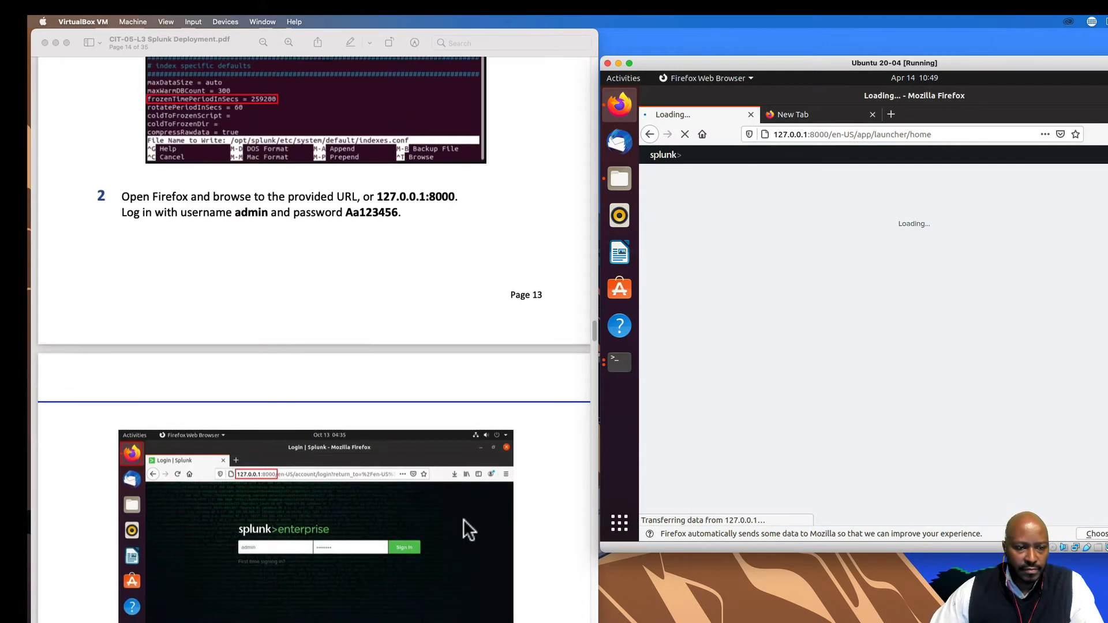
pyautogui.scroll(-10, 474, 518)
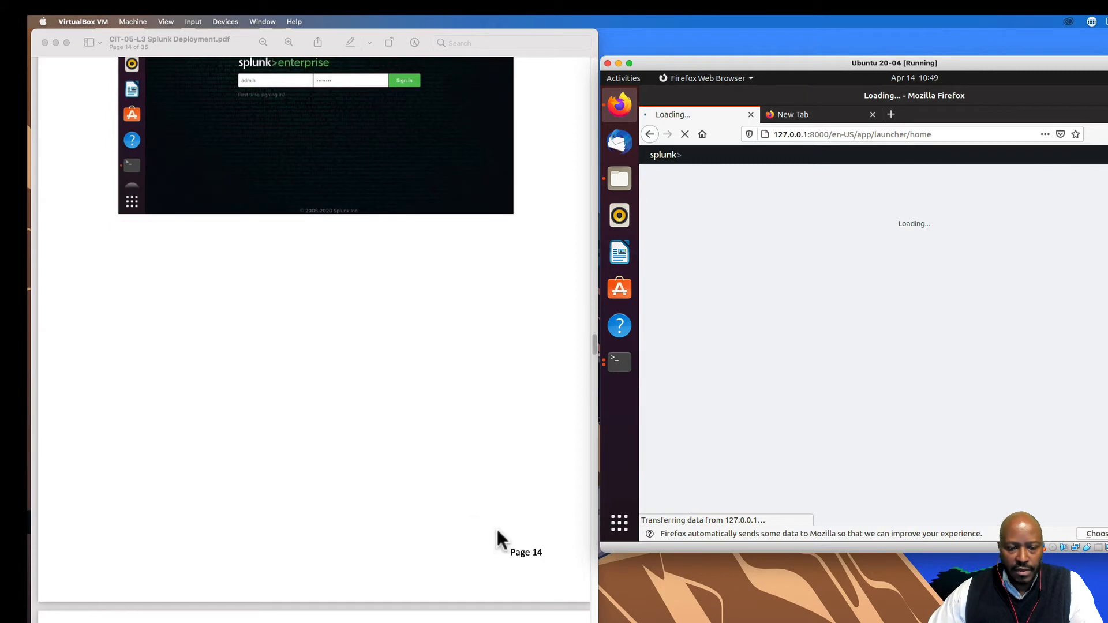
pyautogui.scroll(-2, 514, 538)
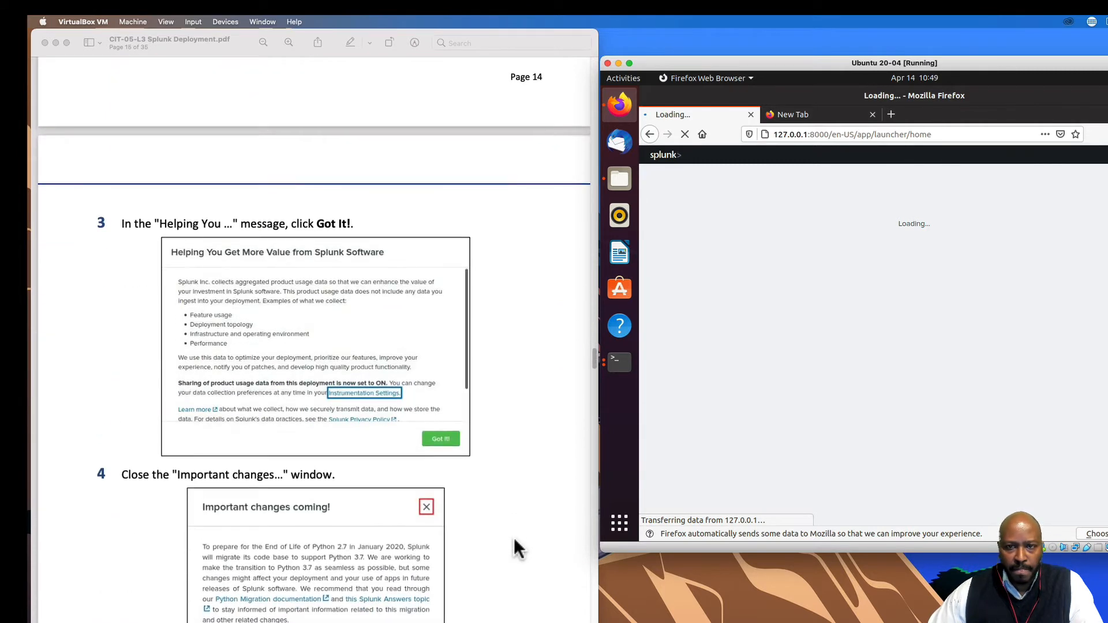
pyautogui.scroll(-2, 513, 538)
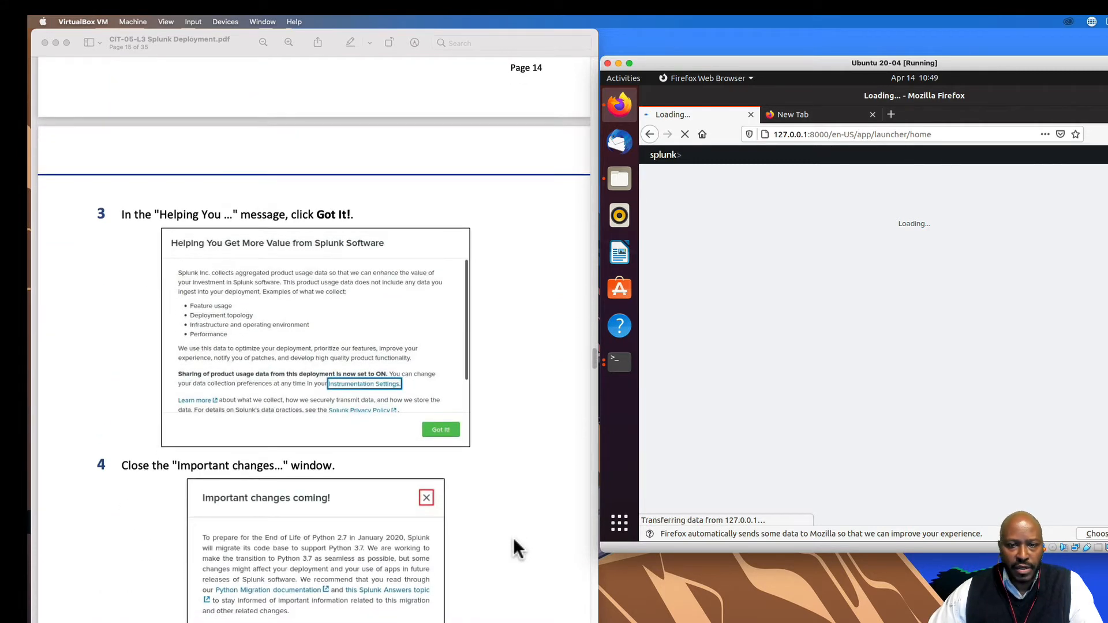
pyautogui.scroll(-1, 514, 548)
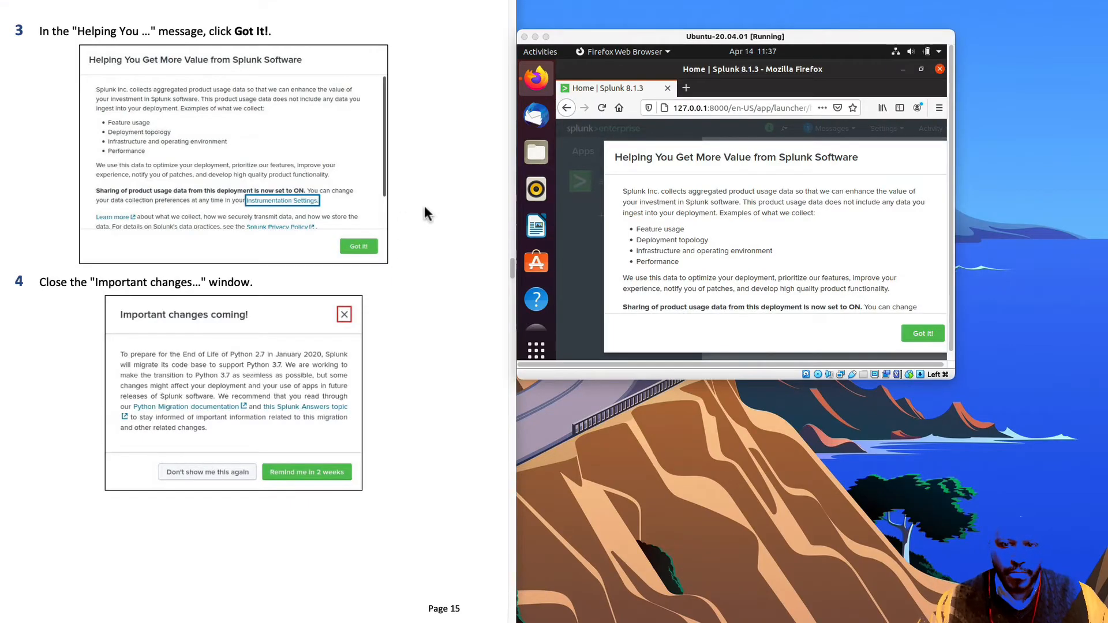
# - Enlarge and raise the VirtualBox window, then dismiss the 'Helping You Get More Value' notice with Got It!
pyautogui.click(953, 376)
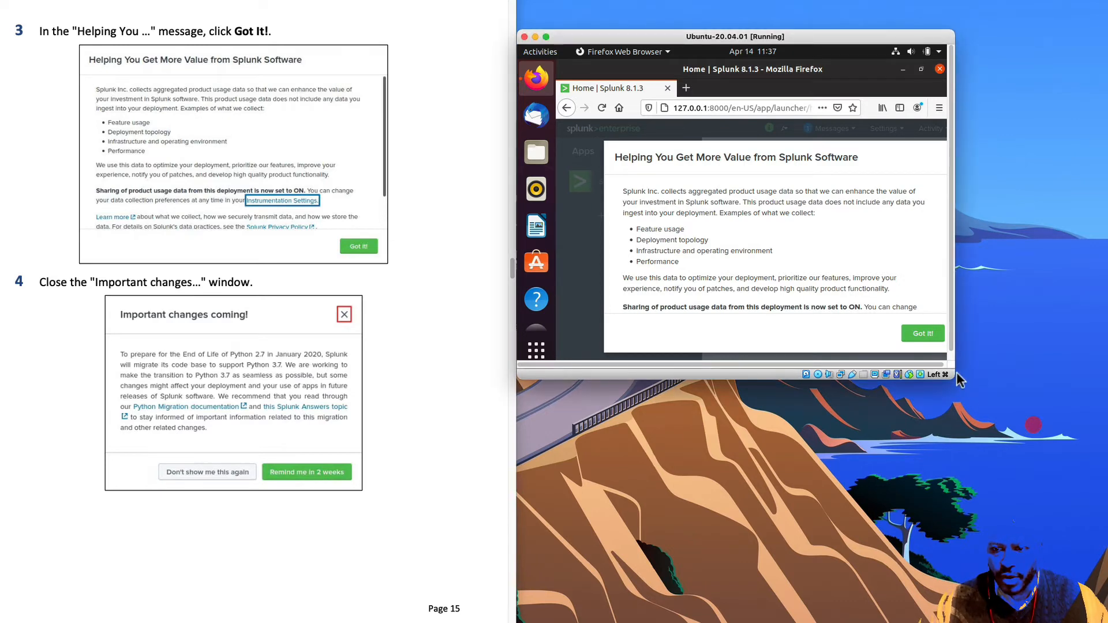
pyautogui.moveTo(953, 377); pyautogui.dragTo(1107, 522)
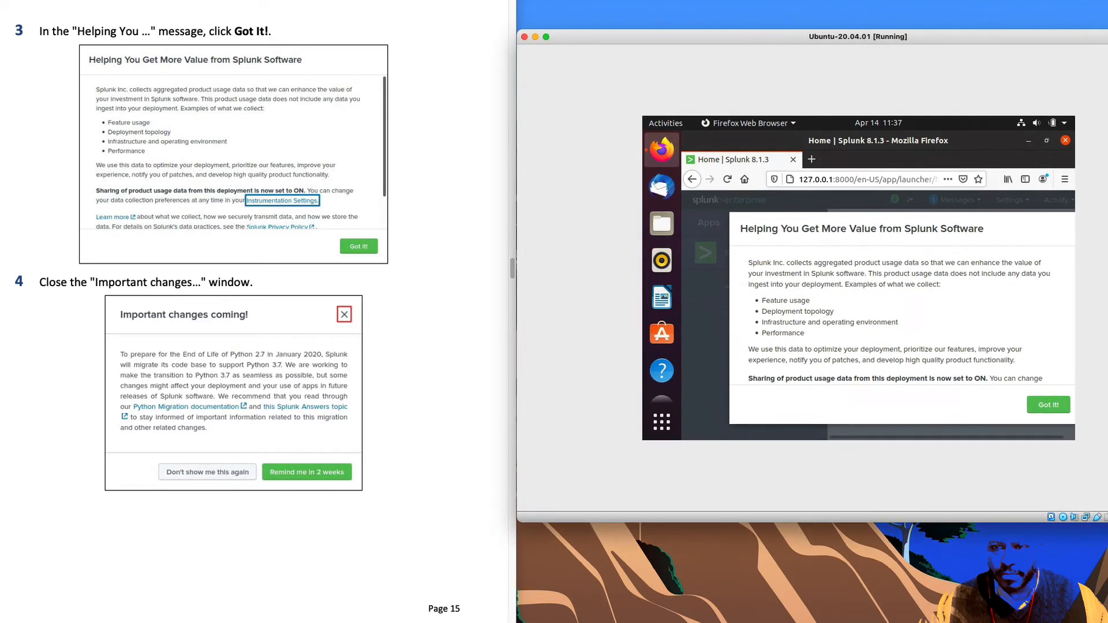
pyautogui.moveTo(773, 38); pyautogui.dragTo(773, 0)
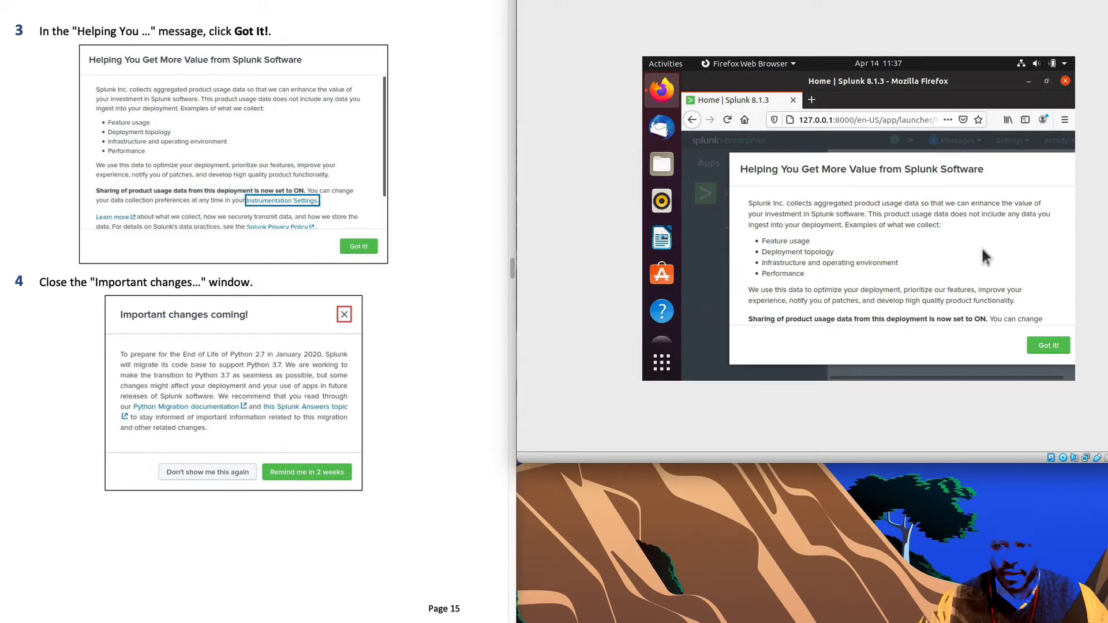
pyautogui.moveTo(866, 5); pyautogui.dragTo(866, 0)
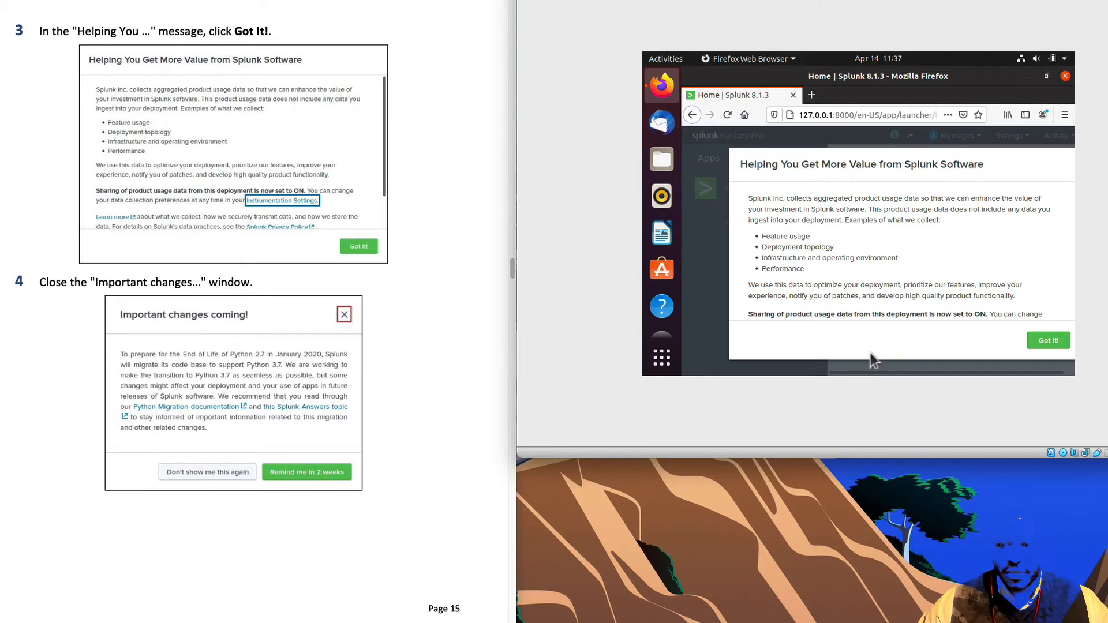
pyautogui.click(1041, 342)
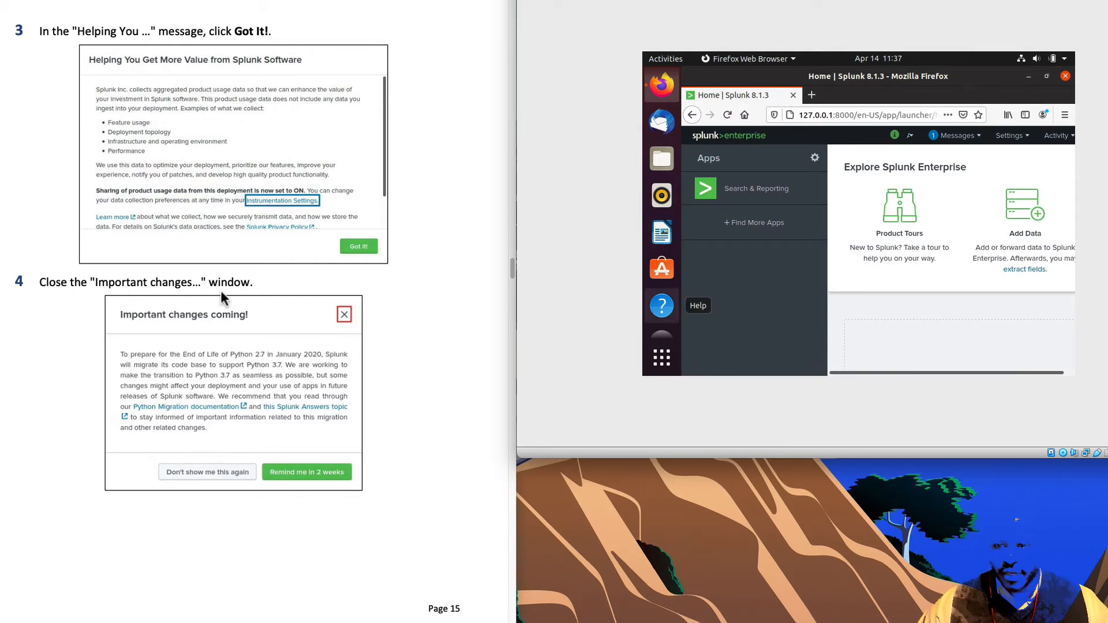
pyautogui.moveTo(867, 374); pyautogui.dragTo(996, 373)
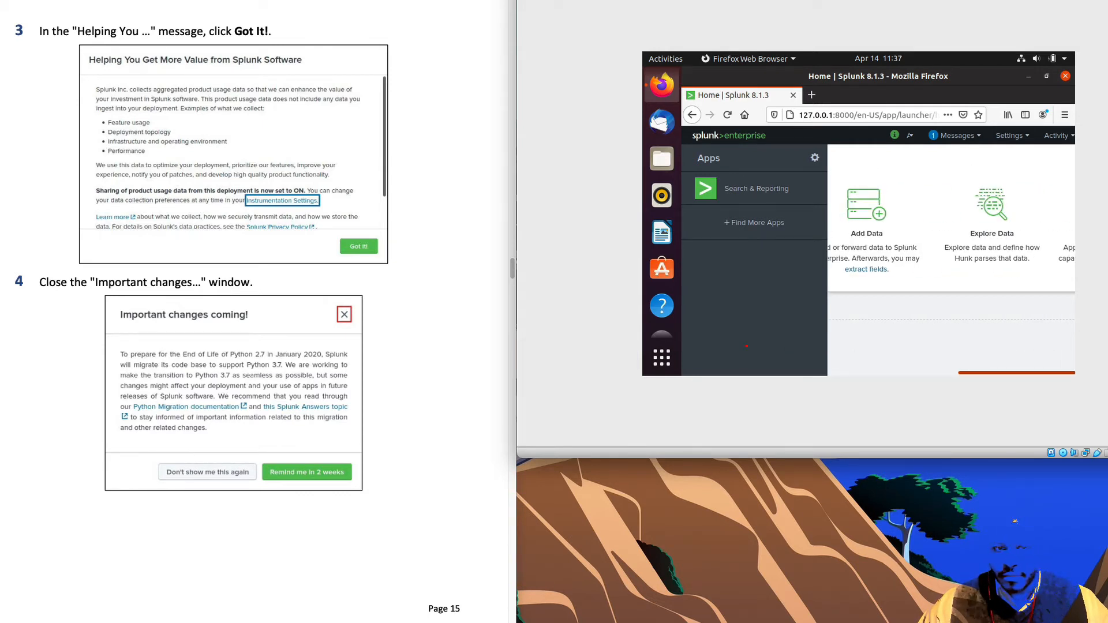
# - Go to Add Data from the Splunk home page and skip the quick tour
pyautogui.scroll(-6, 383, 466)
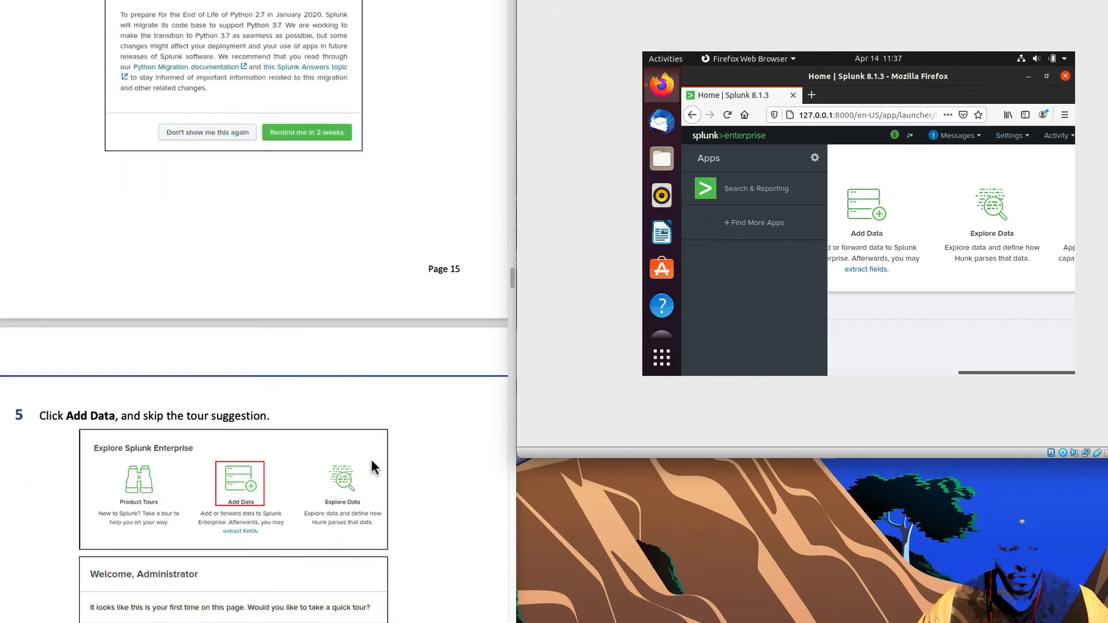
pyautogui.scroll(-1, 373, 467)
pyautogui.moveTo(996, 372); pyautogui.dragTo(830, 353)
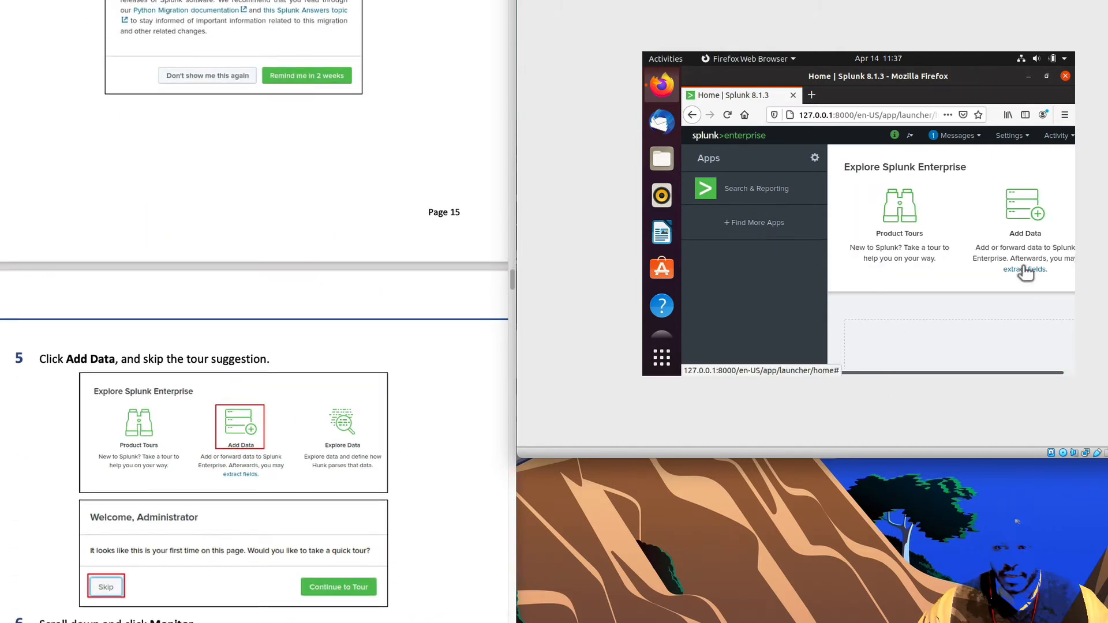
pyautogui.click(1025, 217)
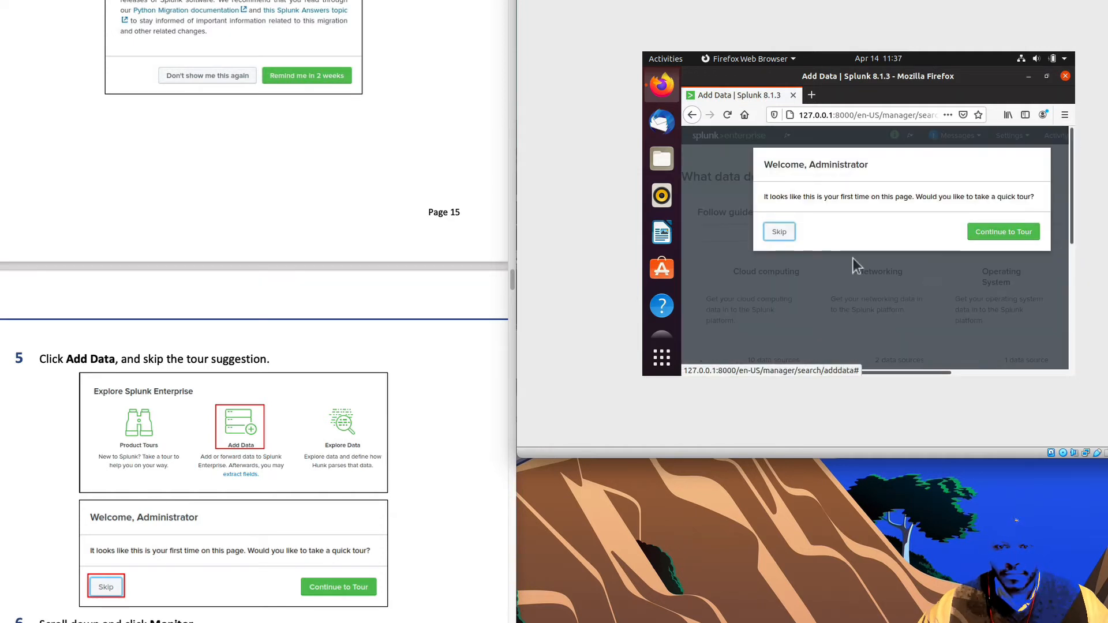
pyautogui.scroll(-3, 286, 483)
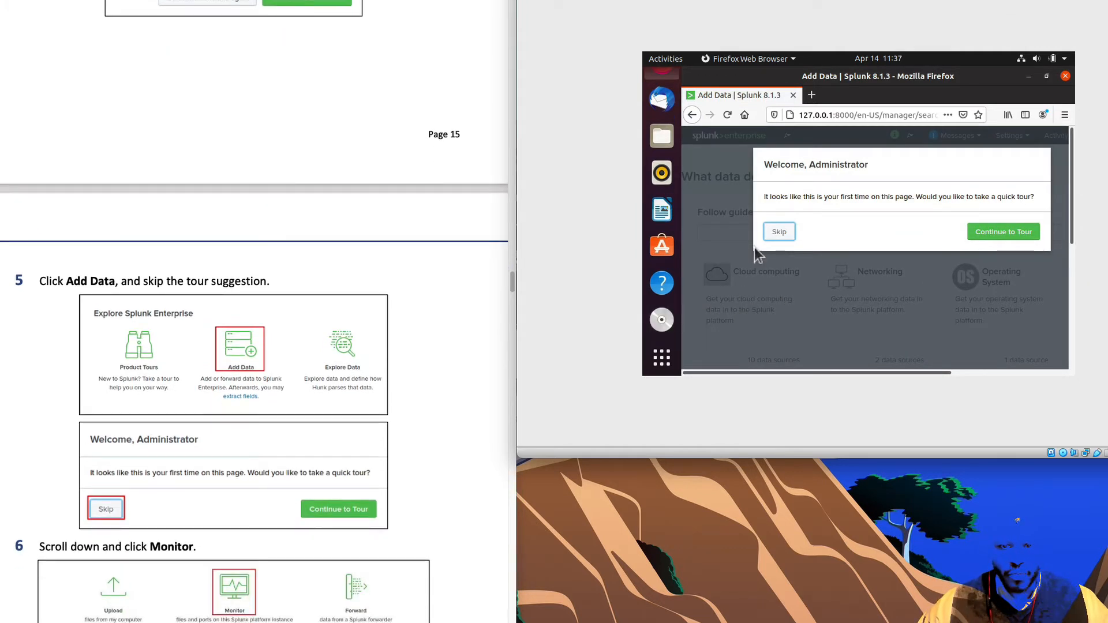
pyautogui.scroll(-2, 230, 477)
pyautogui.scroll(-1, 192, 449)
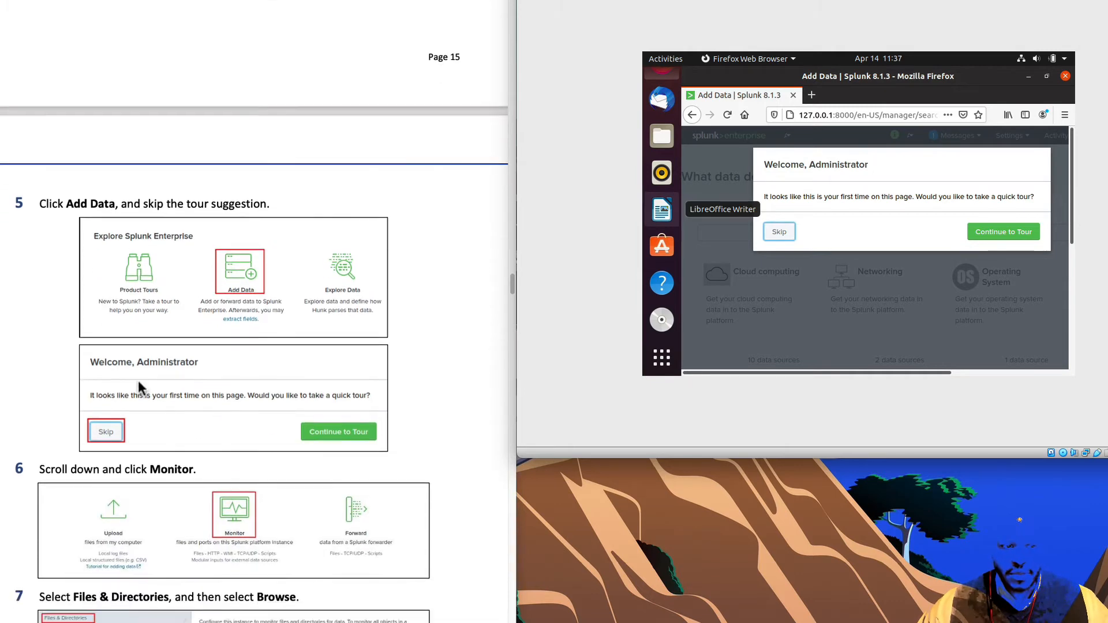
pyautogui.click(786, 231)
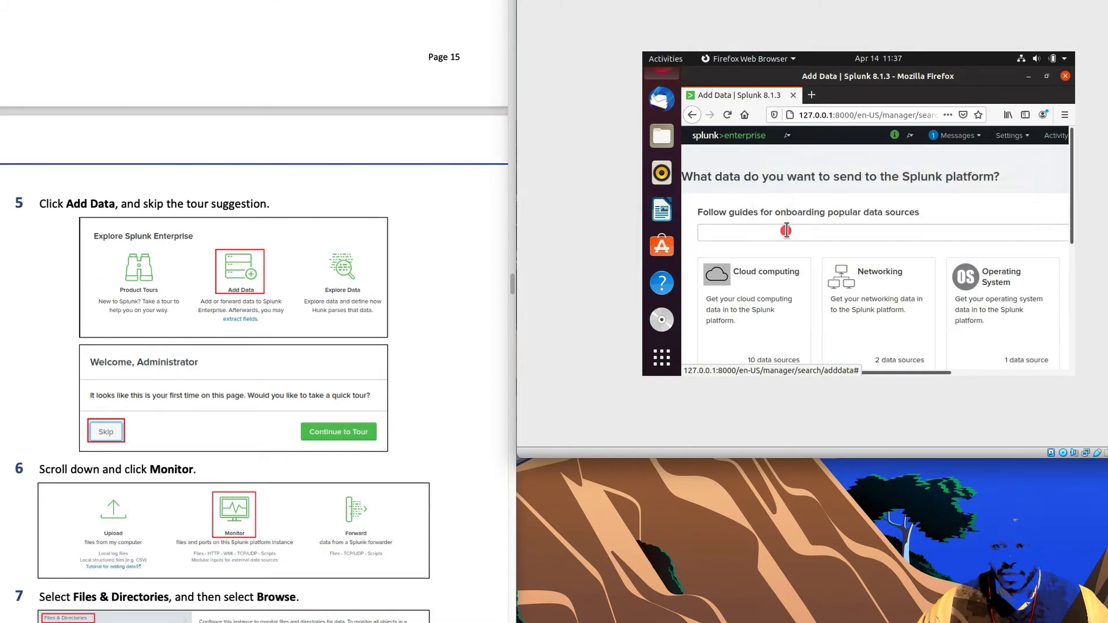
pyautogui.scroll(-7, 449, 437)
pyautogui.scroll(-4, 456, 439)
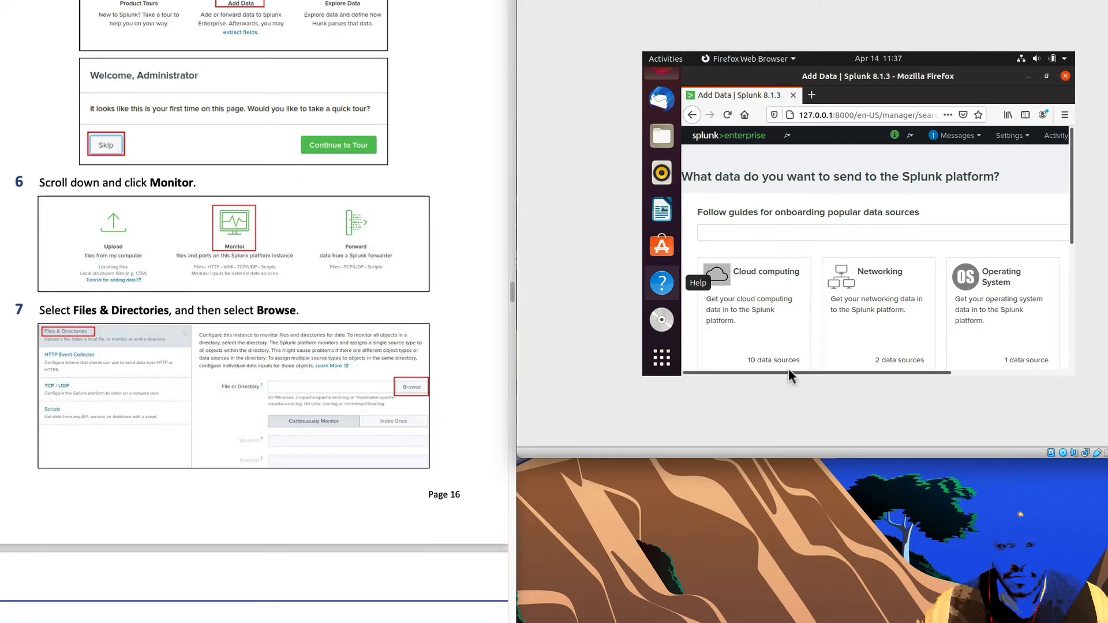
pyautogui.scroll(-4, 868, 340)
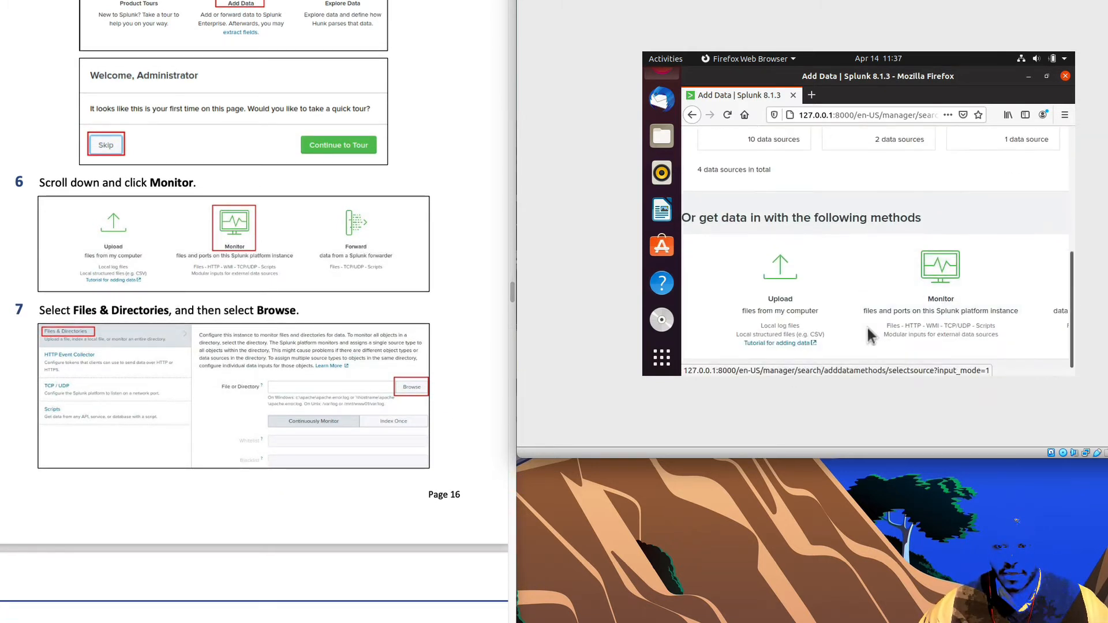
# - Choose Monitor, then Files & Directories as the data source, enlarging the VM window
pyautogui.click(946, 270)
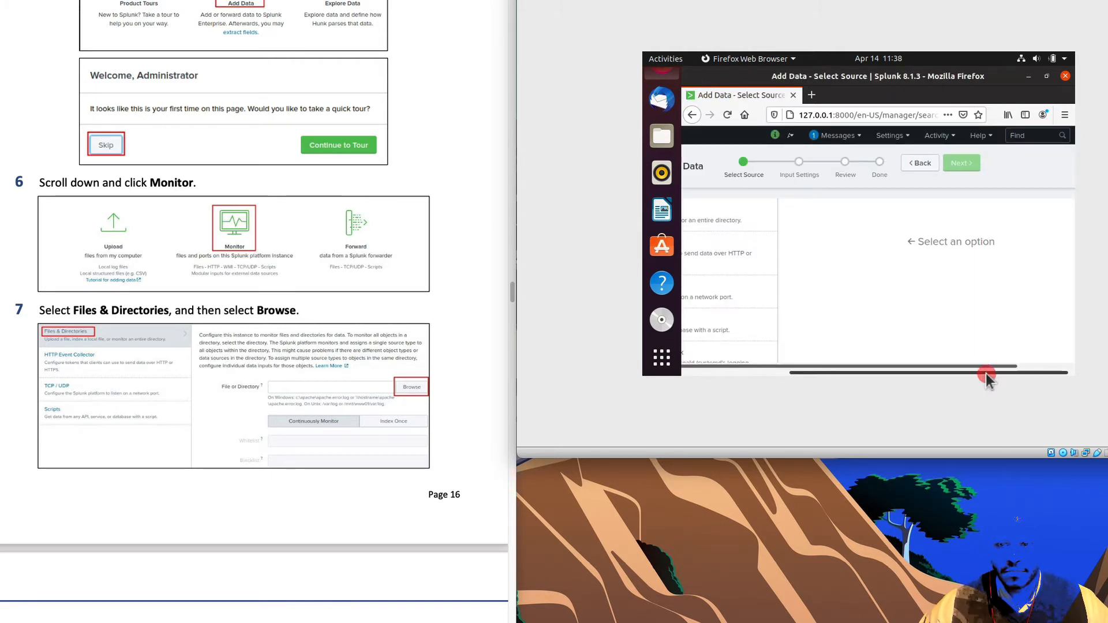
pyautogui.moveTo(986, 373); pyautogui.dragTo(782, 376)
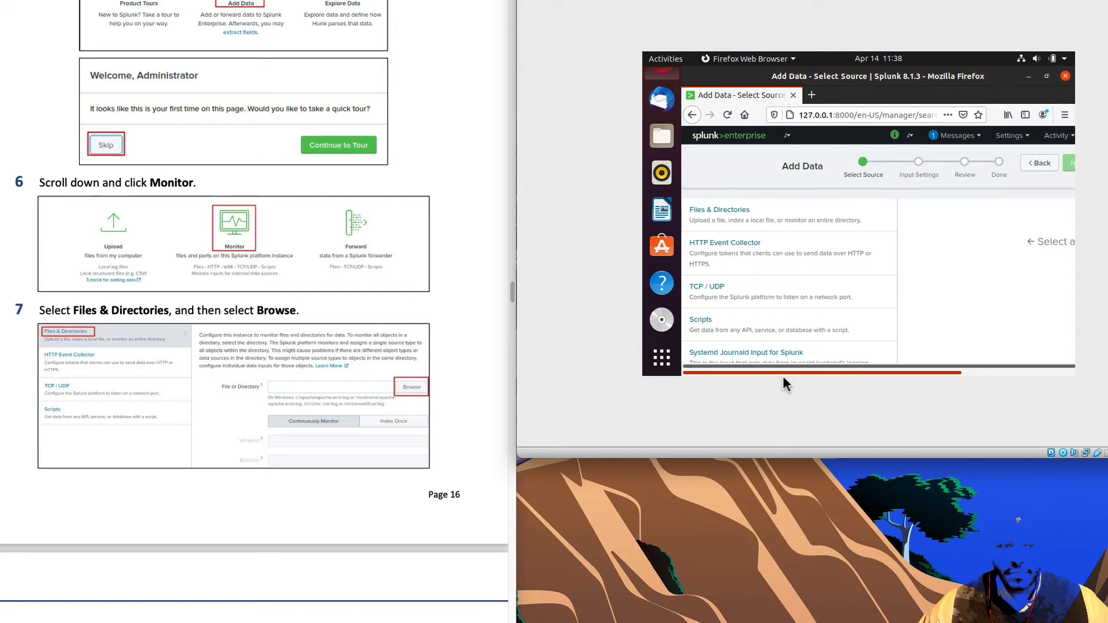
pyautogui.scroll(-3, 309, 404)
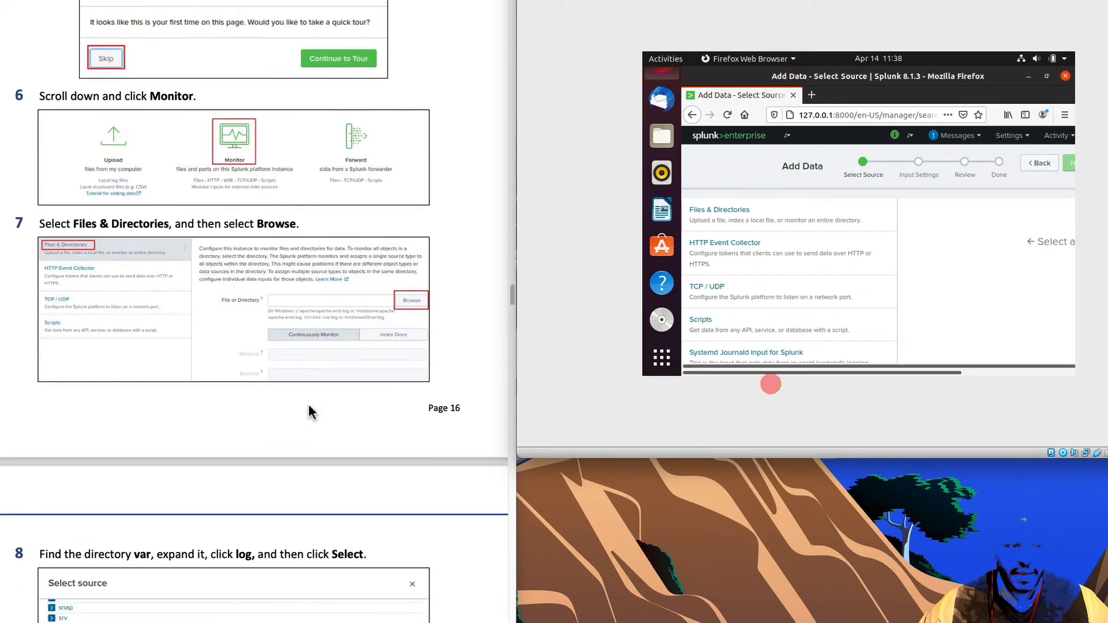
pyautogui.scroll(-2, 309, 401)
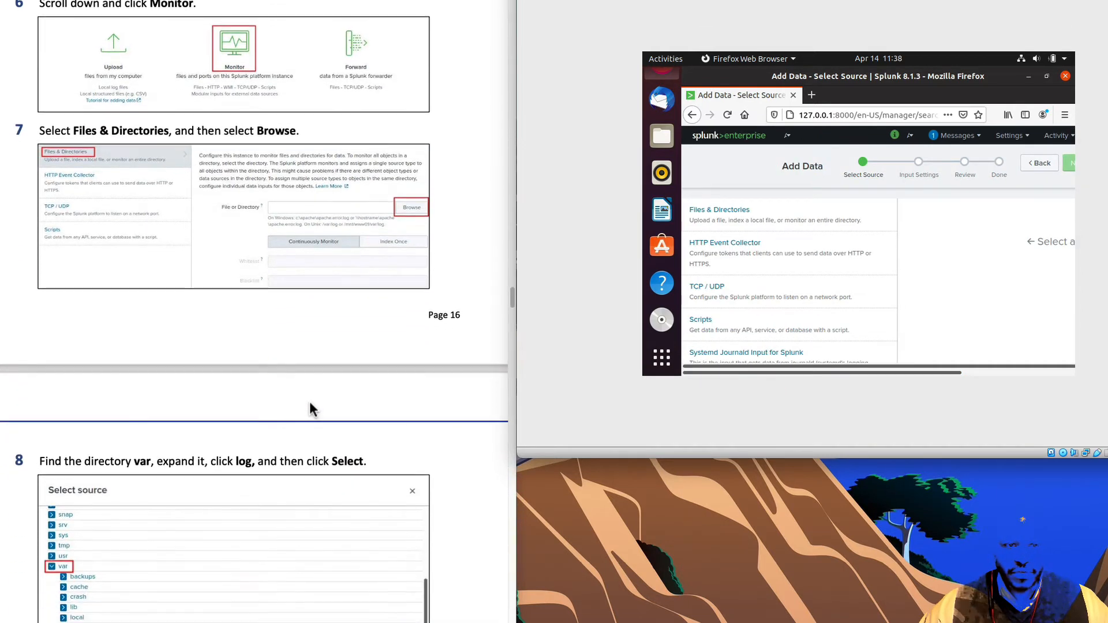
pyautogui.scroll(-1, 309, 407)
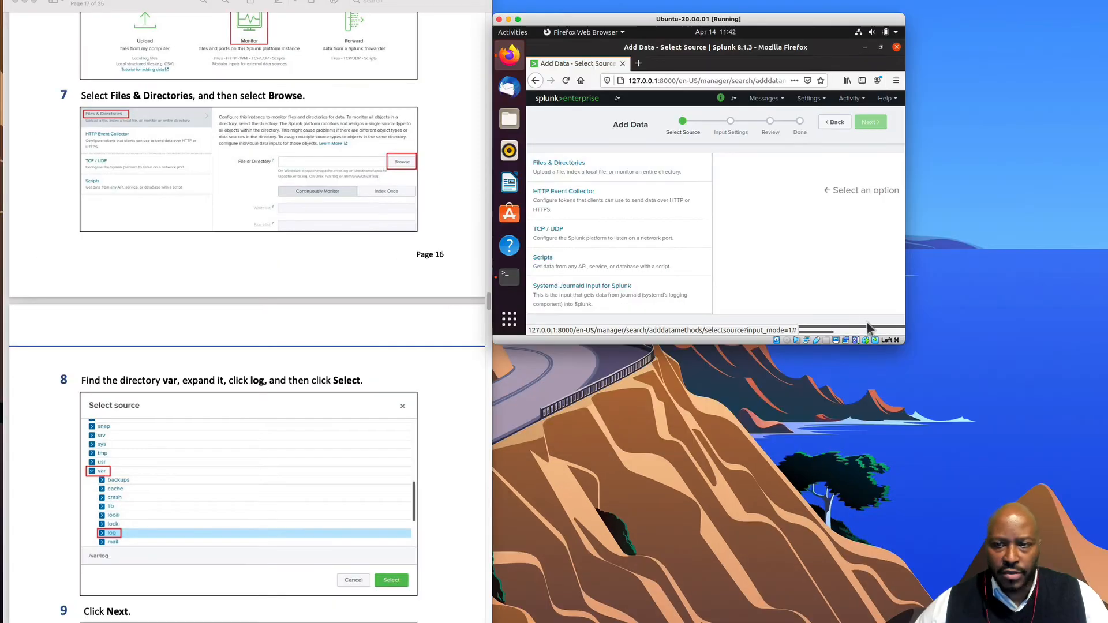
pyautogui.moveTo(904, 342); pyautogui.dragTo(1107, 446)
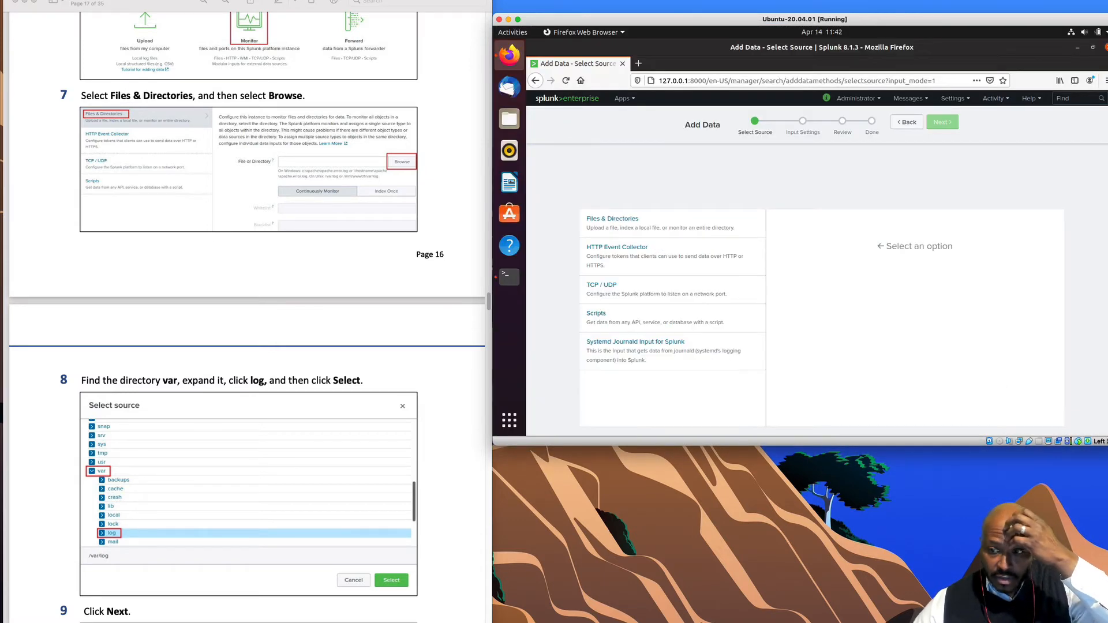
pyautogui.moveTo(1107, 444); pyautogui.dragTo(1095, 433)
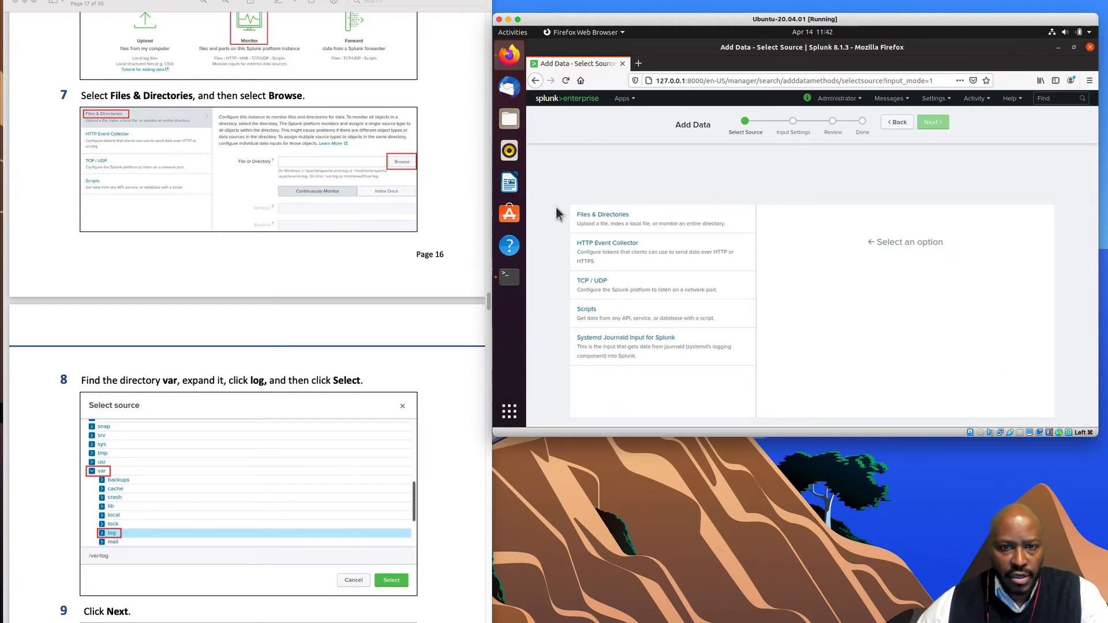
pyautogui.click(585, 215)
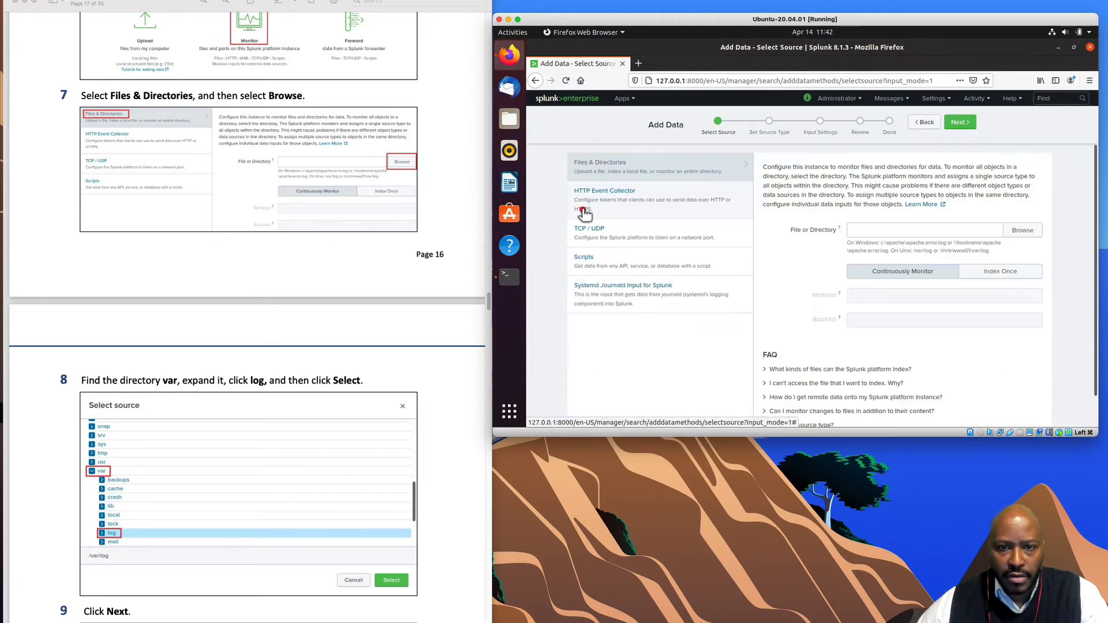
# - Browse to var > log and select /var/log as the monitored directory
pyautogui.click(1022, 231)
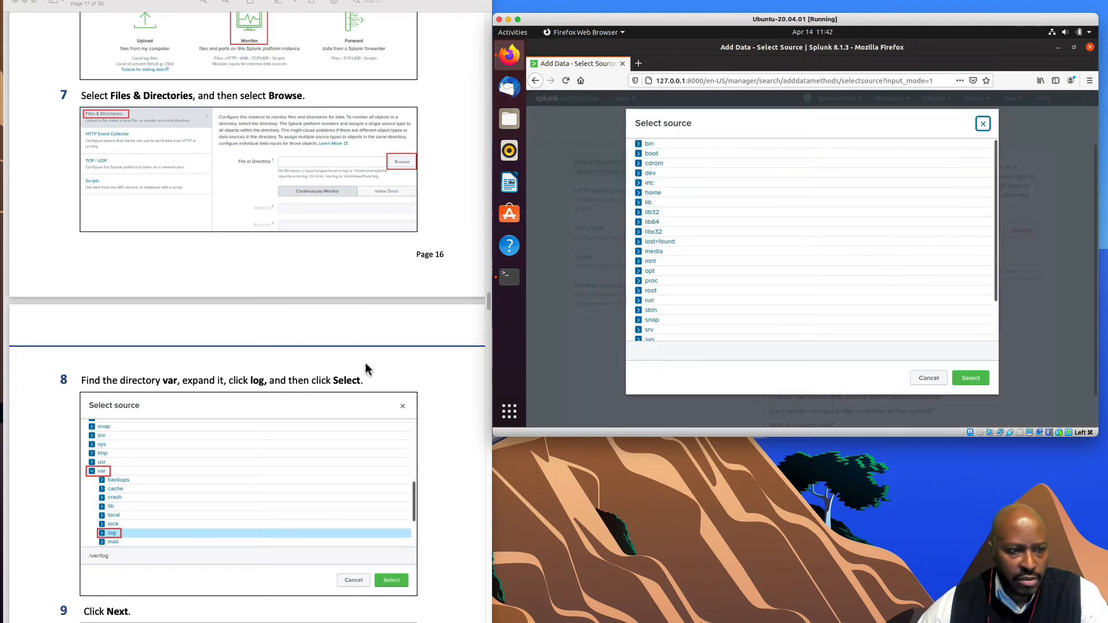
pyautogui.scroll(-5, 358, 367)
pyautogui.scroll(-4, 357, 372)
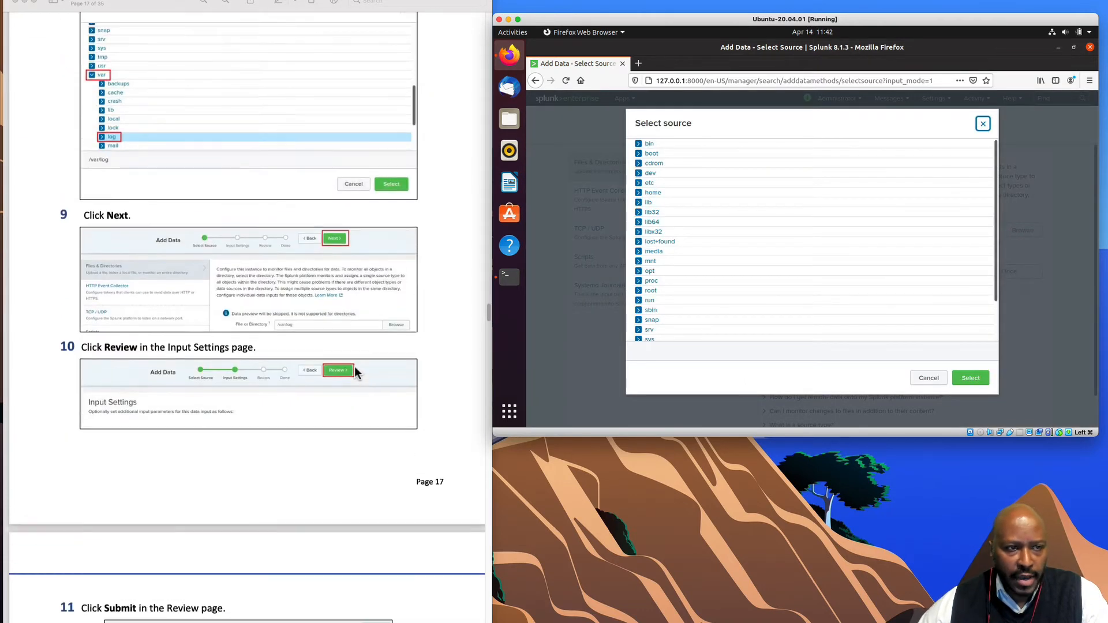
pyautogui.scroll(3, 357, 373)
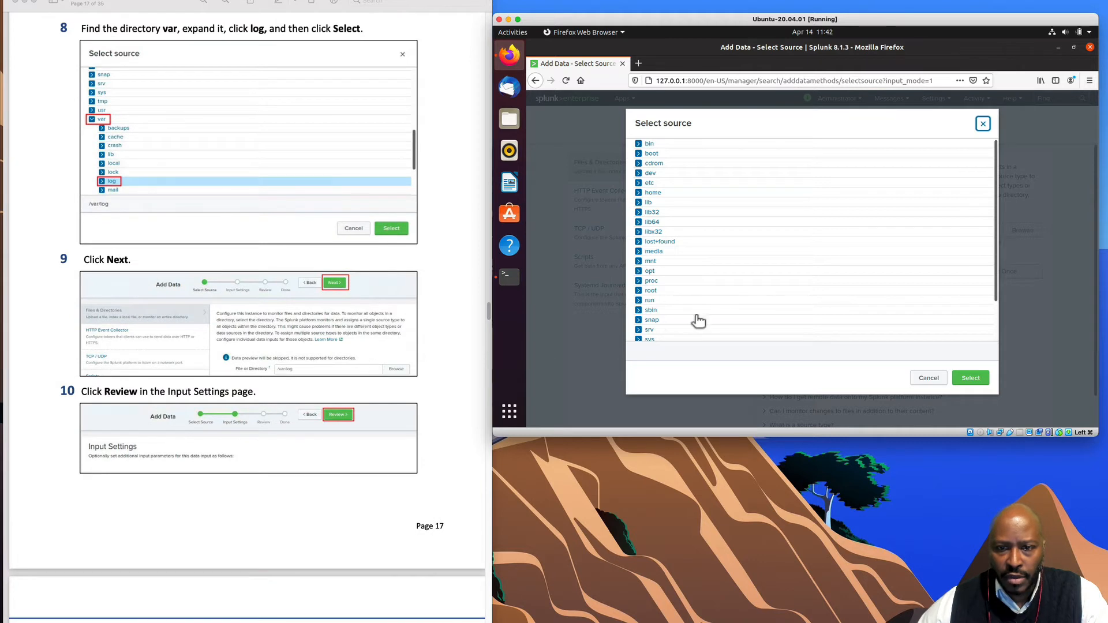
pyautogui.scroll(-2, 698, 321)
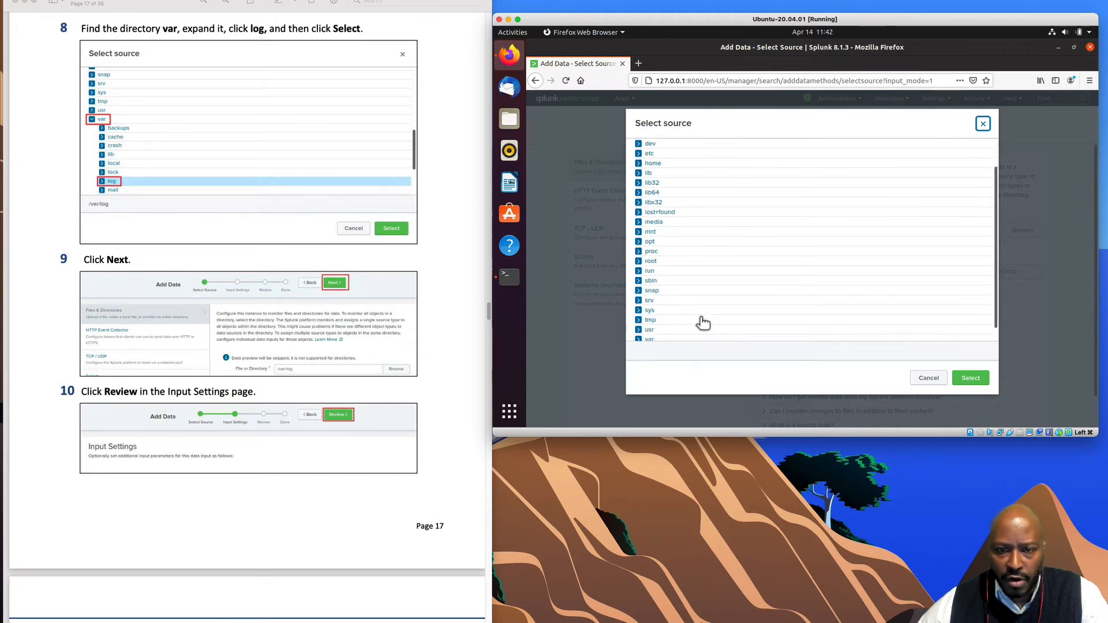
pyautogui.click(638, 326)
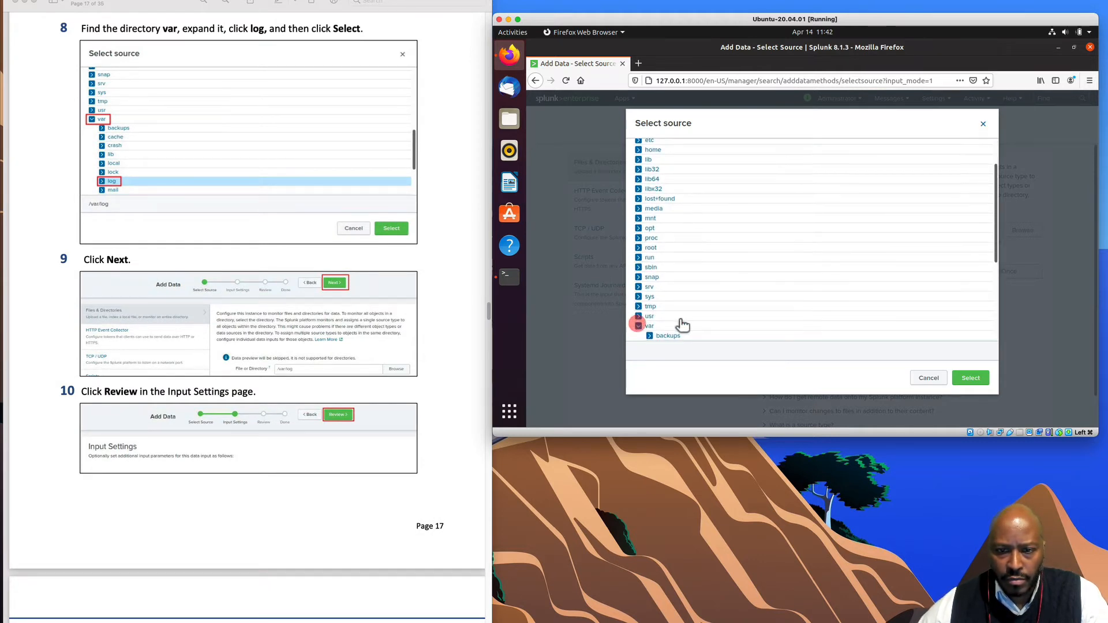
pyautogui.click(657, 259)
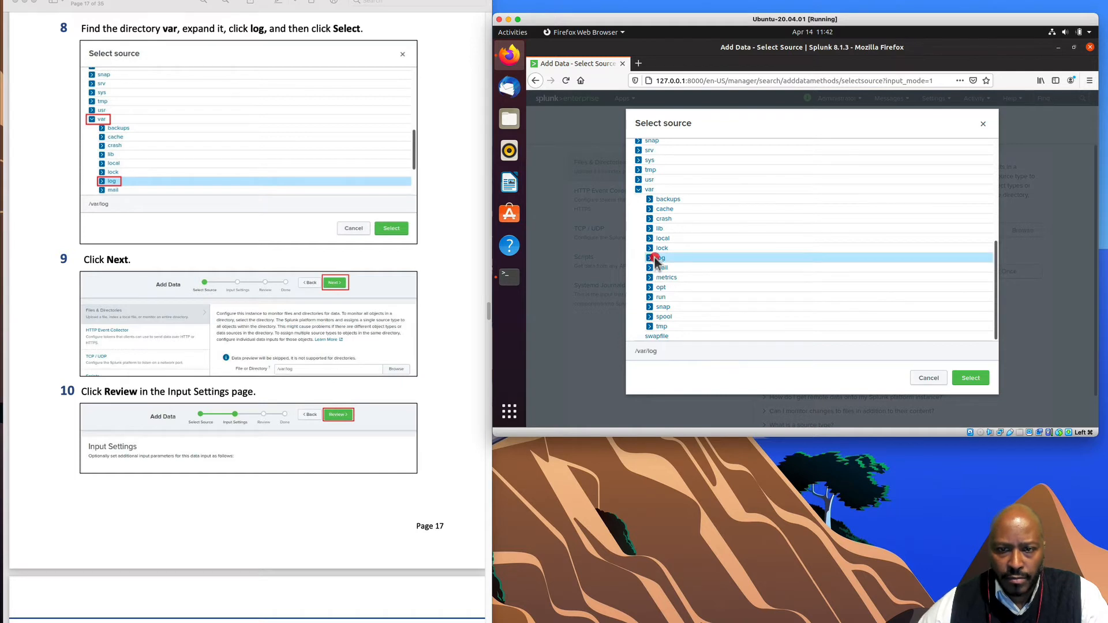
pyautogui.click(971, 378)
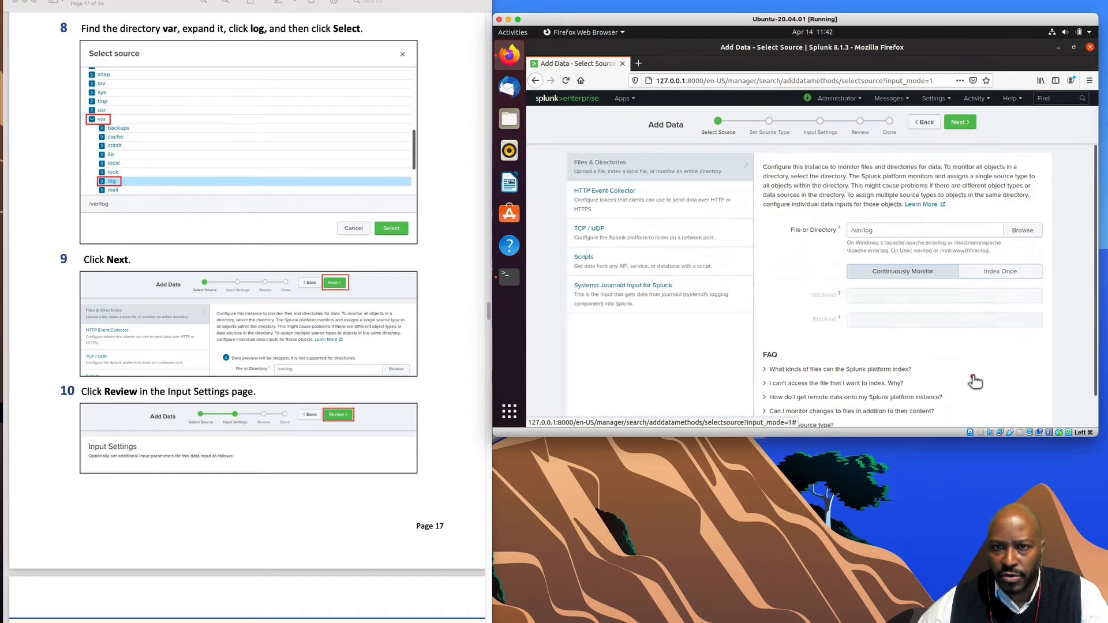
# - Step through Next, Review and Submit to create the /var/log input, then minimize Firefox
pyautogui.scroll(-3, 402, 471)
pyautogui.scroll(-1, 401, 464)
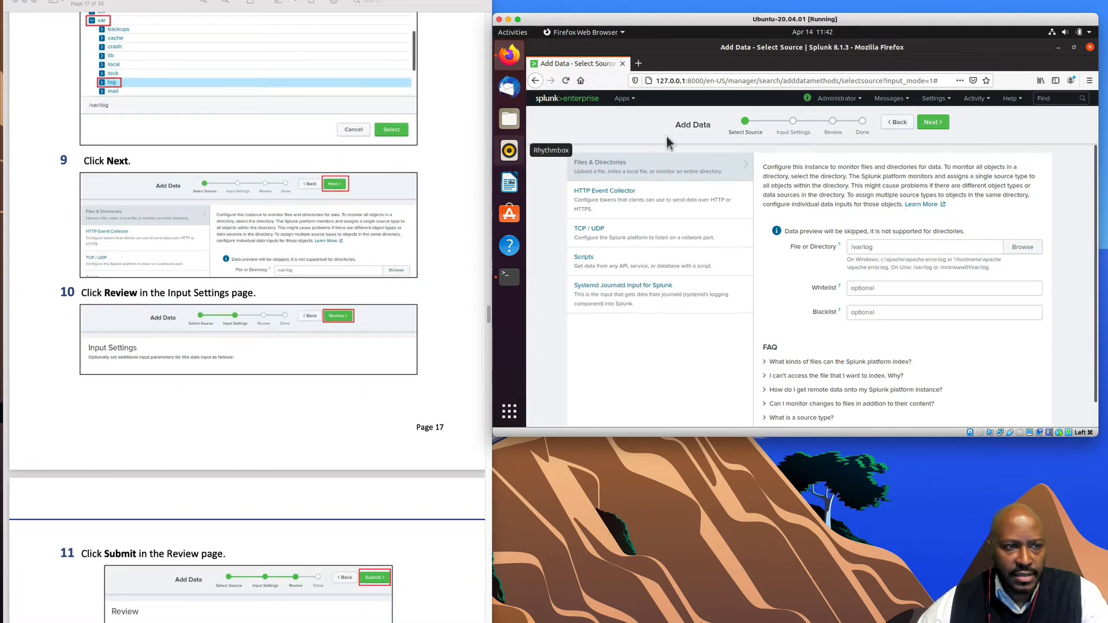
pyautogui.click(940, 124)
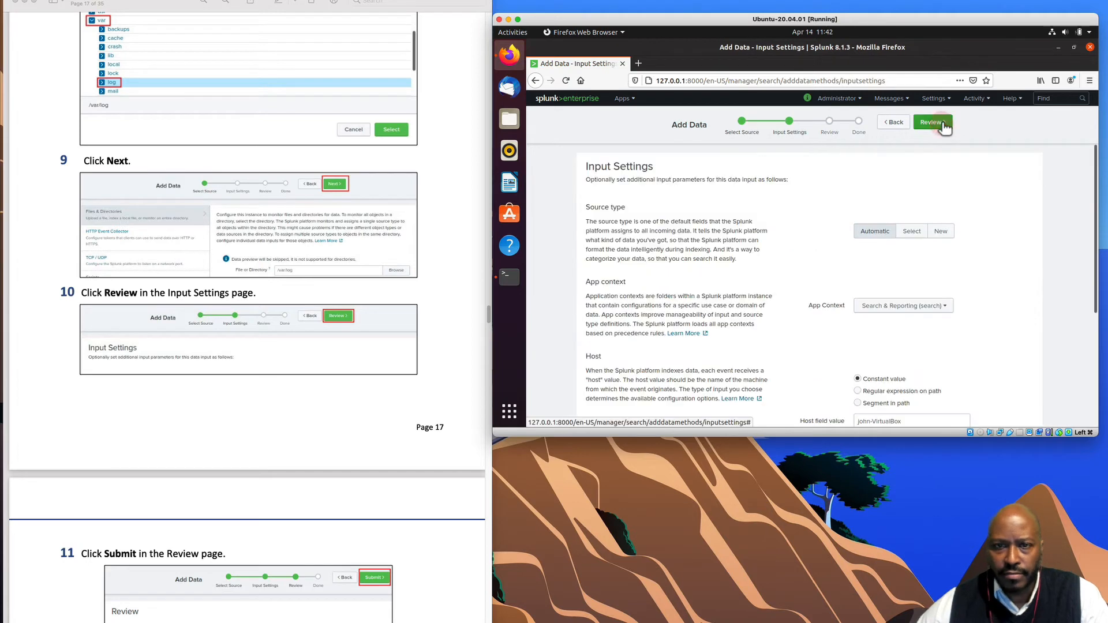
pyautogui.scroll(-3, 385, 388)
pyautogui.scroll(-1, 386, 388)
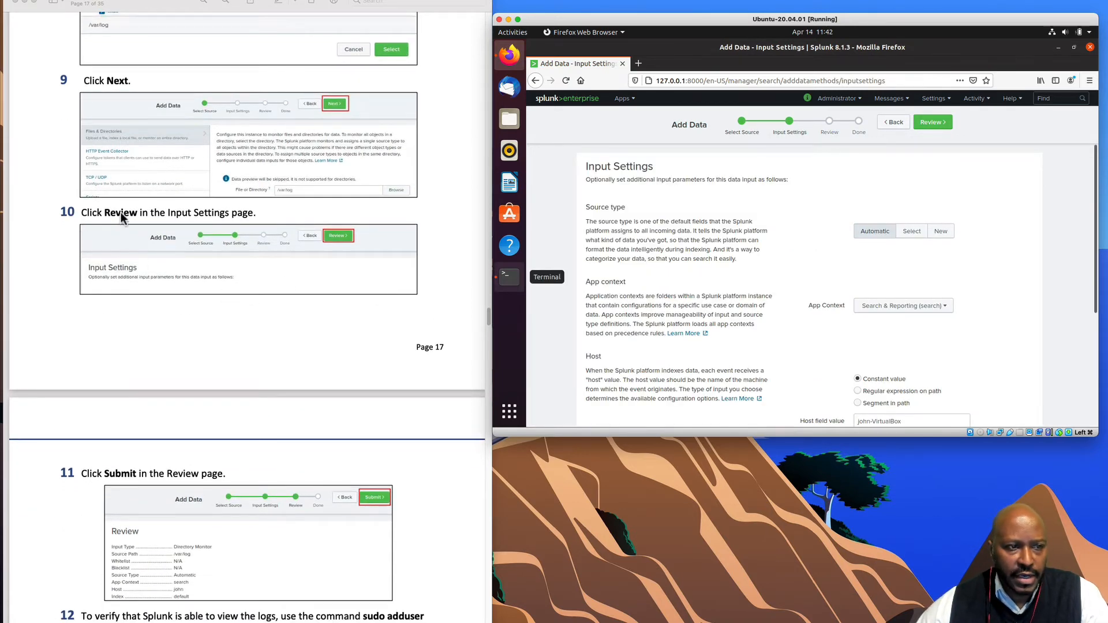
pyautogui.click(933, 122)
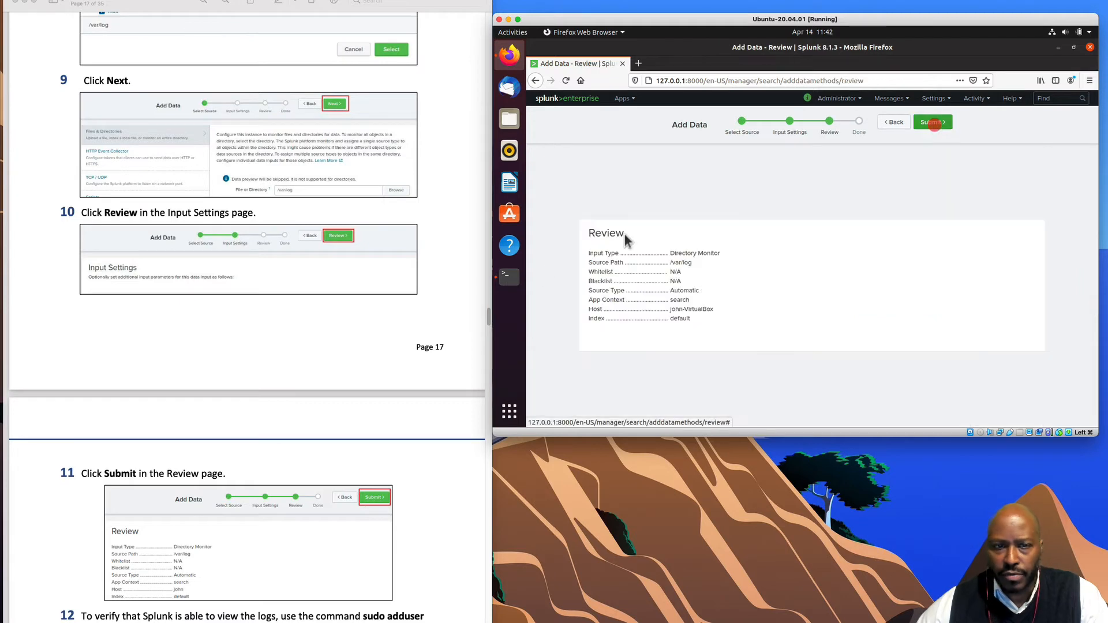
pyautogui.scroll(-15, 452, 343)
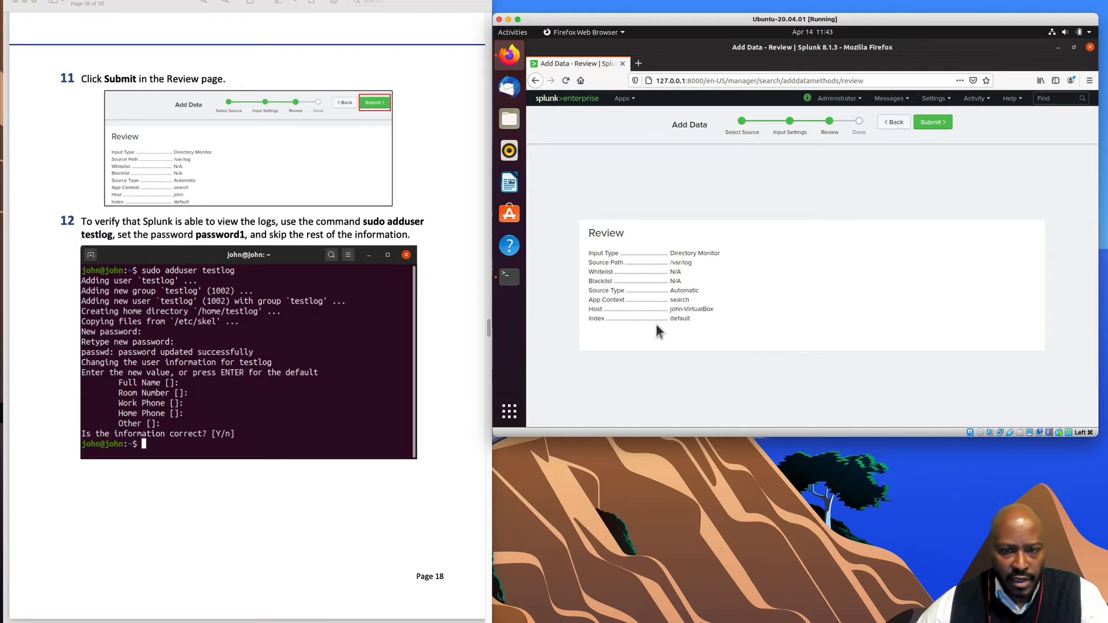
pyautogui.click(940, 124)
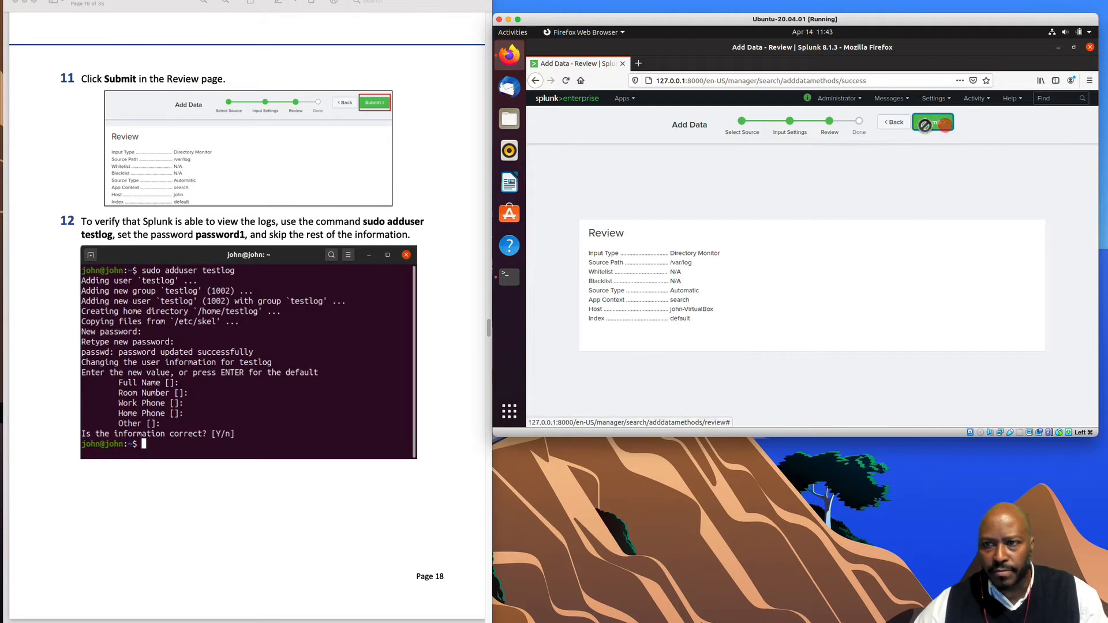
pyautogui.scroll(-1, 406, 304)
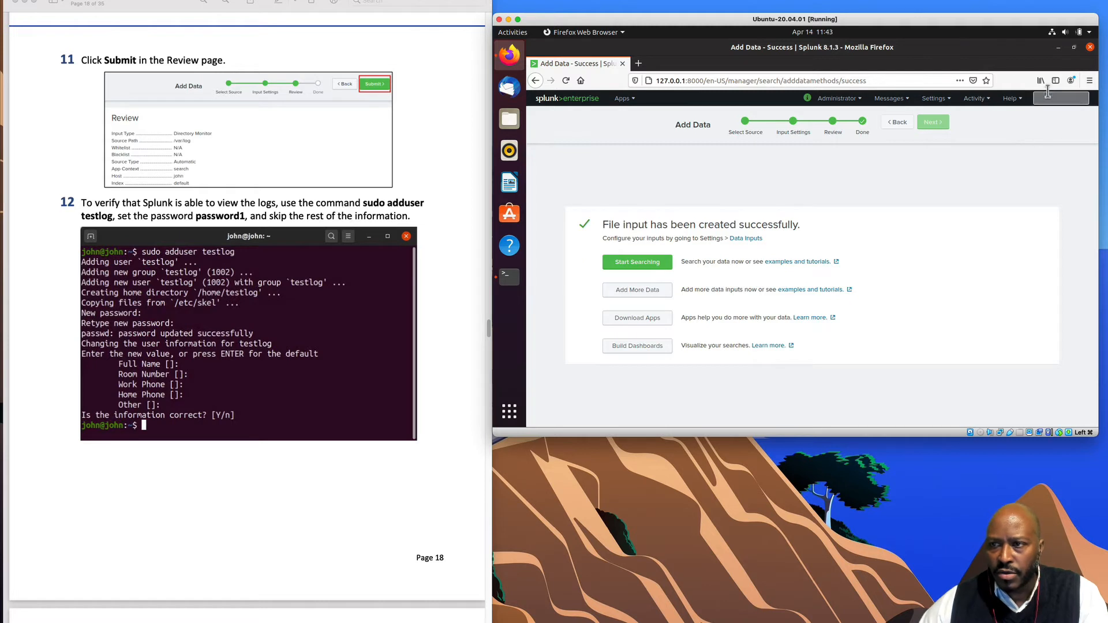
pyautogui.click(1058, 47)
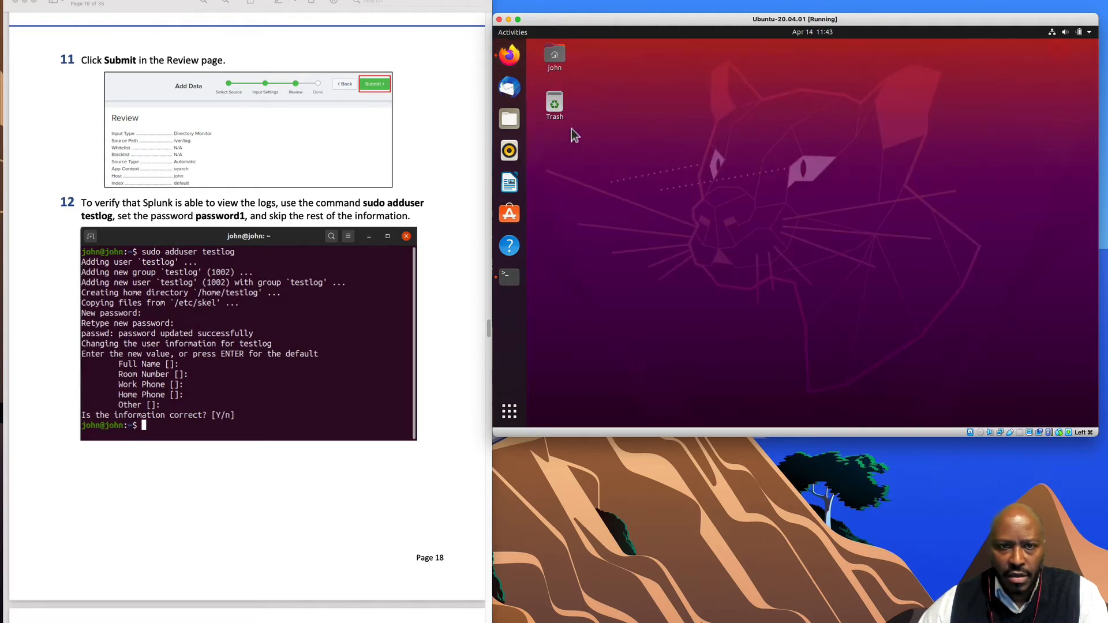
# - Open a Terminal and run sudo adduser testlog
pyautogui.click(512, 33)
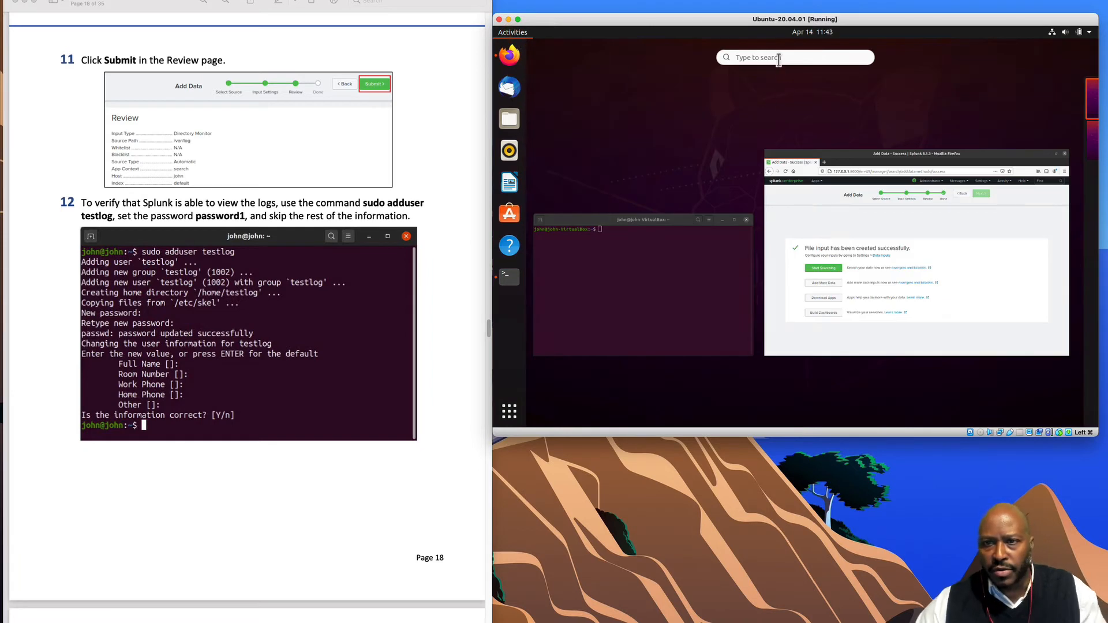
pyautogui.write('ter')
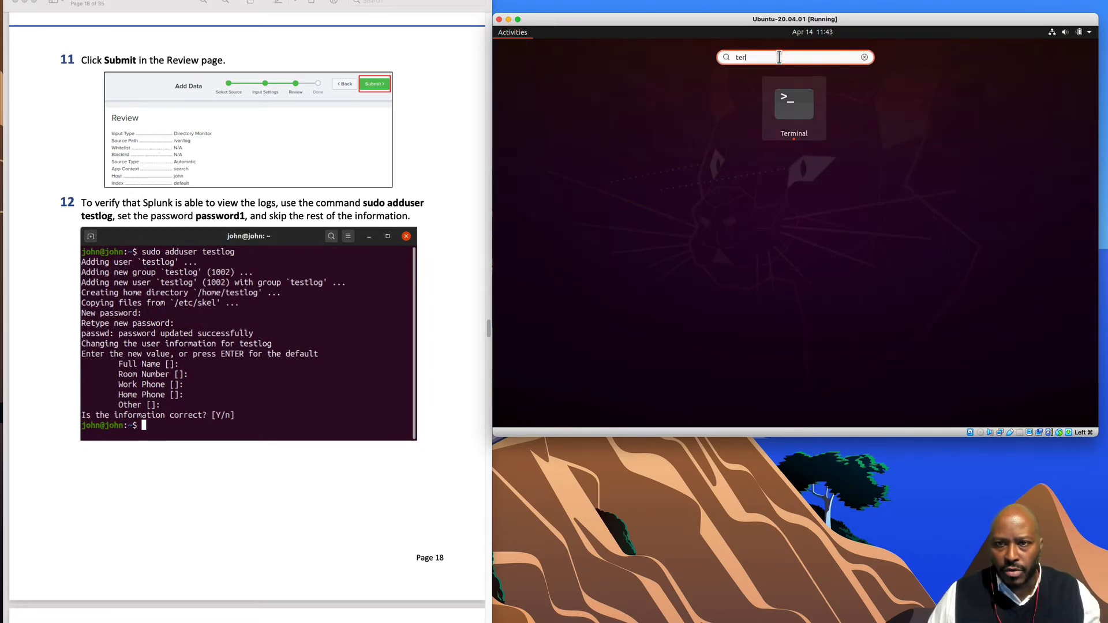
pyautogui.press('Return')
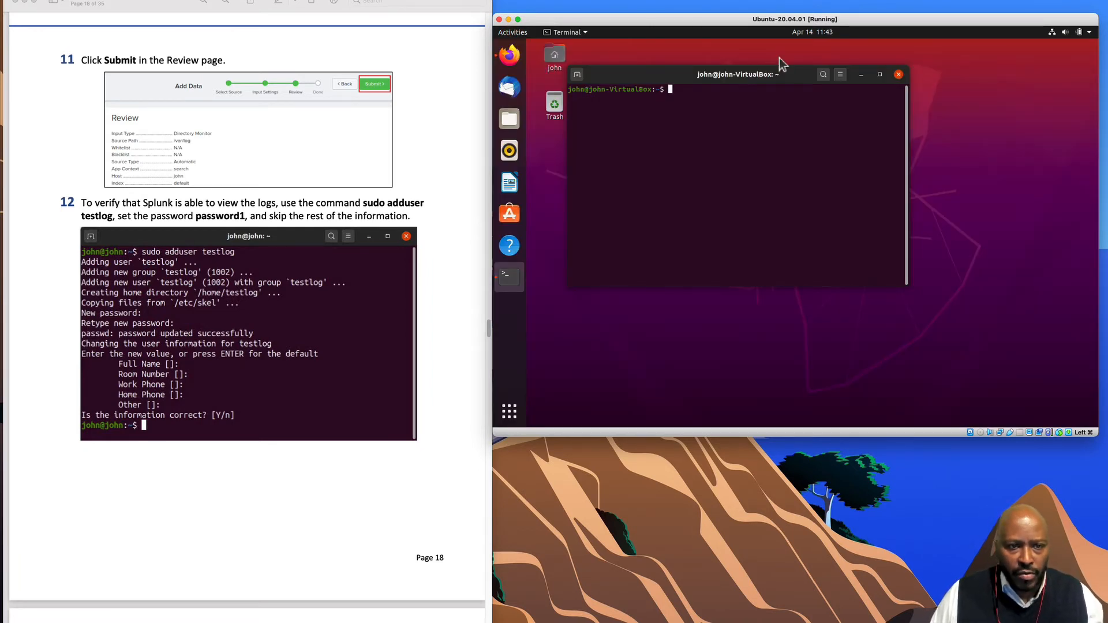
pyautogui.write('sudo addse')
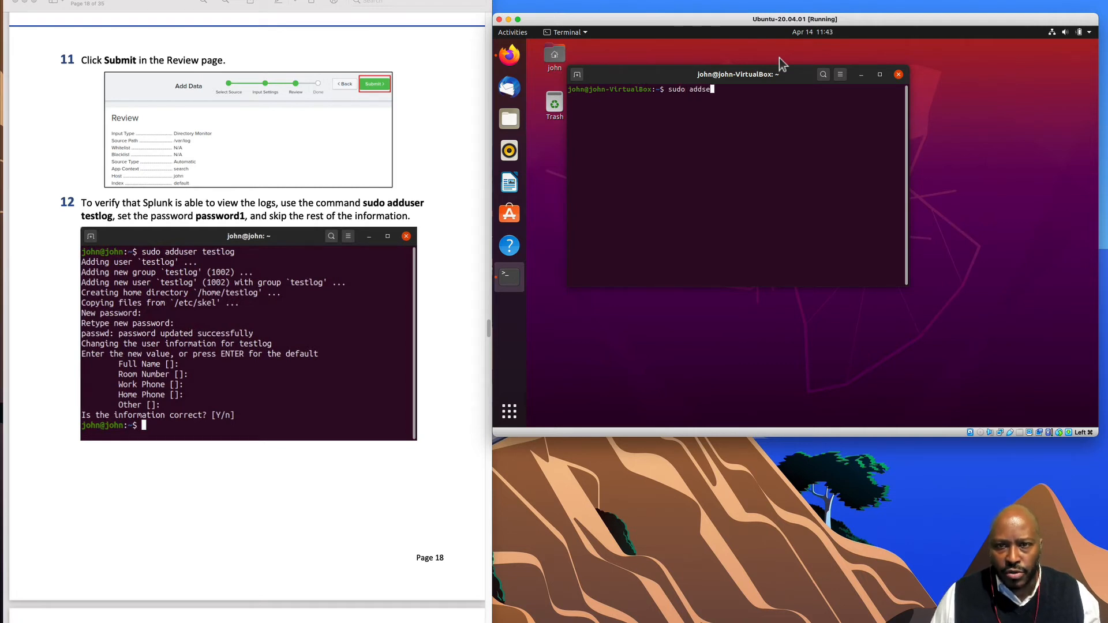
pyautogui.press('BackSpace')
pyautogui.write('user ')
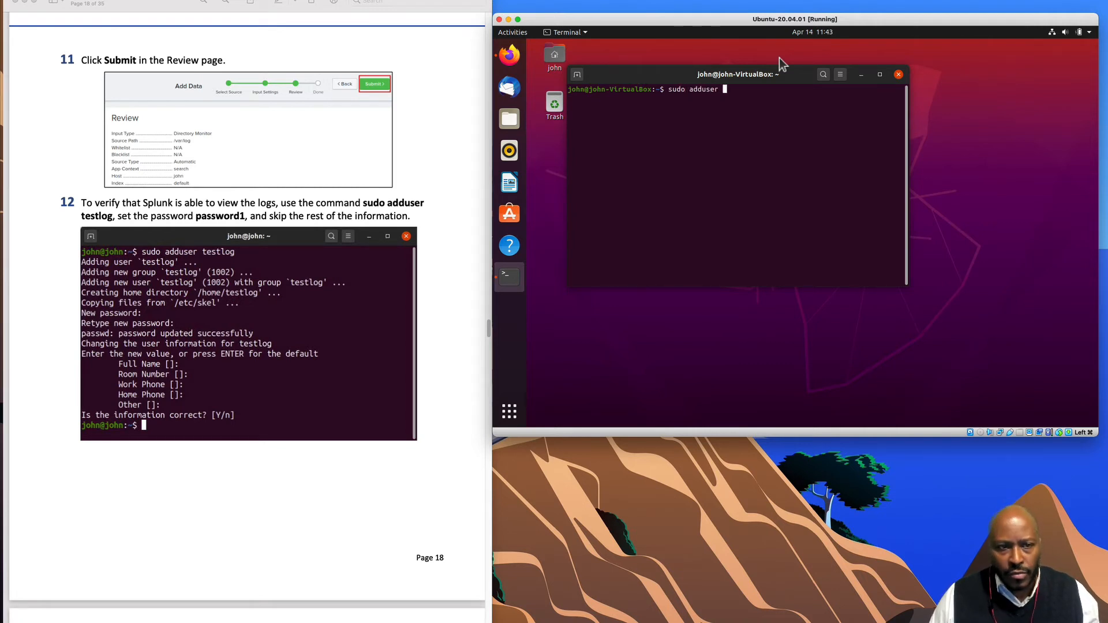
pyautogui.write('testlog')
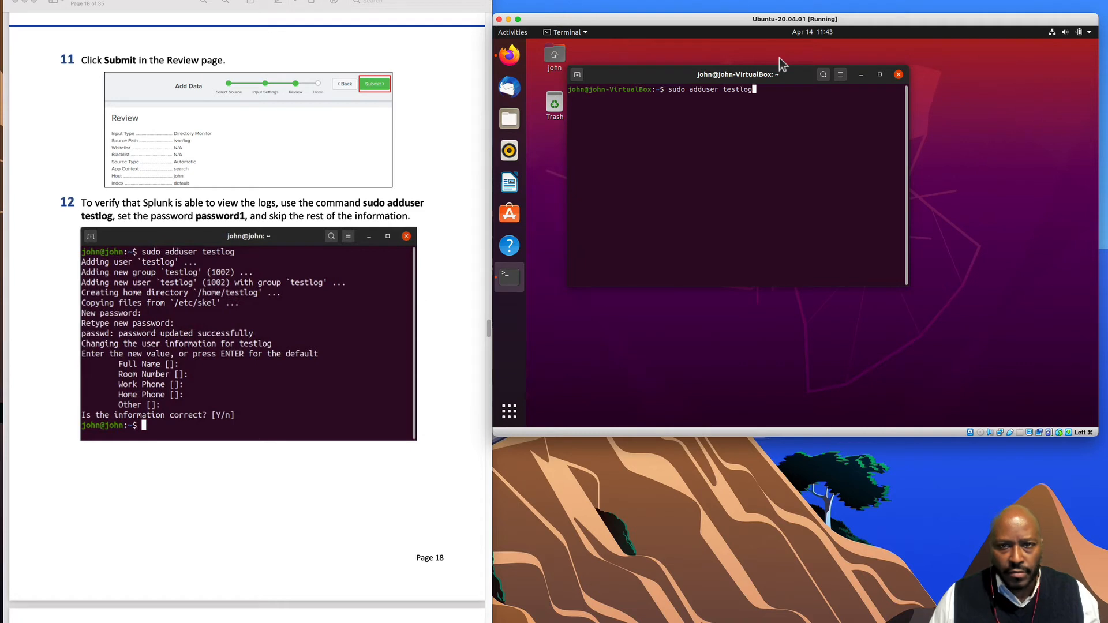
pyautogui.press('Return')
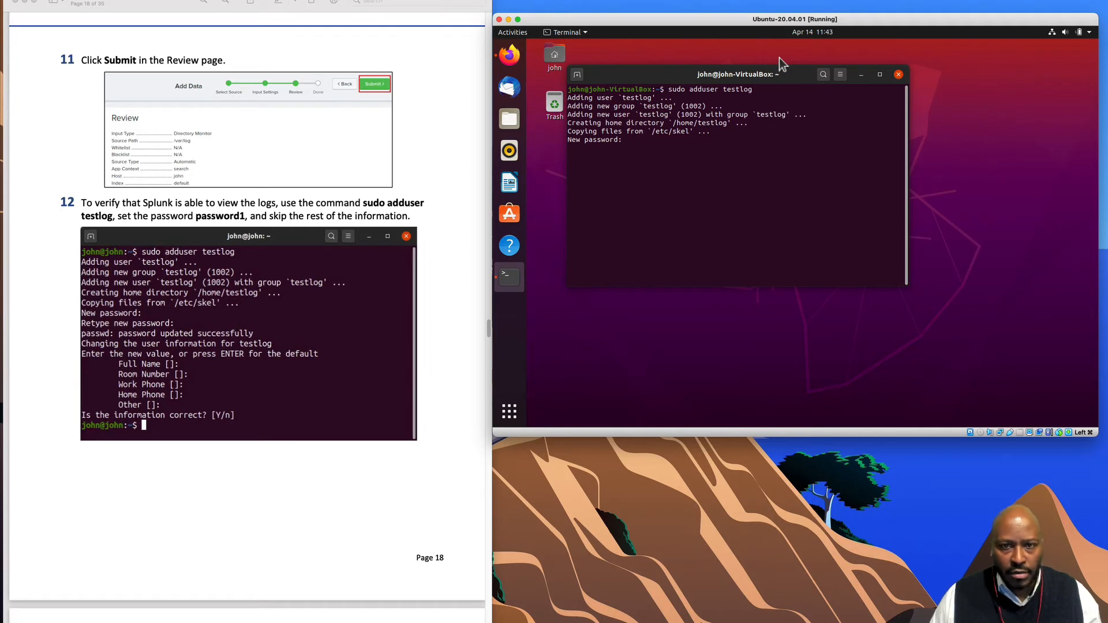
# - Set testlog's password, retrying with y after a mismatch, skip all details and confirm
pyautogui.press('Return')
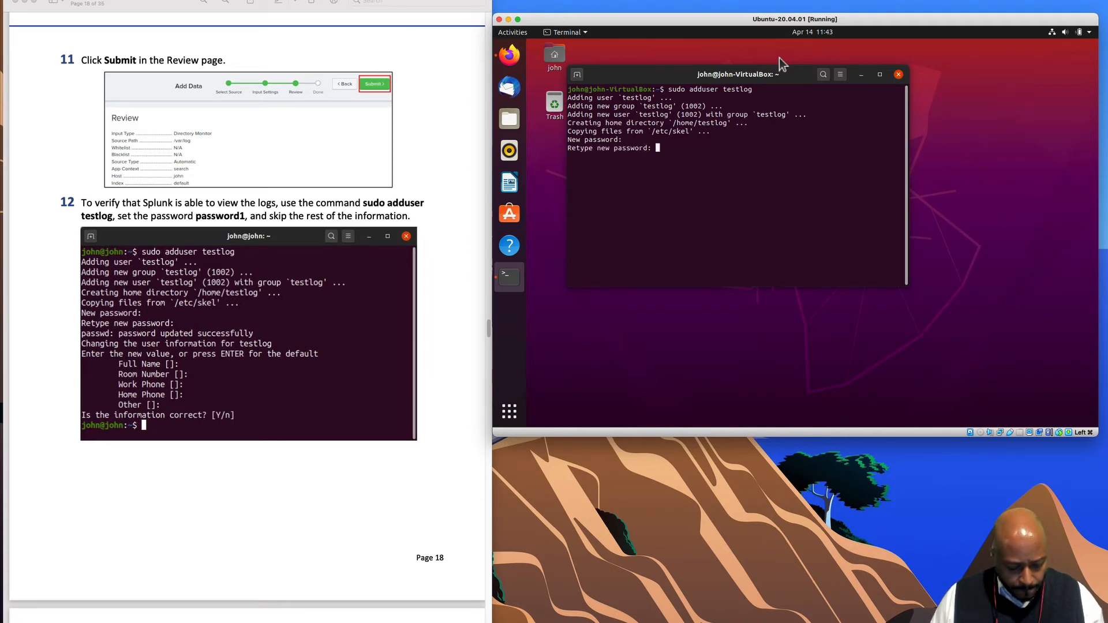
pyautogui.press('Return')
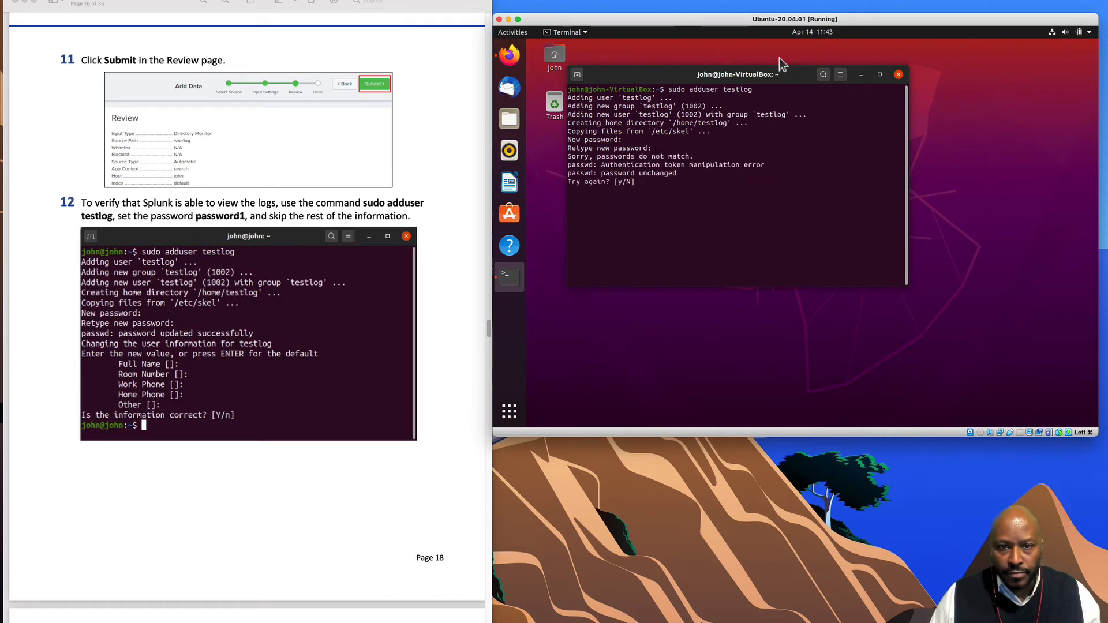
pyautogui.write('y')
pyautogui.press('Return')
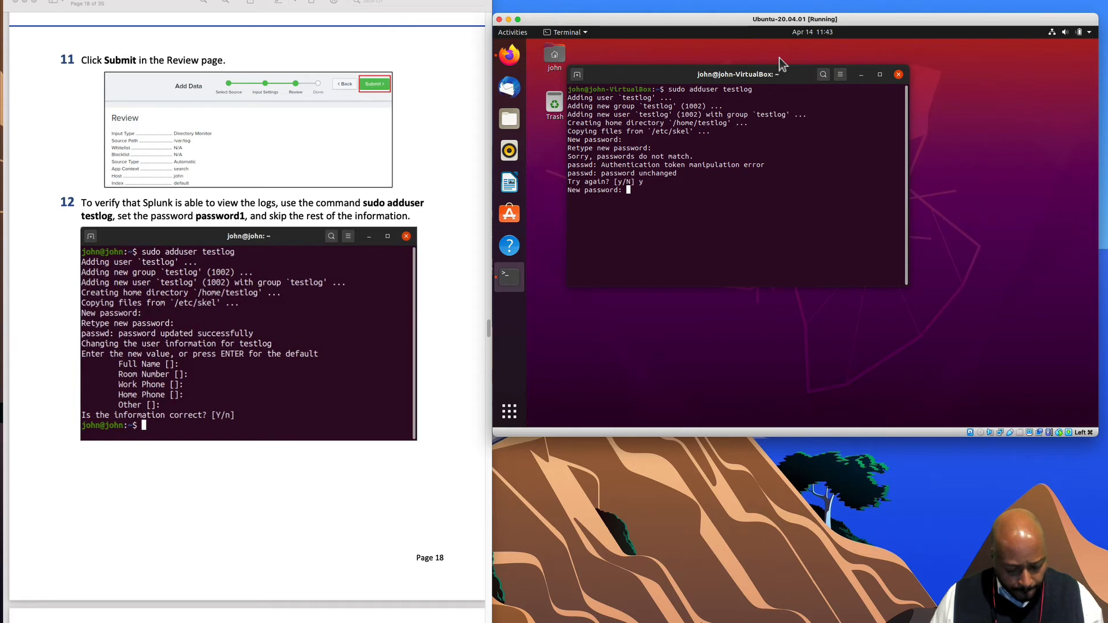
pyautogui.press('Return')
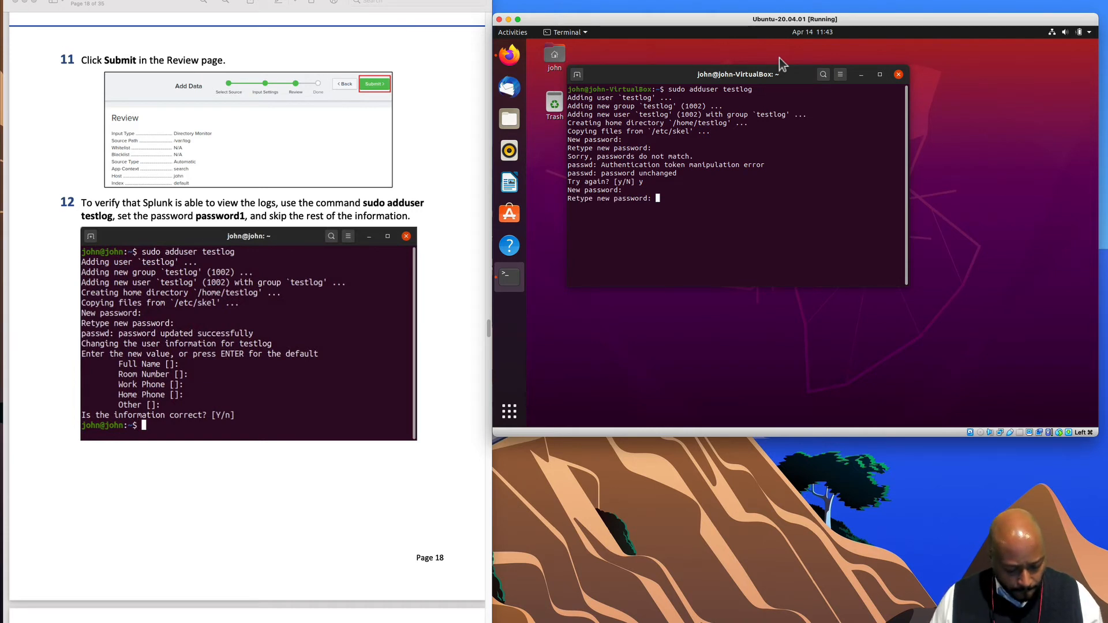
pyautogui.press('Return')
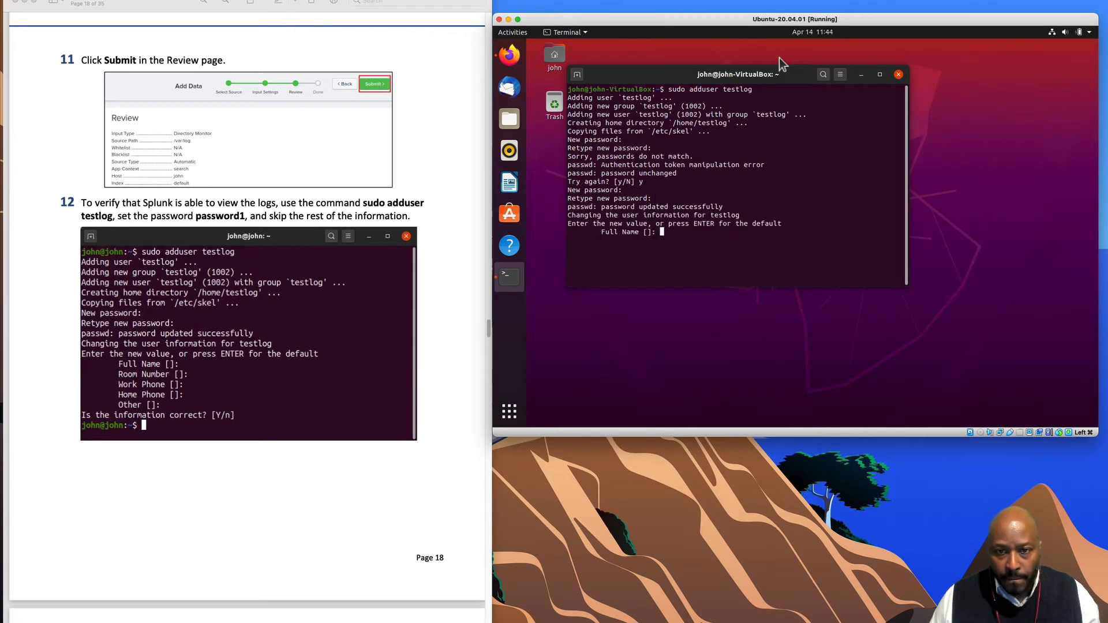
pyautogui.press('Return')
pyautogui.press('Return')
pyautogui.press('Return')
pyautogui.press('Return')
pyautogui.press('Return')
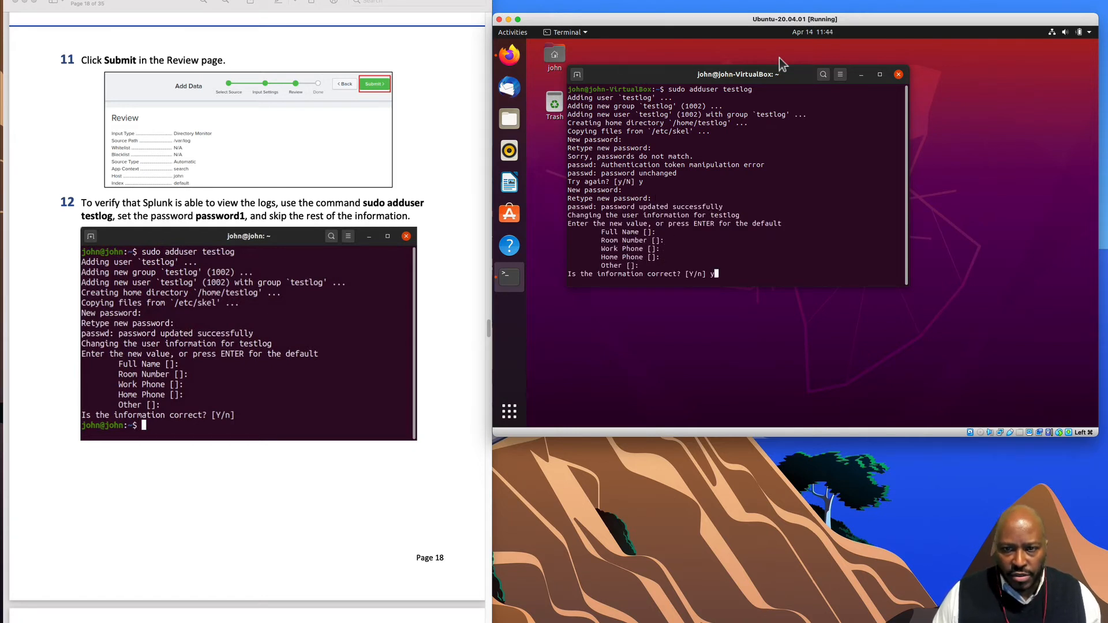
pyautogui.press('Return')
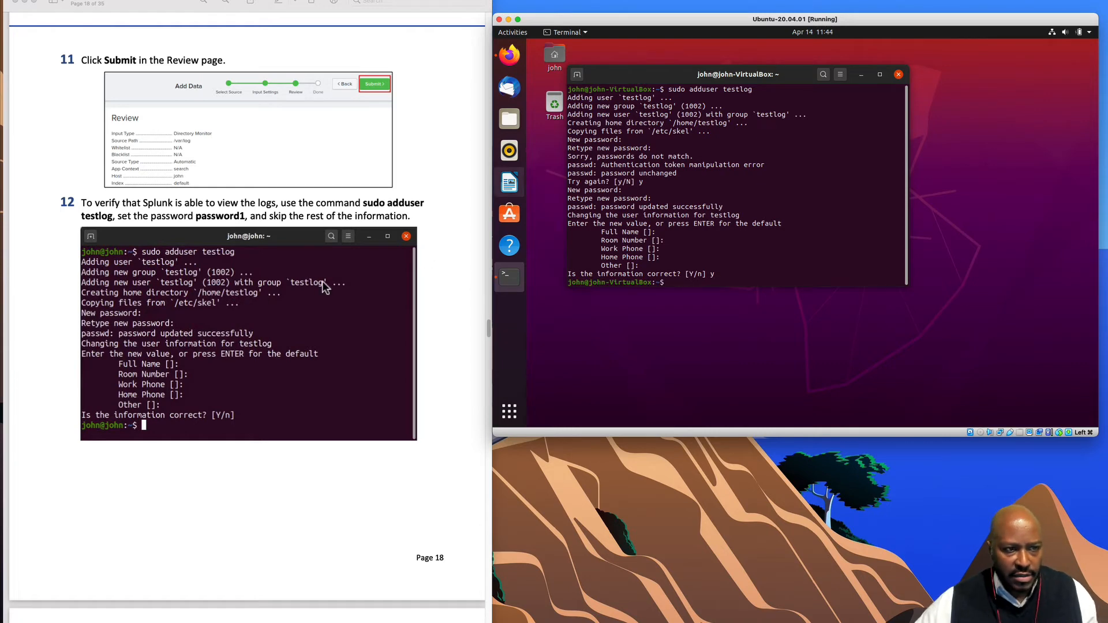
pyautogui.scroll(-5, 272, 363)
pyautogui.scroll(-6, 272, 364)
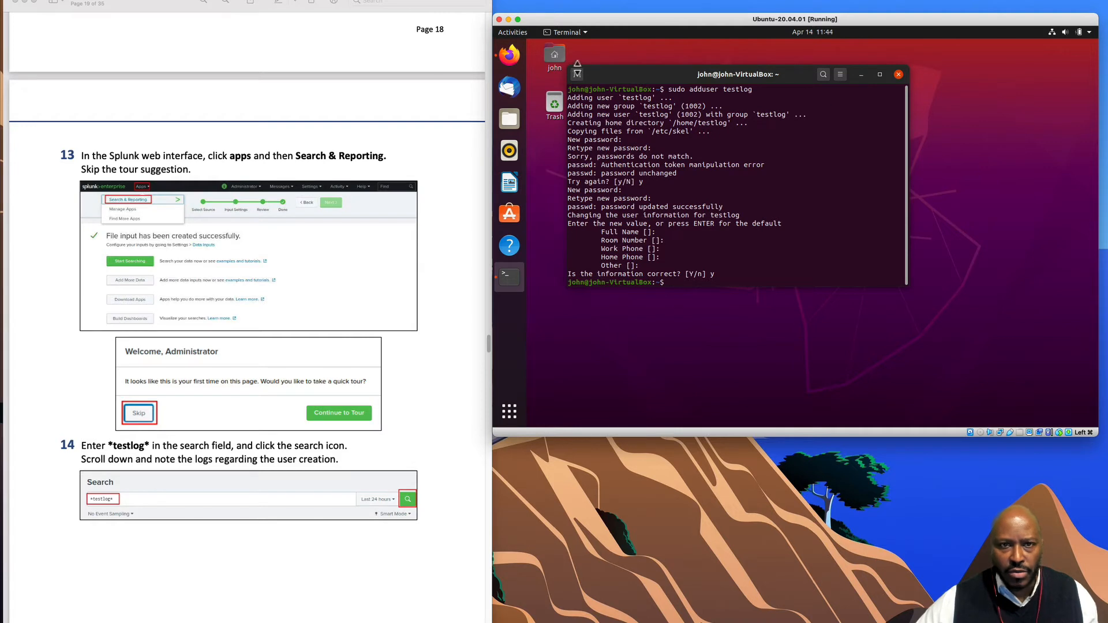
# - Switch to Firefox, open Apps > Search & Reporting in Splunk, and skip the welcome tour
pyautogui.click(861, 74)
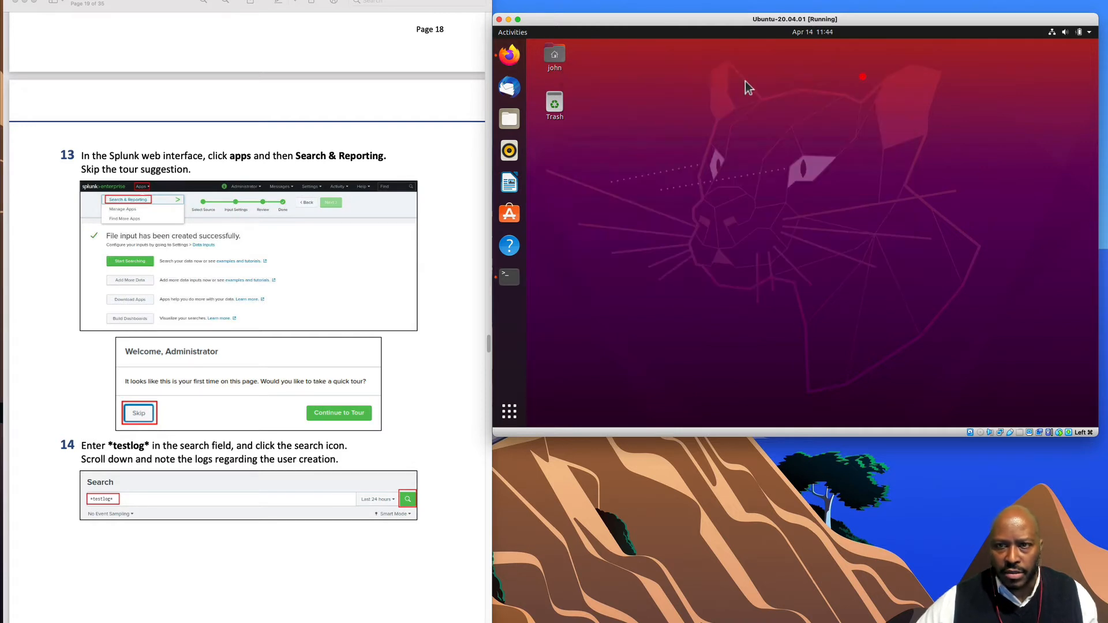
pyautogui.click(510, 57)
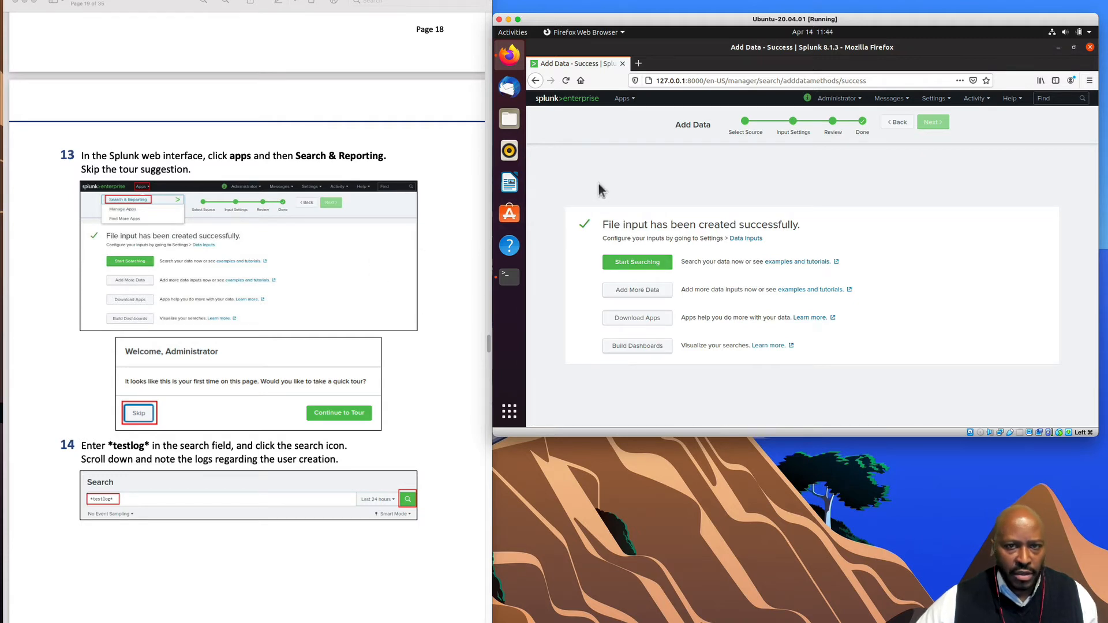
pyautogui.click(624, 98)
pyautogui.click(617, 117)
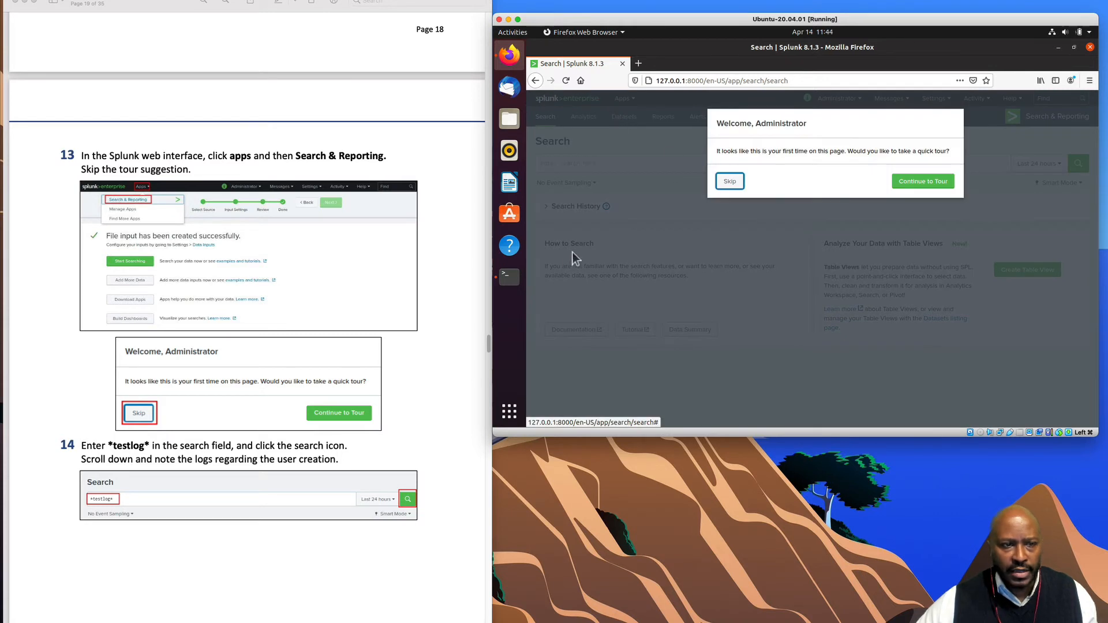
pyautogui.scroll(-1, 465, 363)
pyautogui.click(731, 182)
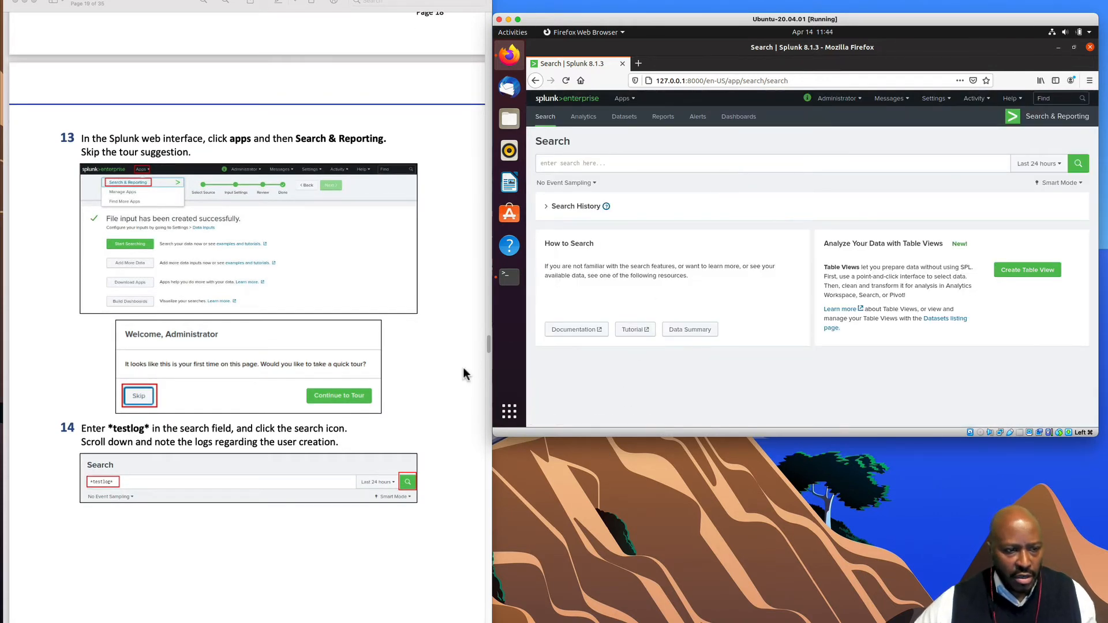
# - Copy the *testlog* search term from the PDF guide
pyautogui.scroll(-10, 465, 374)
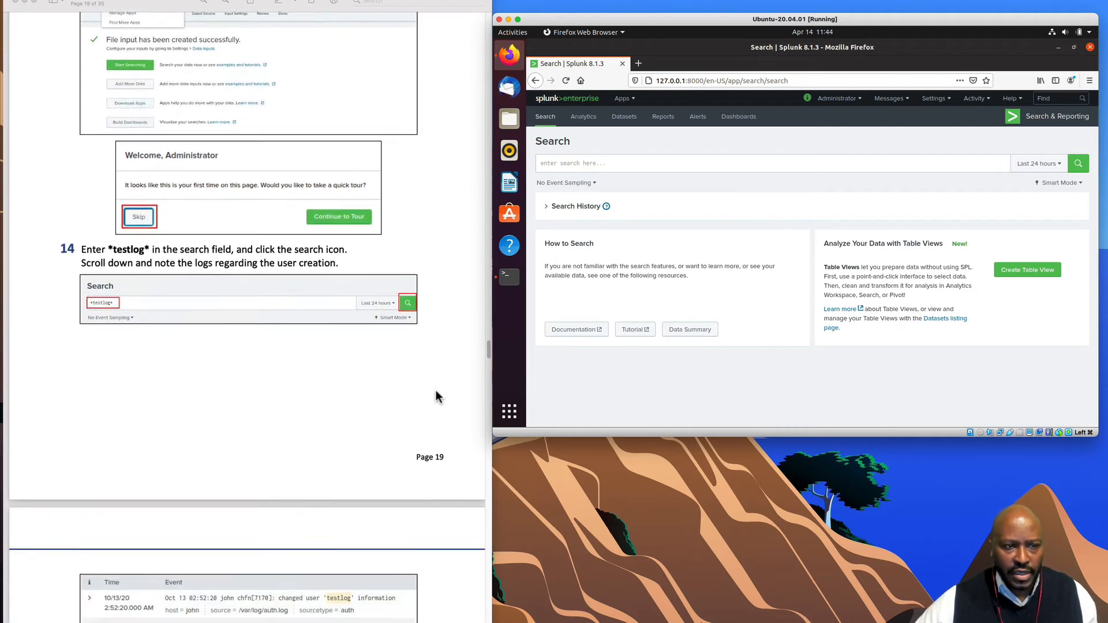
pyautogui.scroll(-3, 437, 397)
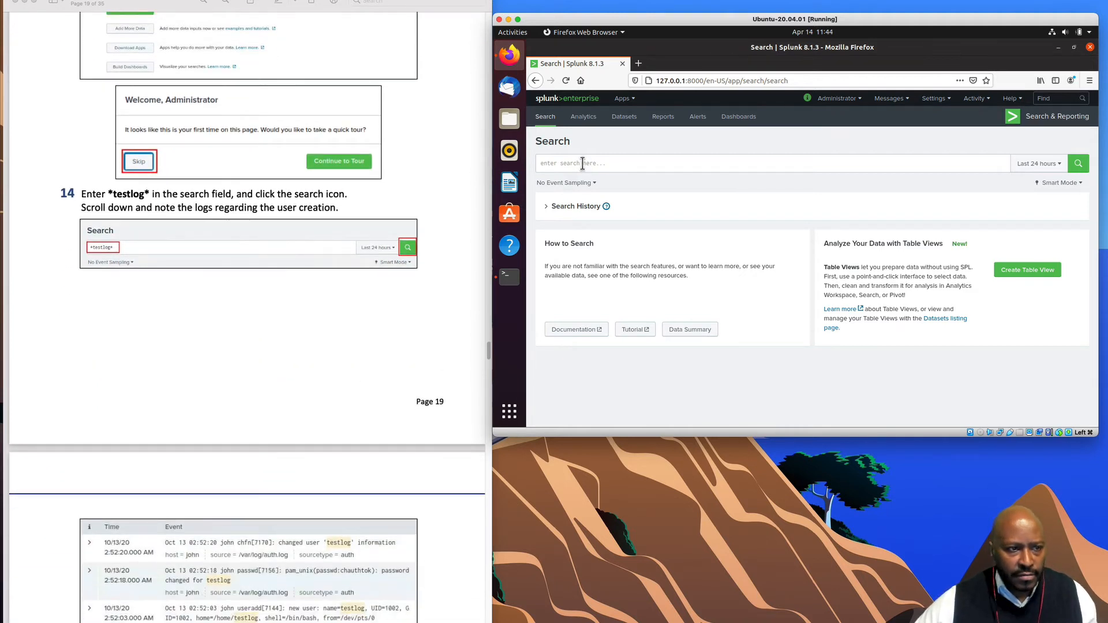
pyautogui.click(583, 164)
pyautogui.click(114, 198)
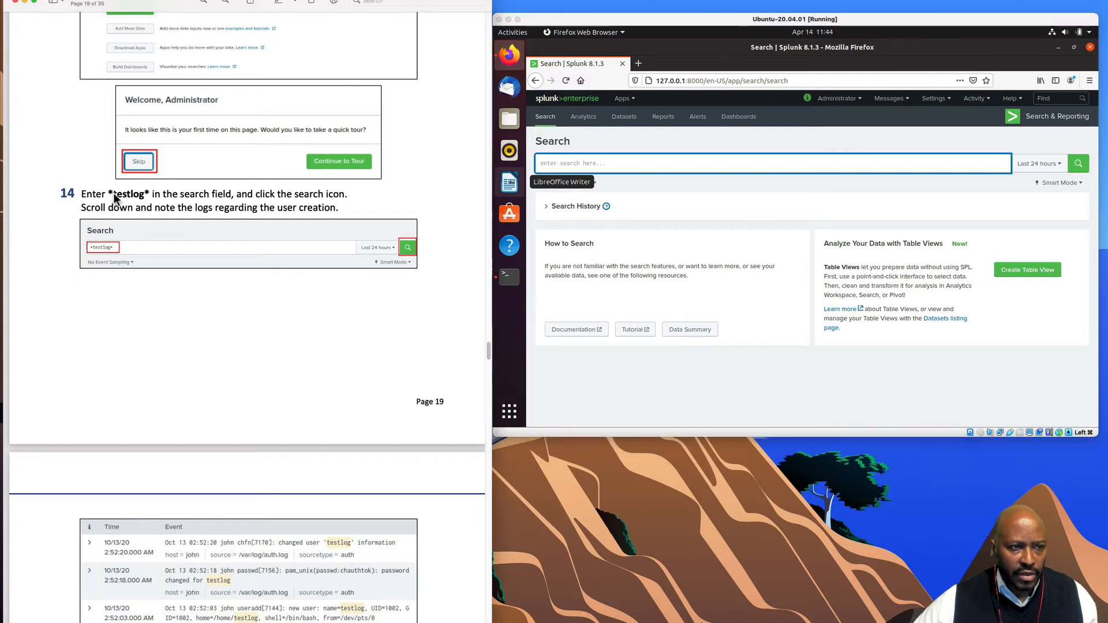
pyautogui.moveTo(108, 194); pyautogui.dragTo(148, 193)
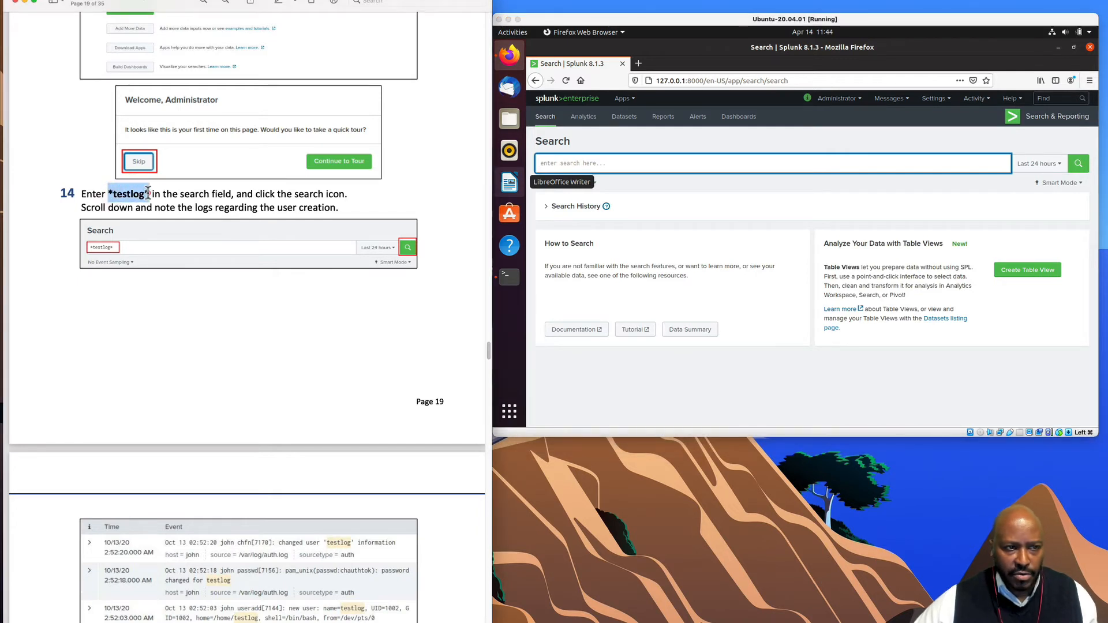
pyautogui.rightClick(148, 193)
pyautogui.click(173, 230)
# - Paste *testlog* into Splunk's search field, run the search, and make the VM window taller
pyautogui.click(554, 168)
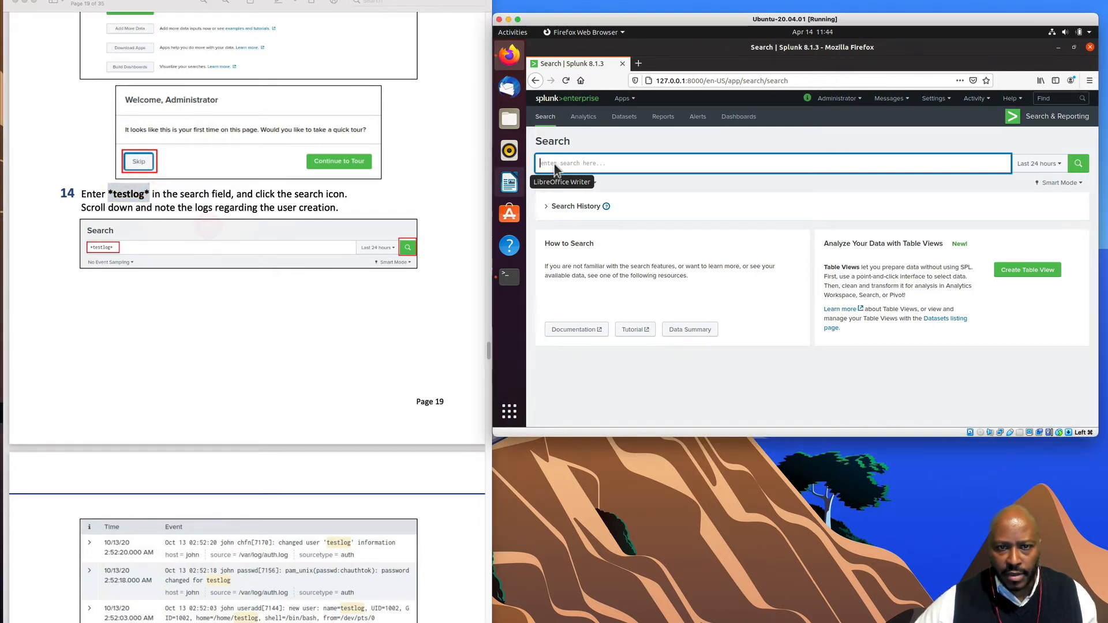
pyautogui.rightClick(555, 167)
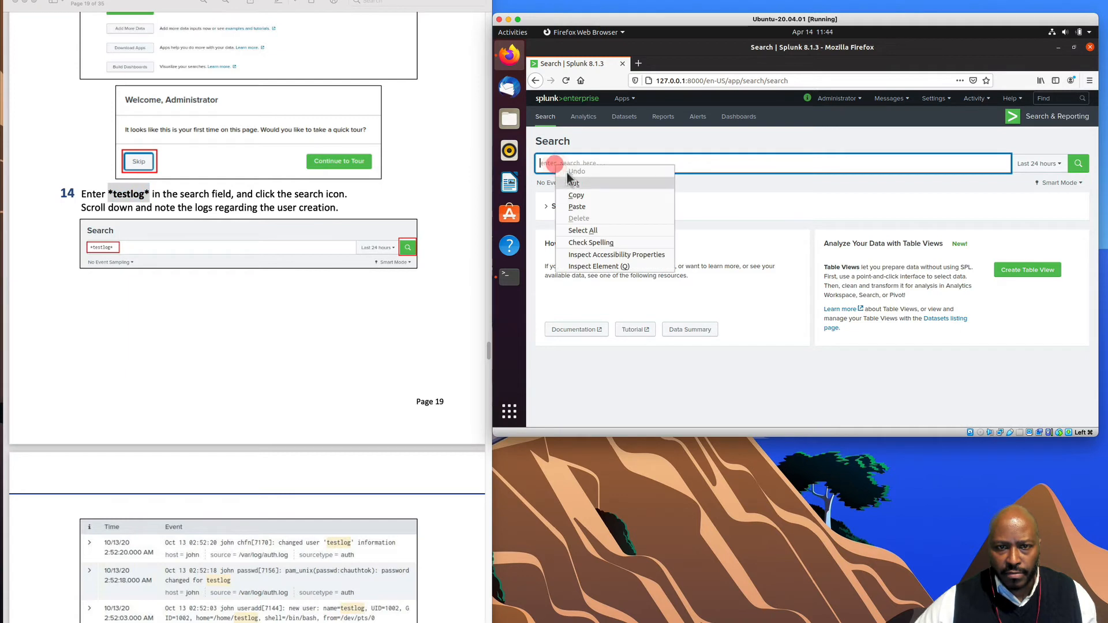
pyautogui.click(587, 204)
pyautogui.scroll(-2, 357, 400)
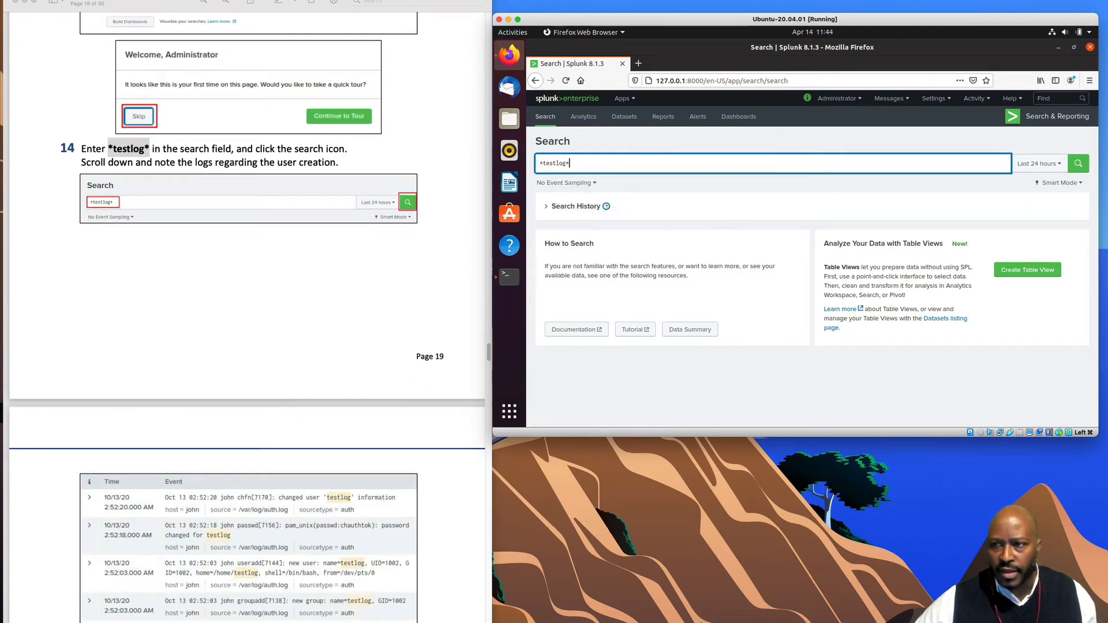
pyautogui.click(1078, 164)
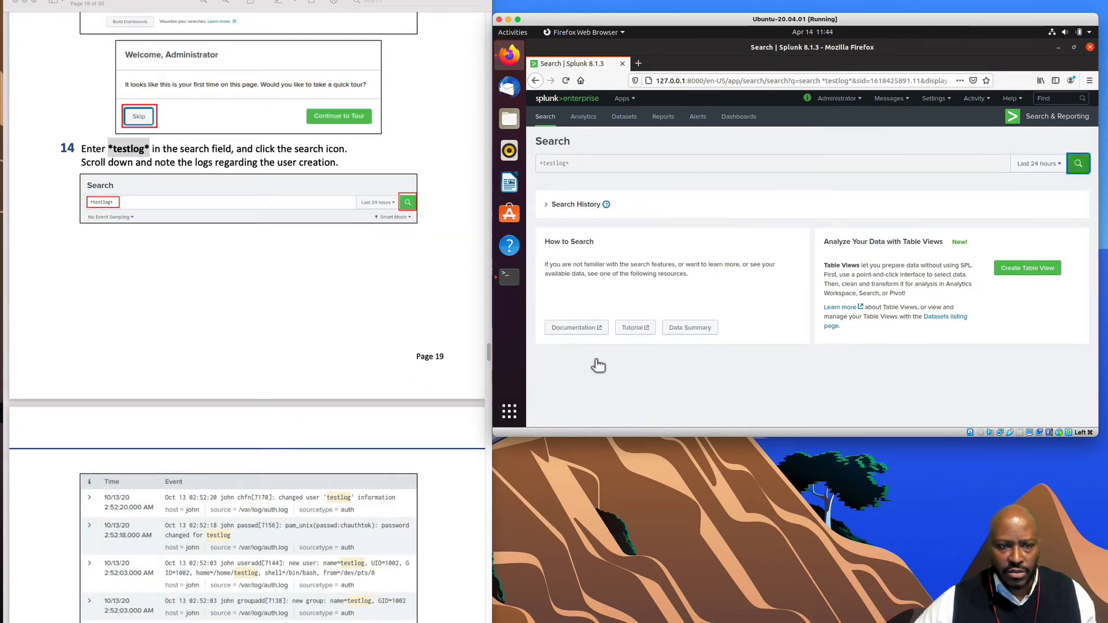
pyautogui.scroll(-8, 404, 443)
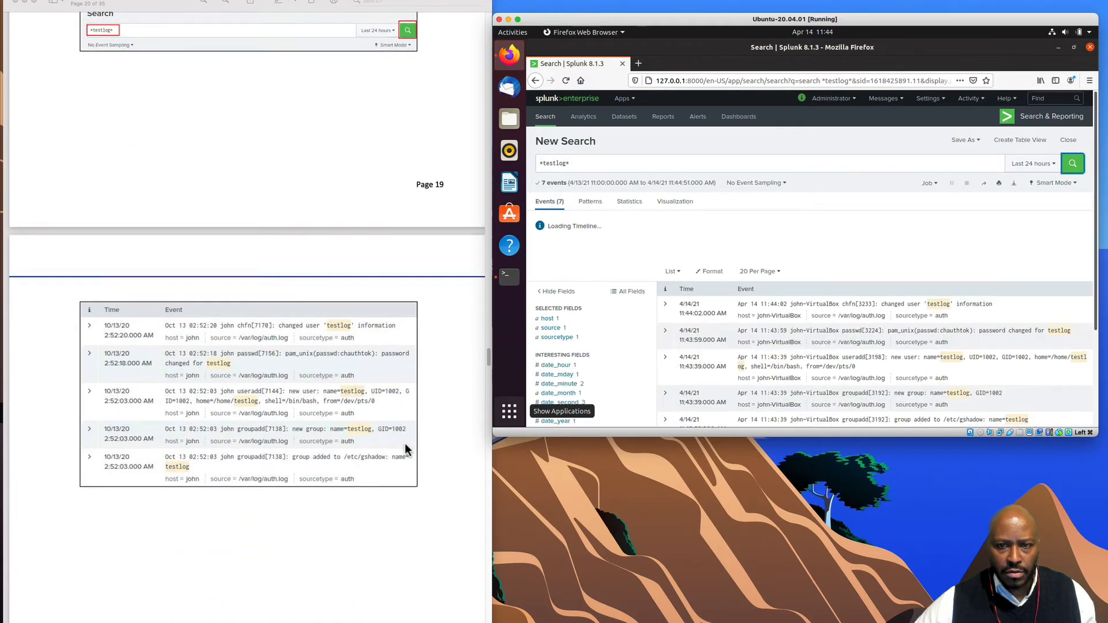
pyautogui.scroll(-5, 404, 443)
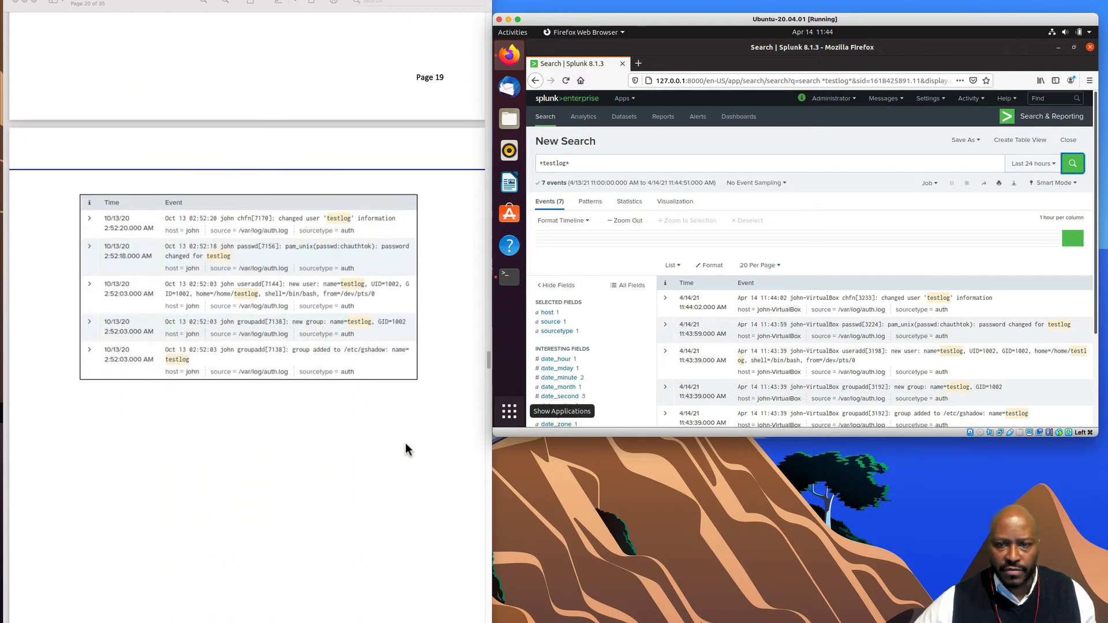
pyautogui.scroll(-2, 816, 352)
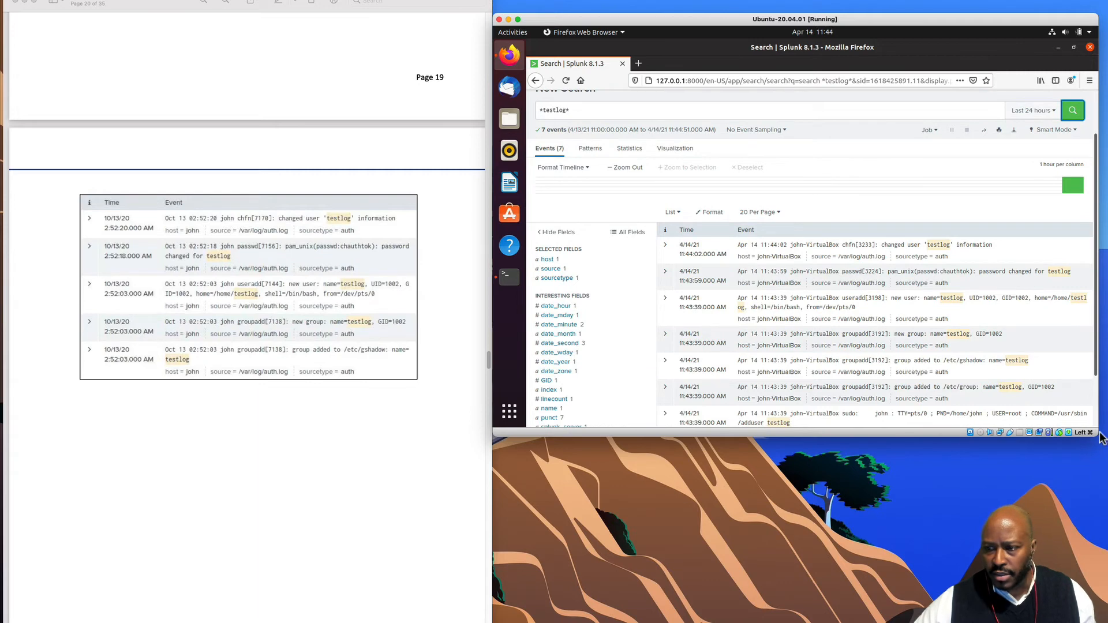
pyautogui.moveTo(1096, 440); pyautogui.dragTo(1096, 604)
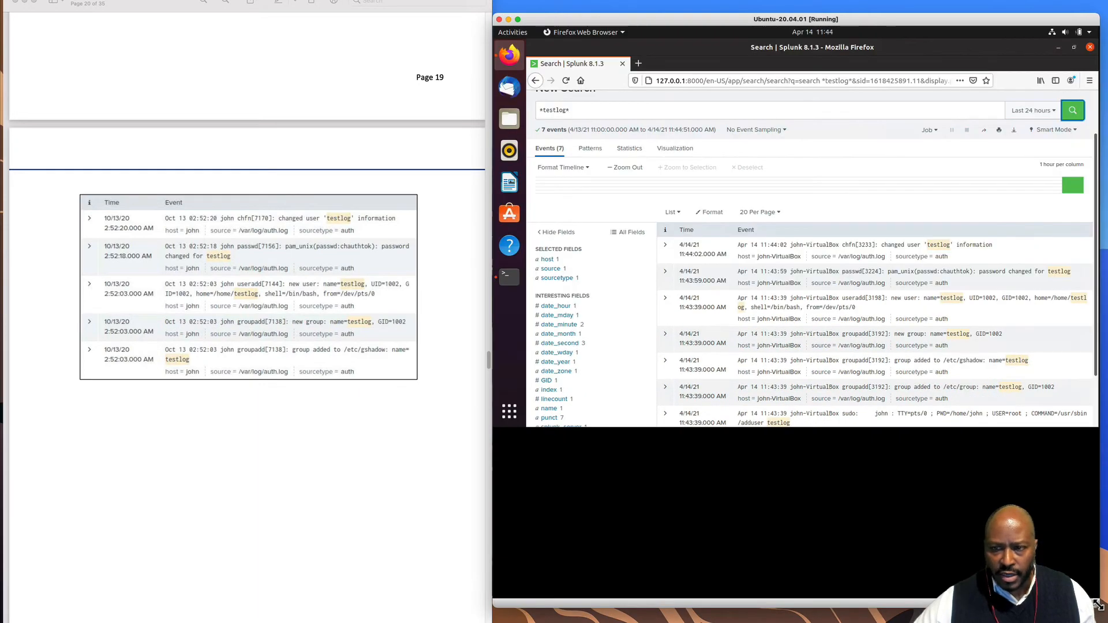
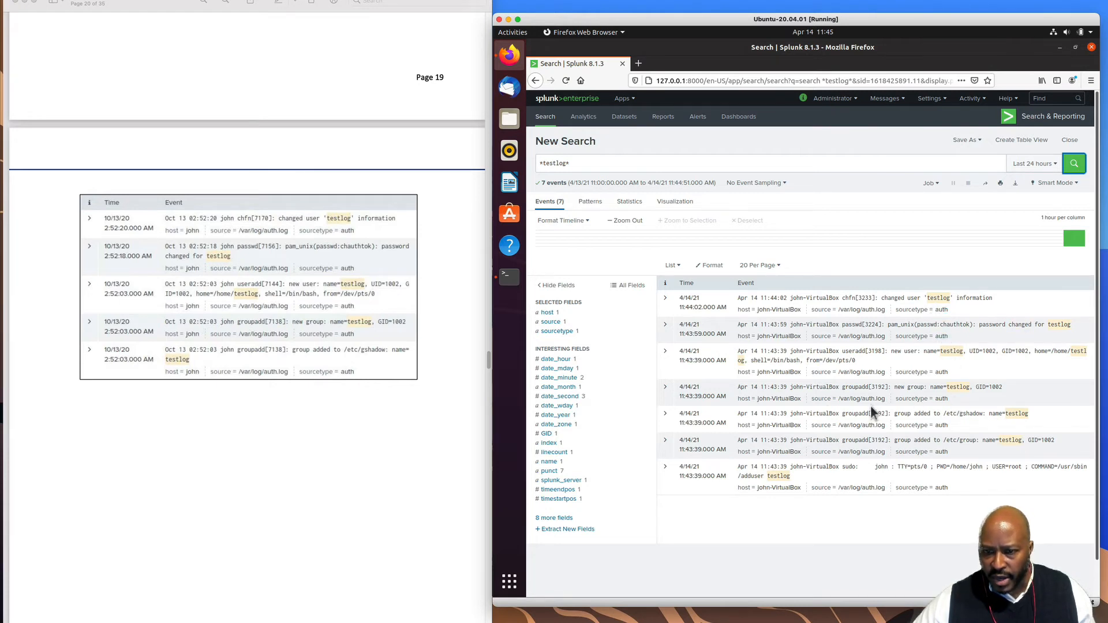
# - Minimize the Ubuntu VM and show the running Windows 10 VM from VirtualBox Manager
pyautogui.scroll(-10, 417, 404)
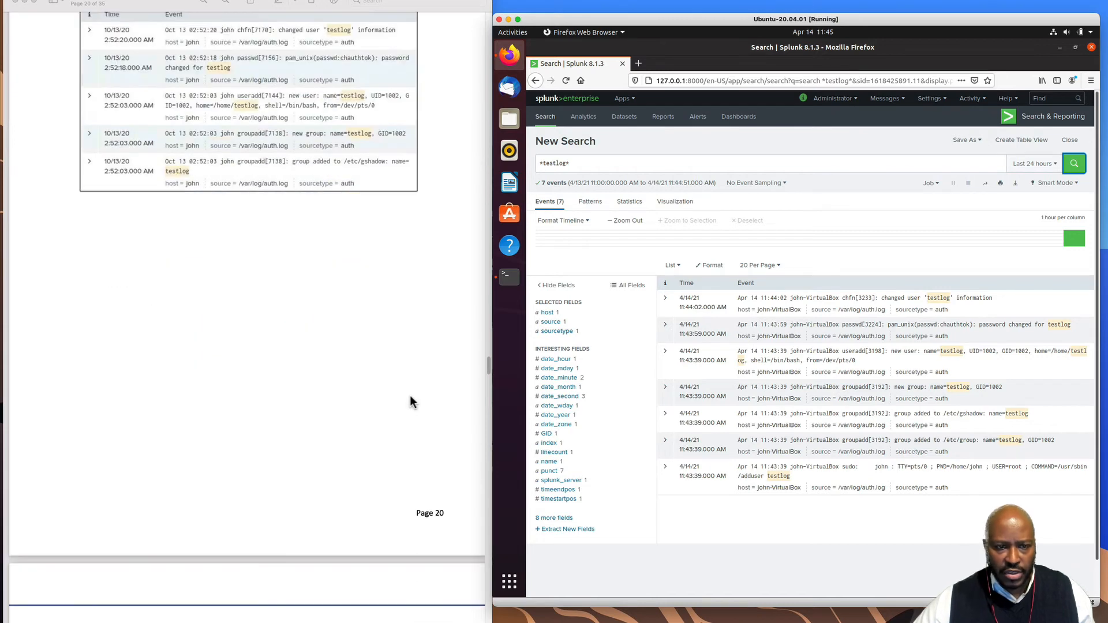
pyautogui.scroll(-2, 410, 392)
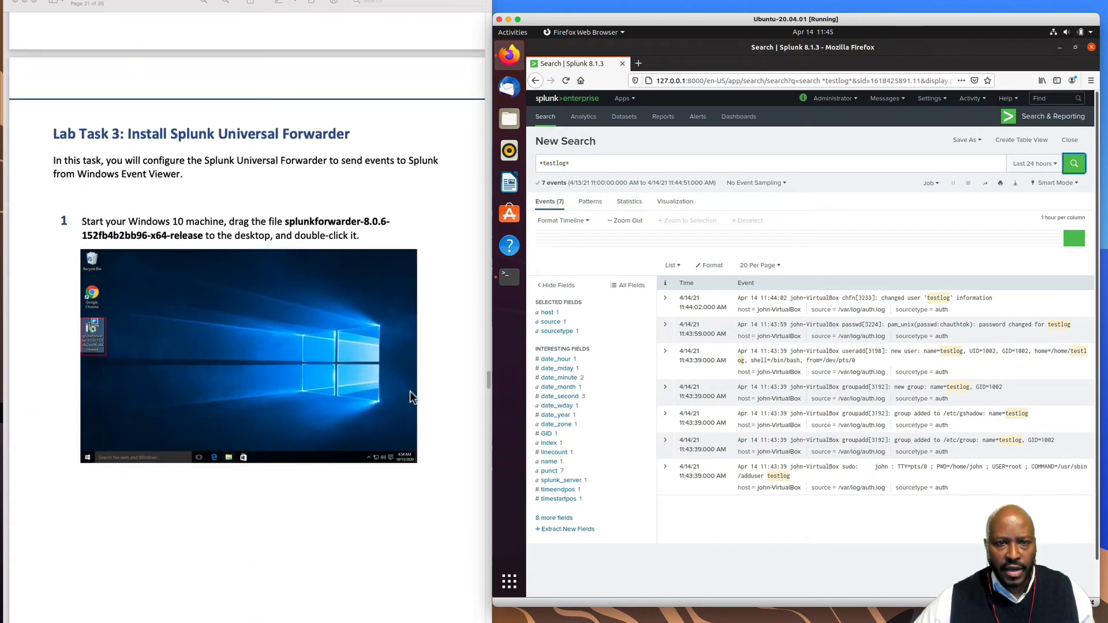
pyautogui.scroll(-1, 410, 391)
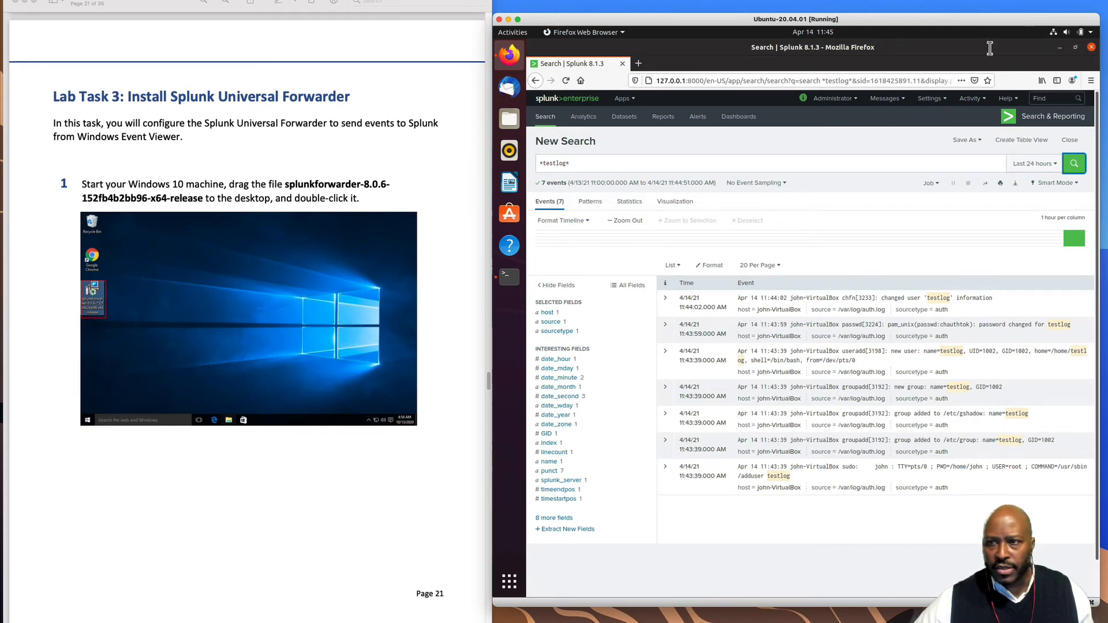
pyautogui.click(508, 19)
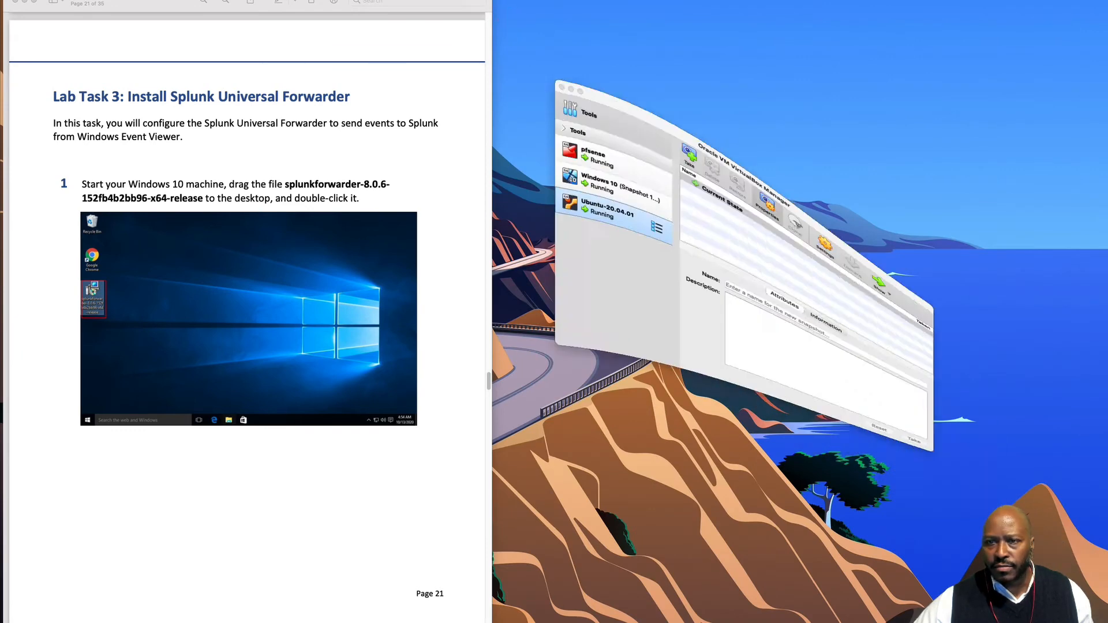
pyautogui.click(562, 175)
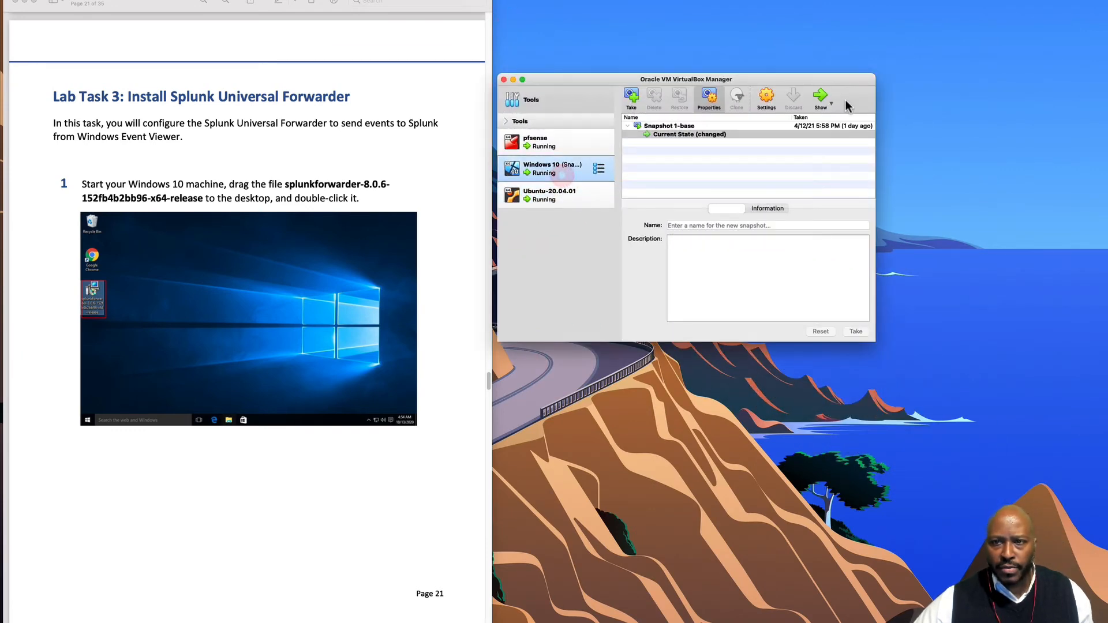
pyautogui.click(820, 99)
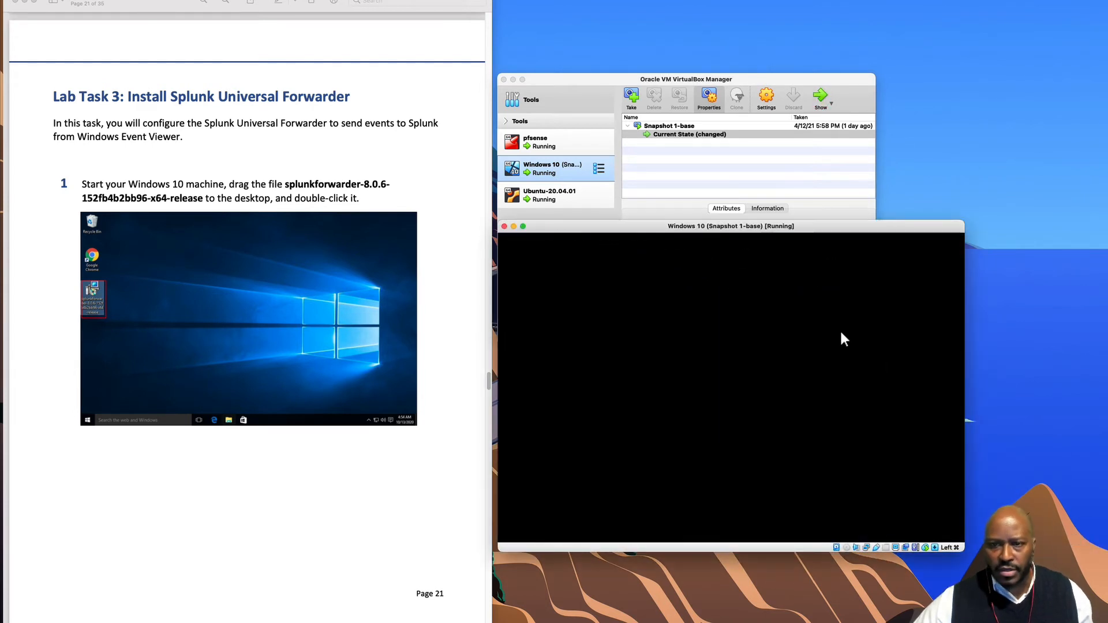
# - Hide the Manager, then move the Windows 10 VM window to the top and enlarge it
pyautogui.click(513, 79)
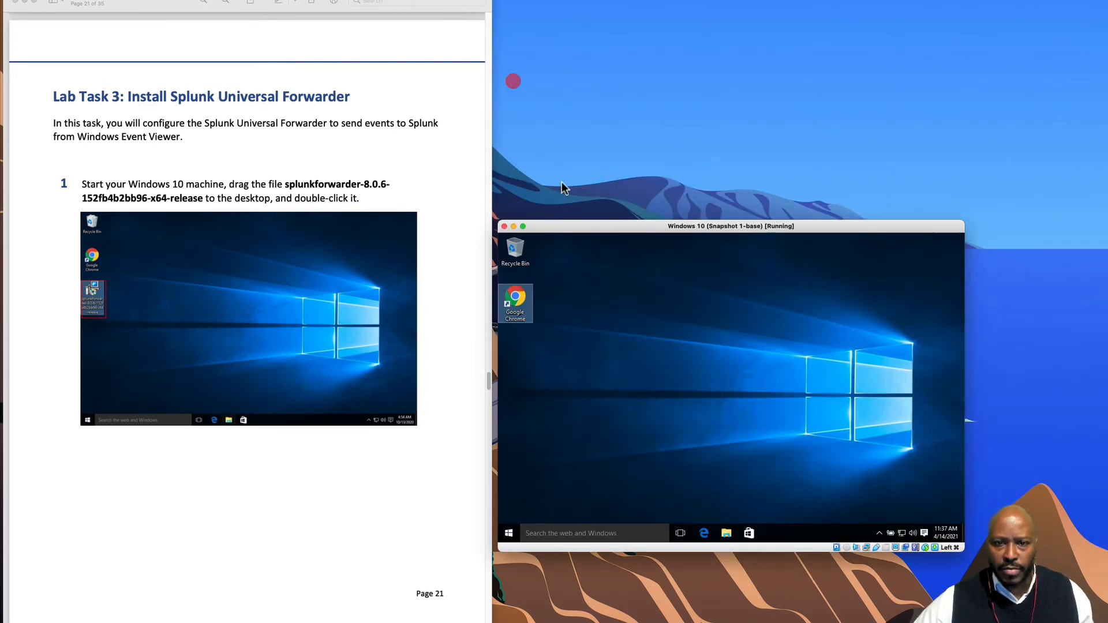
pyautogui.moveTo(593, 226); pyautogui.dragTo(590, 63)
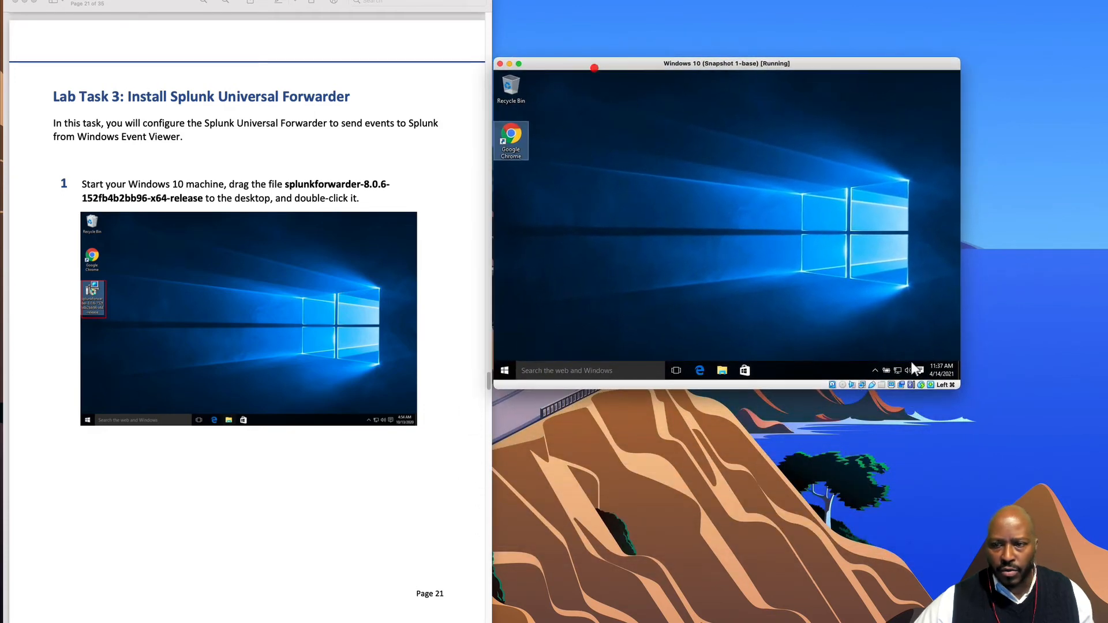
pyautogui.moveTo(960, 387); pyautogui.dragTo(1077, 518)
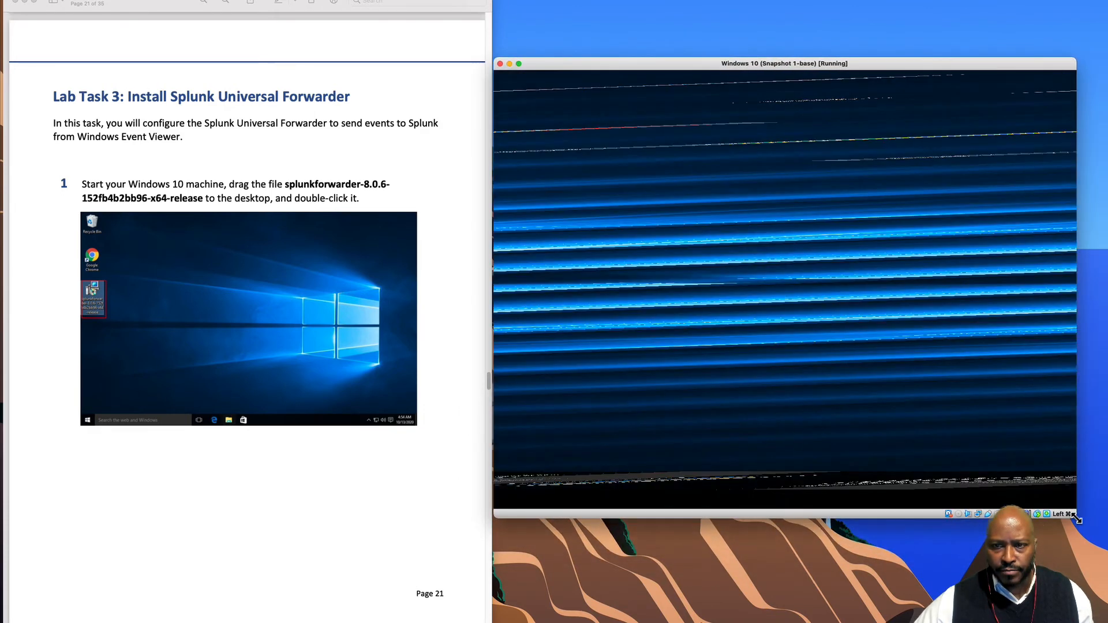
pyautogui.scroll(-5, 422, 401)
pyautogui.scroll(-8, 422, 402)
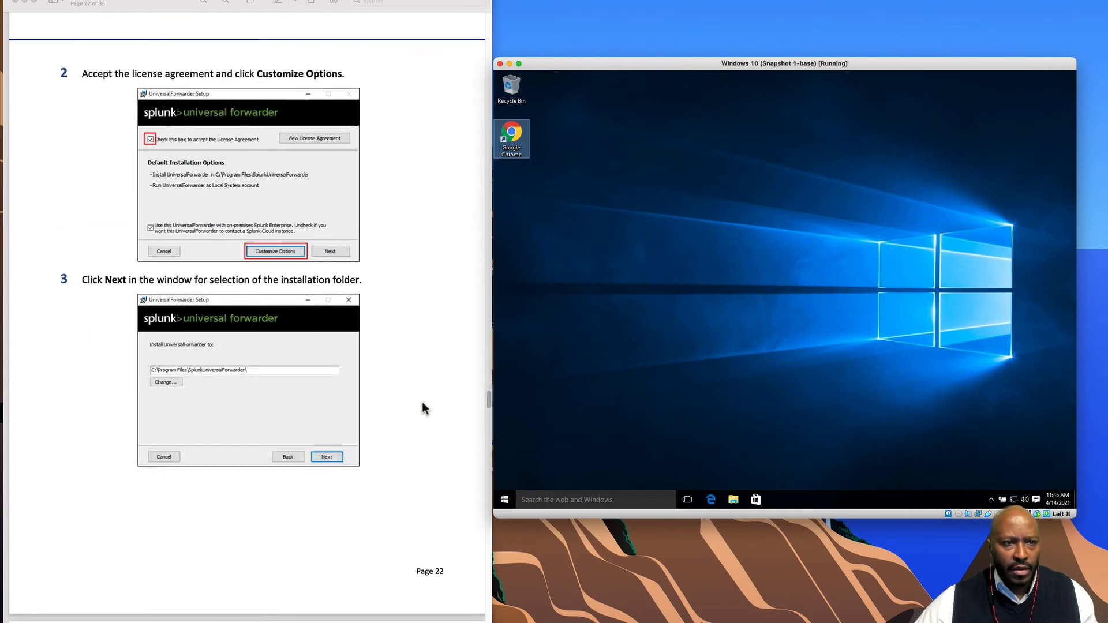
pyautogui.scroll(10, 423, 403)
pyautogui.scroll(1, 430, 408)
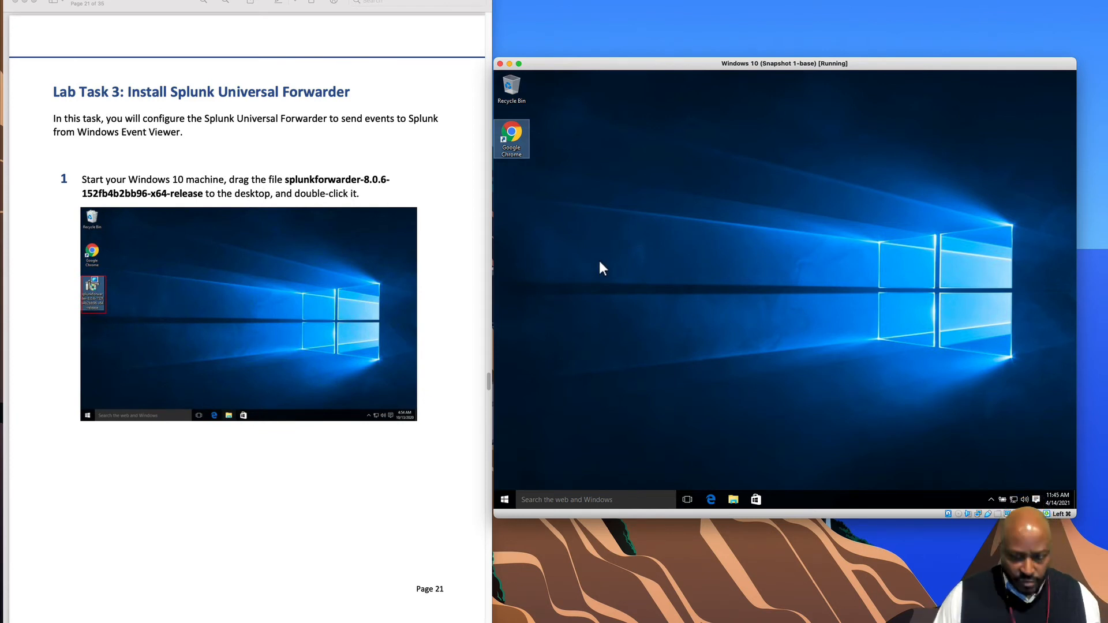
# - Copy the splunkforwarder-8.0.6 x64 .msi from the Mac's Downloads onto the Windows 10 desktop's left edge
pyautogui.click(674, 561)
pyautogui.press('super+space')
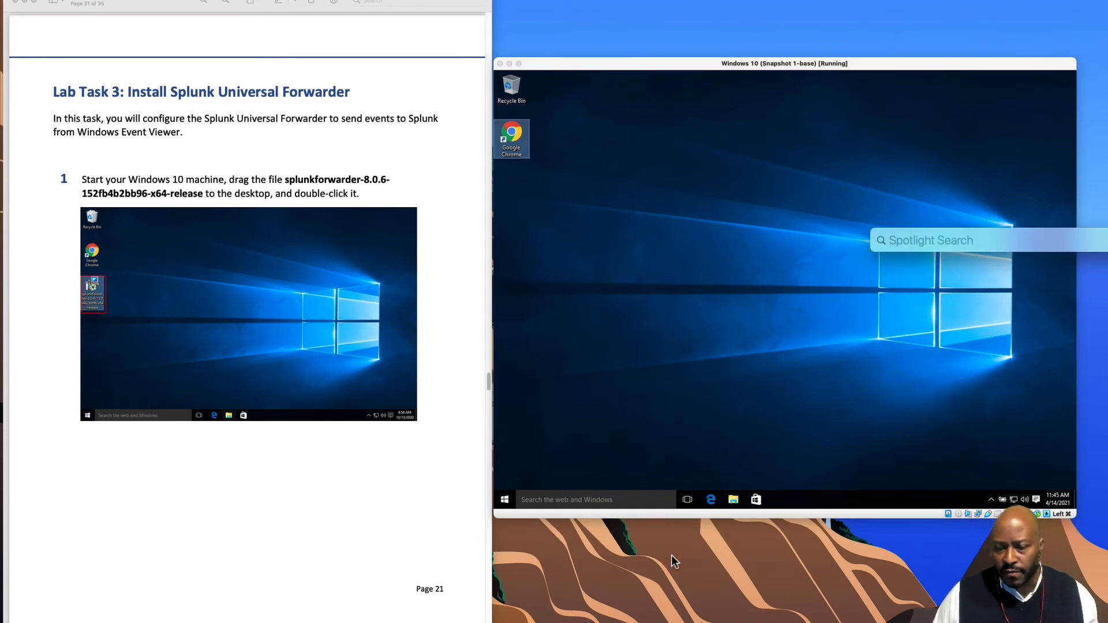
pyautogui.write('downloads')
pyautogui.press('Return')
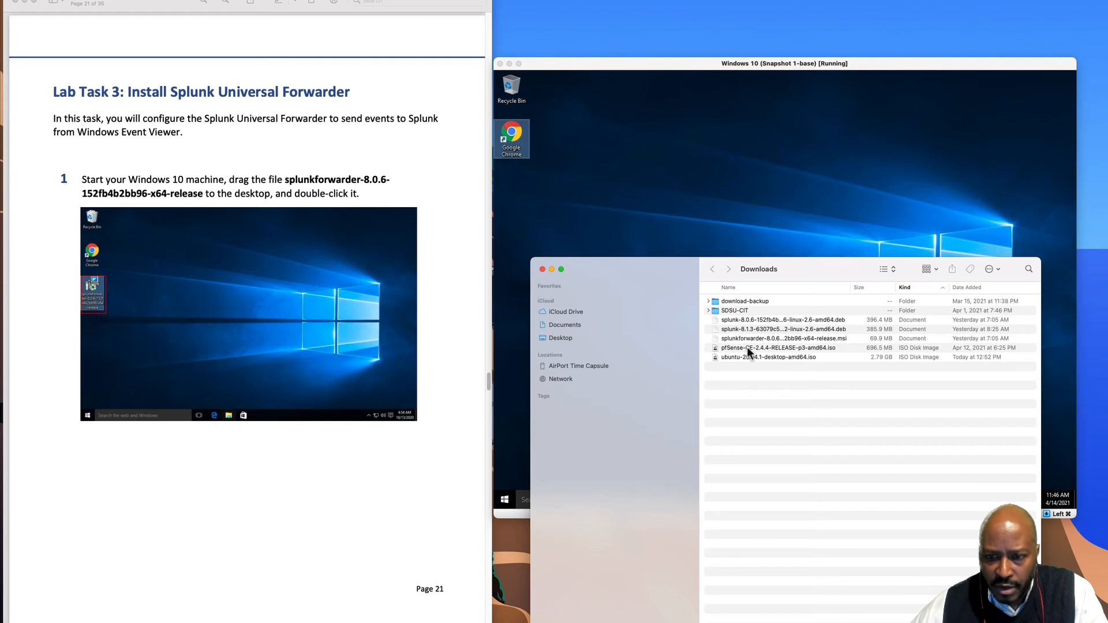
pyautogui.click(761, 341)
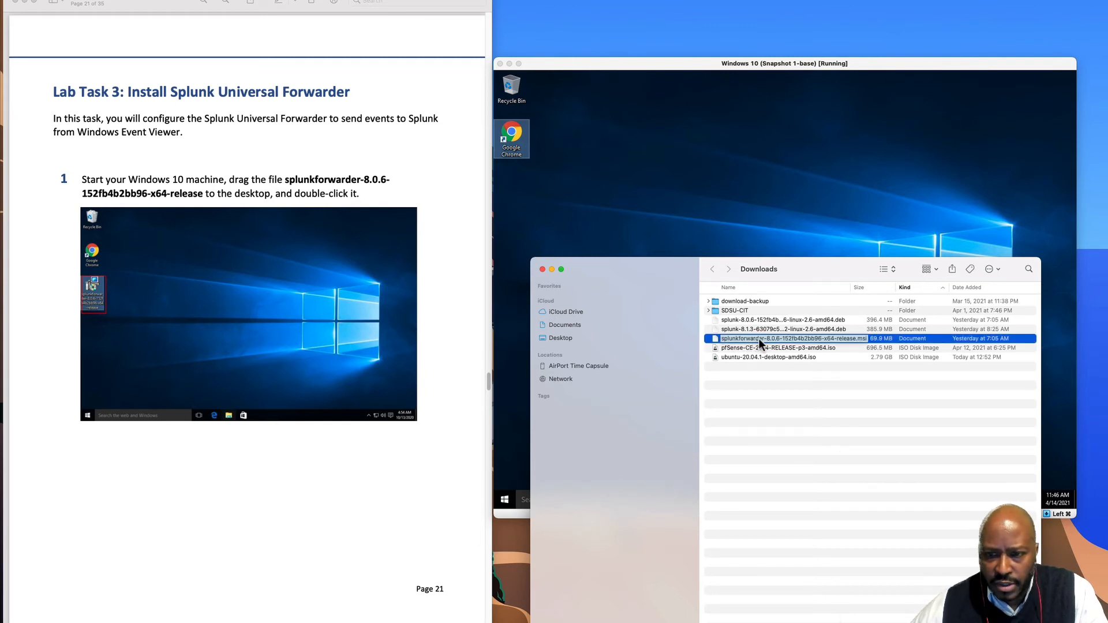
pyautogui.moveTo(719, 338); pyautogui.dragTo(603, 211)
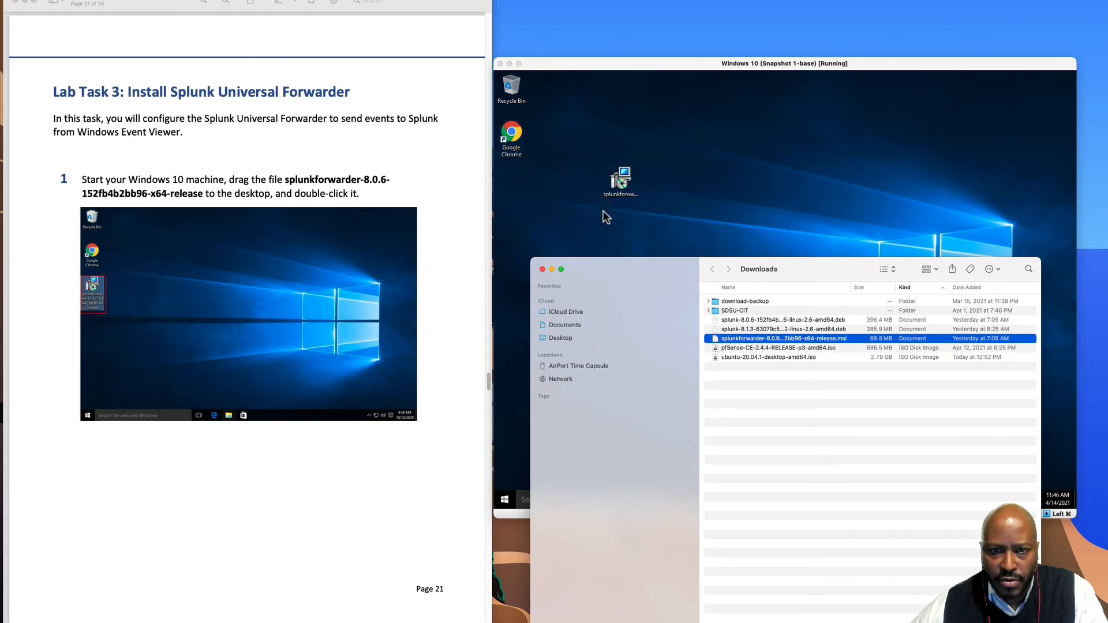
pyautogui.click(542, 269)
pyautogui.click(539, 268)
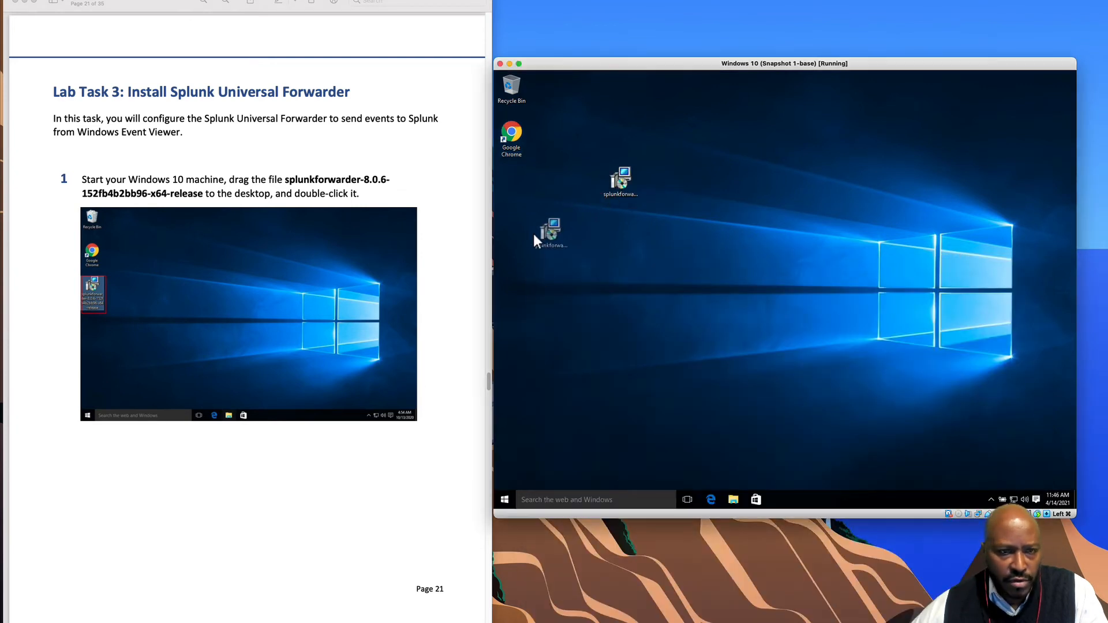
pyautogui.moveTo(507, 218); pyautogui.dragTo(511, 213)
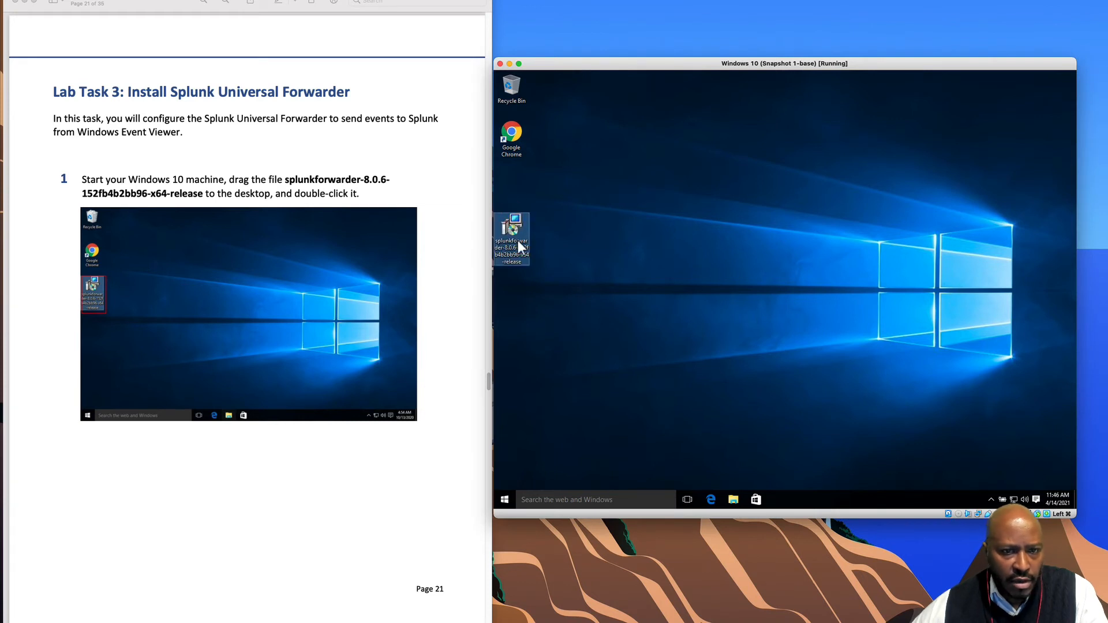
pyautogui.doubleClick(514, 227)
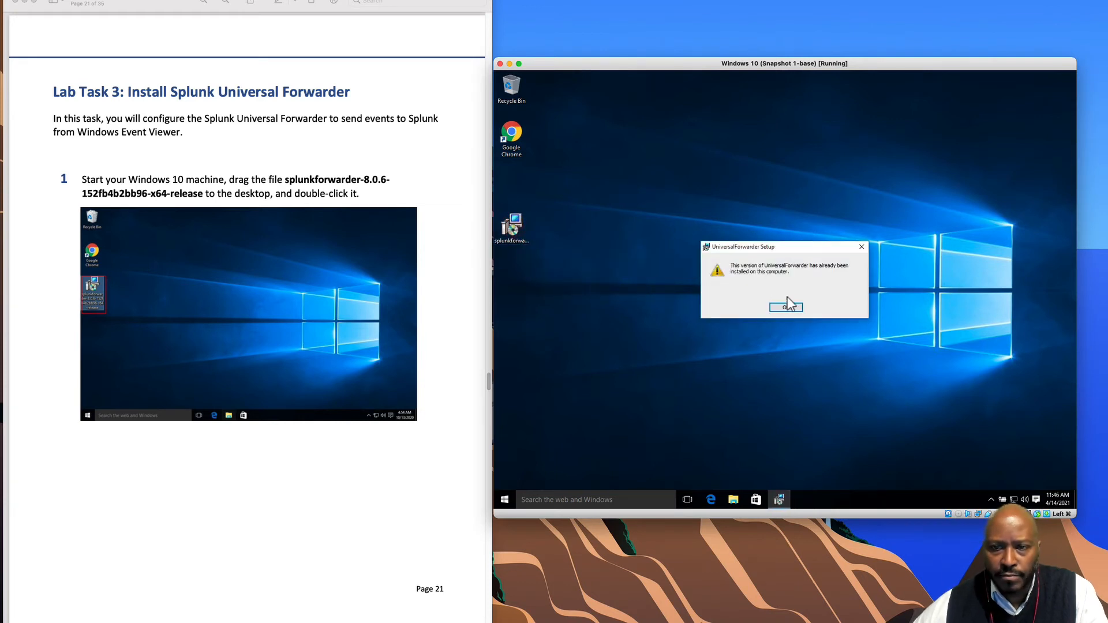
pyautogui.click(791, 306)
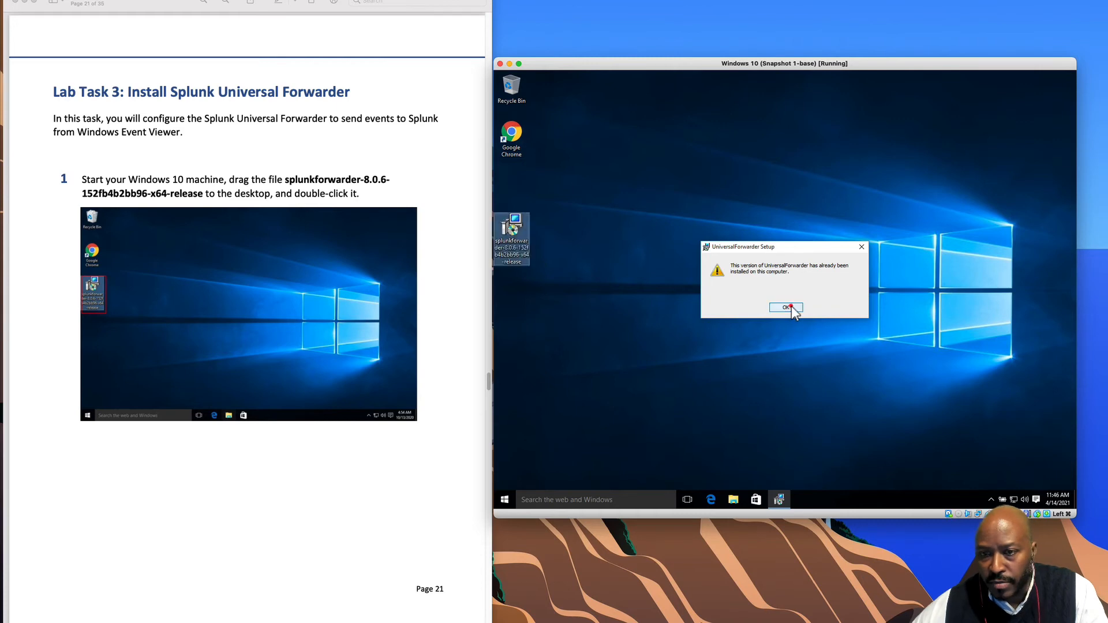
pyautogui.scroll(-10, 337, 361)
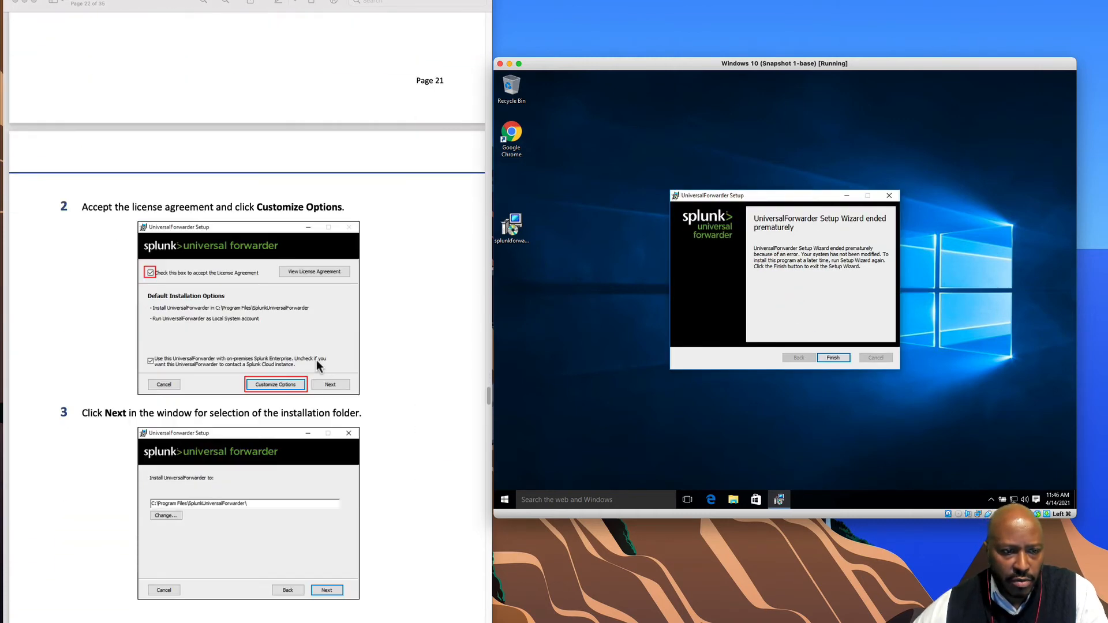
pyautogui.scroll(-1, 316, 359)
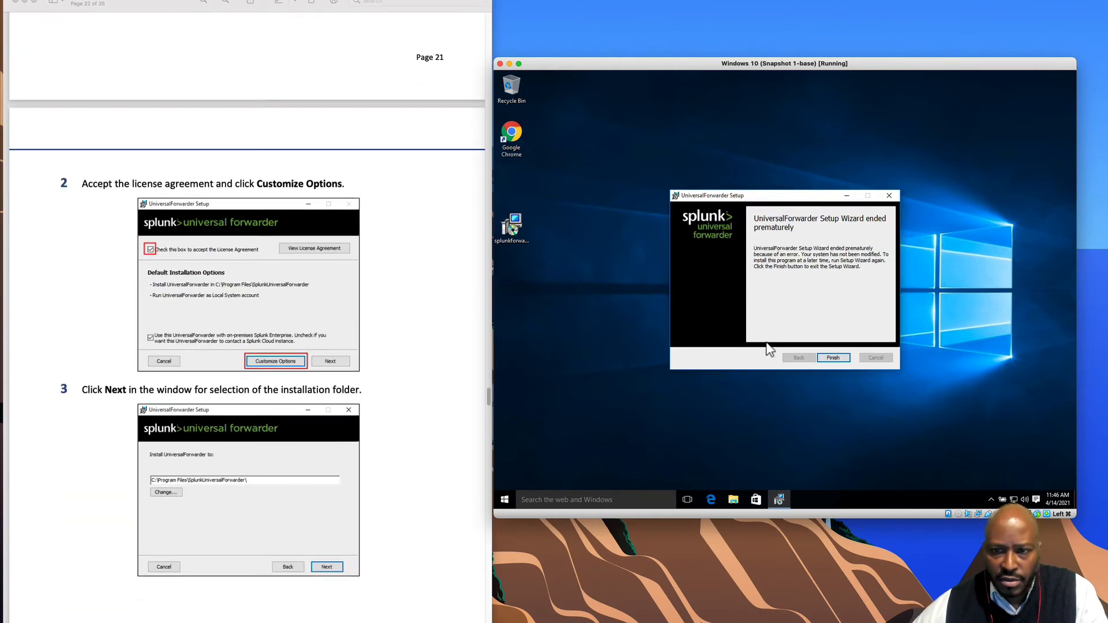
pyautogui.click(834, 357)
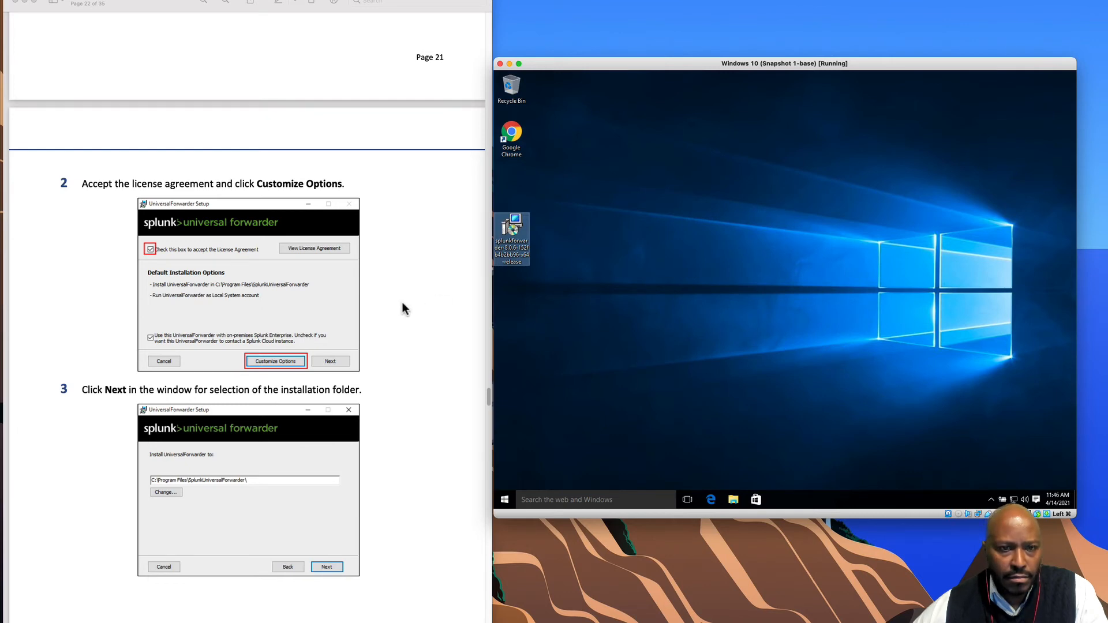
pyautogui.scroll(10, 403, 306)
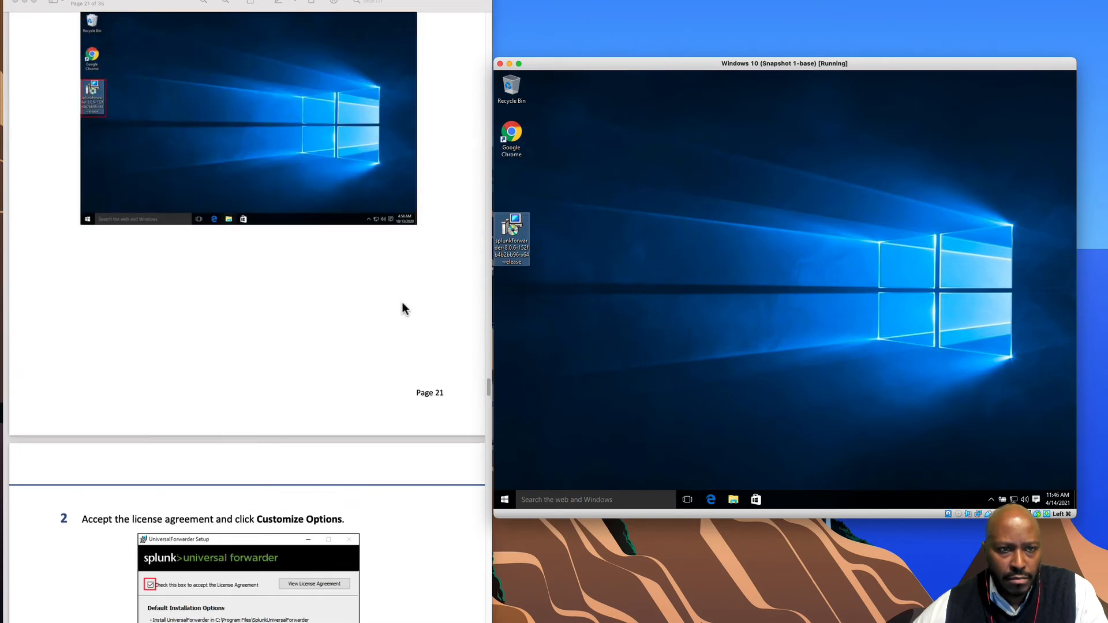
pyautogui.scroll(5, 403, 307)
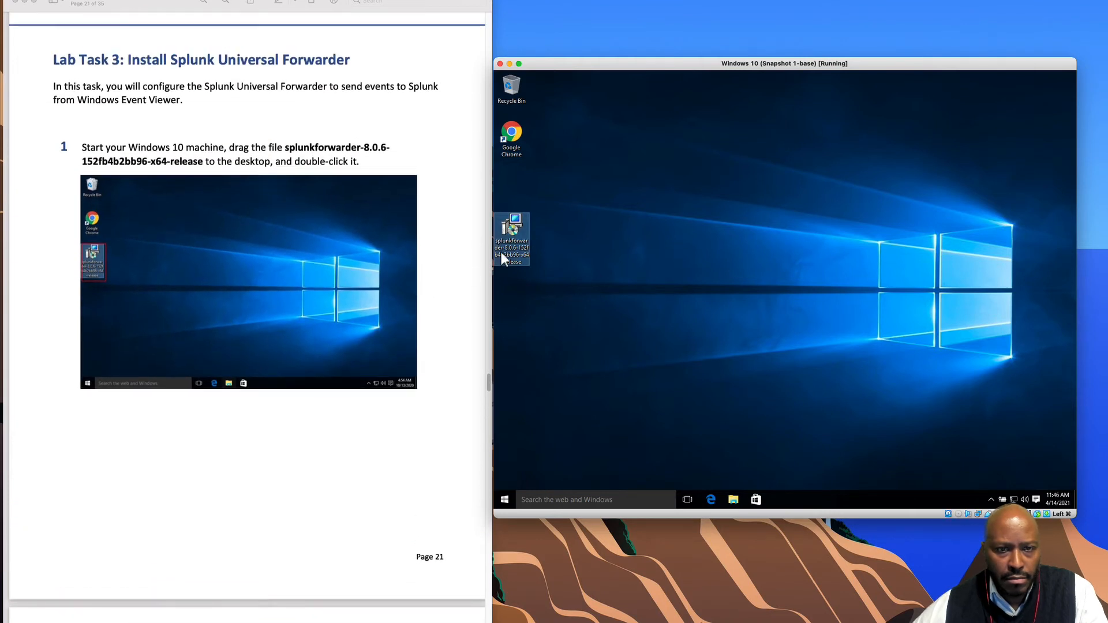
# - Uninstall the existing Universal Forwarder from the installer's context menu, approving the UAC prompt
pyautogui.rightClick(511, 231)
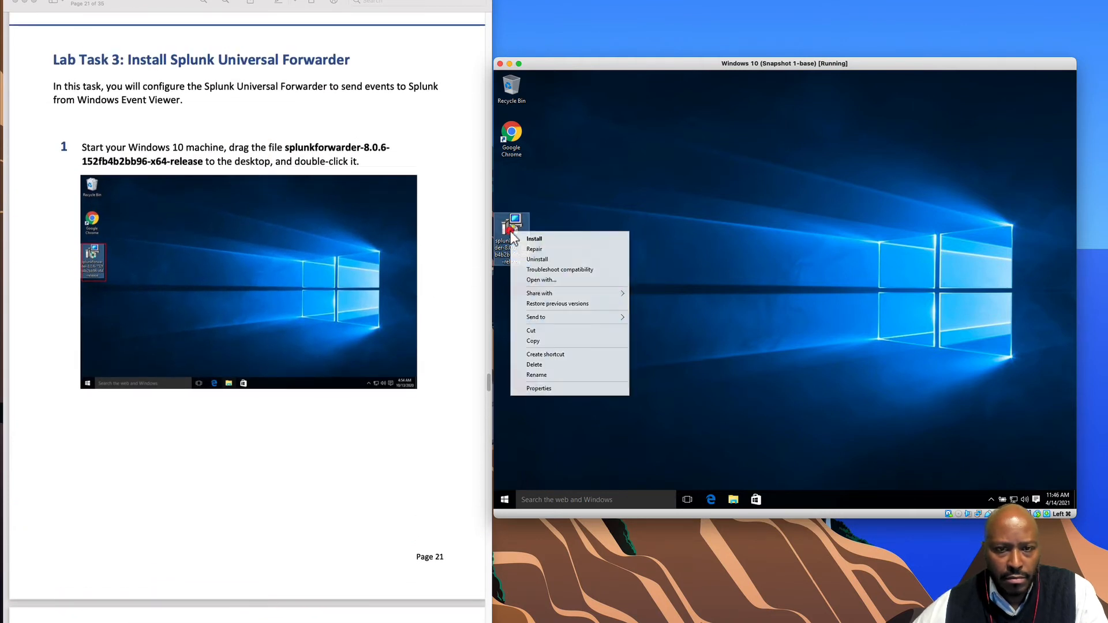
pyautogui.click(546, 259)
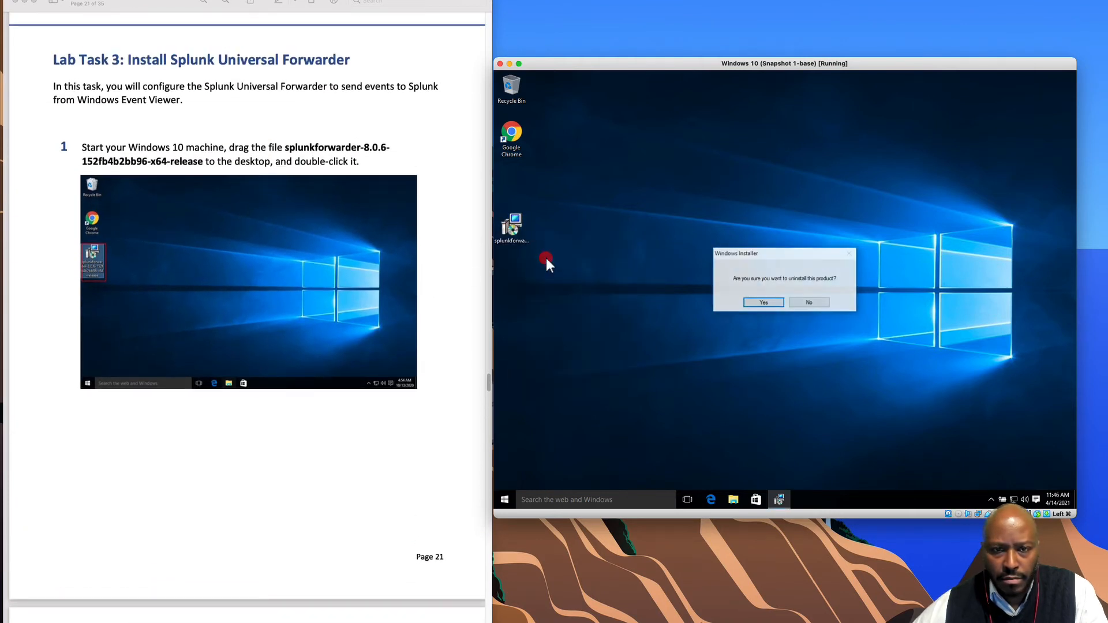
pyautogui.click(774, 300)
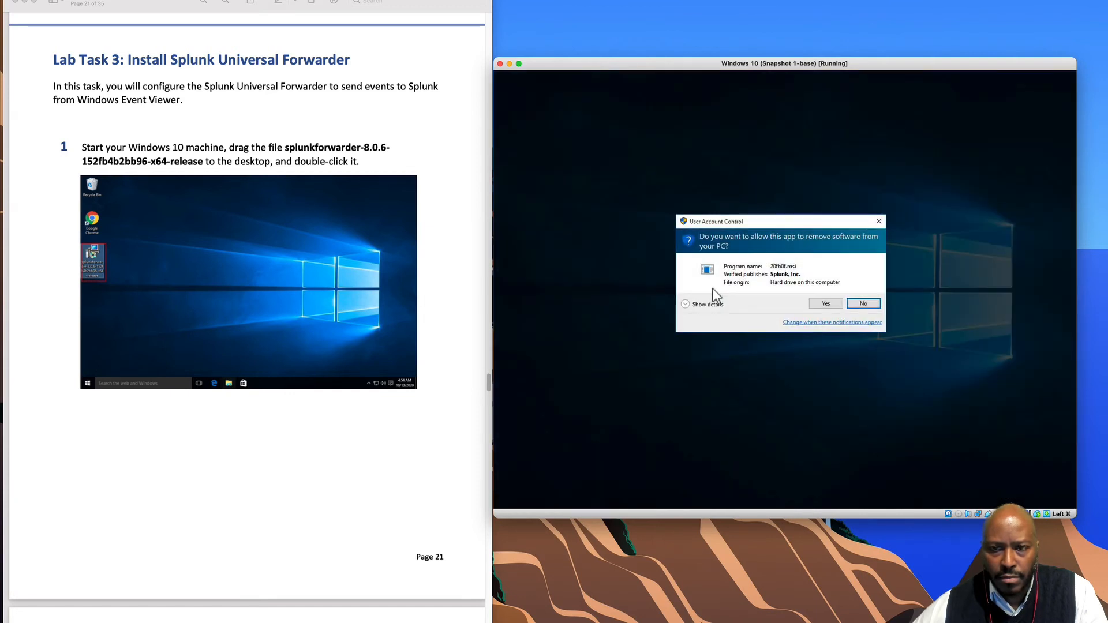
pyautogui.click(828, 301)
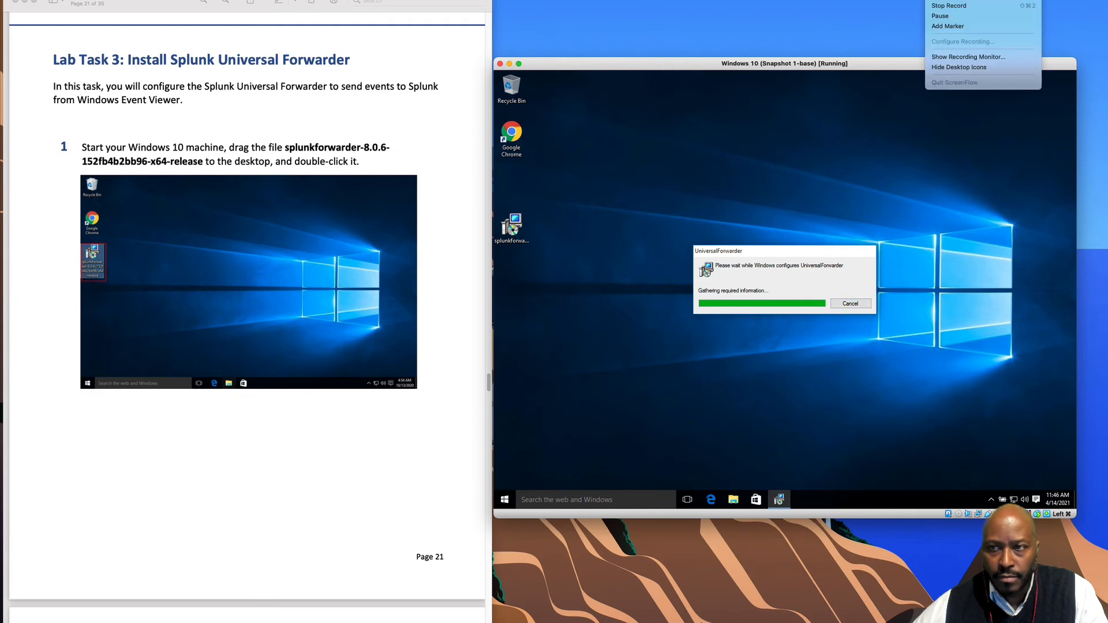
pyautogui.click(955, 15)
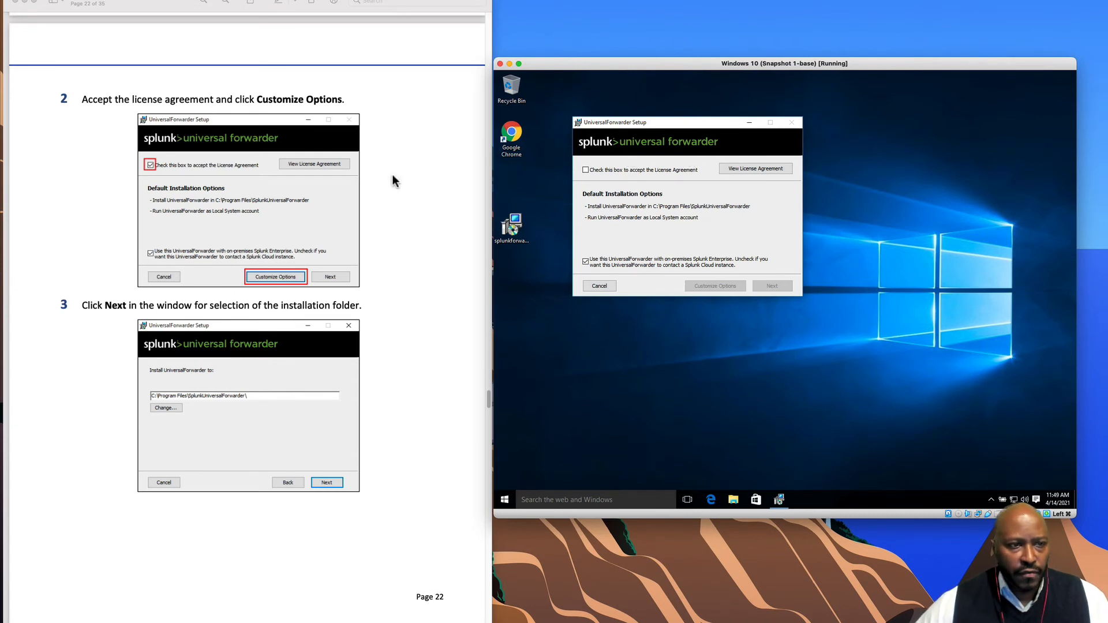
# - Accept the license, choose Customize Options, and keep the default install folder and SSL certificate settings
pyautogui.click(585, 170)
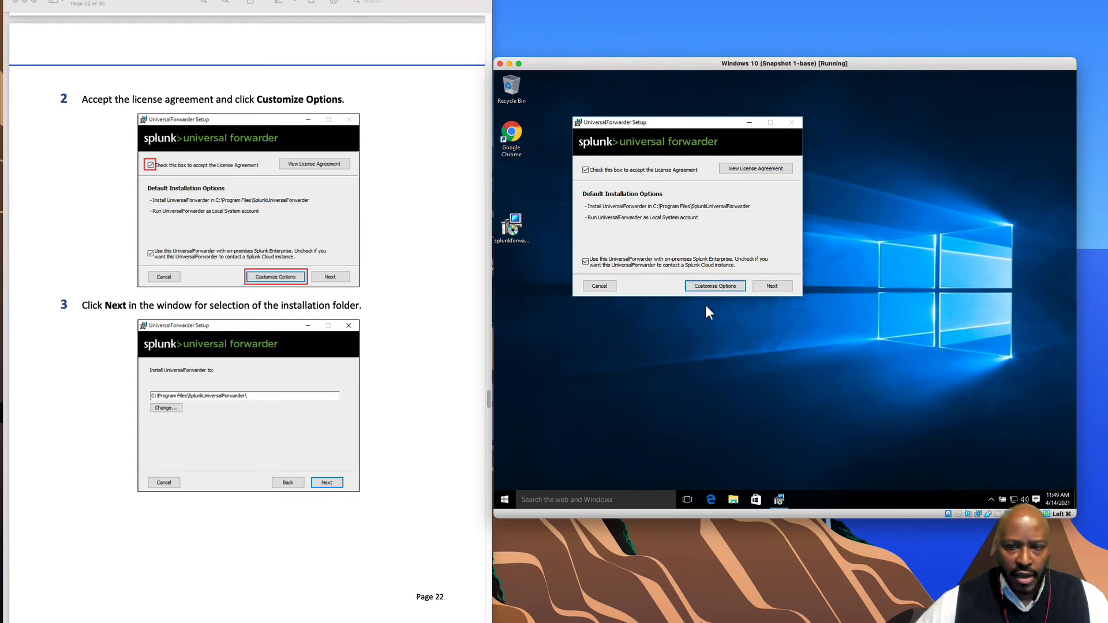
pyautogui.click(711, 286)
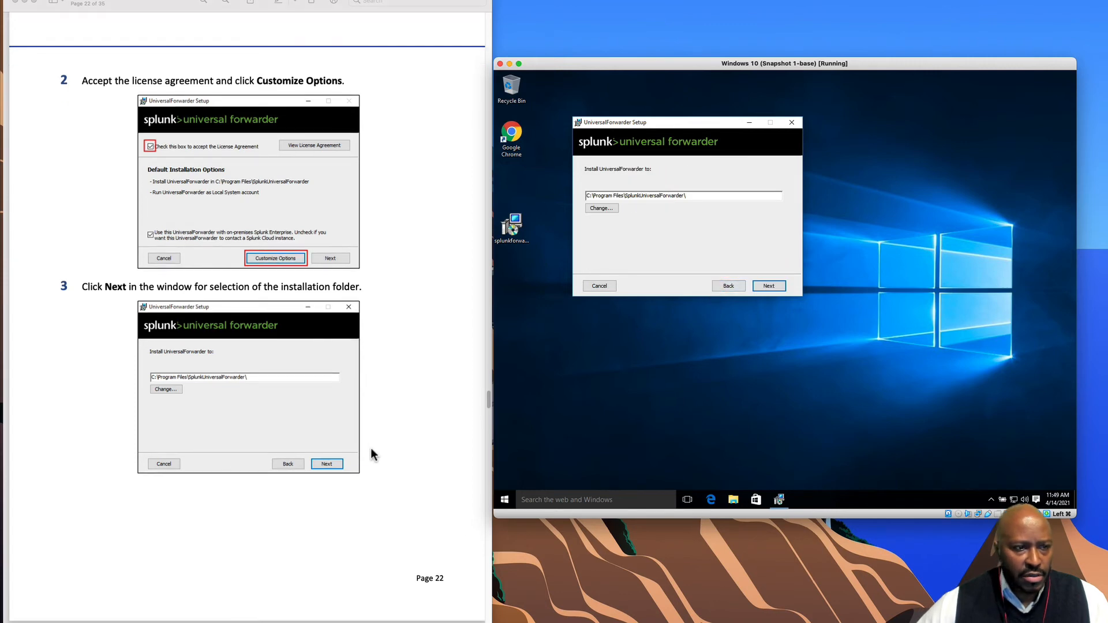
pyautogui.scroll(-2, 371, 448)
pyautogui.scroll(-2, 372, 454)
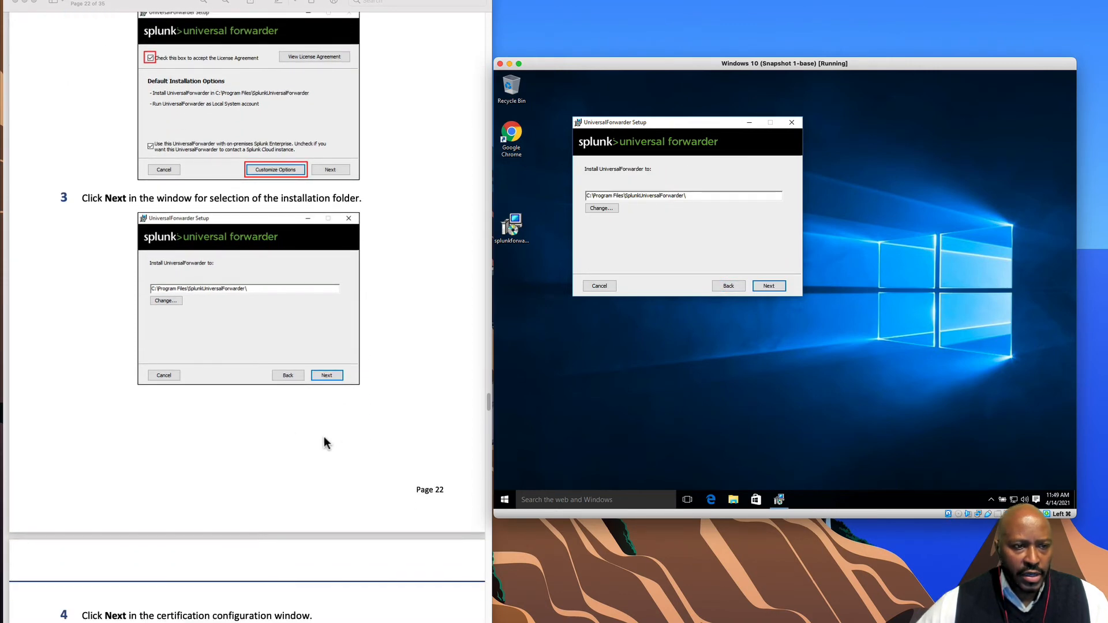
pyautogui.click(778, 287)
pyautogui.scroll(-7, 313, 447)
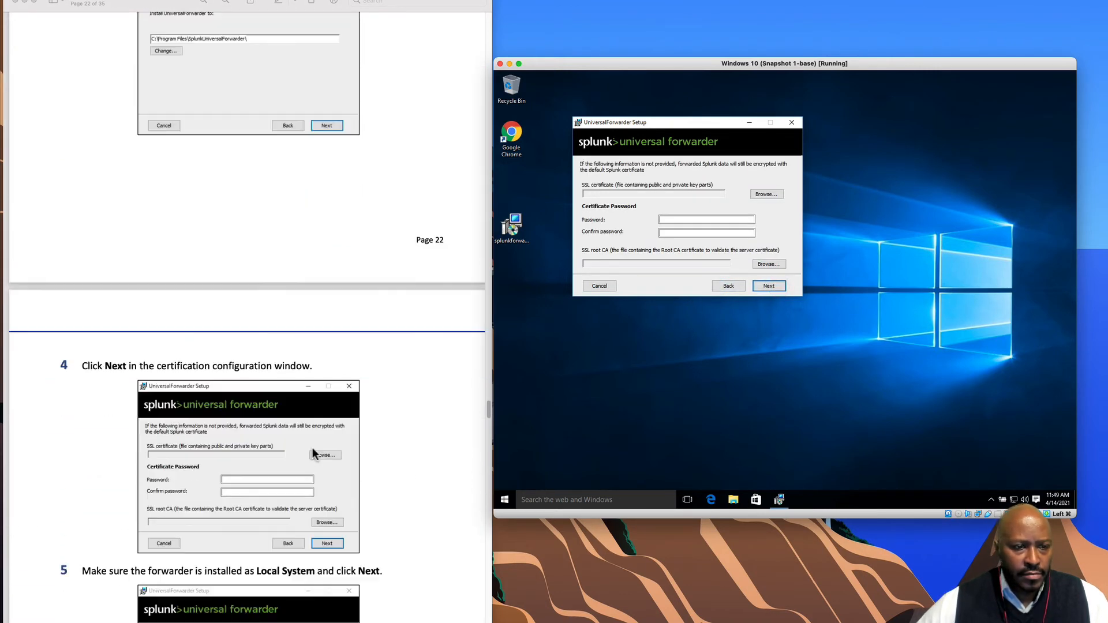
pyautogui.scroll(-6, 312, 448)
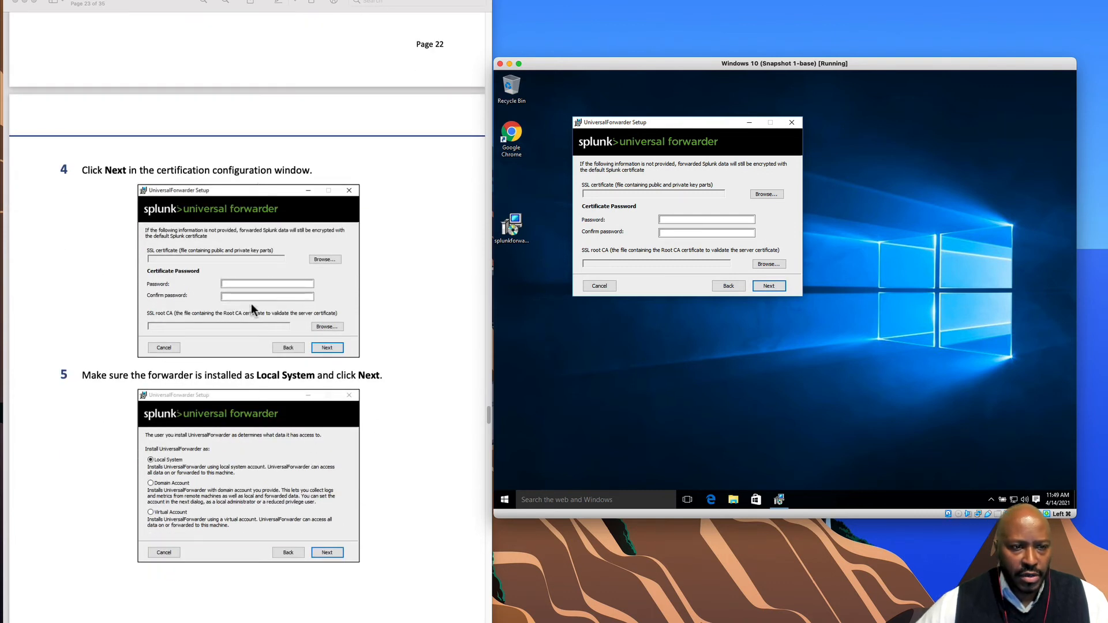
pyautogui.click(769, 286)
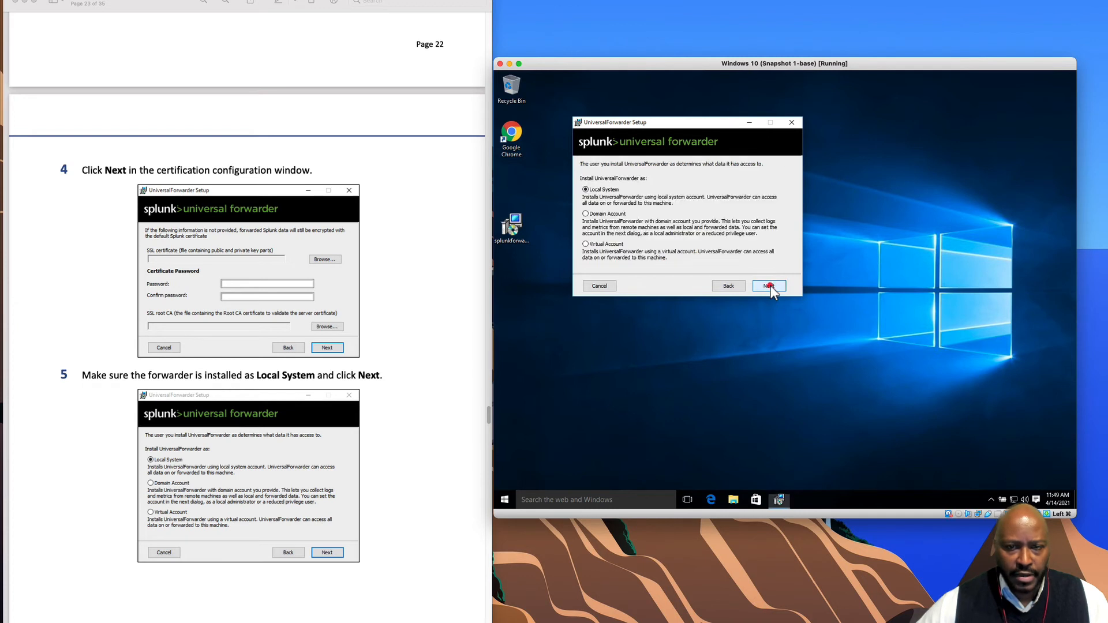
pyautogui.scroll(-3, 375, 486)
pyautogui.scroll(-1, 375, 486)
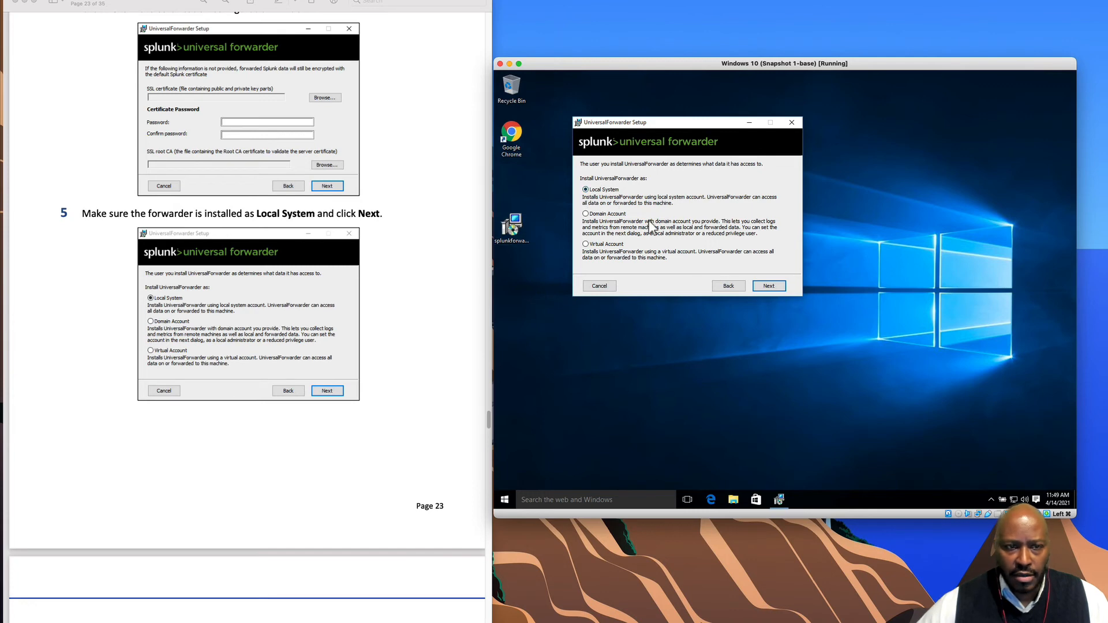
# - Install as Local System and select the Windows Security Log for collection
pyautogui.click(778, 289)
pyautogui.scroll(-7, 394, 432)
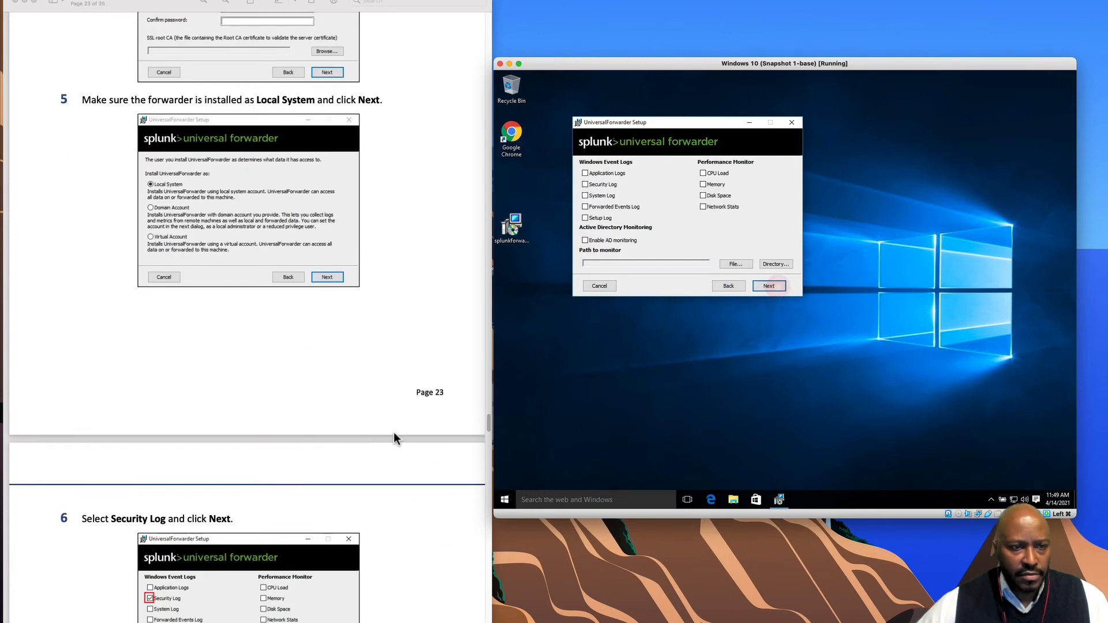
pyautogui.scroll(-4, 379, 430)
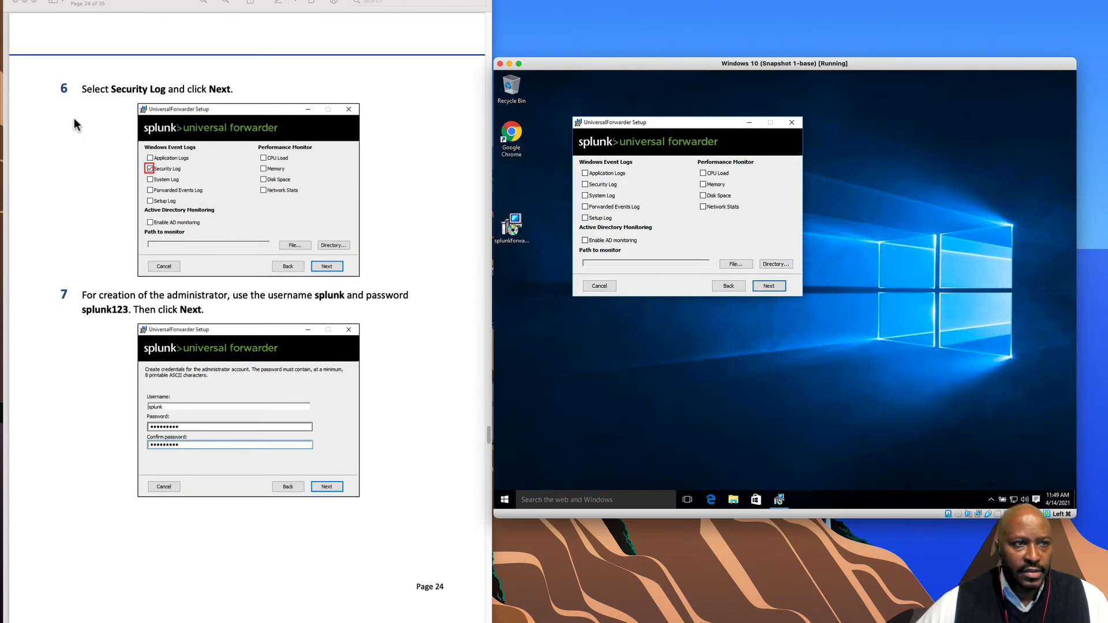
pyautogui.click(585, 185)
pyautogui.scroll(-3, 452, 400)
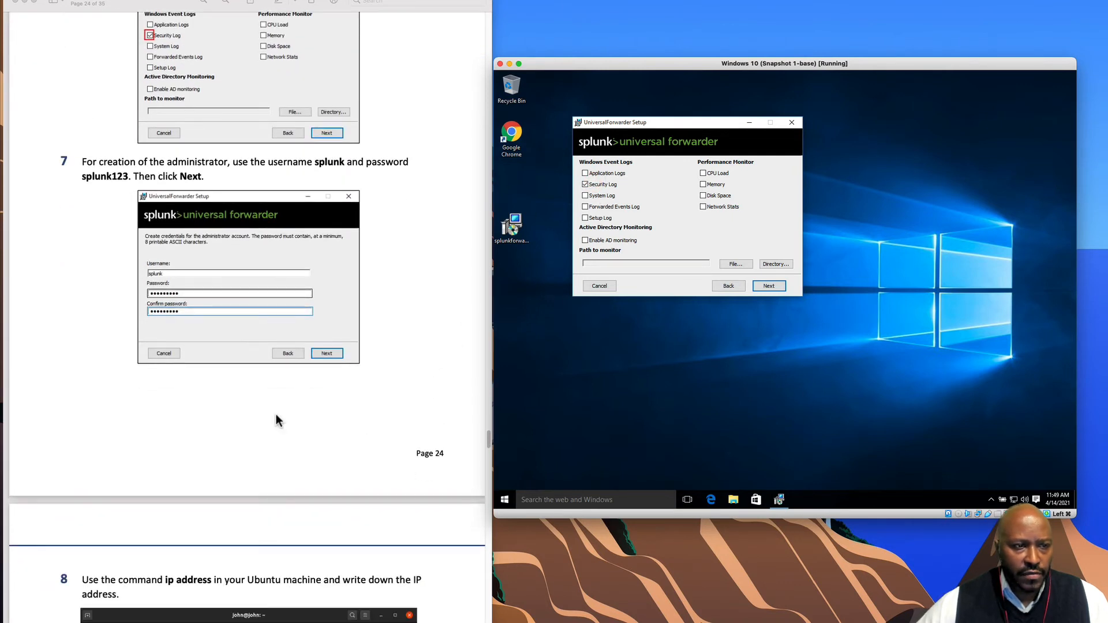
pyautogui.click(770, 287)
pyautogui.scroll(-1, 217, 262)
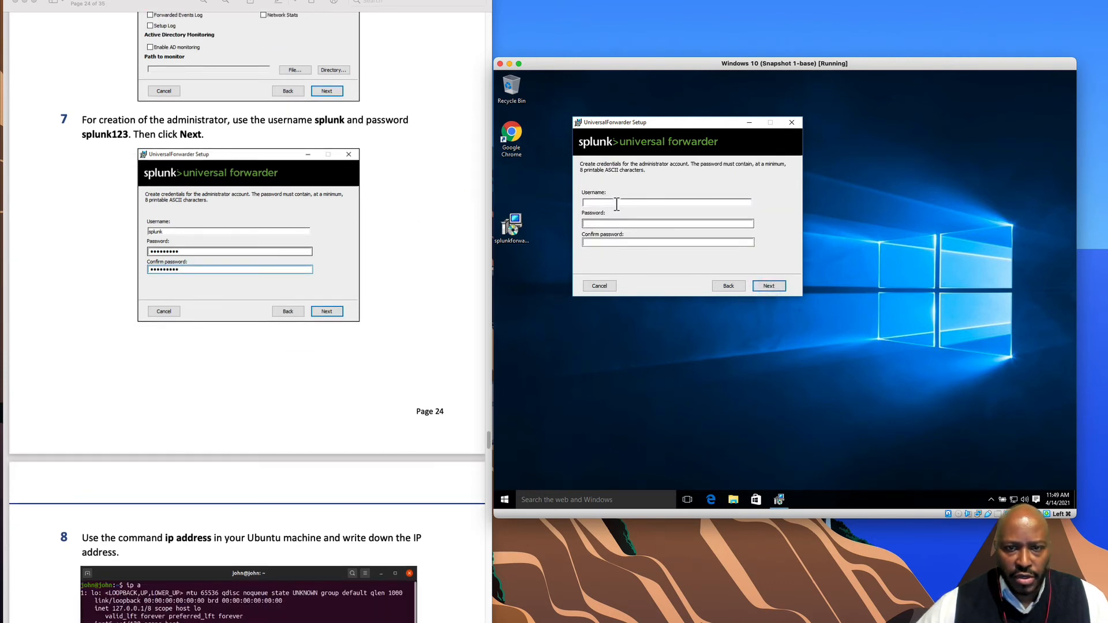
# - Enter the administrator username and password, confirm the password, and continue to Deployment Server
pyautogui.write('splunk')
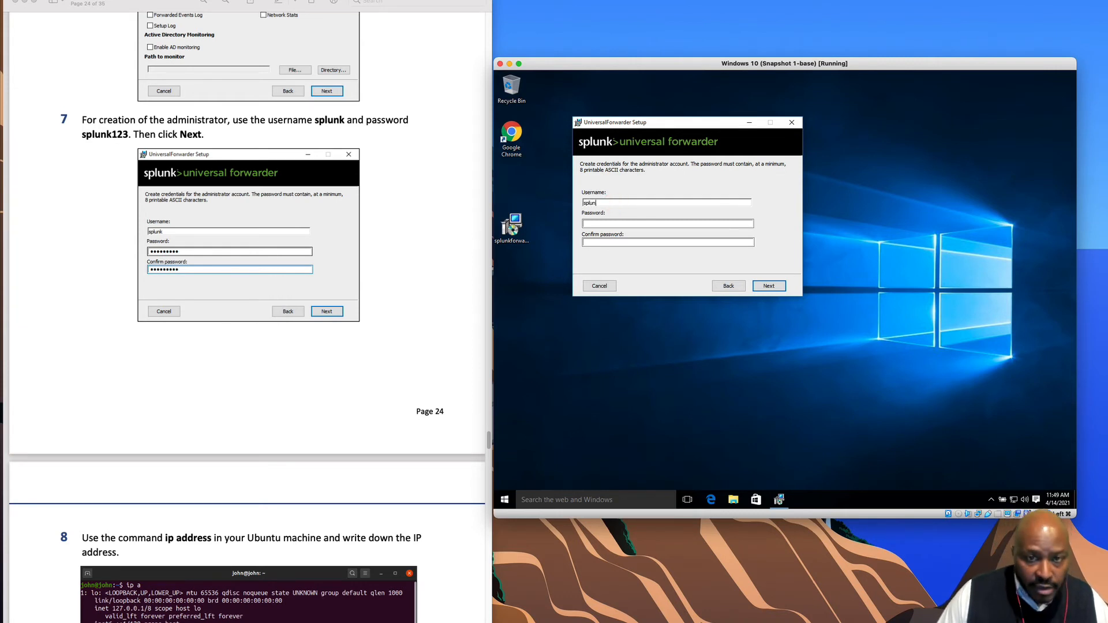
pyautogui.click(595, 224)
pyautogui.write('spl')
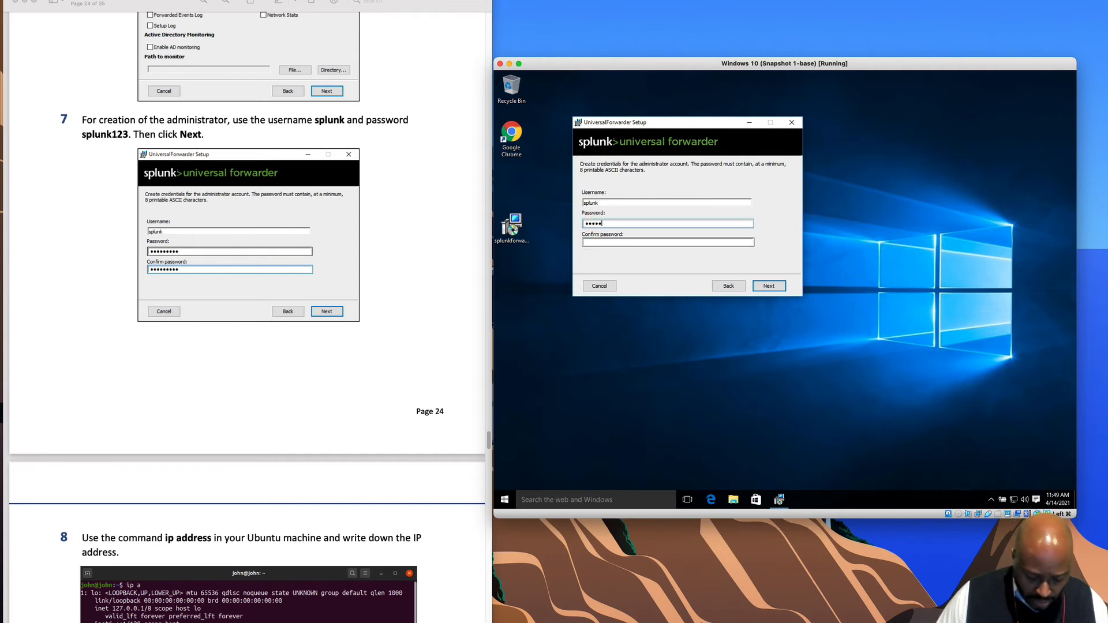
pyautogui.write('unk123')
pyautogui.press('Tab')
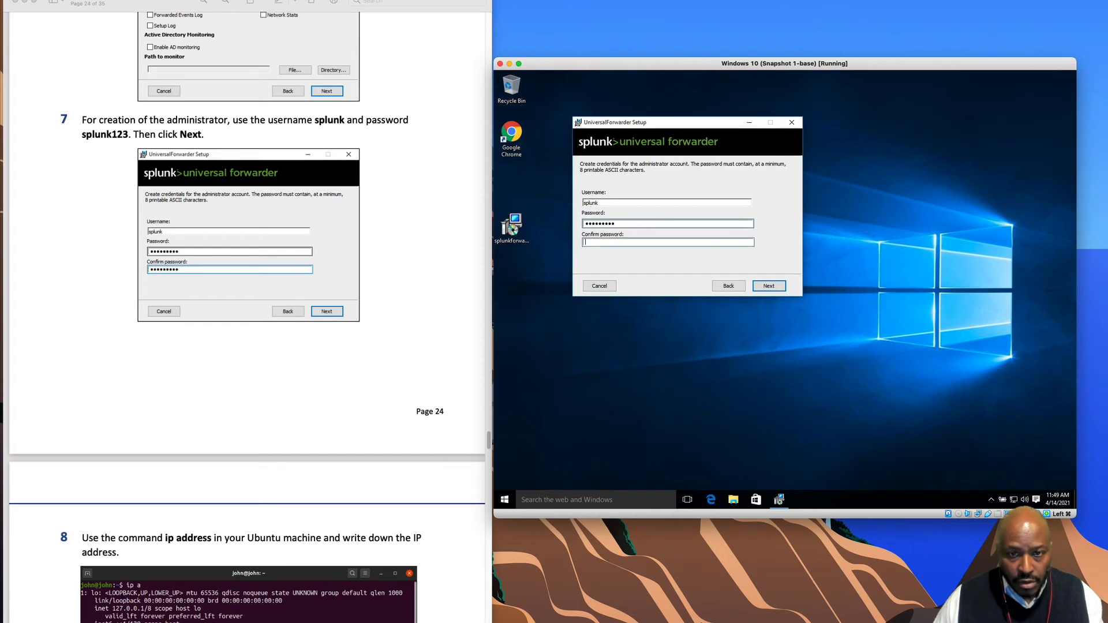
pyautogui.write('sp')
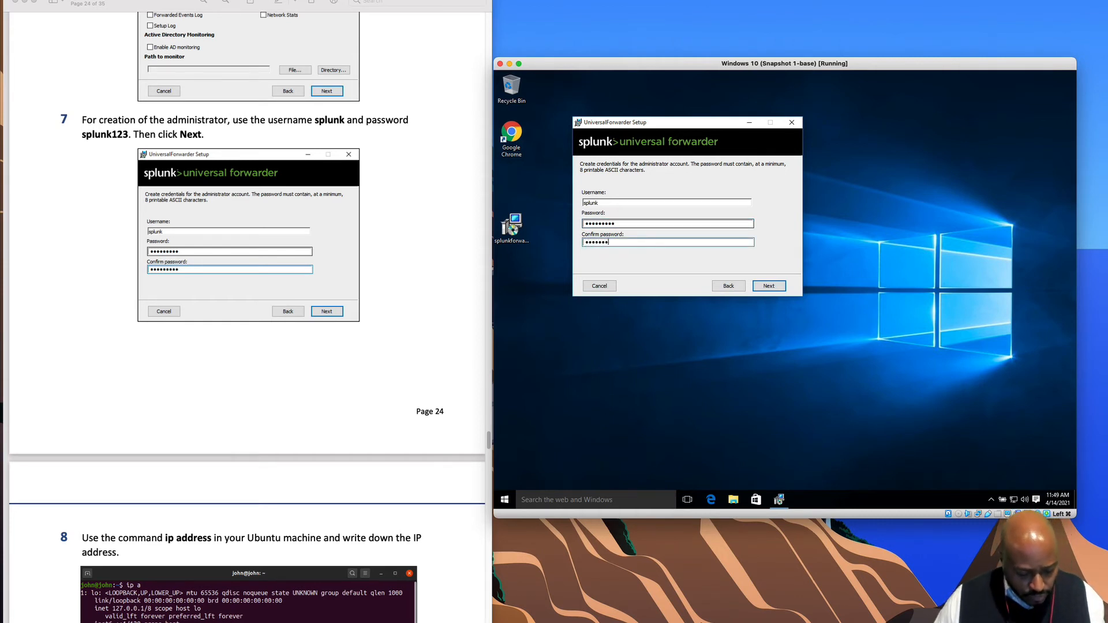
pyautogui.click(768, 286)
pyautogui.scroll(-10, 322, 341)
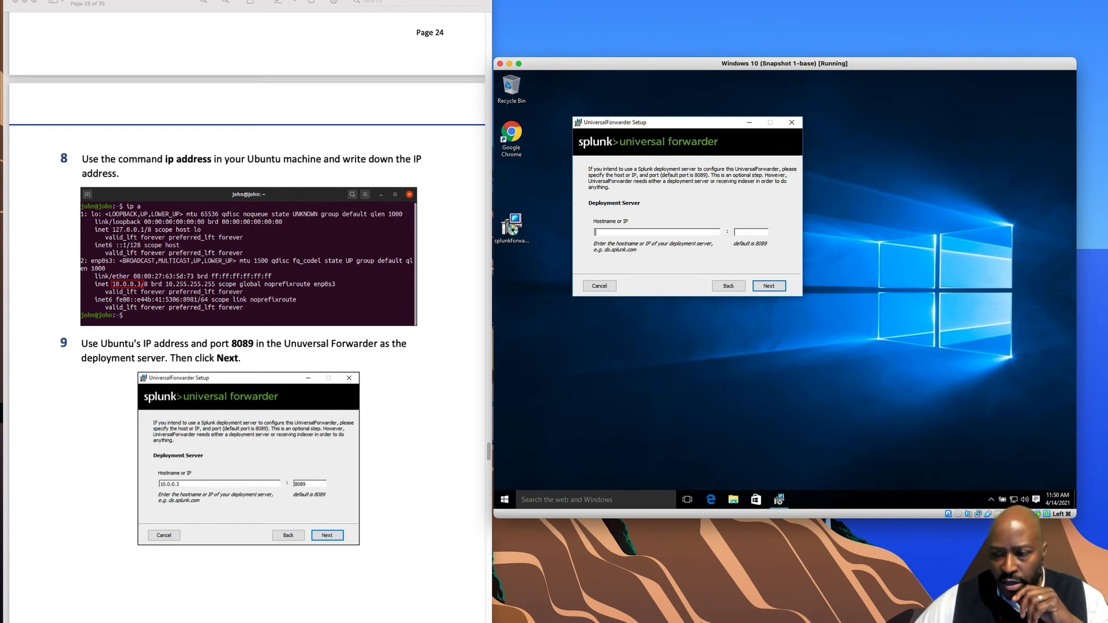
# - Restore the pfSense and Windows 10 VM windows, then bring the Ubuntu VM to the front
pyautogui.click(821, 416)
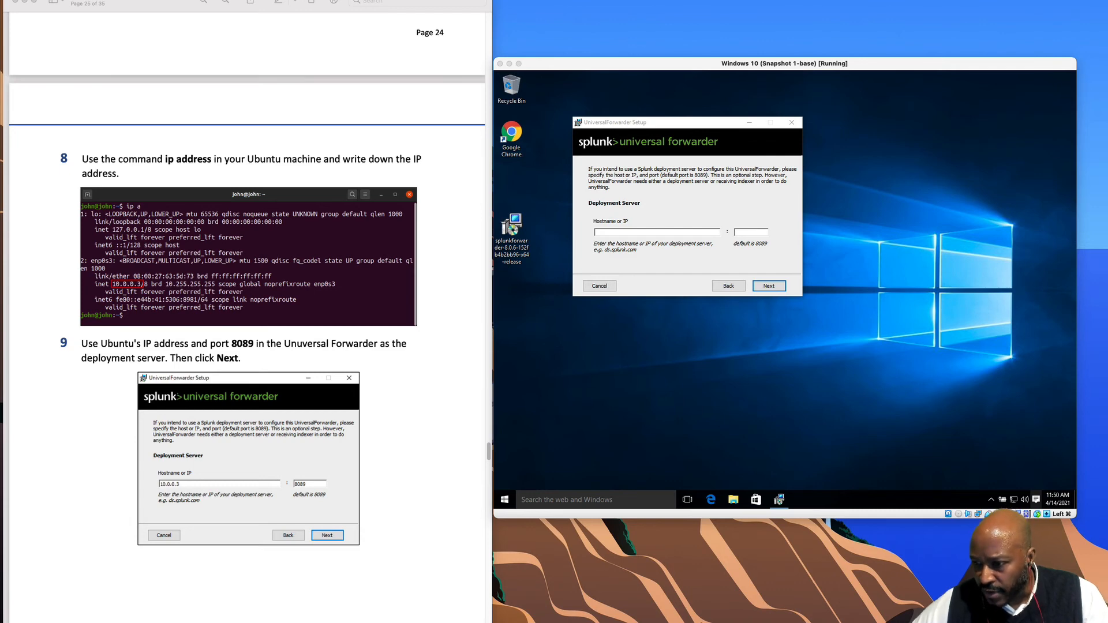
pyautogui.click(947, 619)
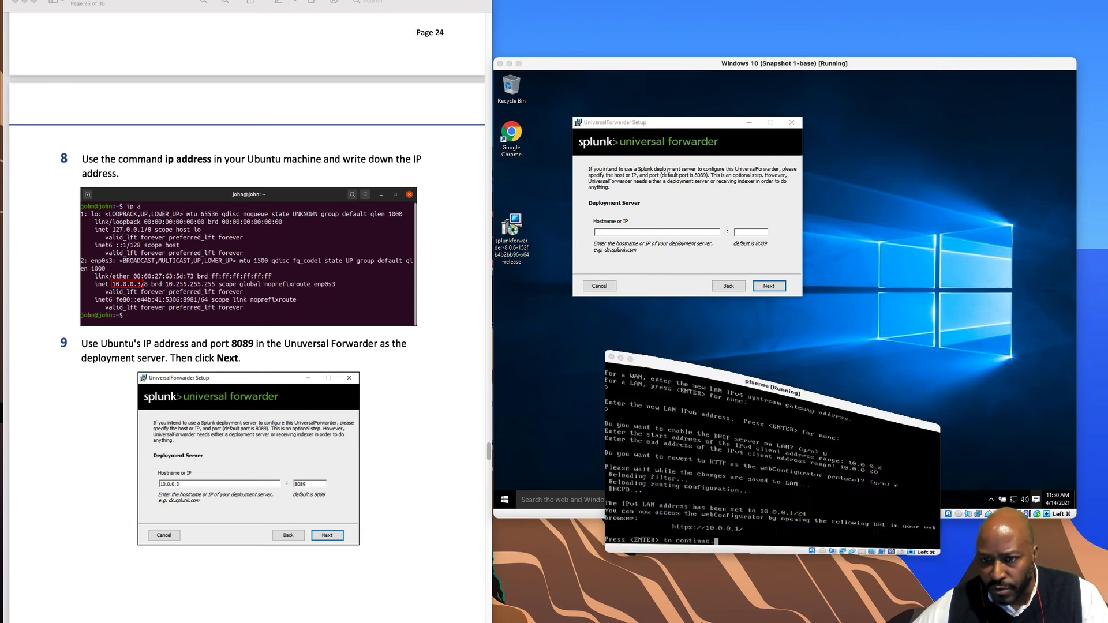
pyautogui.click(923, 369)
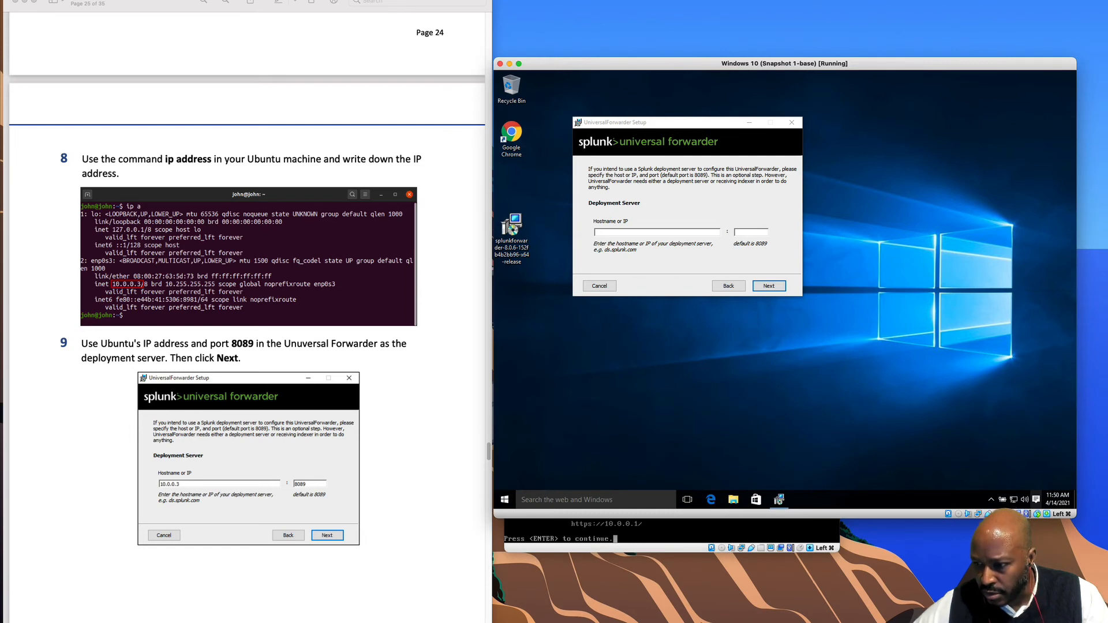
pyautogui.click(987, 619)
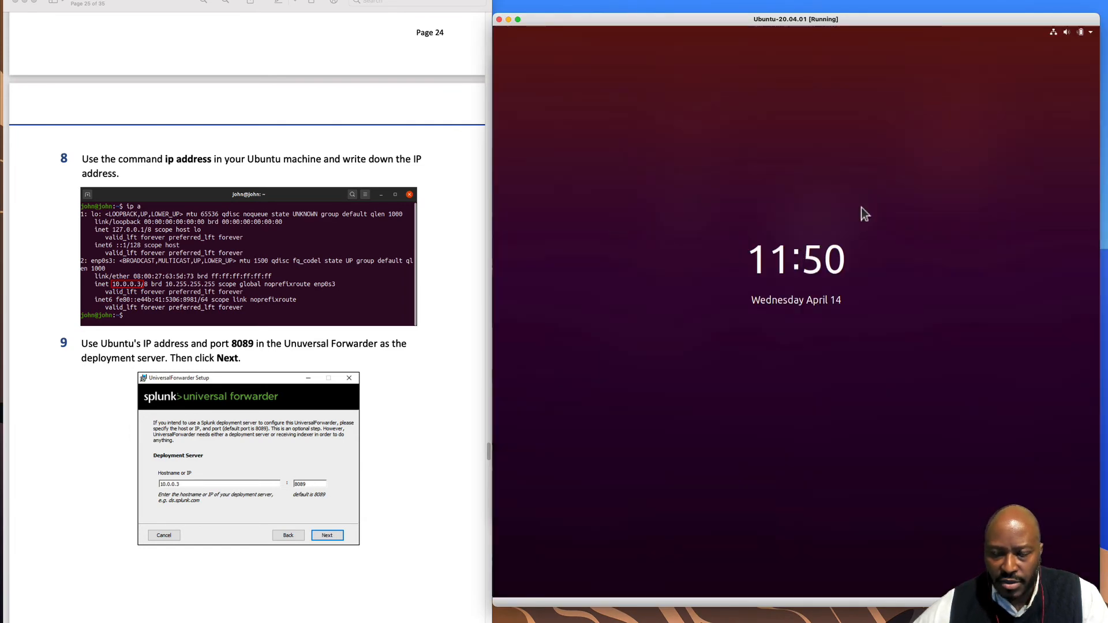
# - Log in to Ubuntu from the lock screen with the user password
pyautogui.click(803, 300)
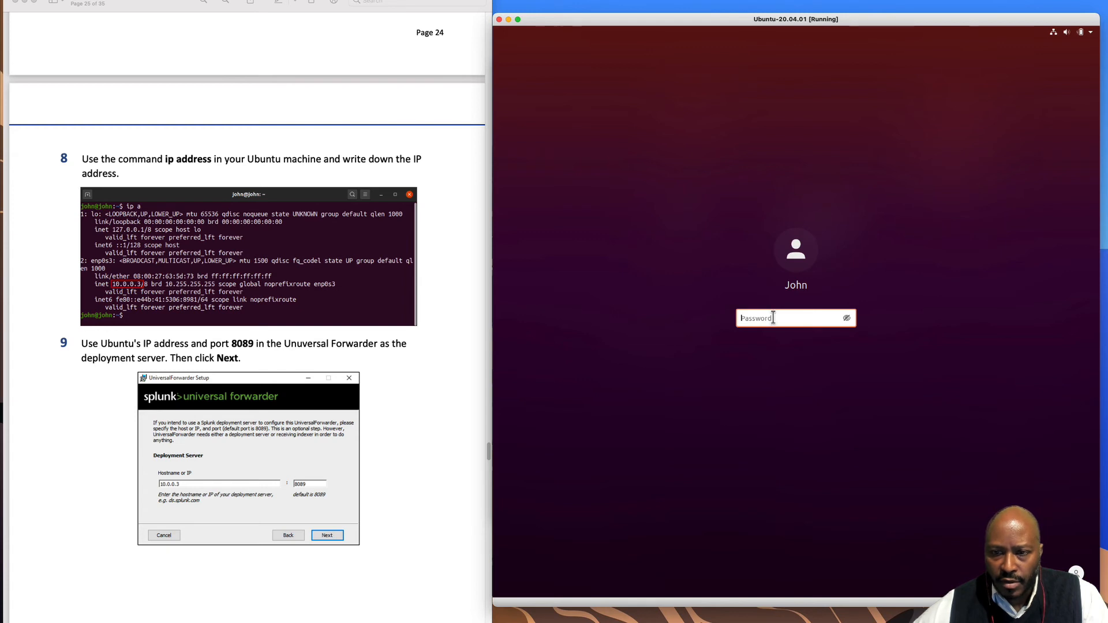
pyautogui.click(773, 317)
pyautogui.write('●')
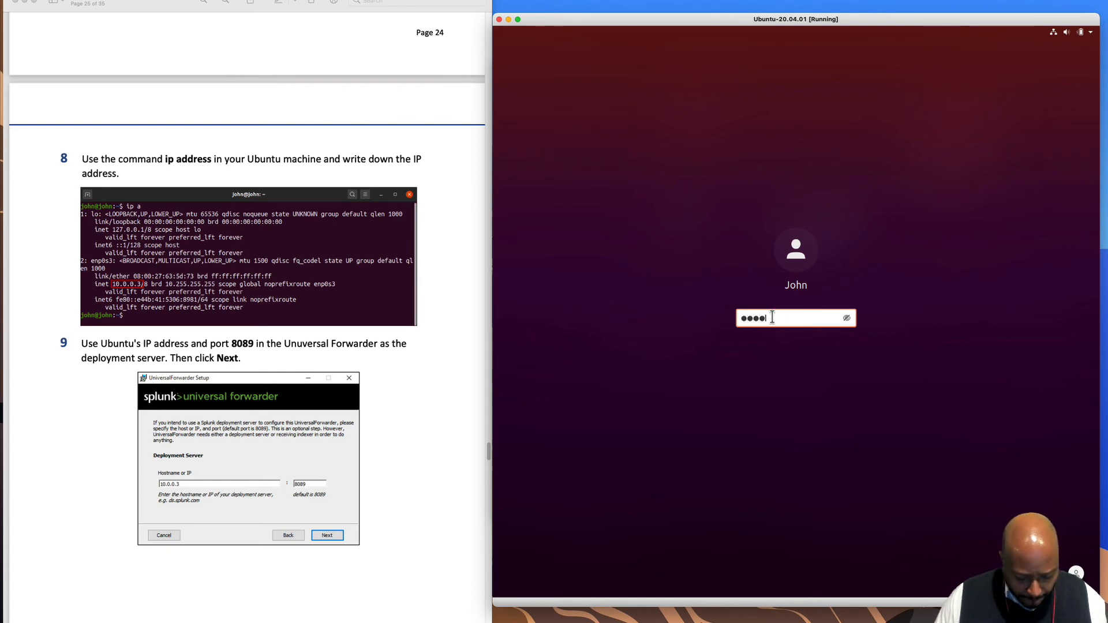
pyautogui.press('Return')
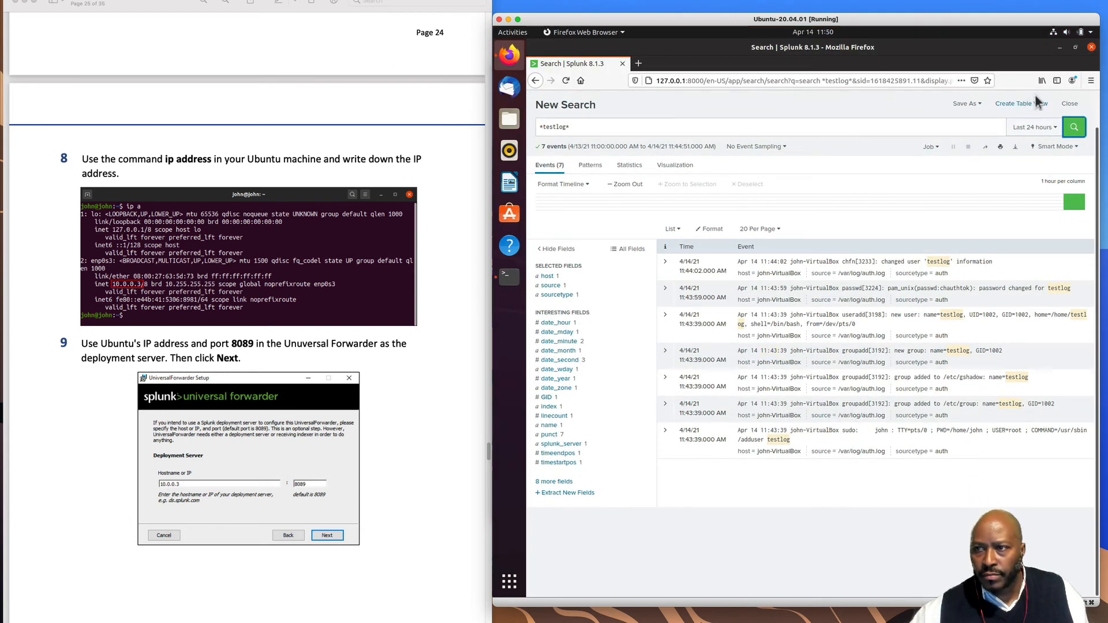
# - Run clear and ip add in the terminal, select 10.0.0.3, then minimize the Ubuntu VM
pyautogui.click(1059, 49)
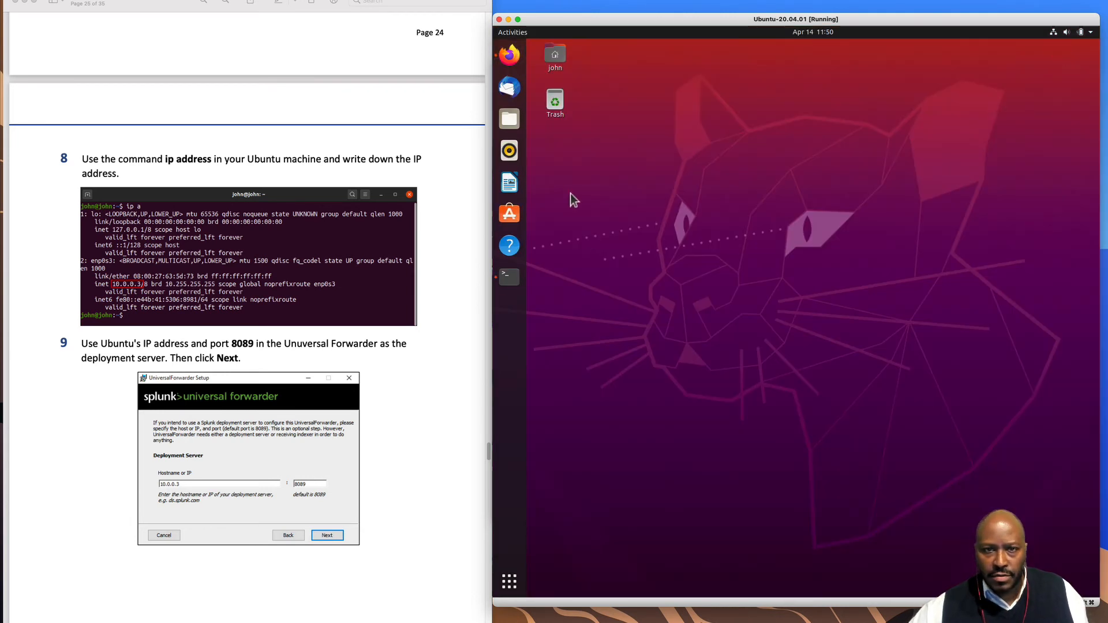
pyautogui.click(509, 277)
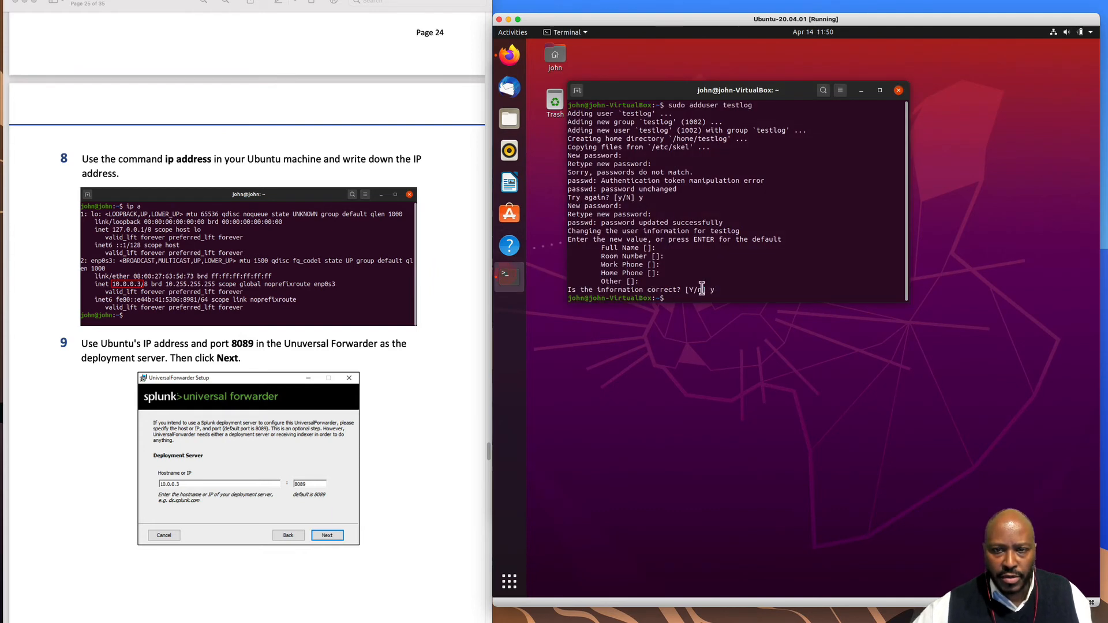
pyautogui.write('clear')
pyautogui.press('Return')
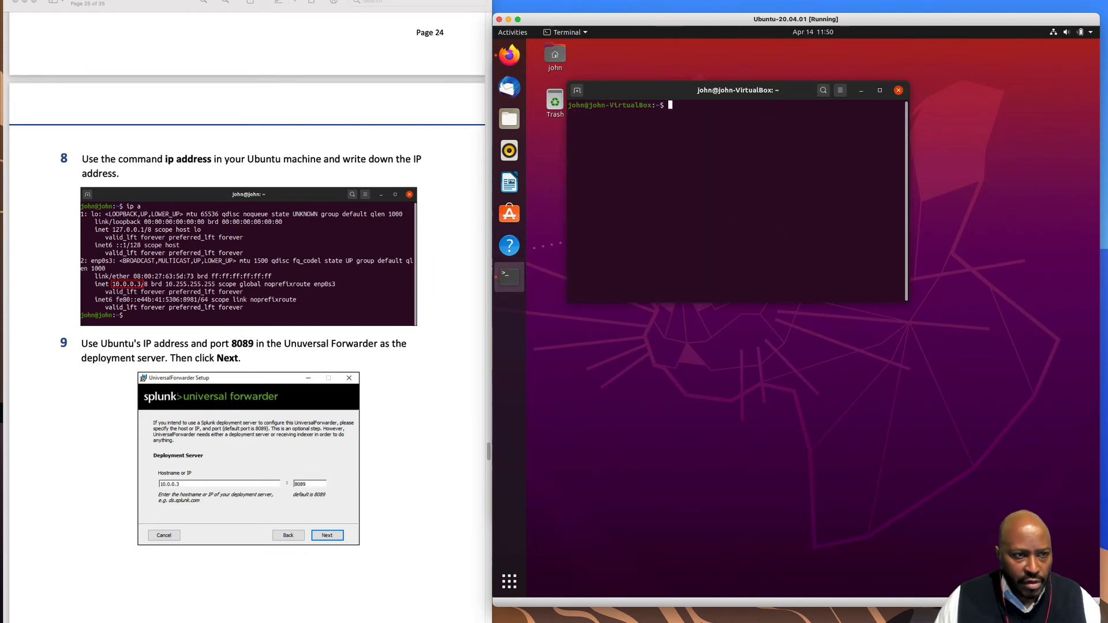
pyautogui.write('ip address')
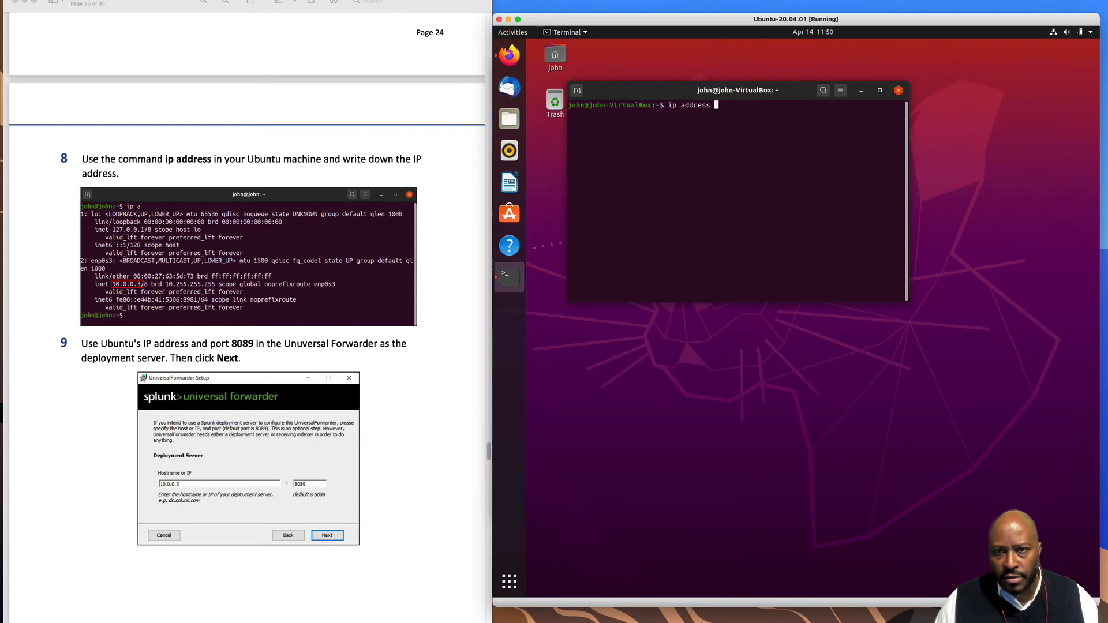
pyautogui.press('Return')
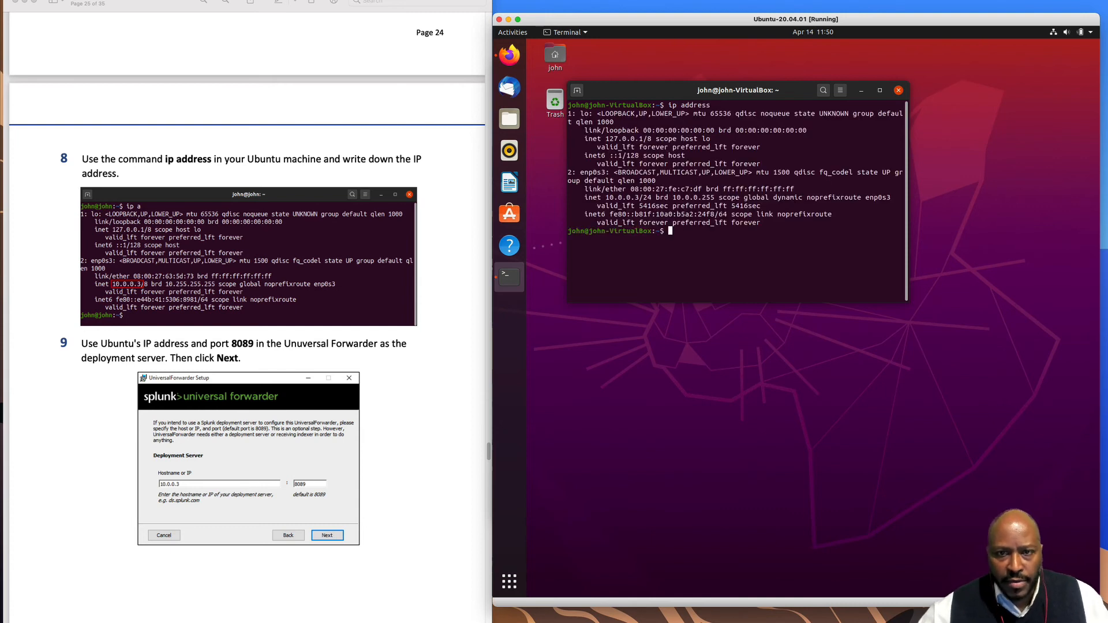
pyautogui.moveTo(605, 198); pyautogui.dragTo(638, 200)
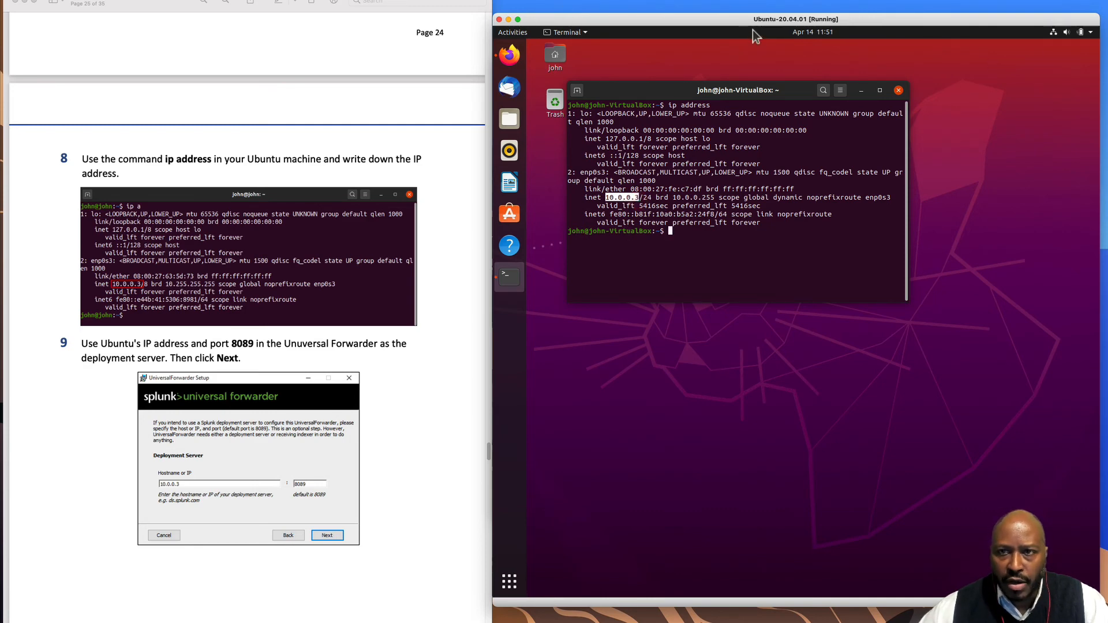
pyautogui.click(509, 19)
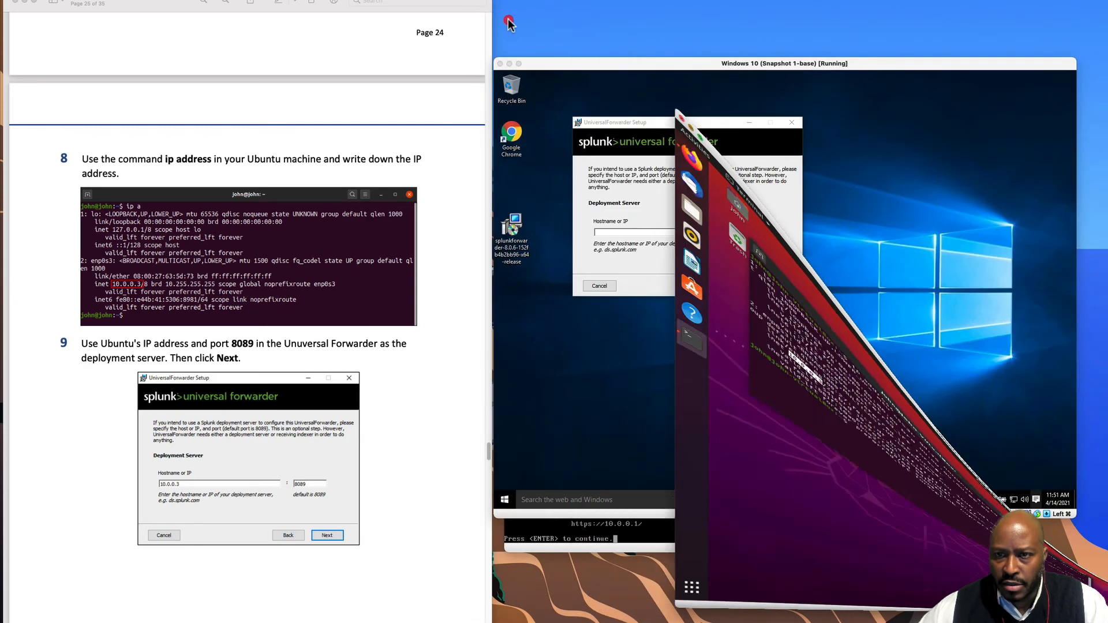
# - Set deployment server 10.0.0.3:8089 and receiving indexer 10.0.0.3:9997 in the forwarder setup
pyautogui.click(613, 232)
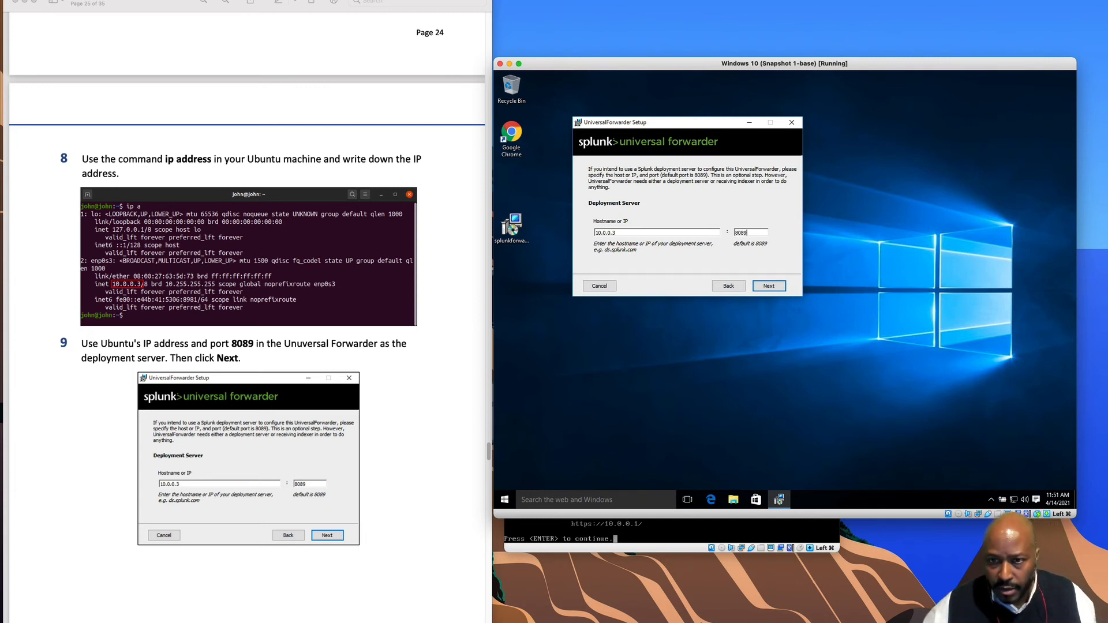
pyautogui.click(778, 288)
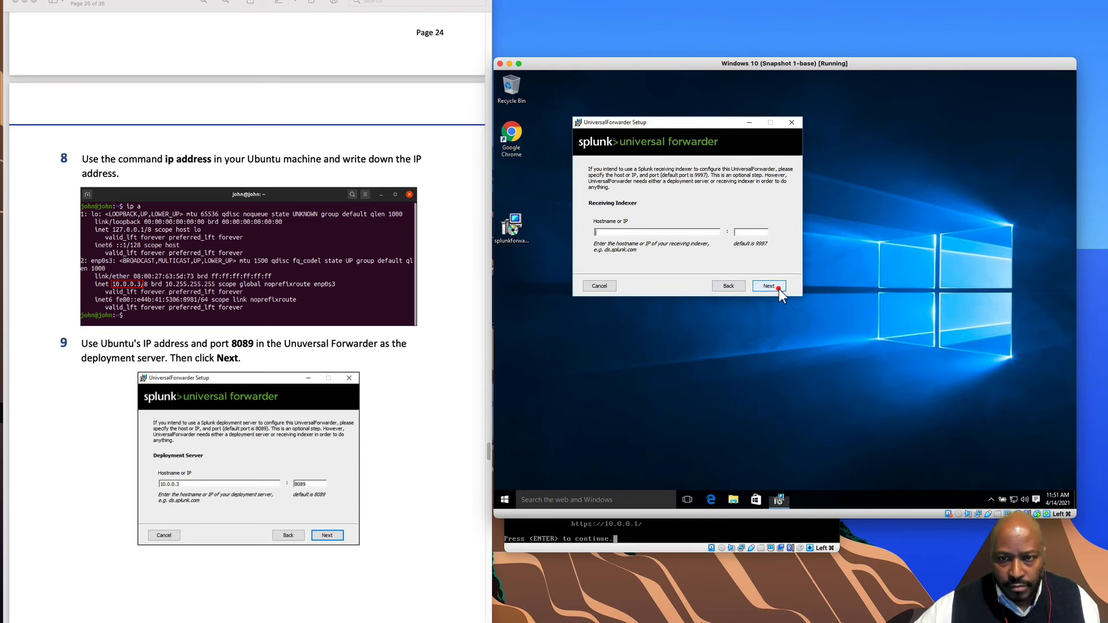
pyautogui.scroll(-10, 292, 420)
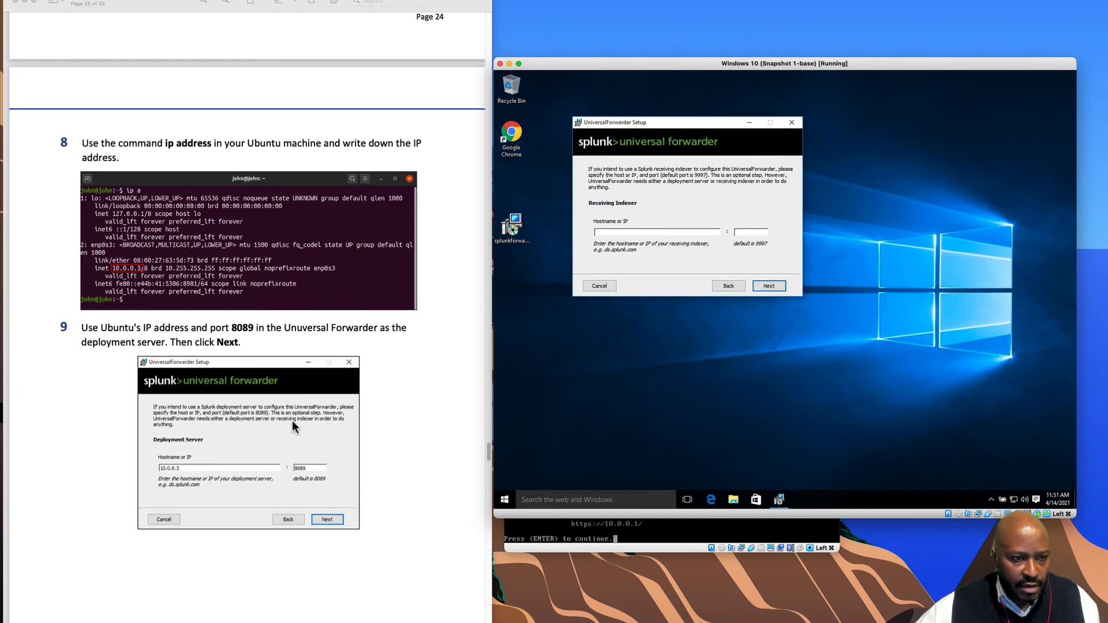
pyautogui.scroll(-3, 295, 422)
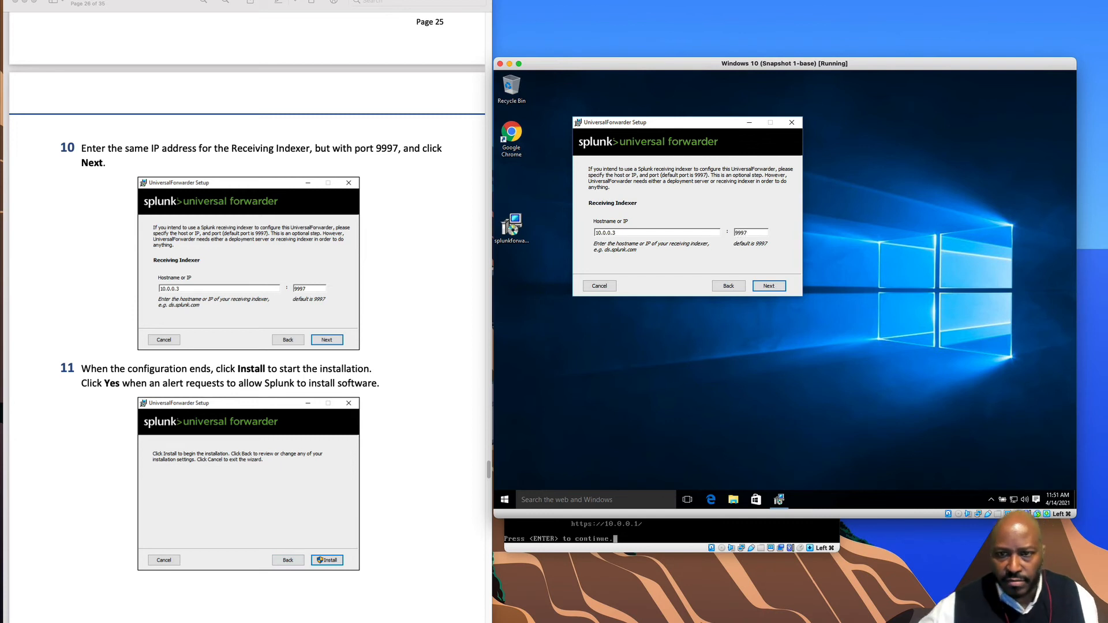
# - Start the Universal Forwarder installation and approve the UAC prompt, letting it copy files
pyautogui.click(769, 286)
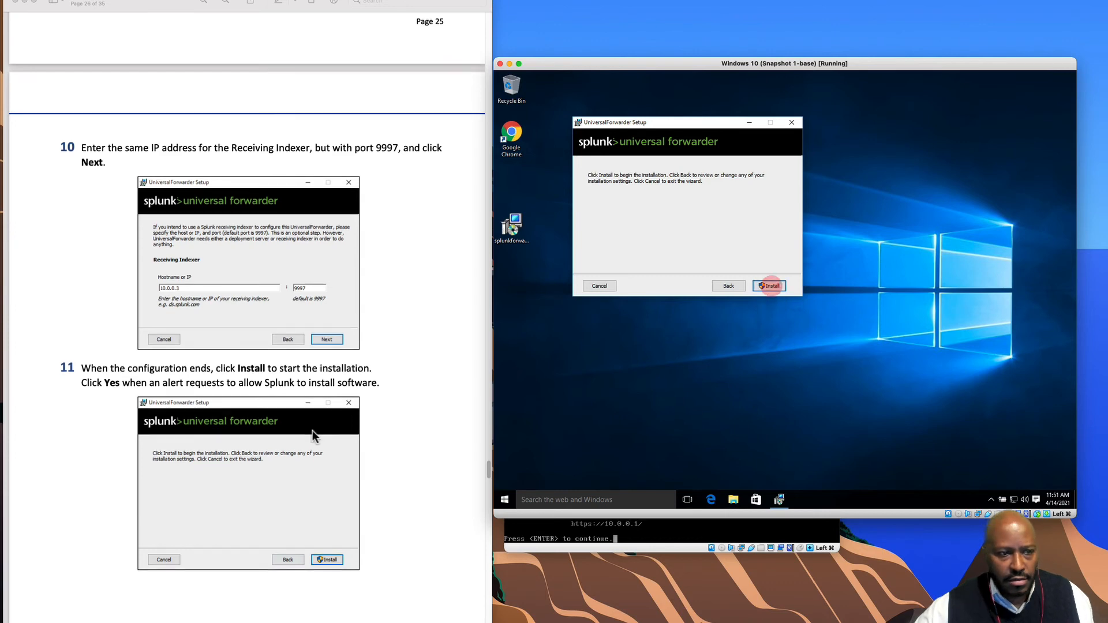
pyautogui.scroll(-5, 312, 437)
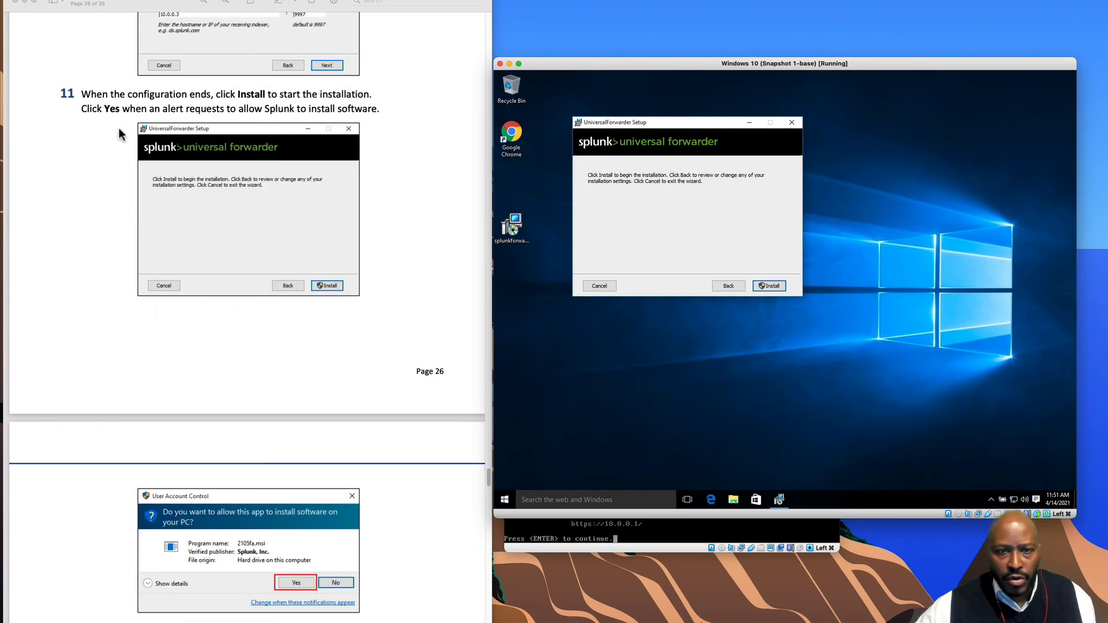
pyautogui.click(771, 286)
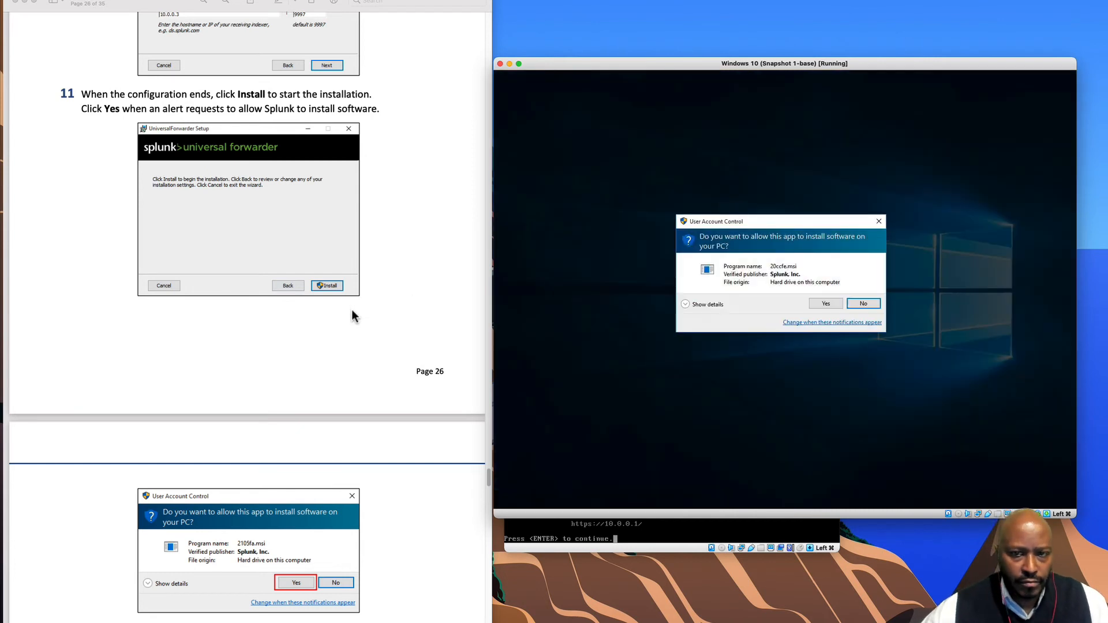
pyautogui.scroll(-2, 417, 432)
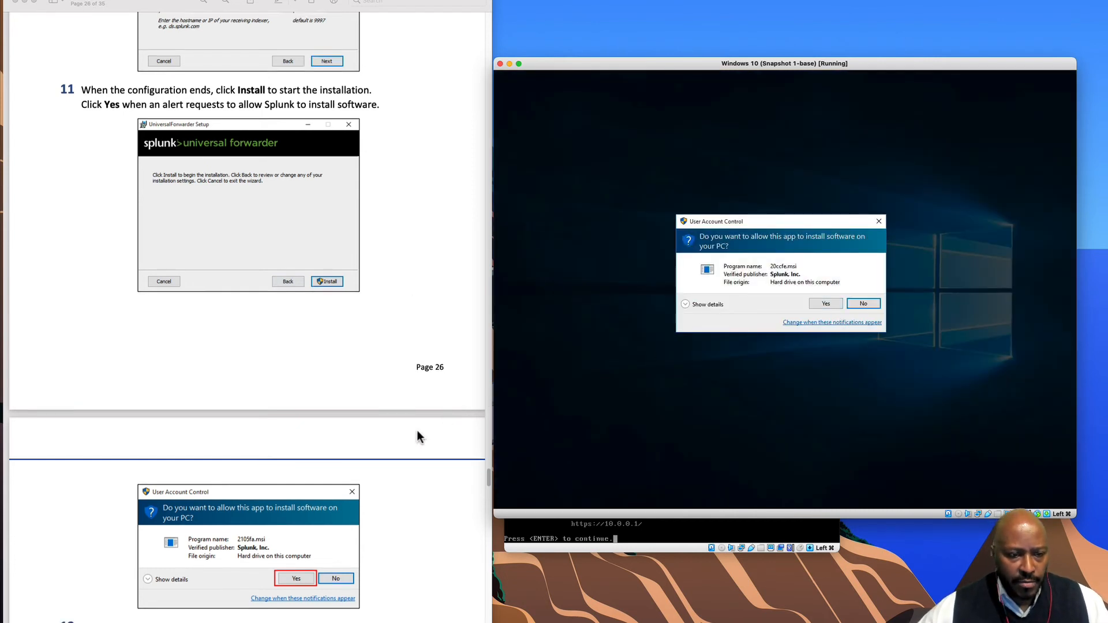
pyautogui.scroll(-3, 419, 440)
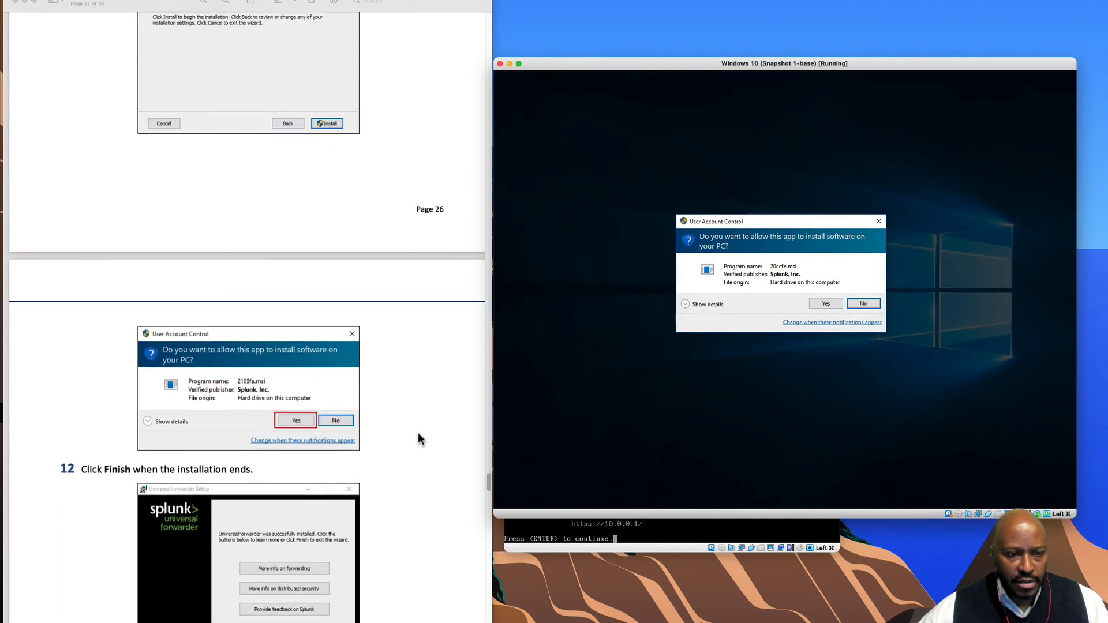
pyautogui.click(829, 304)
pyautogui.scroll(-2, 400, 413)
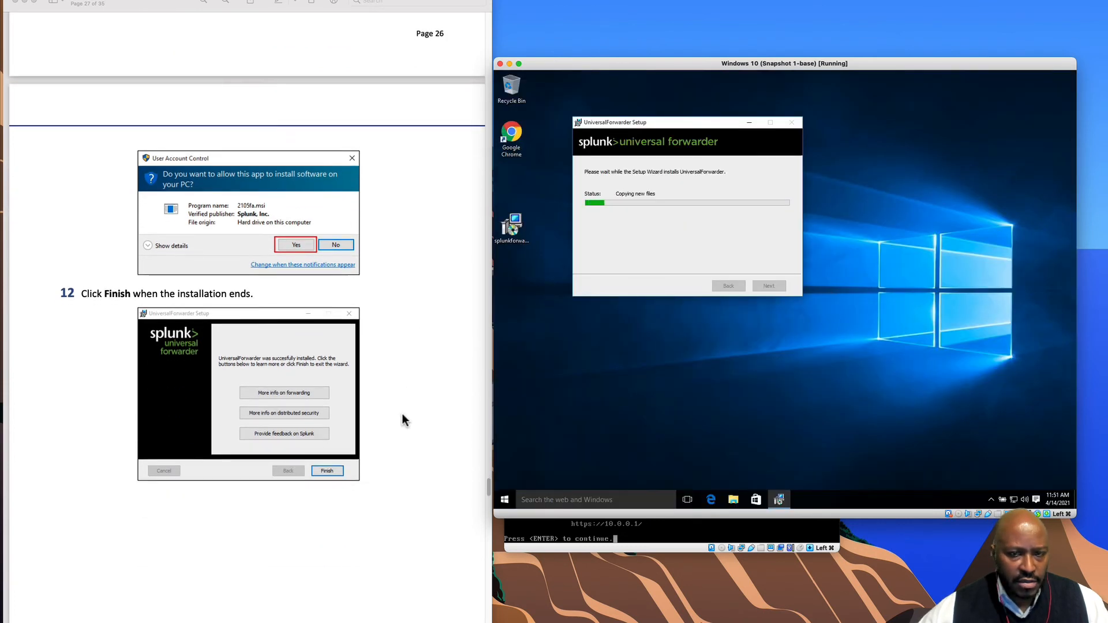
pyautogui.scroll(-5, 401, 413)
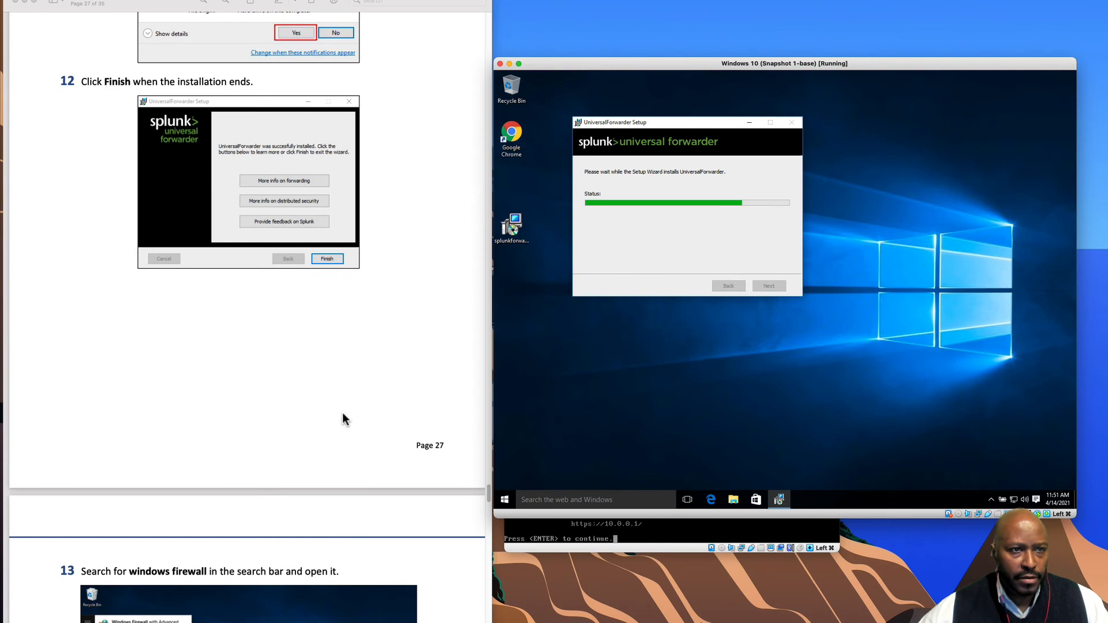
pyautogui.scroll(-1, 337, 413)
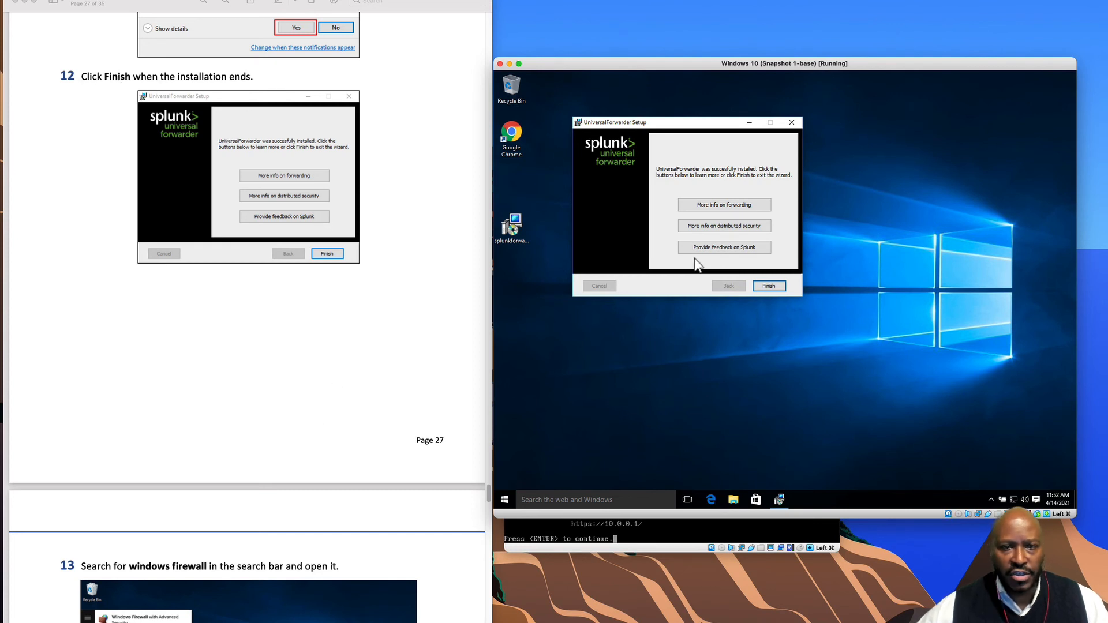
# - Finish the forwarder wizard and open the Windows Firewall control panel via search
pyautogui.click(784, 289)
pyautogui.scroll(-5, 456, 412)
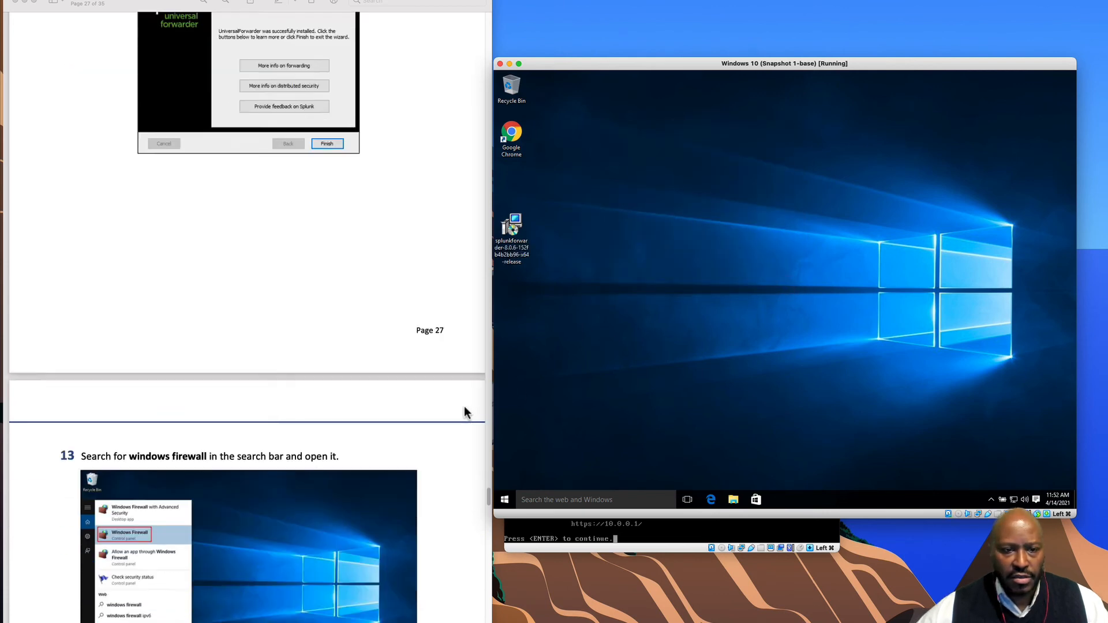
pyautogui.scroll(-3, 446, 414)
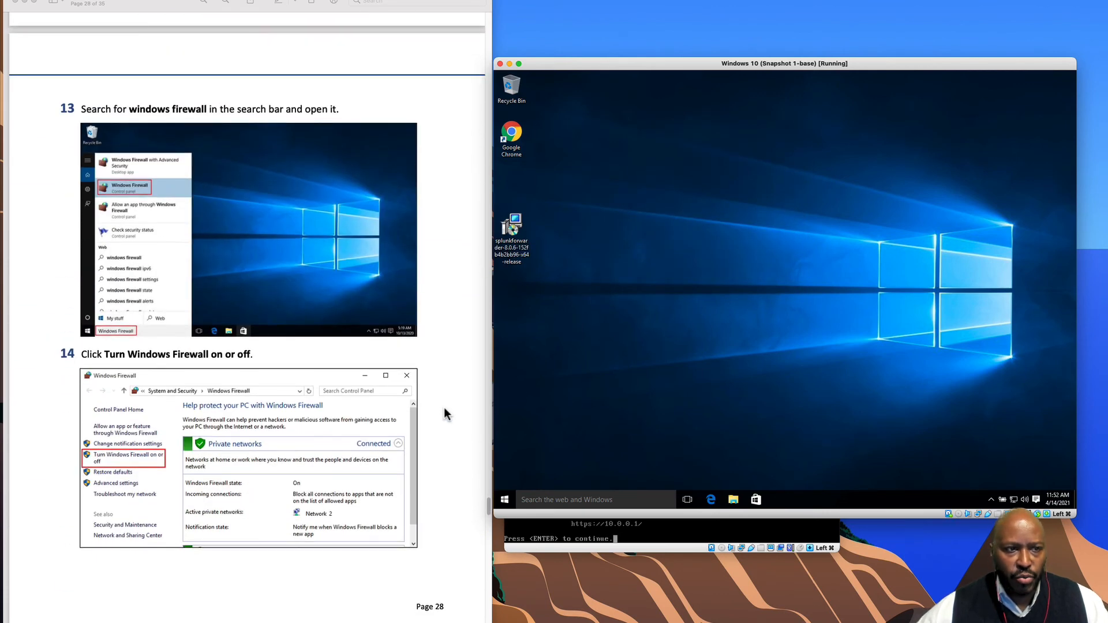
pyautogui.click(550, 502)
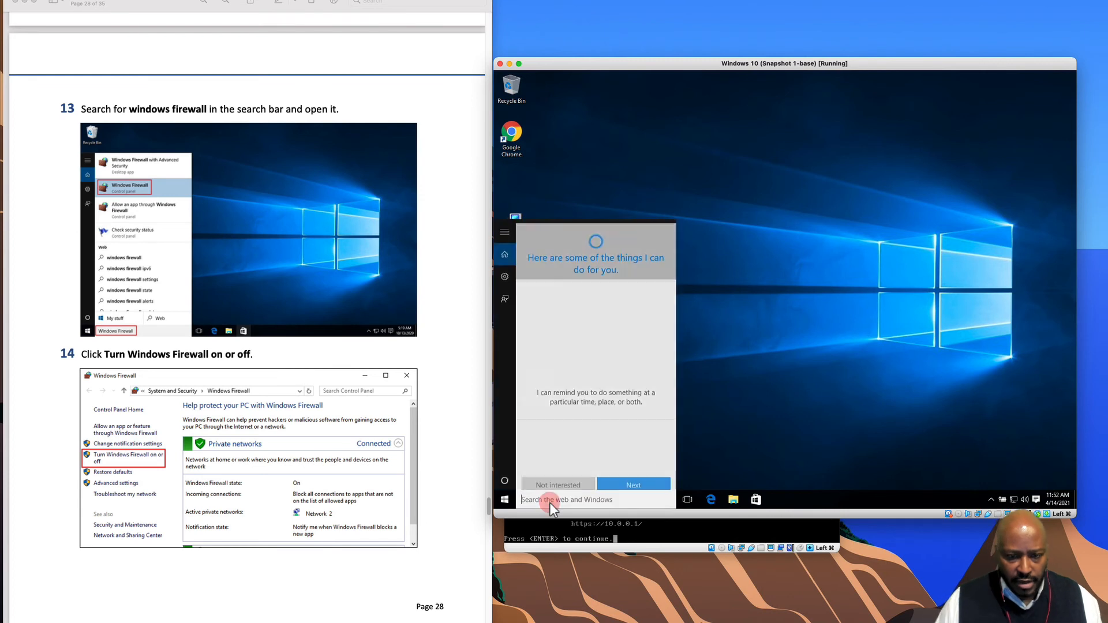
pyautogui.write('windo')
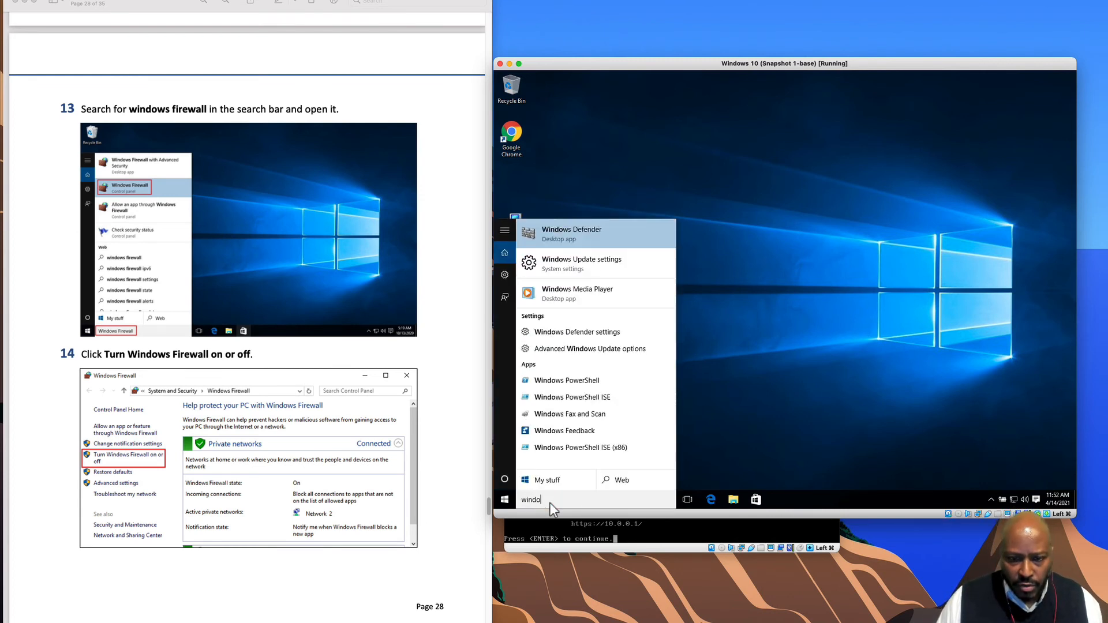
pyautogui.write('ws fire')
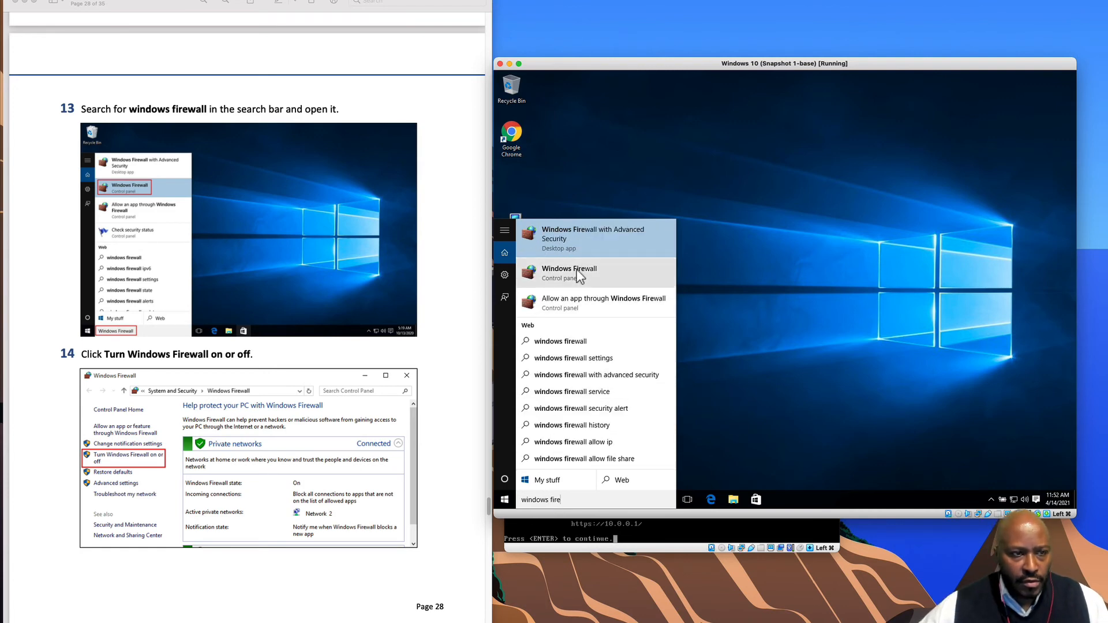
pyautogui.click(579, 276)
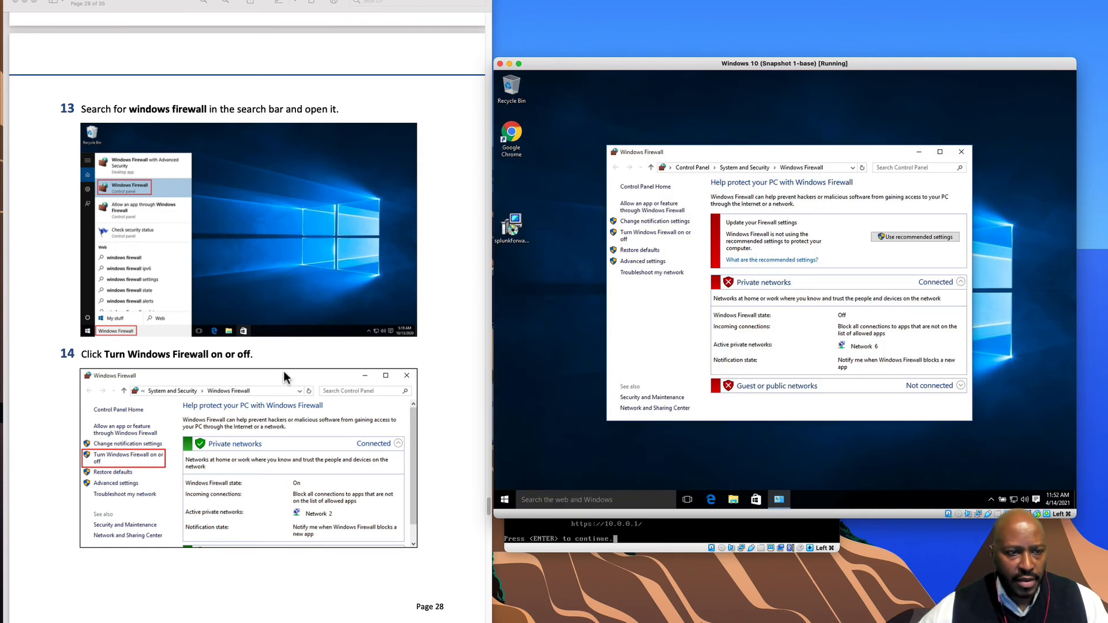
# - Turn off Windows Firewall for both private and public networks and confirm with OK
pyautogui.scroll(-1, 254, 416)
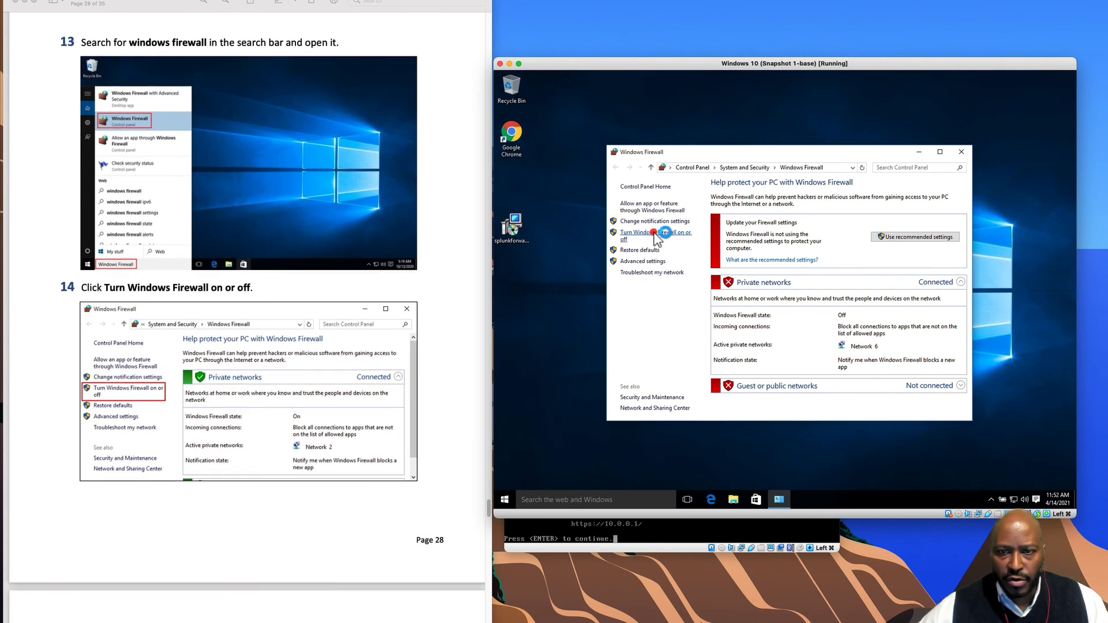
pyautogui.click(654, 233)
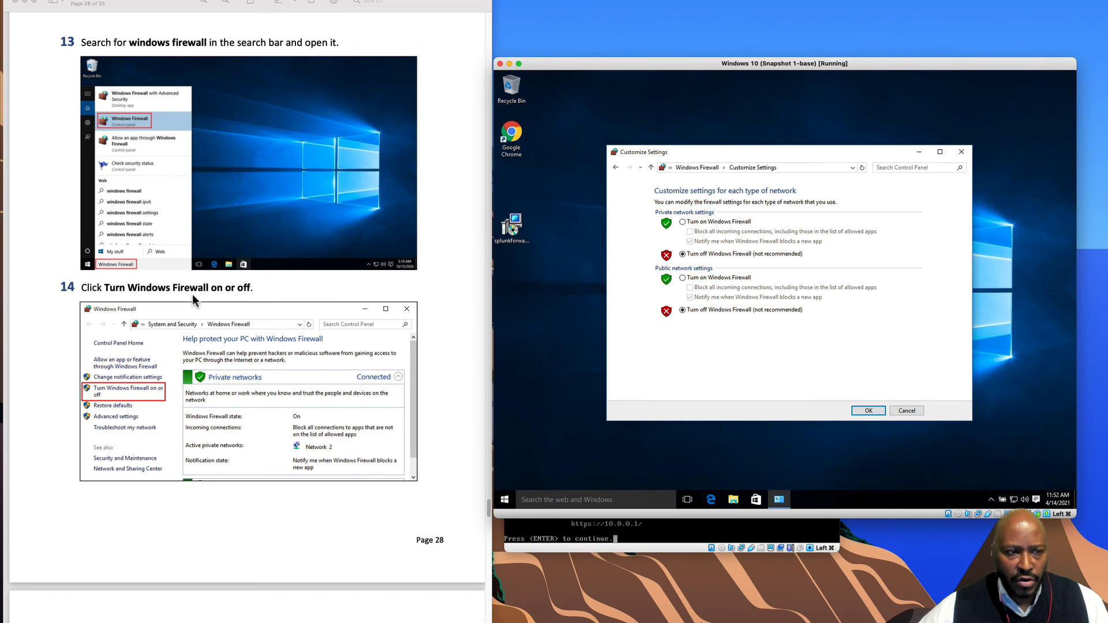
pyautogui.scroll(-10, 188, 453)
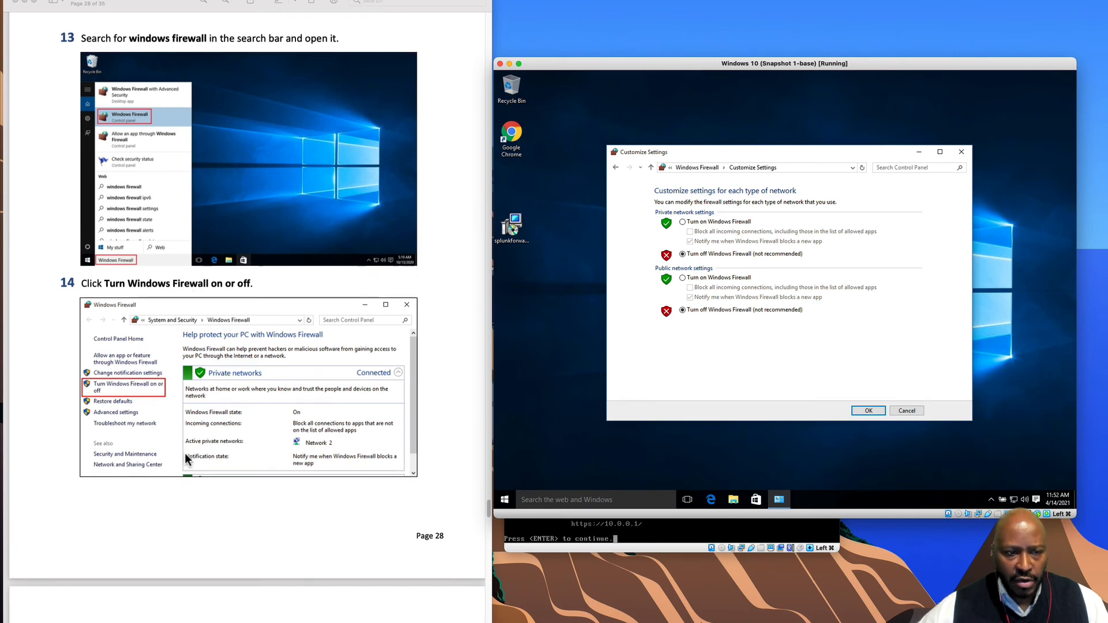
pyautogui.scroll(-5, 189, 453)
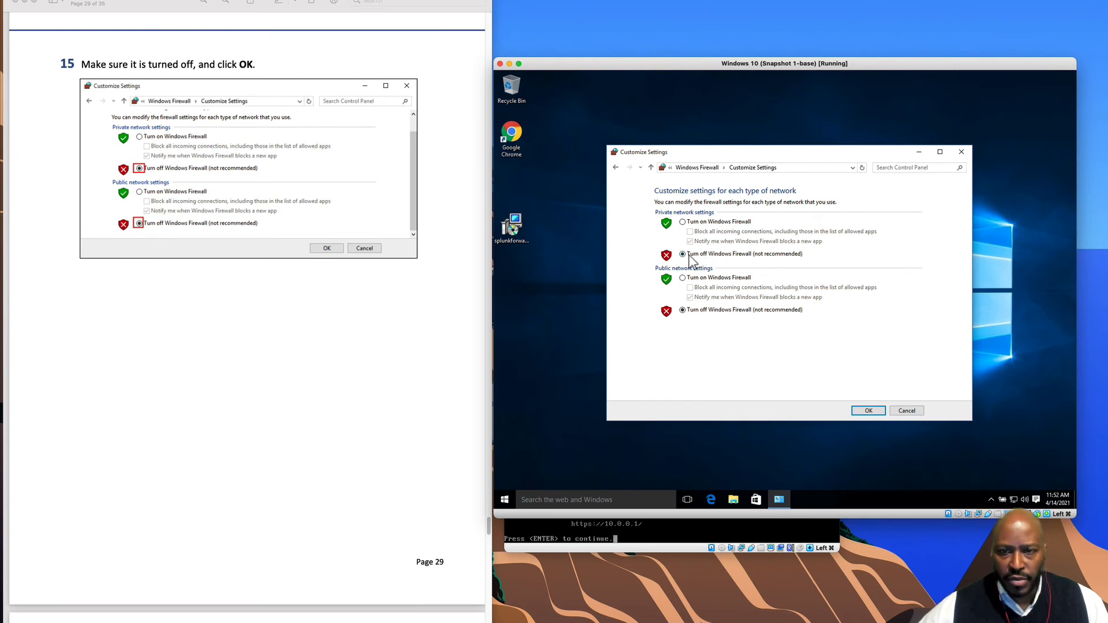
pyautogui.scroll(-18, 432, 403)
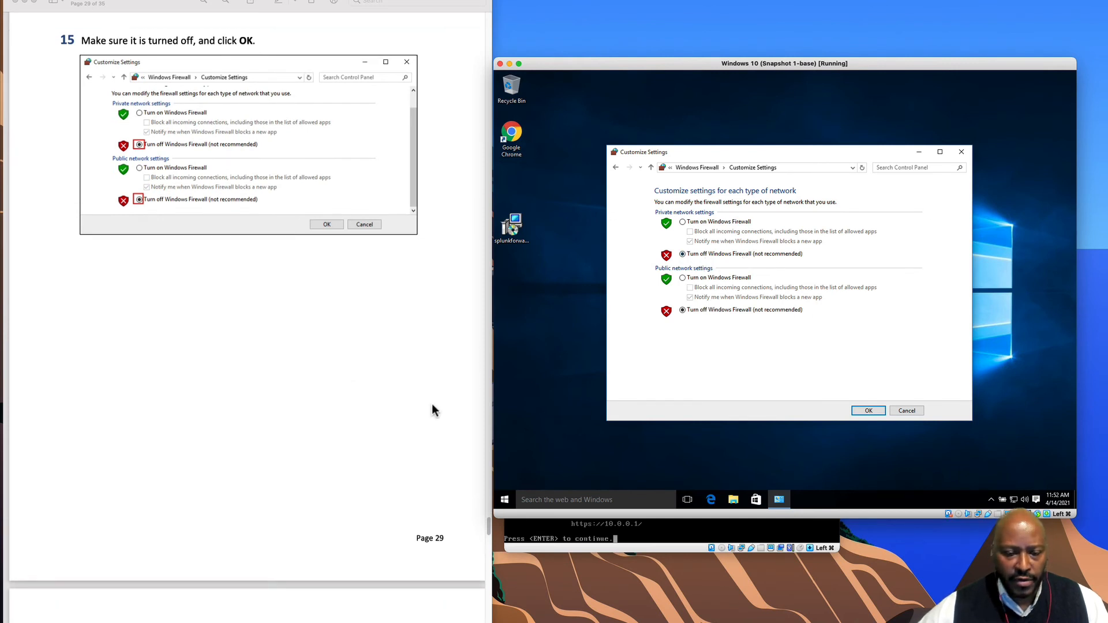
pyautogui.scroll(-1, 331, 478)
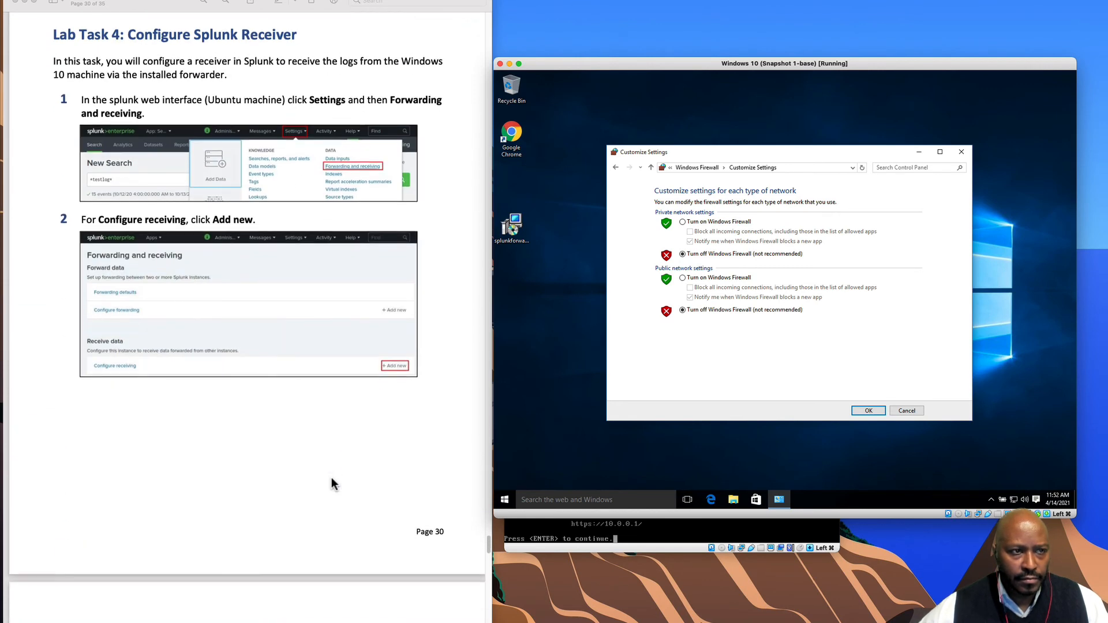
pyautogui.scroll(-1, 331, 478)
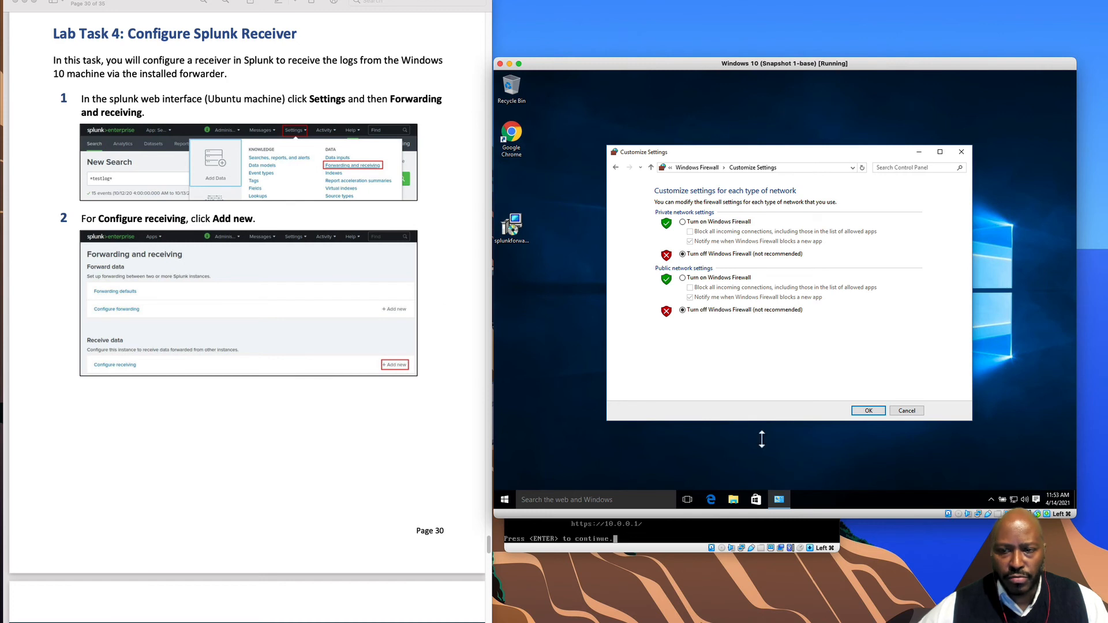
pyautogui.click(862, 408)
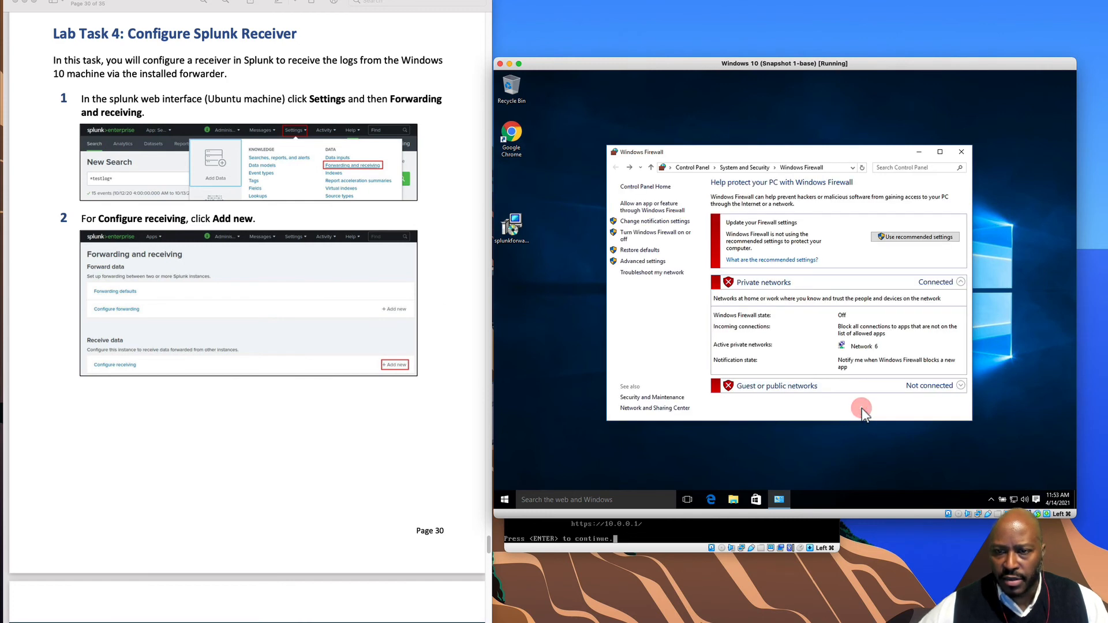
# - Minimize the Windows 10 and pfSense windows and bring back Ubuntu's Splunk search page in Firefox
pyautogui.click(508, 64)
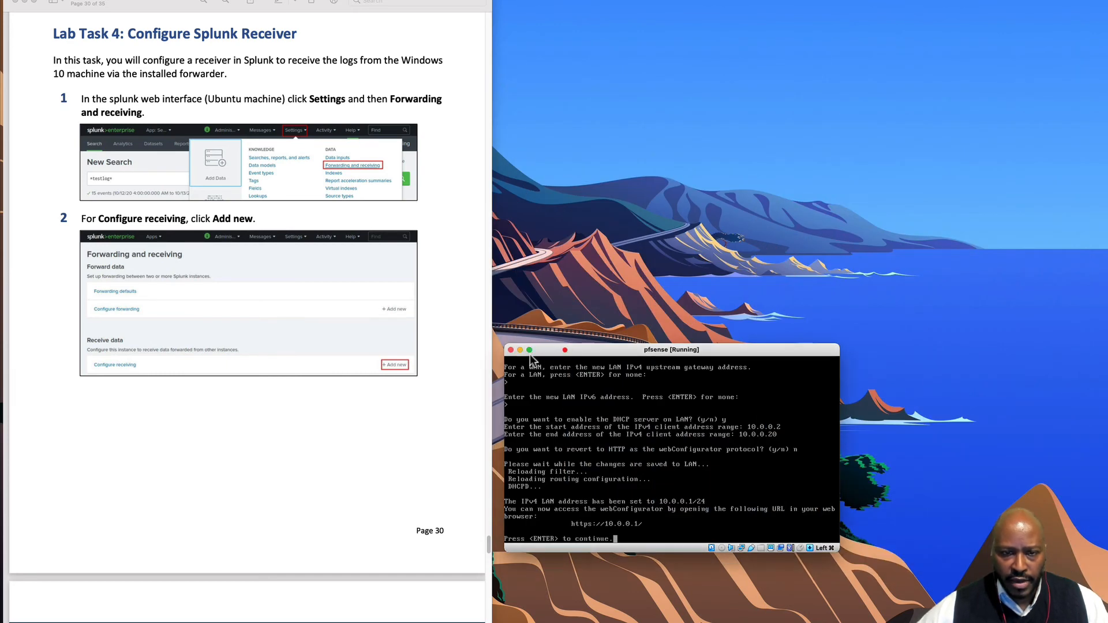
pyautogui.click(520, 349)
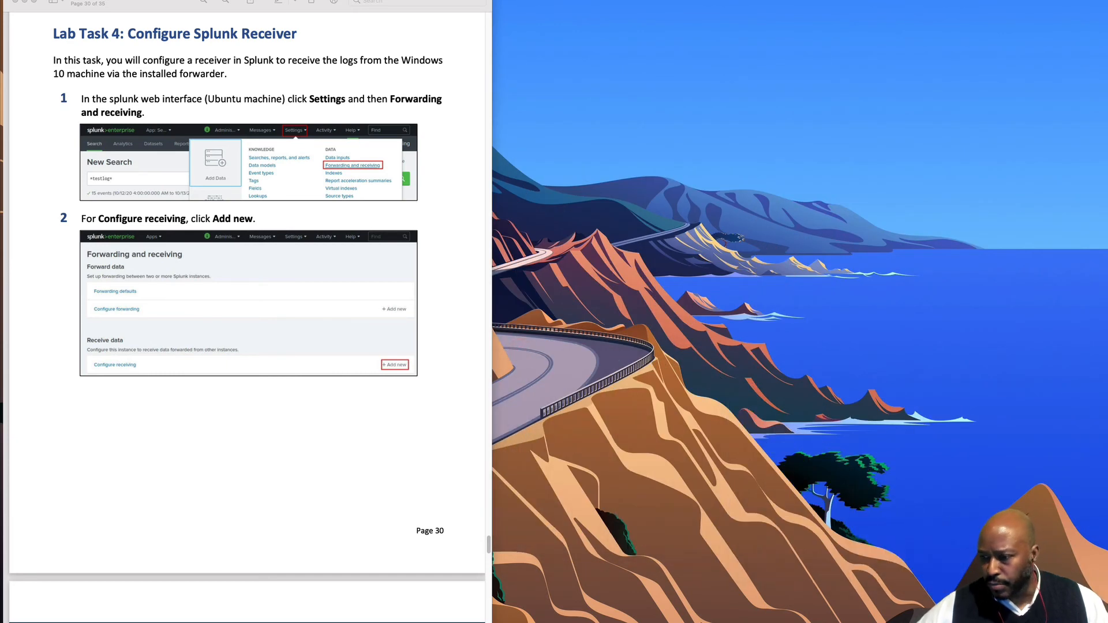
pyautogui.click(1105, 563)
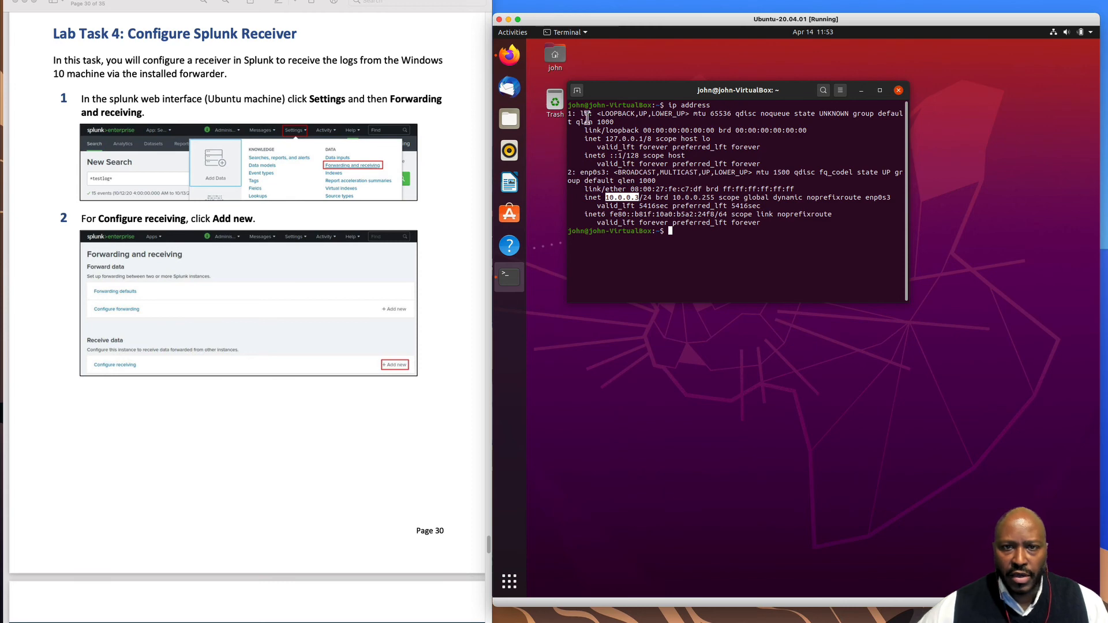
pyautogui.click(516, 64)
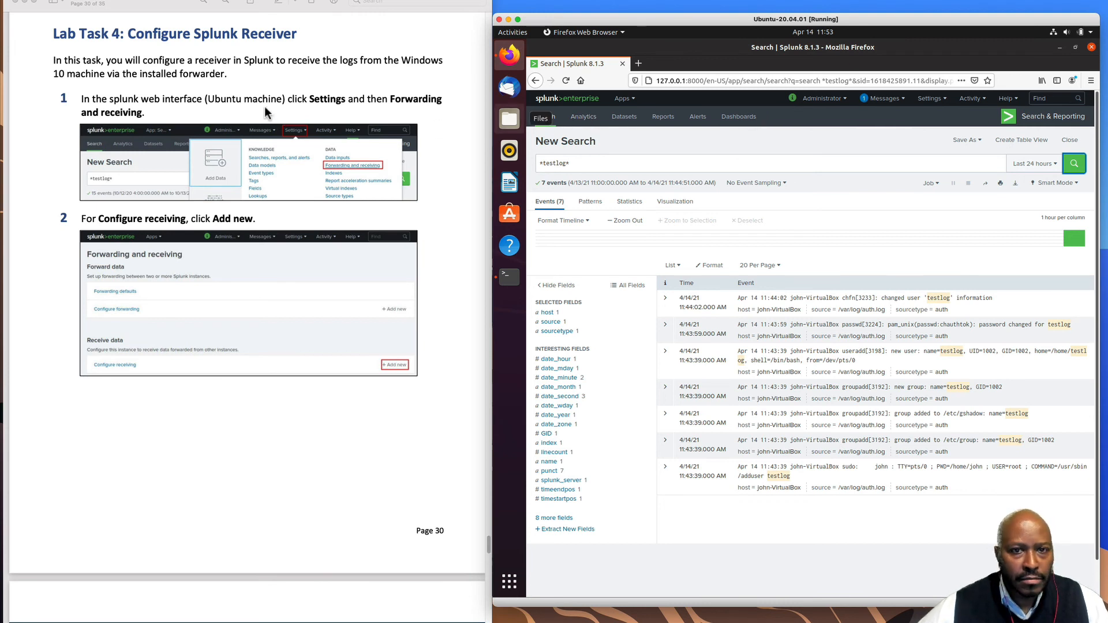
pyautogui.click(926, 100)
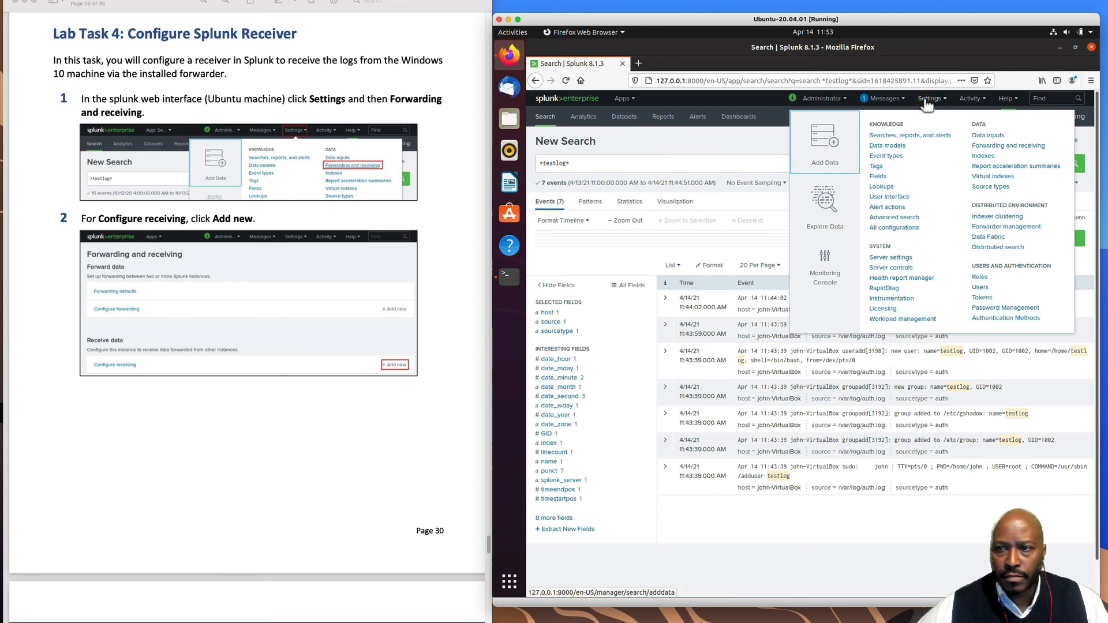
# - Under Forwarding and receiving, add a new receiving port and select the listen-on-port field for 9997
pyautogui.click(1019, 146)
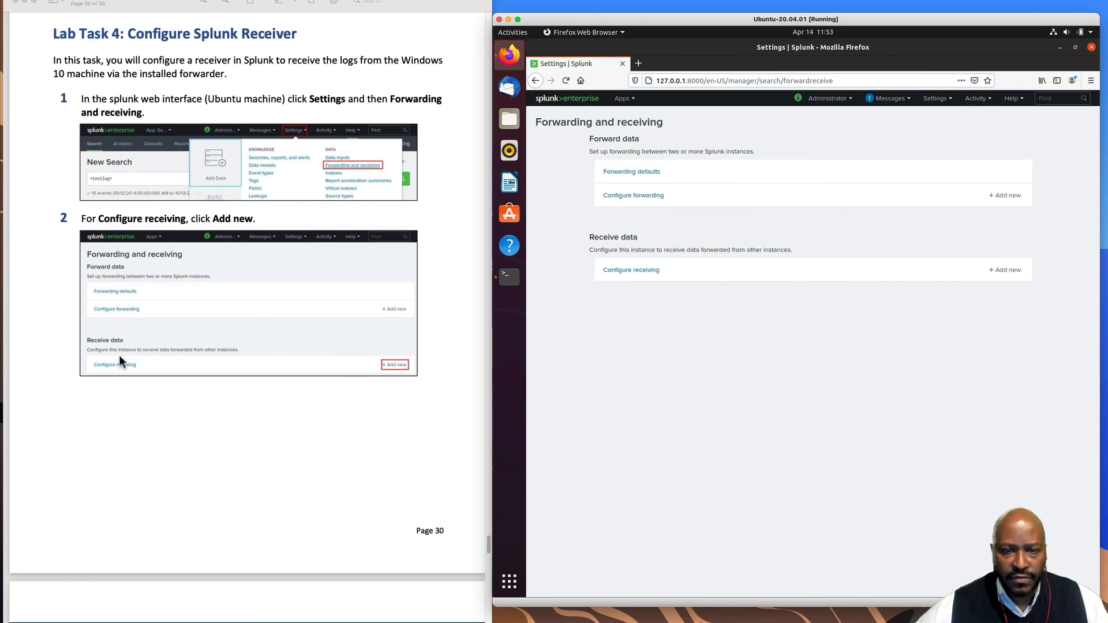
pyautogui.click(1003, 271)
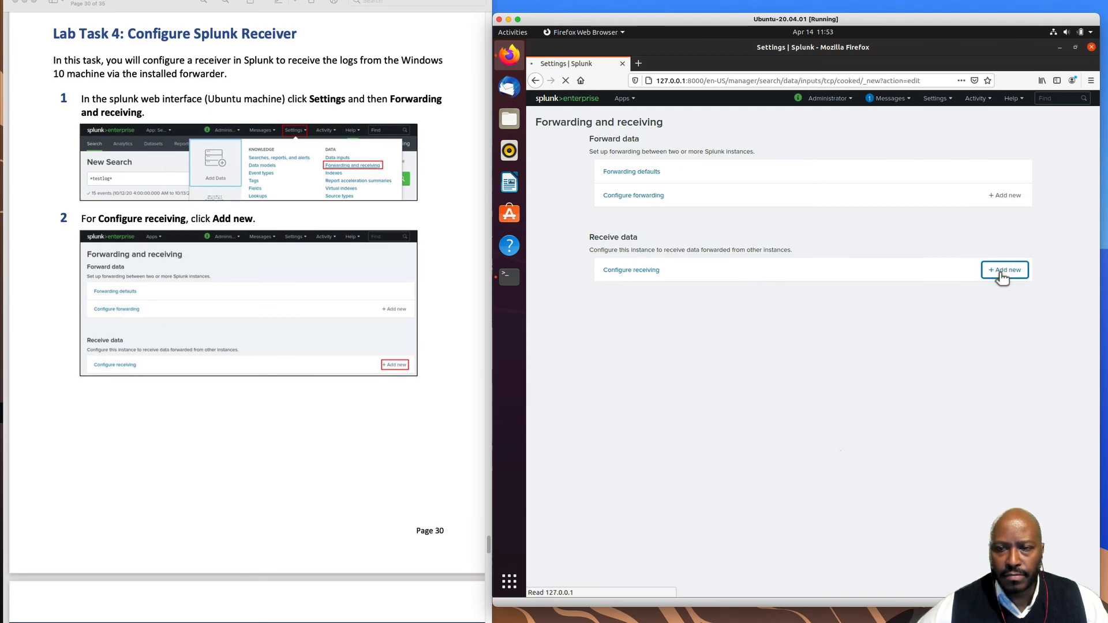
pyautogui.scroll(-5, 273, 456)
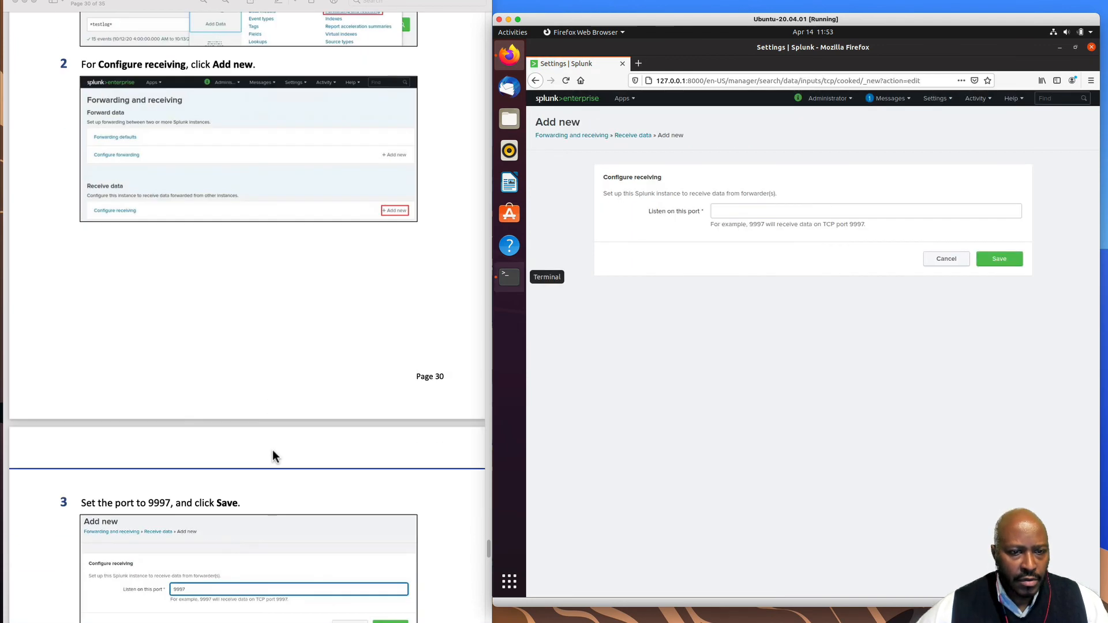
pyautogui.scroll(-10, 272, 456)
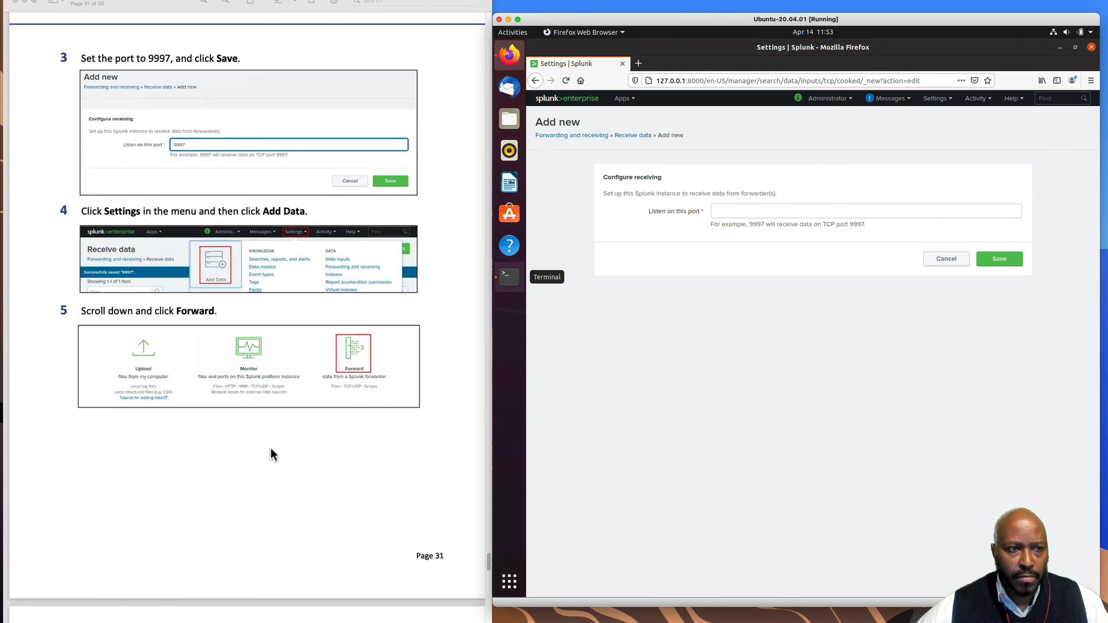
pyautogui.click(730, 213)
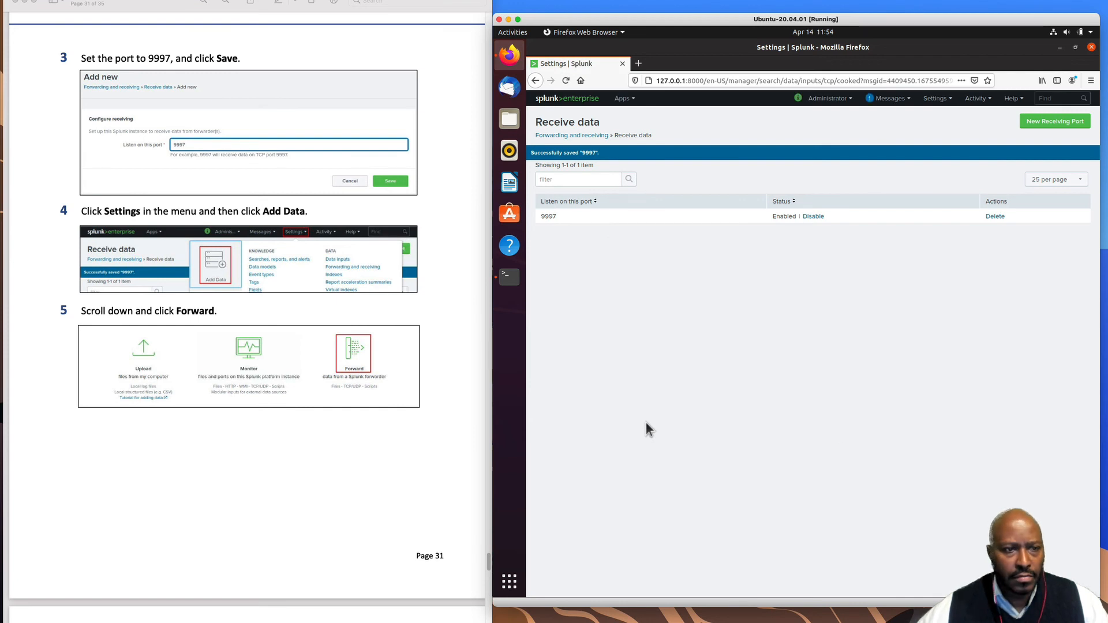
# - Start Add Data in Splunk and choose to forward data from a forwarder
pyautogui.click(934, 99)
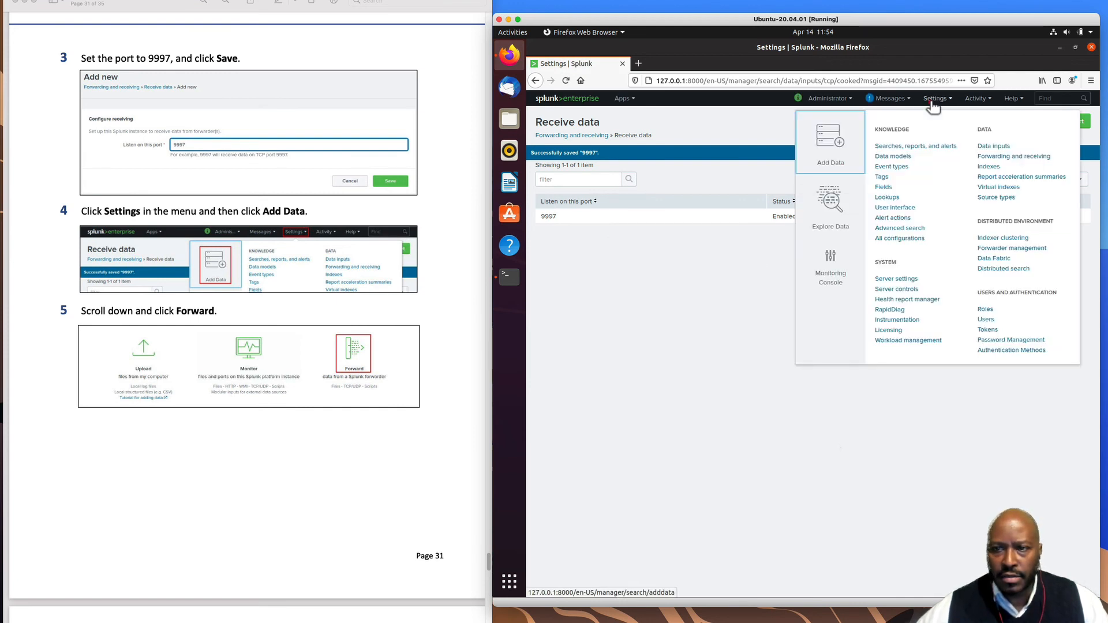
pyautogui.click(831, 143)
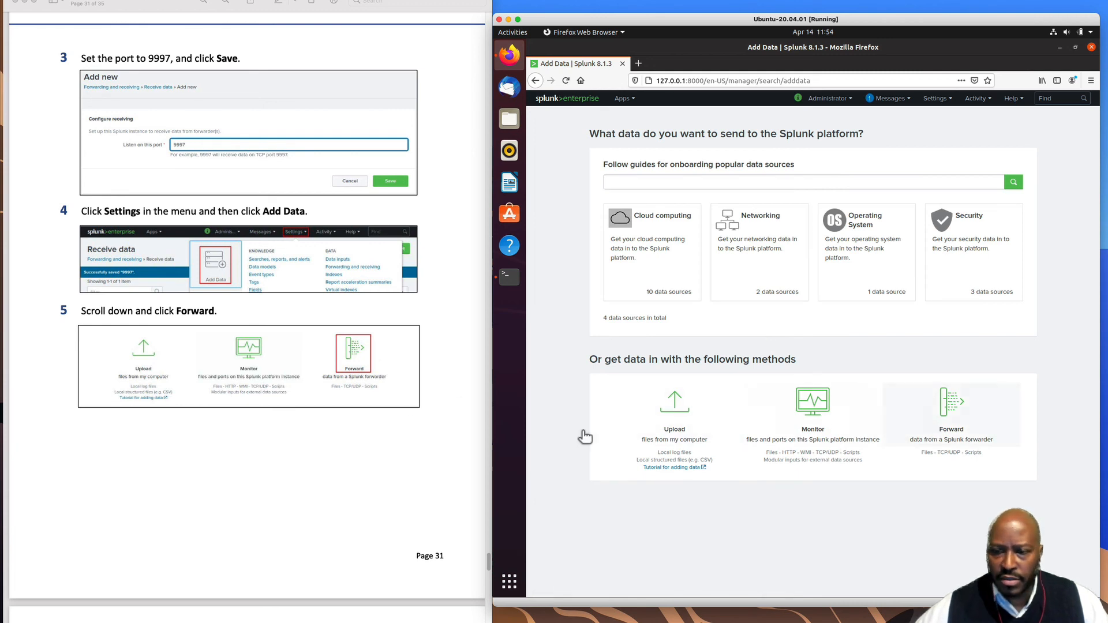
pyautogui.click(944, 410)
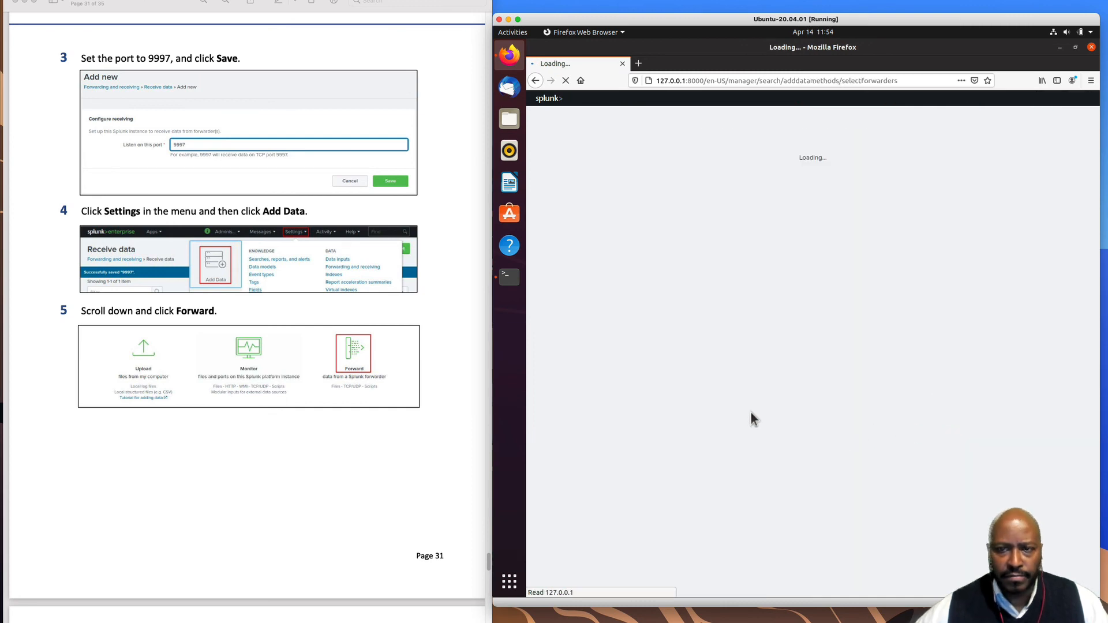
# - Add host DESKTOP-CEN9MM2 to a new server class PC1 and continue to Select Source
pyautogui.scroll(-10, 397, 427)
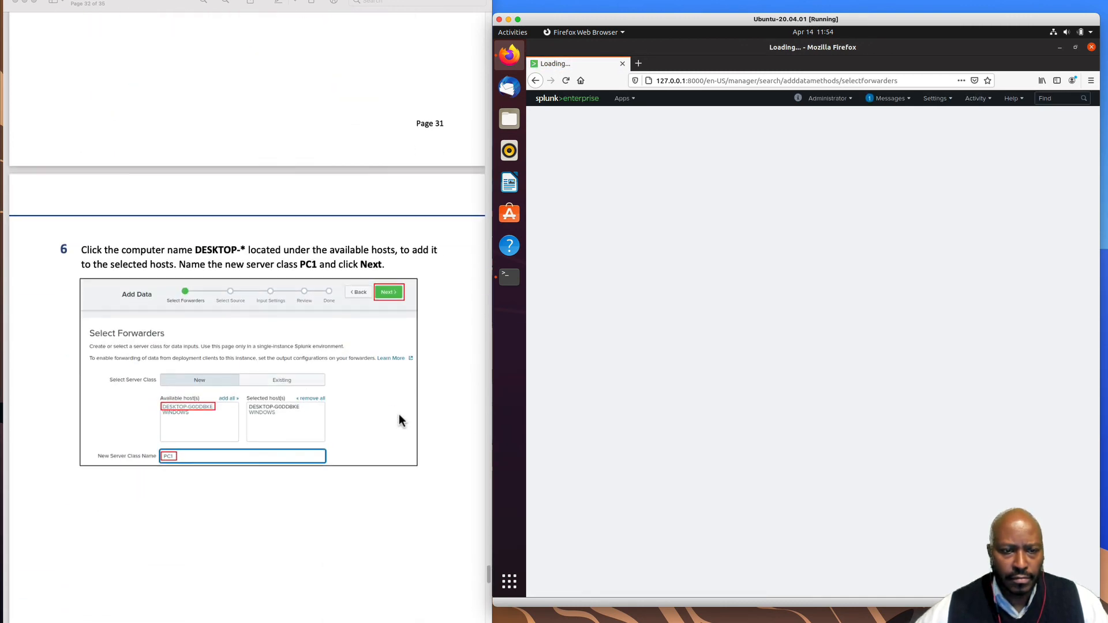
pyautogui.scroll(-1, 402, 420)
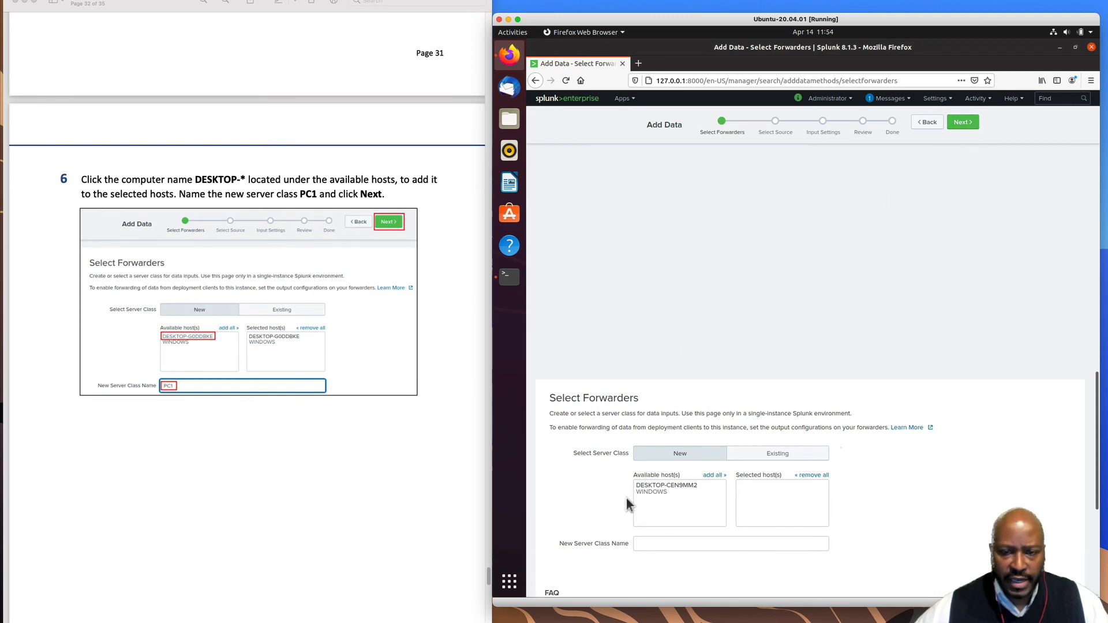
pyautogui.click(682, 488)
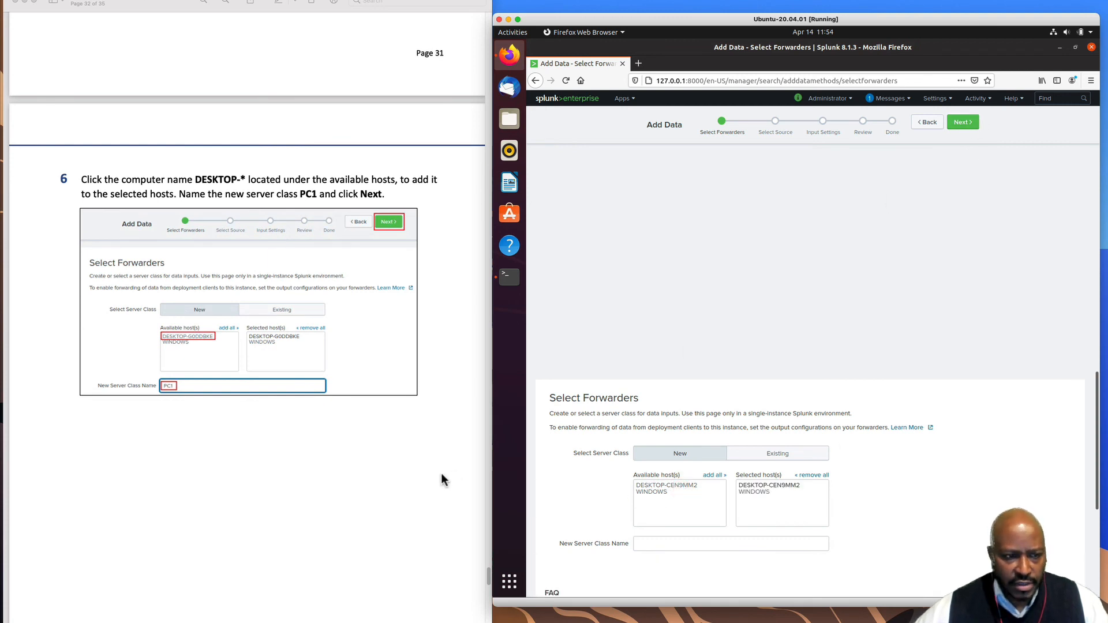
pyautogui.scroll(-1, 637, 530)
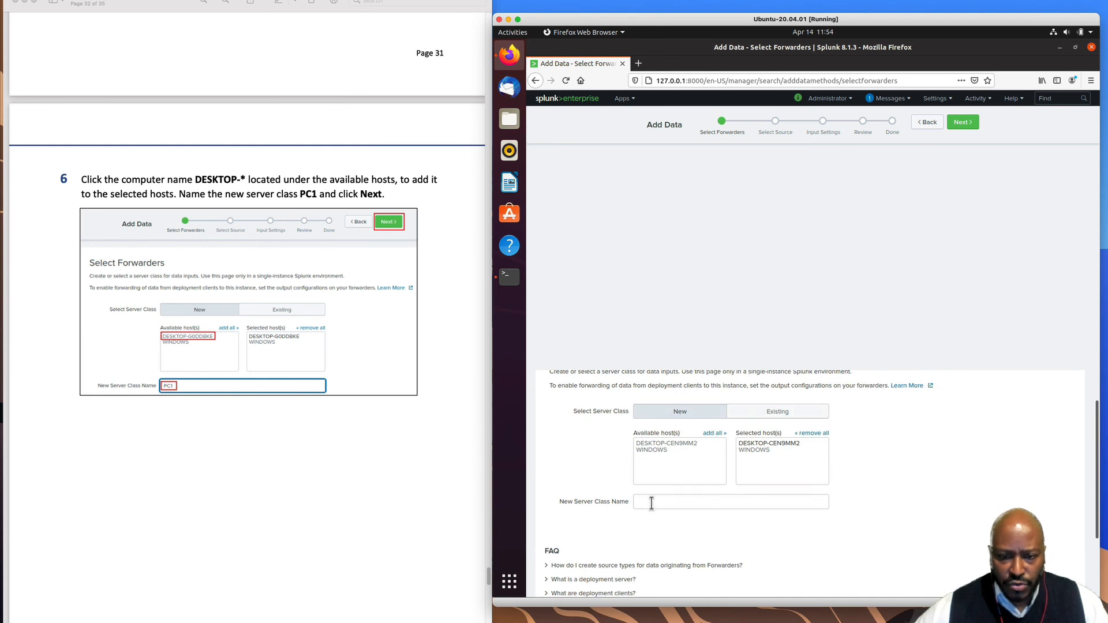
pyautogui.click(651, 503)
pyautogui.write('PC1')
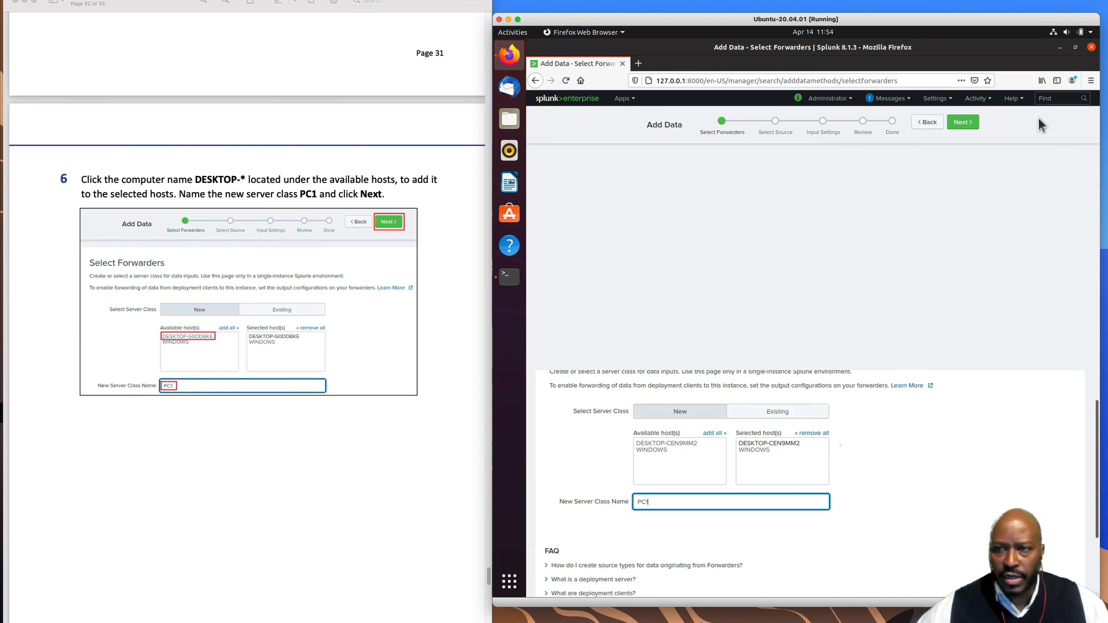
pyautogui.click(975, 126)
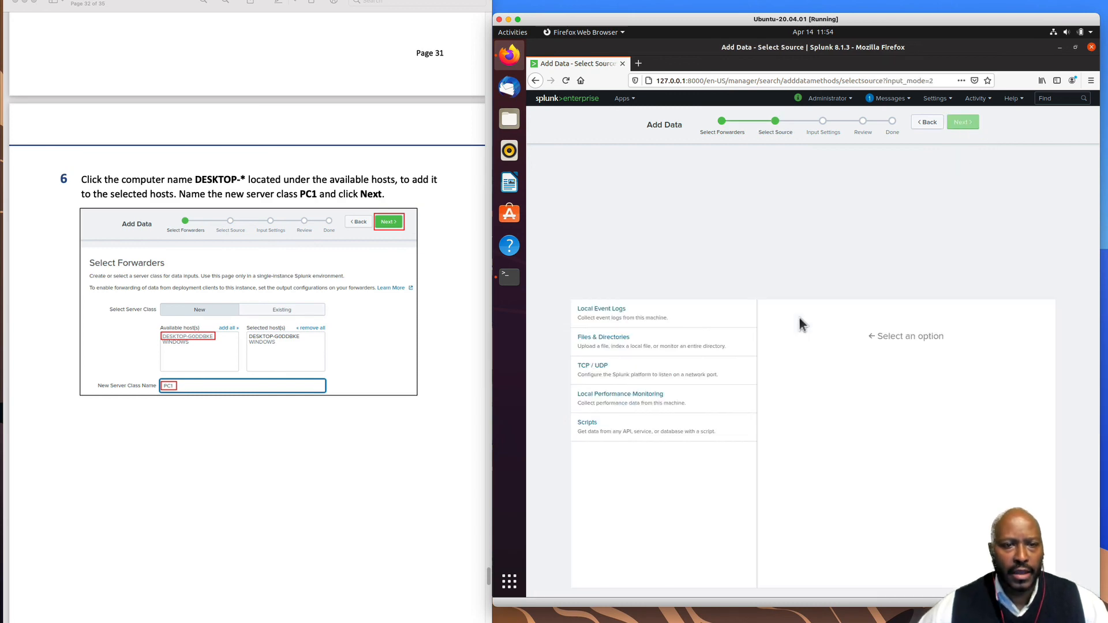
# - Choose Local Event Logs as the source and add all available Windows event logs
pyautogui.scroll(-3, 383, 444)
pyautogui.scroll(-10, 384, 447)
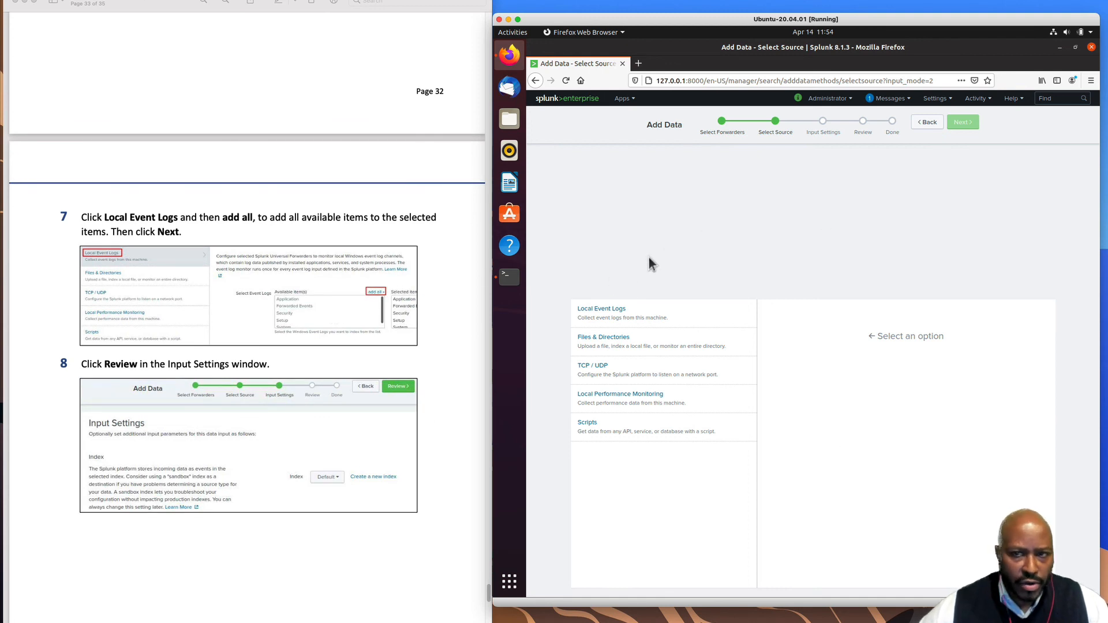
pyautogui.scroll(3, 383, 310)
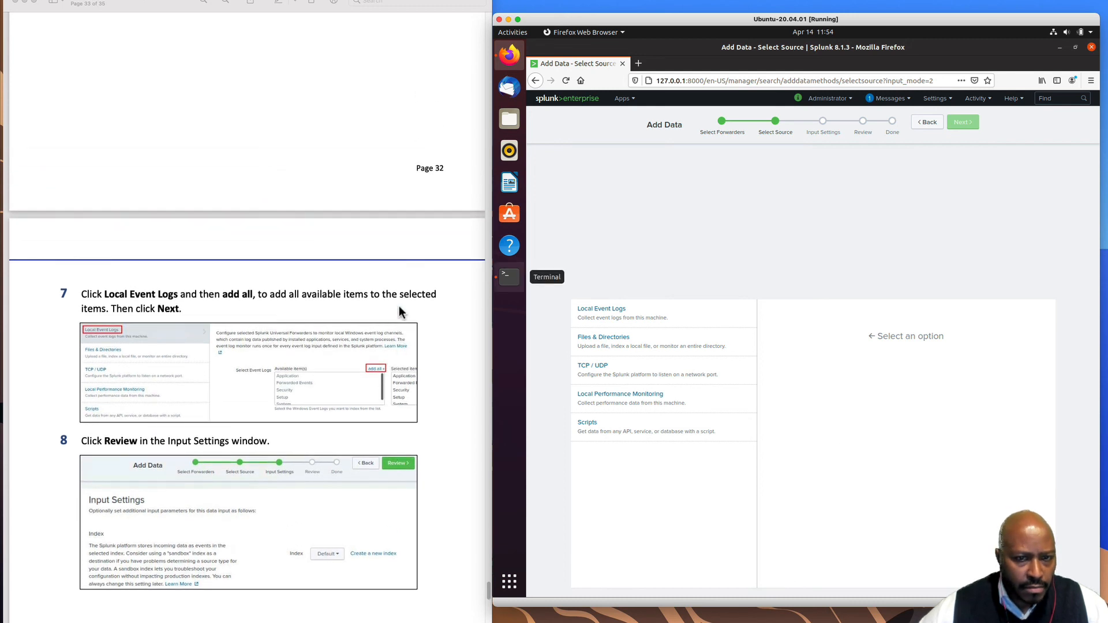
pyautogui.click(598, 313)
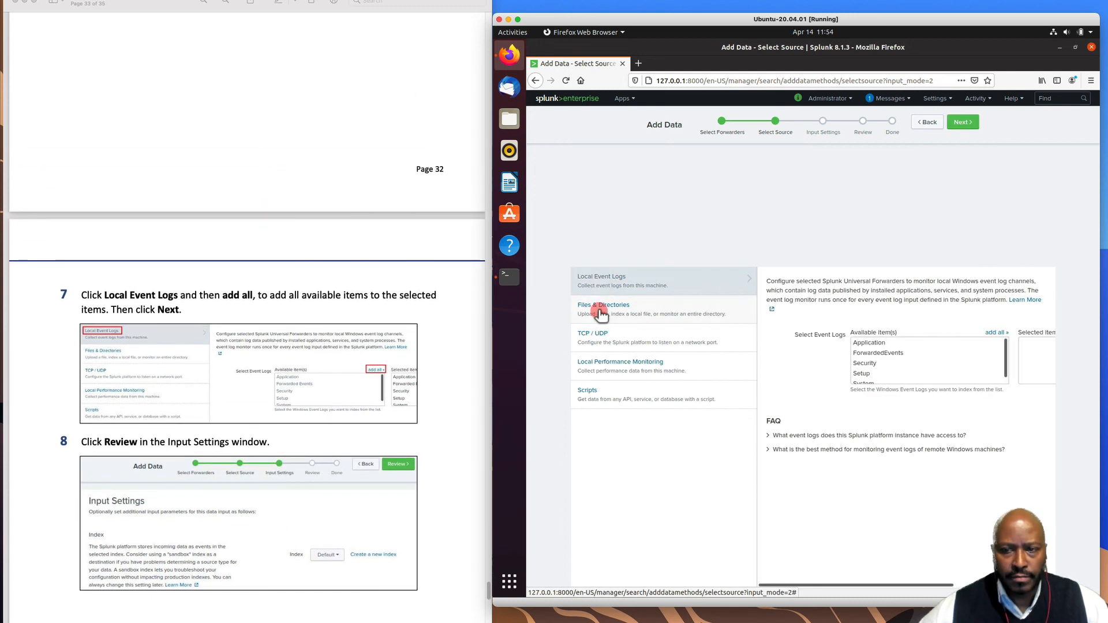
pyautogui.click(996, 333)
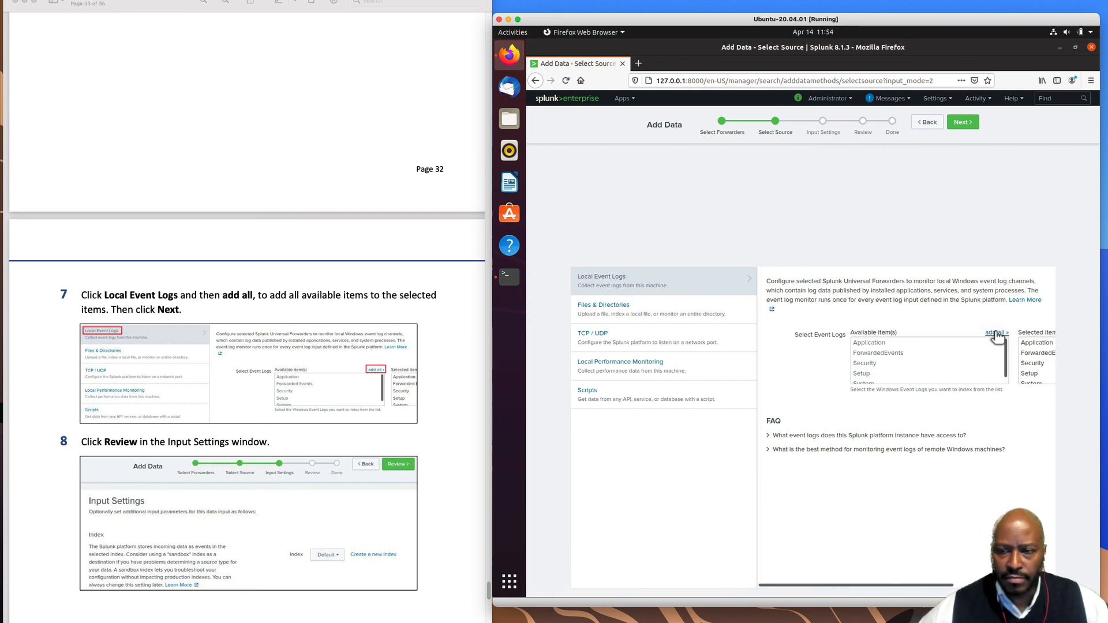
pyautogui.click(997, 334)
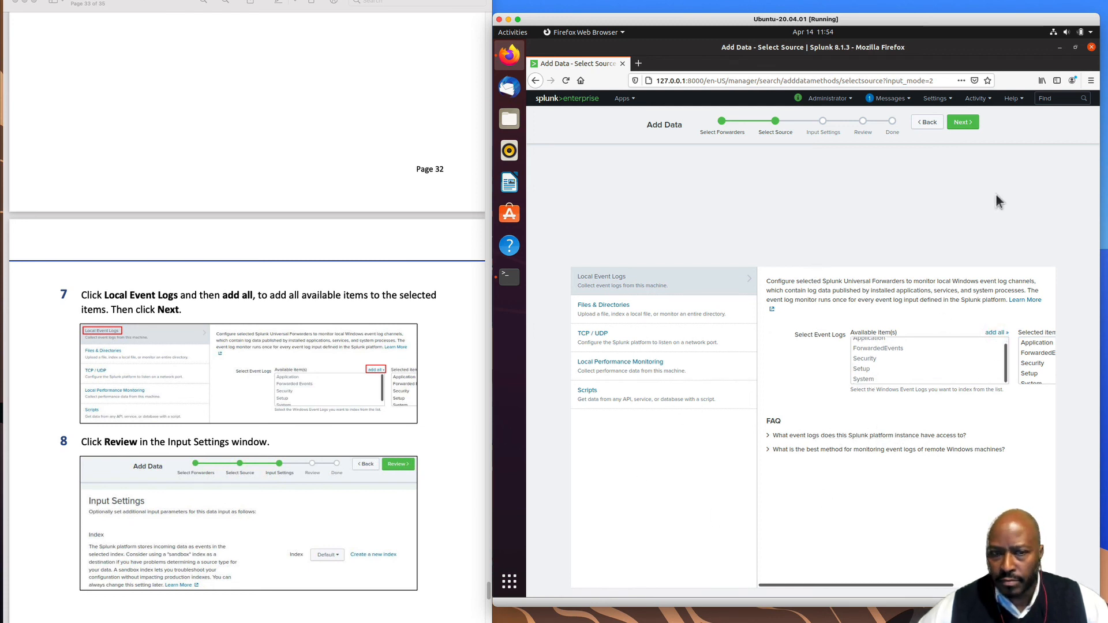
pyautogui.click(967, 123)
# - Keep the index as Default and advance to the Review summary
pyautogui.scroll(-2, 321, 425)
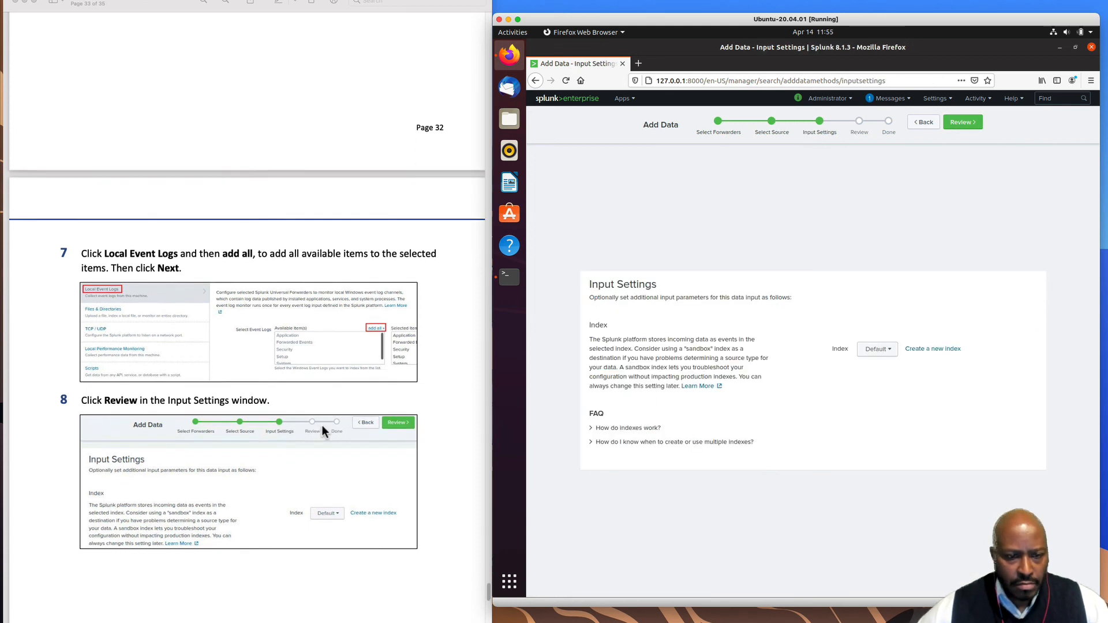
pyautogui.scroll(-8, 322, 425)
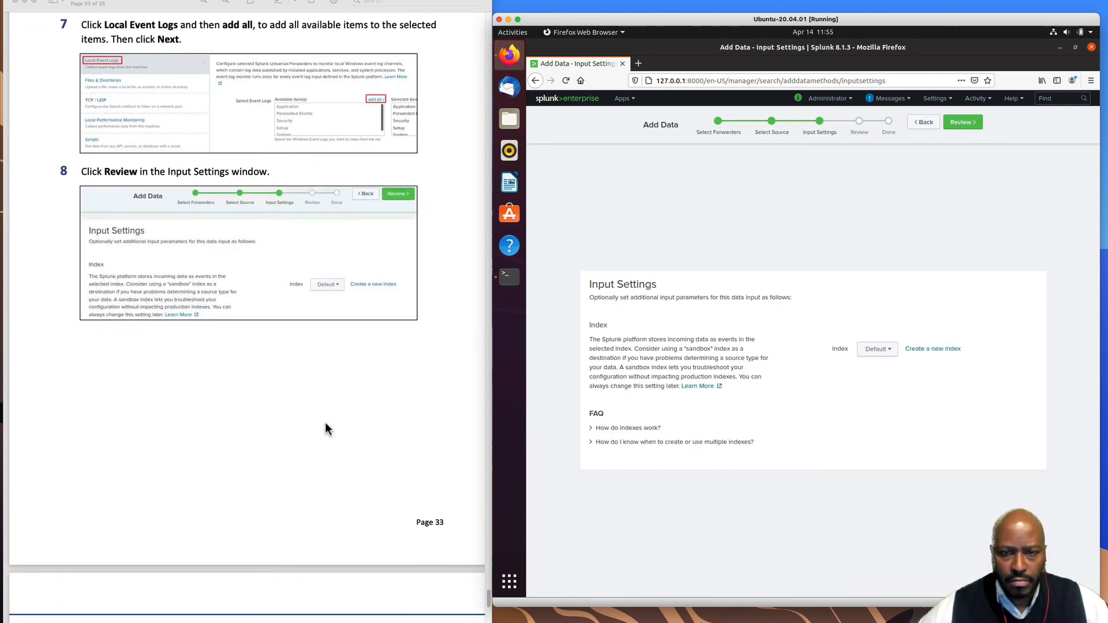
pyautogui.scroll(2, 306, 335)
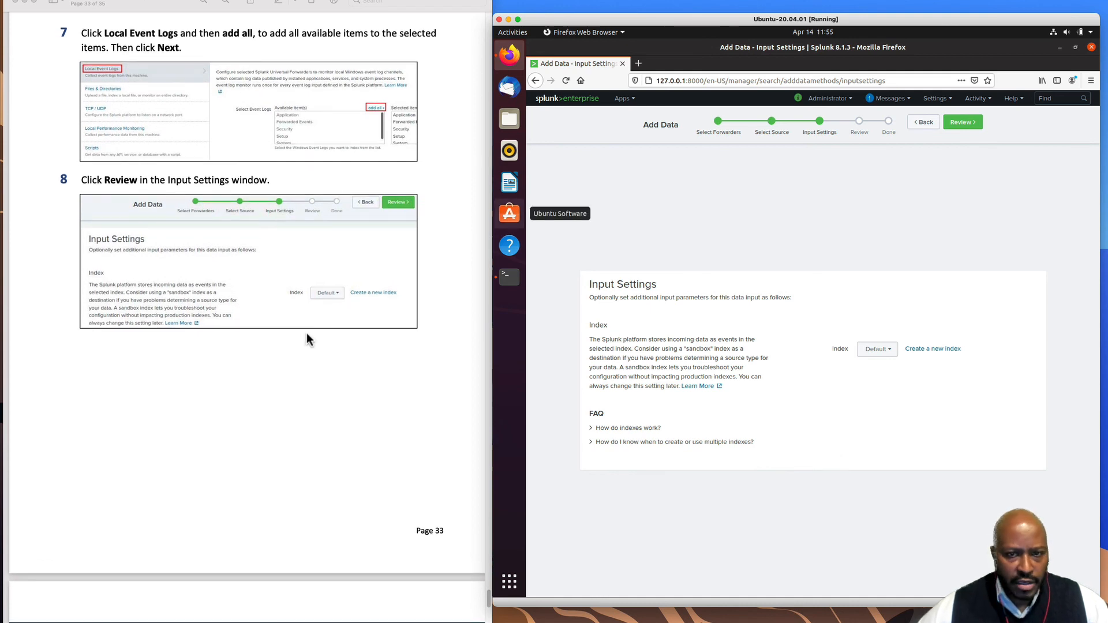
pyautogui.scroll(1, 307, 339)
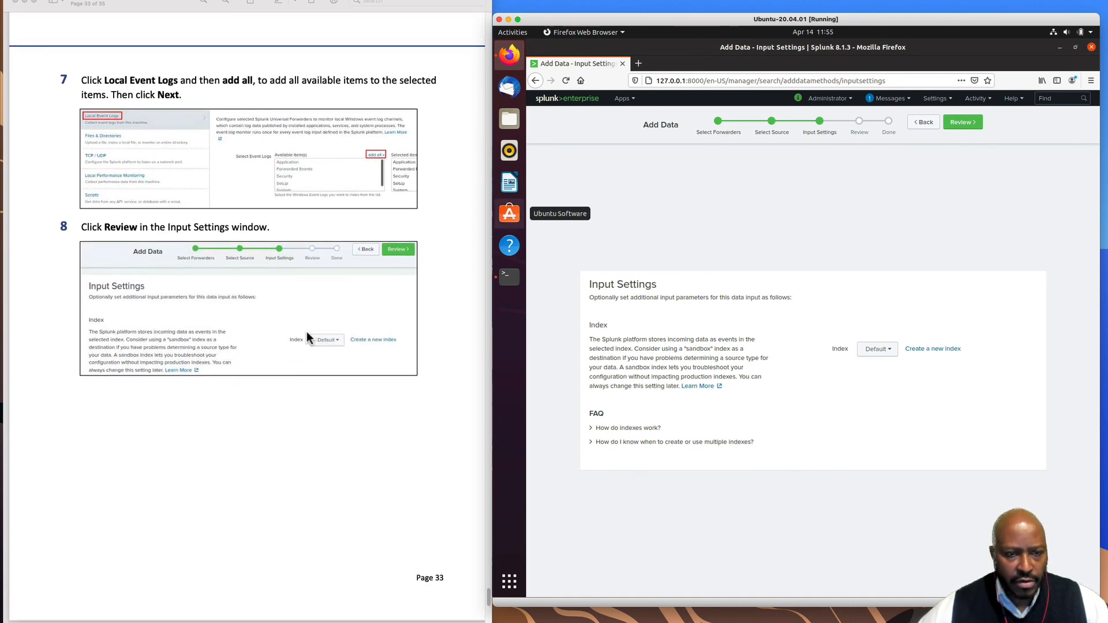
pyautogui.click(960, 122)
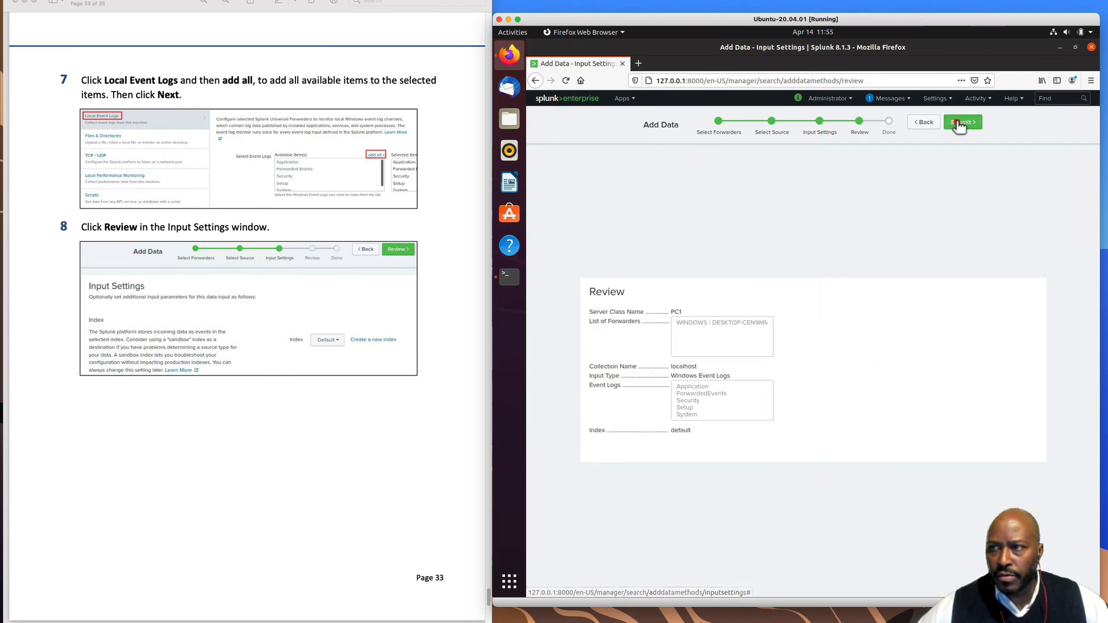
pyautogui.scroll(-15, 361, 383)
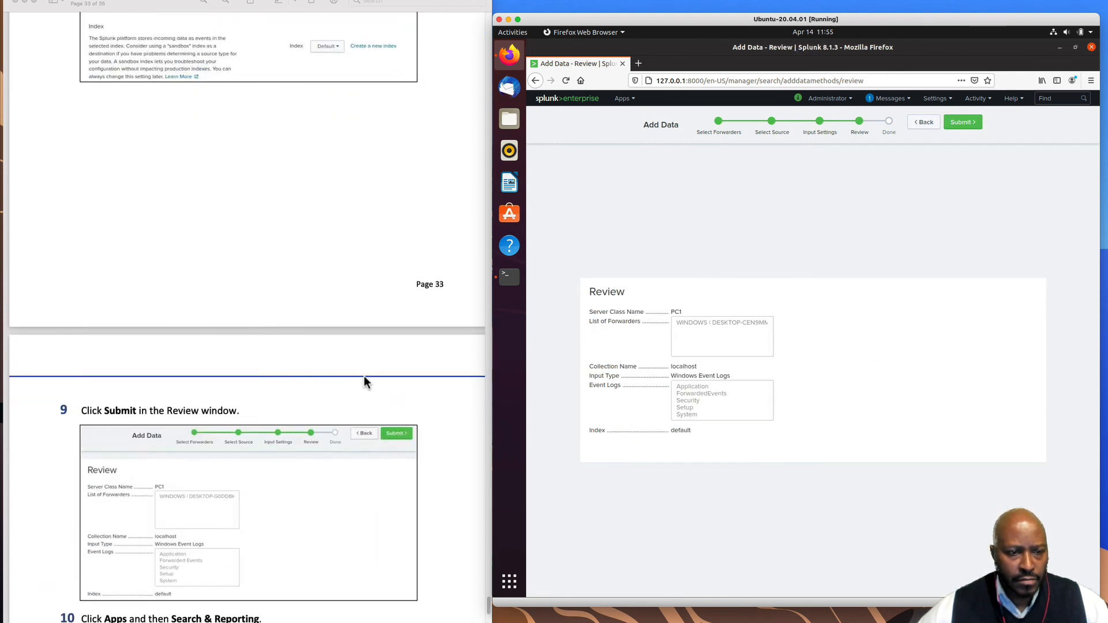
pyautogui.scroll(-14, 364, 377)
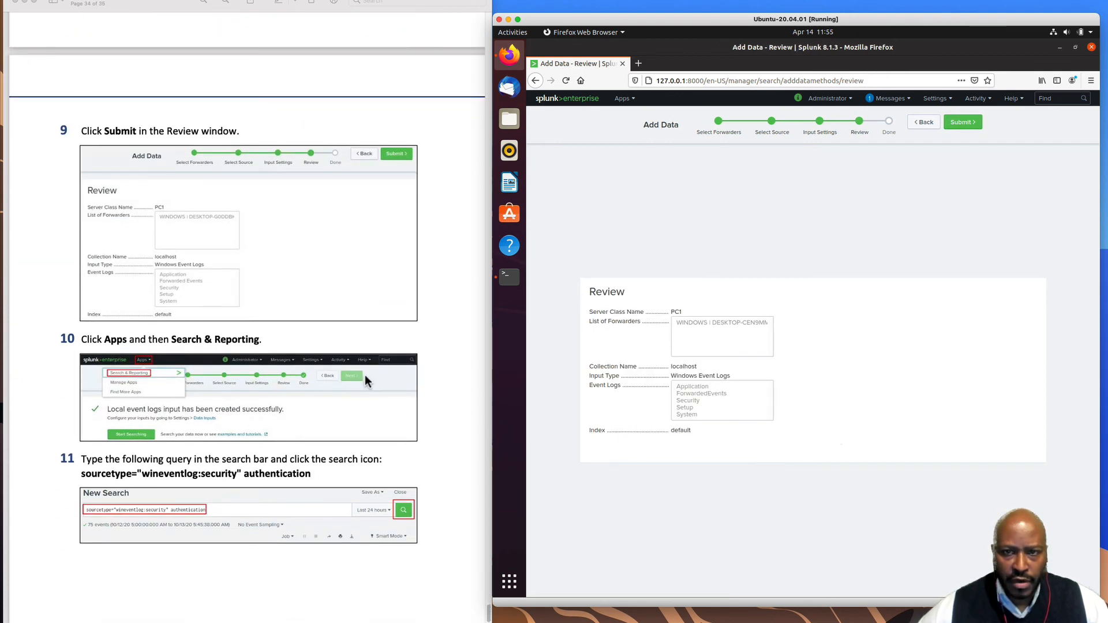
# - Open the Search & Reporting app from the Apps menu
pyautogui.click(625, 100)
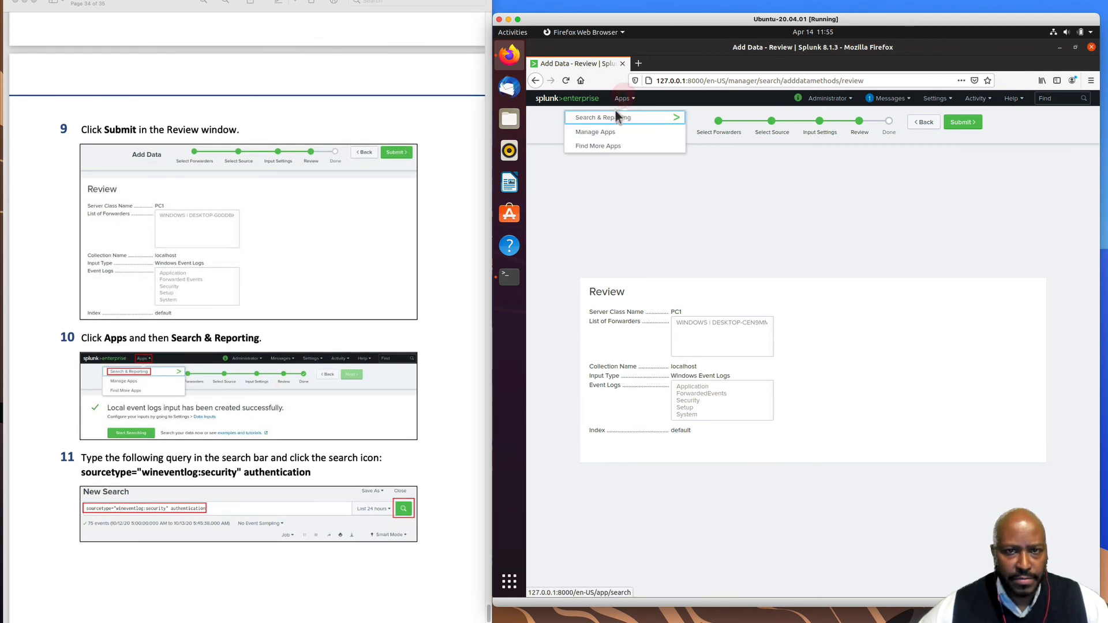
pyautogui.click(617, 118)
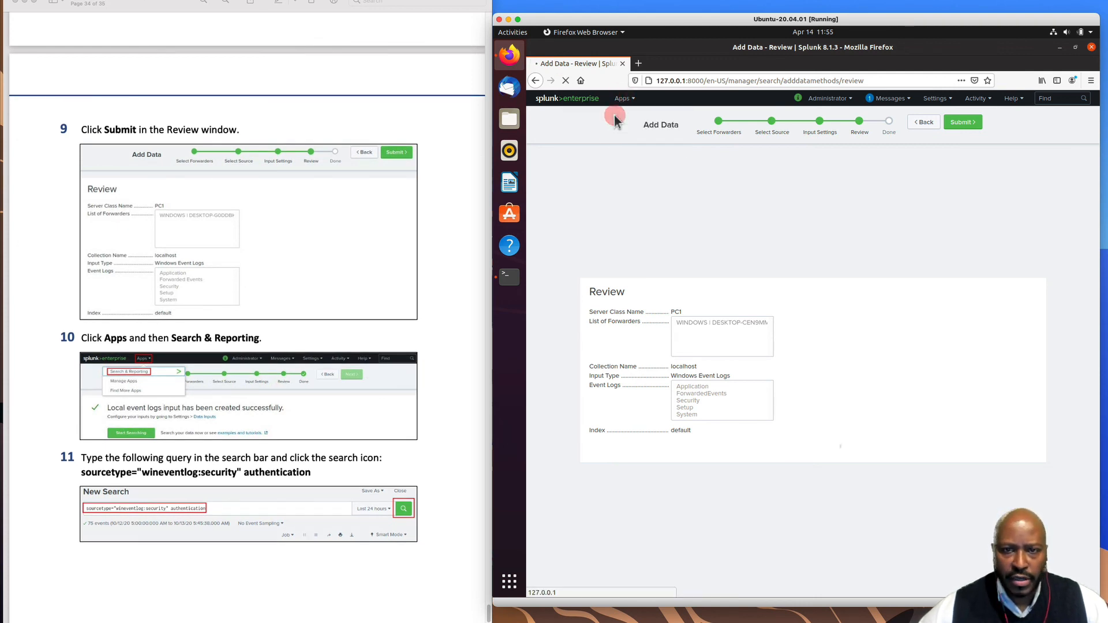
pyautogui.scroll(-5, 338, 435)
pyautogui.scroll(-6, 341, 413)
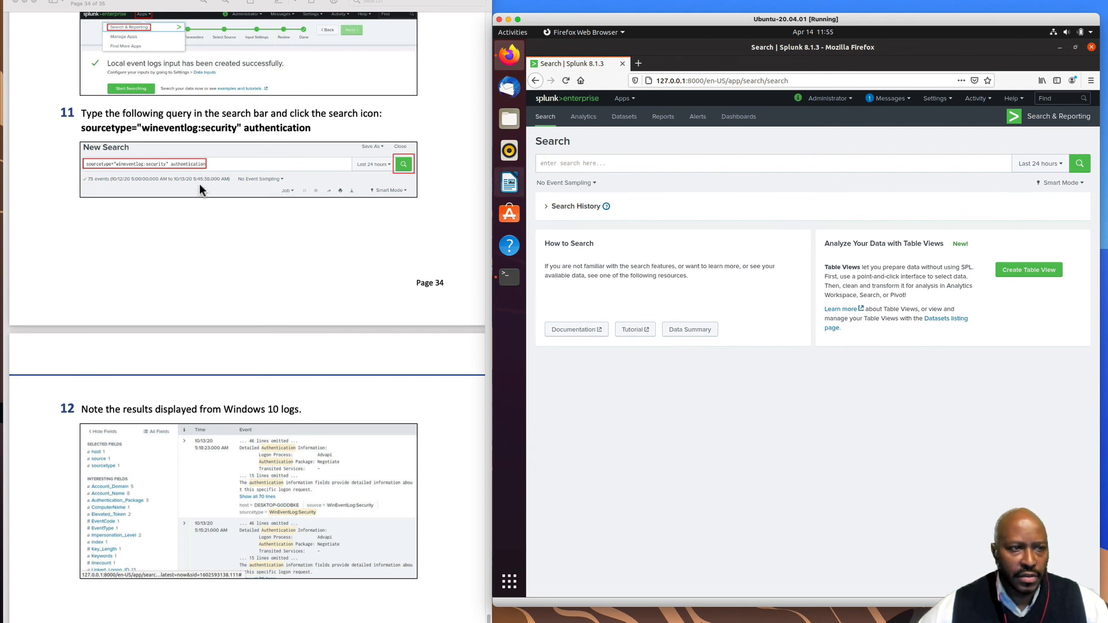
# - Copy the query sourcetype="wineventlog:security" authentication from the guide, paste it into Splunk's search bar, and run it
pyautogui.click(198, 133)
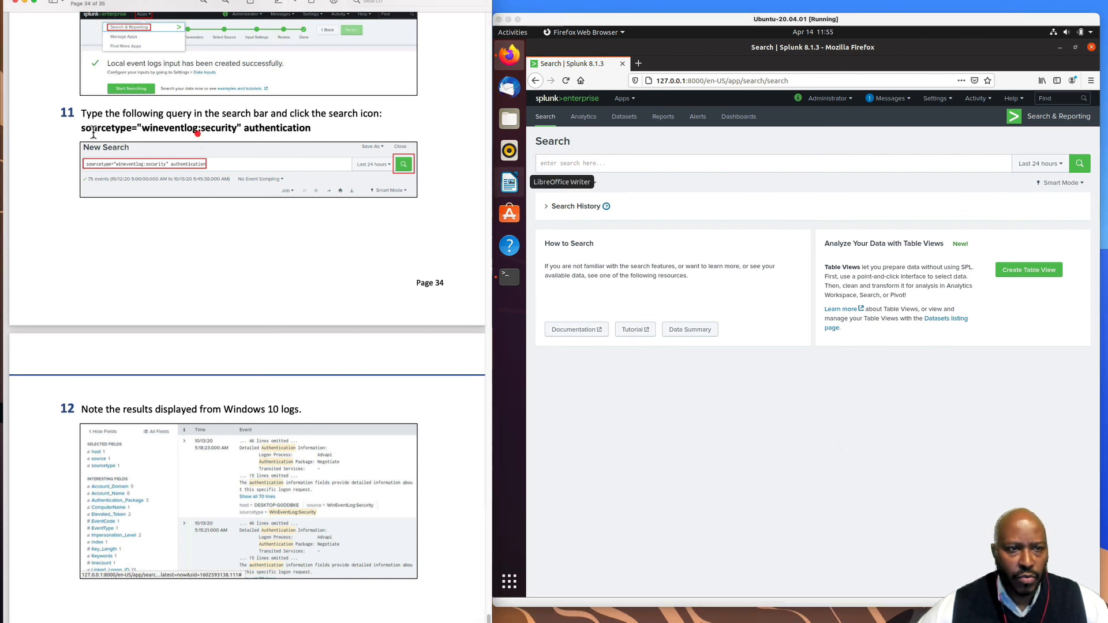
pyautogui.moveTo(82, 129); pyautogui.dragTo(295, 130)
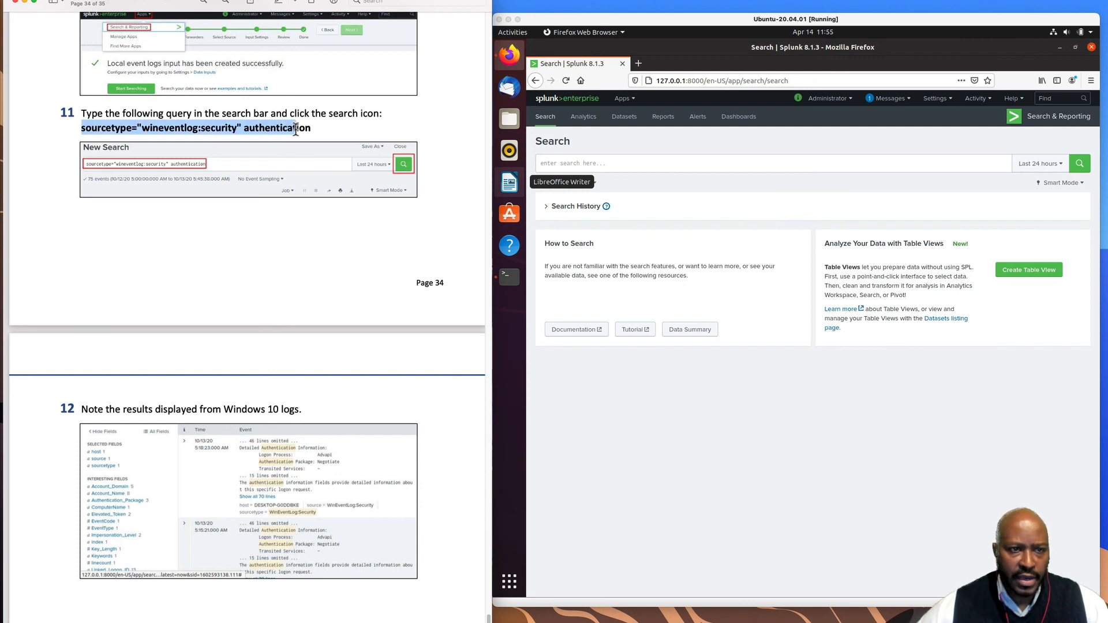
pyautogui.rightClick(310, 133)
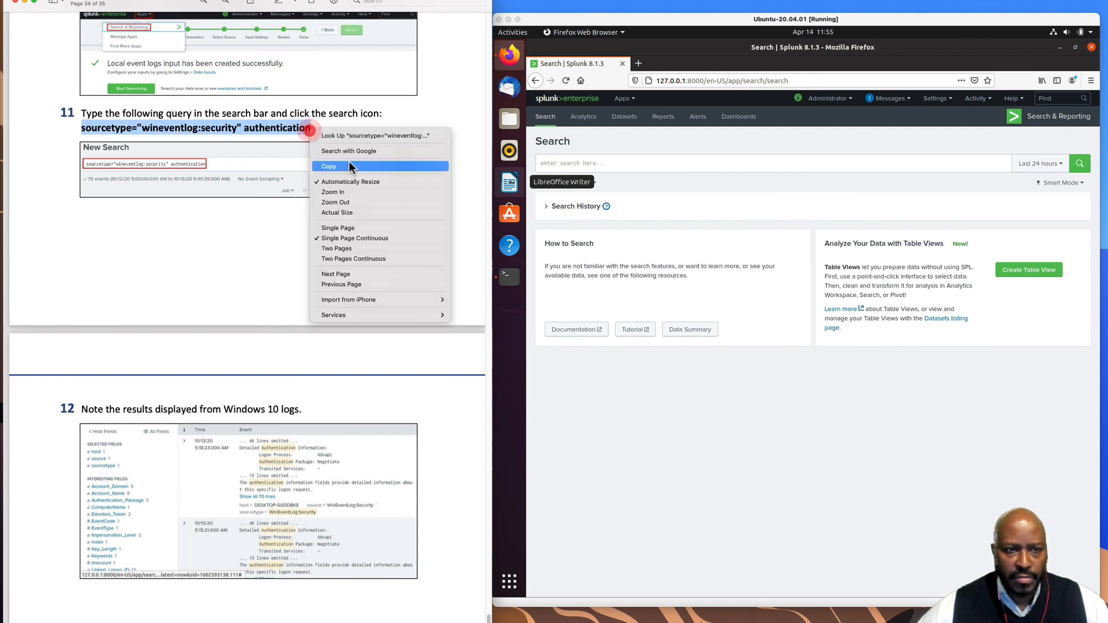
pyautogui.click(349, 167)
pyautogui.click(585, 168)
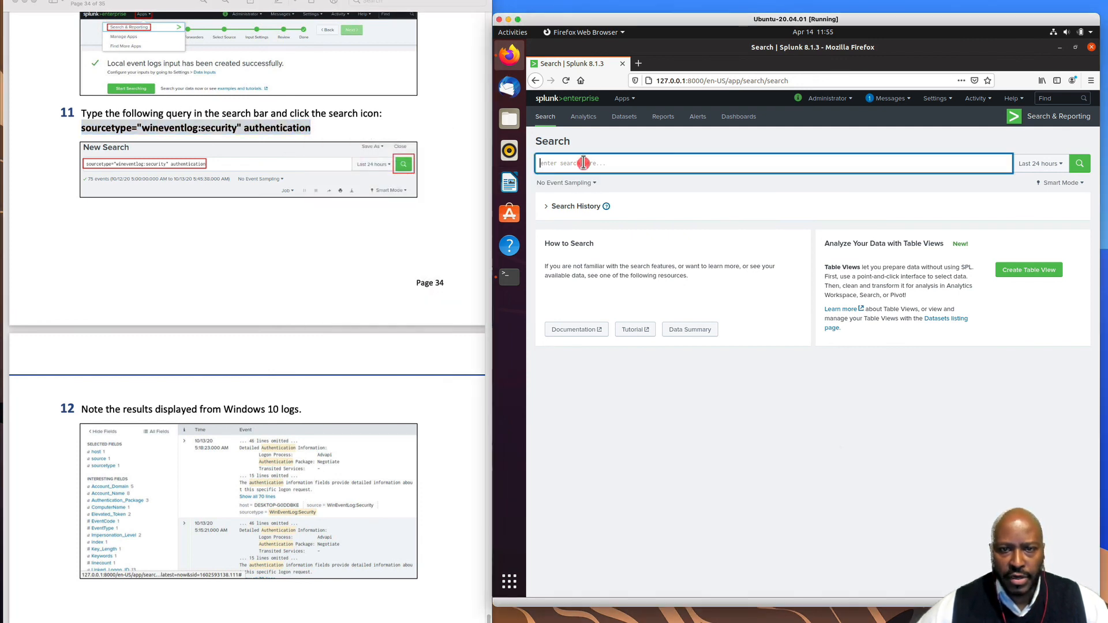
pyautogui.rightClick(585, 163)
pyautogui.click(633, 203)
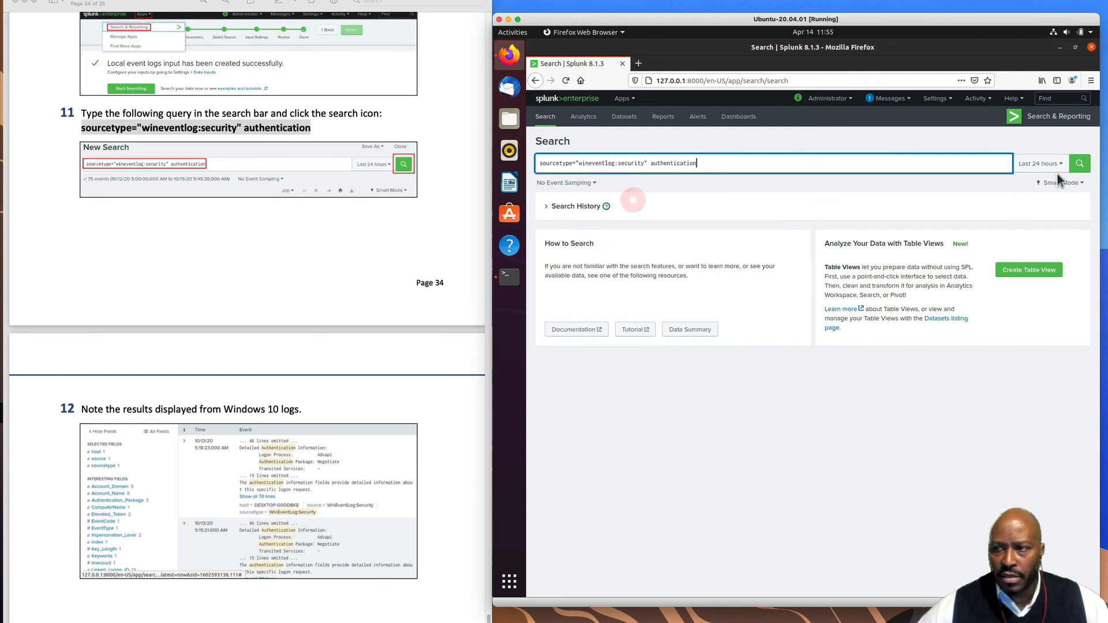
pyautogui.click(1079, 163)
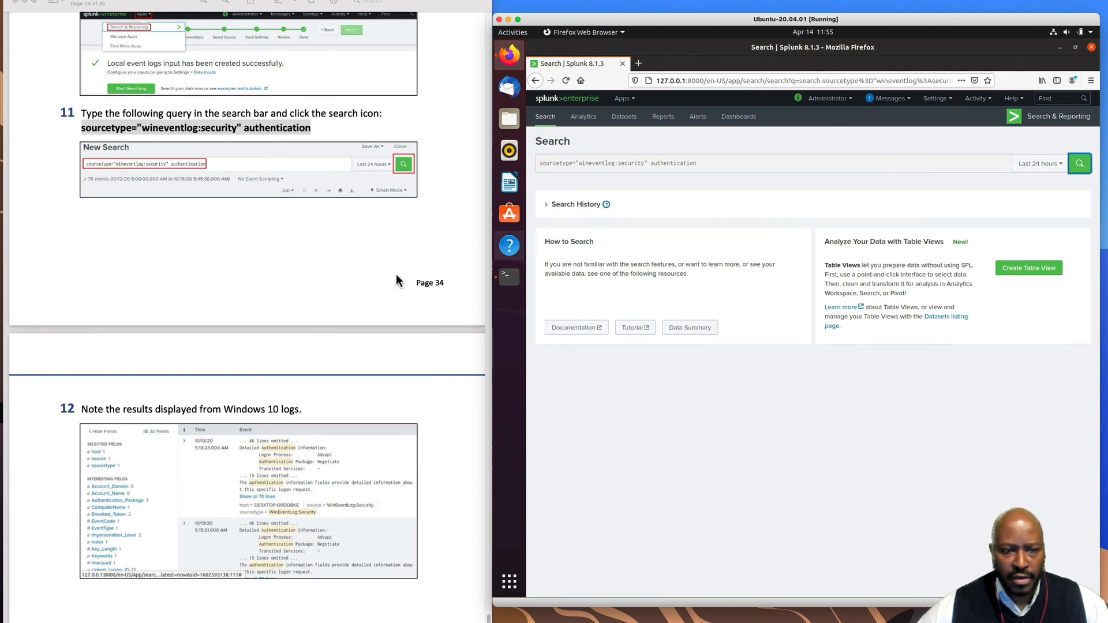
# - Scroll through the 117 WinEventLog:Security authentication events from host DESKTOP-CEN9MM2
pyautogui.scroll(-2, 388, 277)
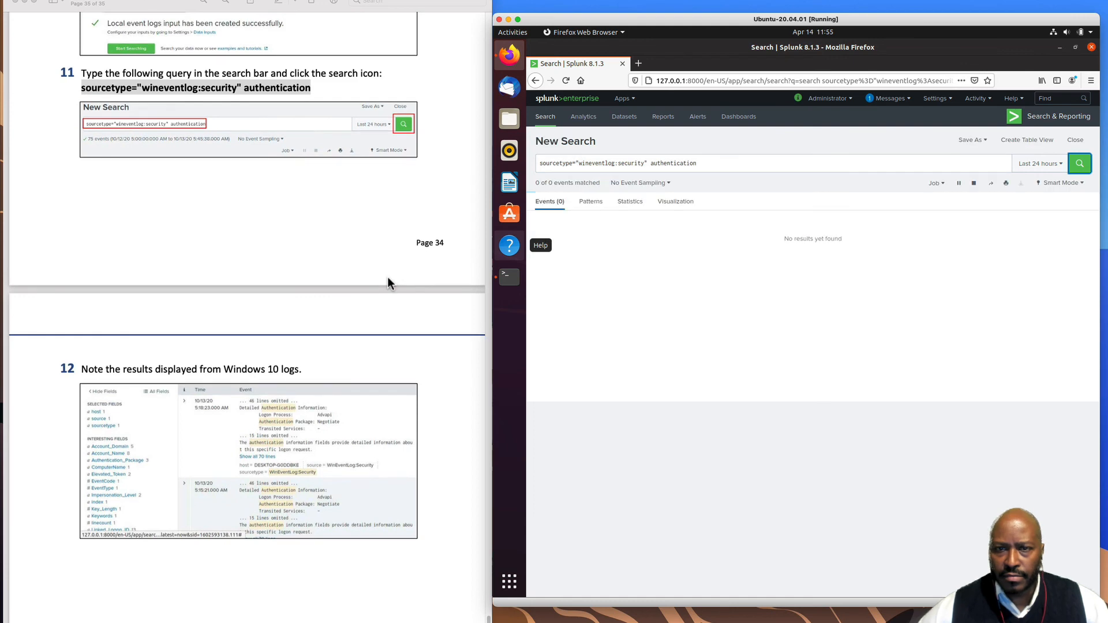
pyautogui.scroll(-4, 387, 277)
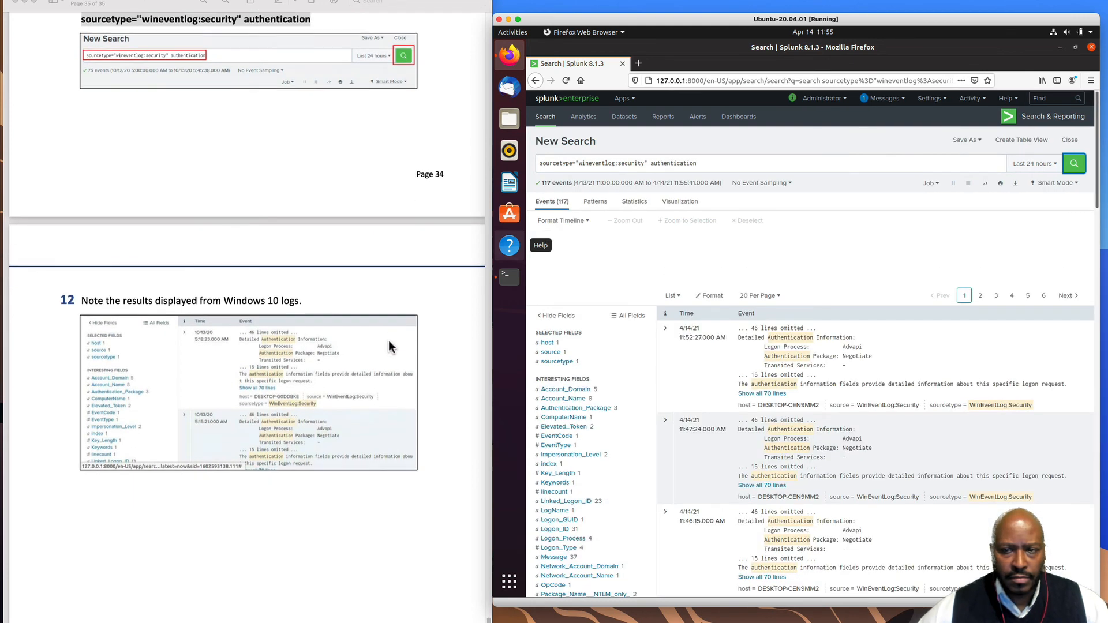
pyautogui.scroll(-3, 389, 338)
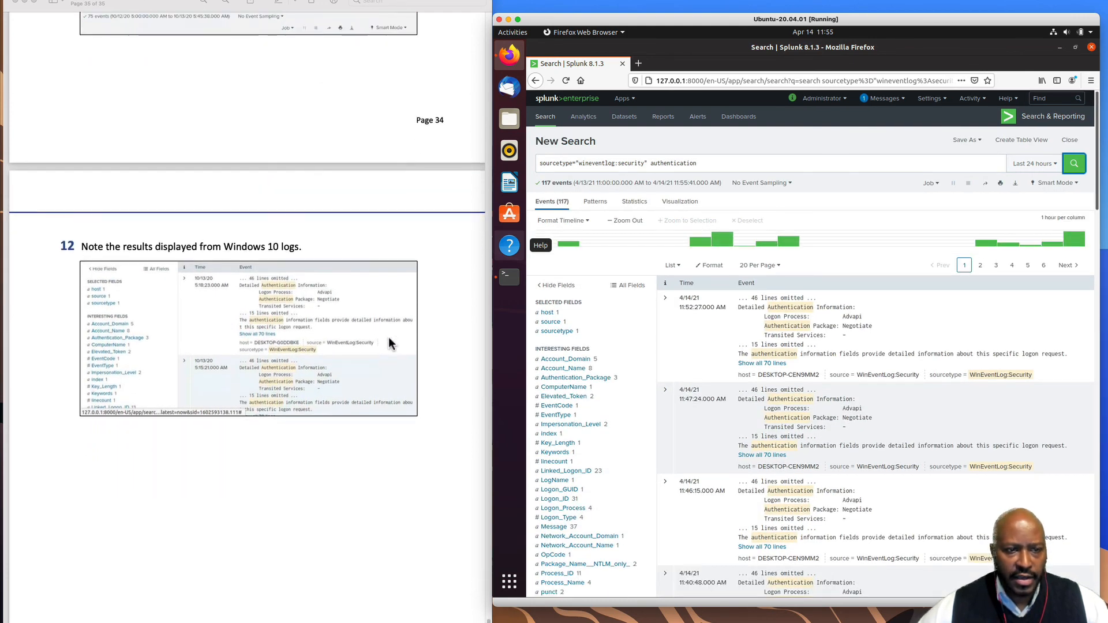
pyautogui.scroll(-1, 373, 393)
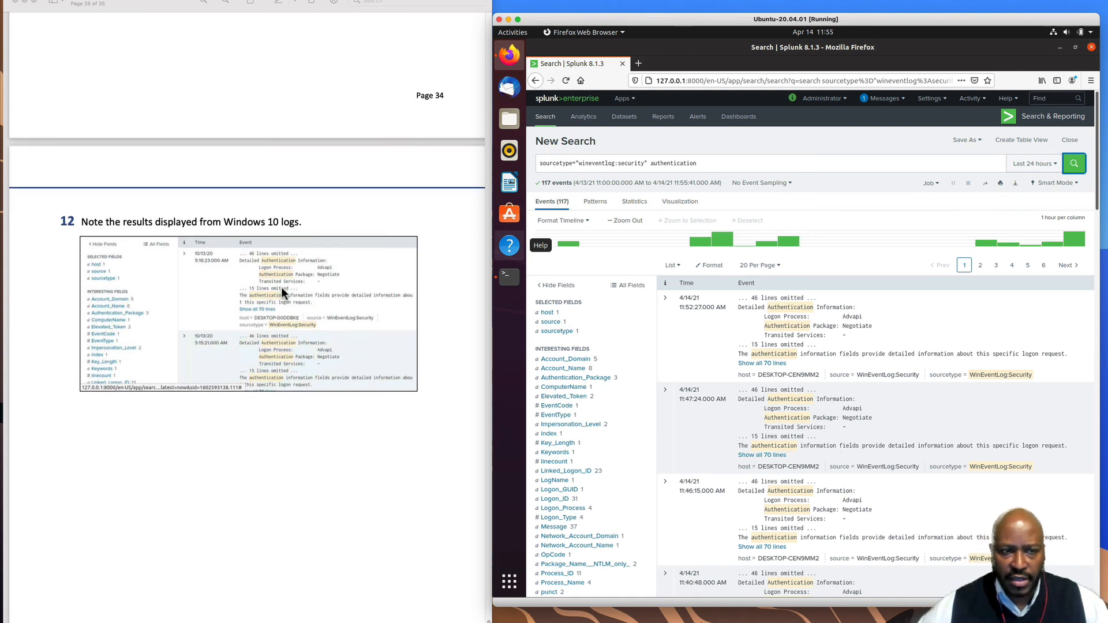
pyautogui.scroll(-1, 331, 423)
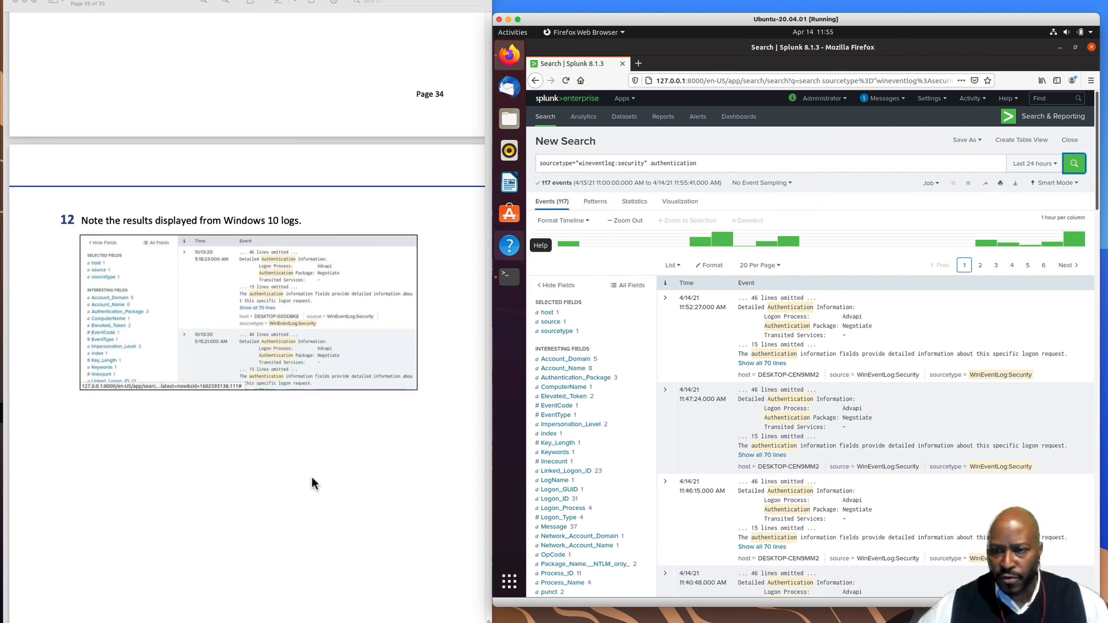
pyautogui.scroll(-1, 331, 441)
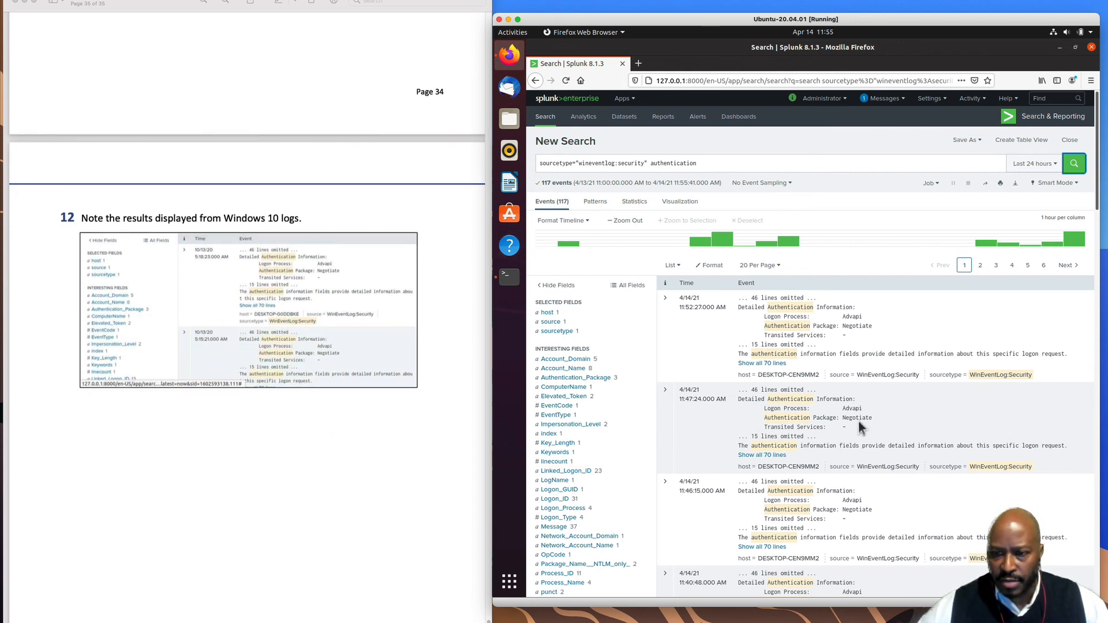
pyautogui.scroll(-3, 351, 410)
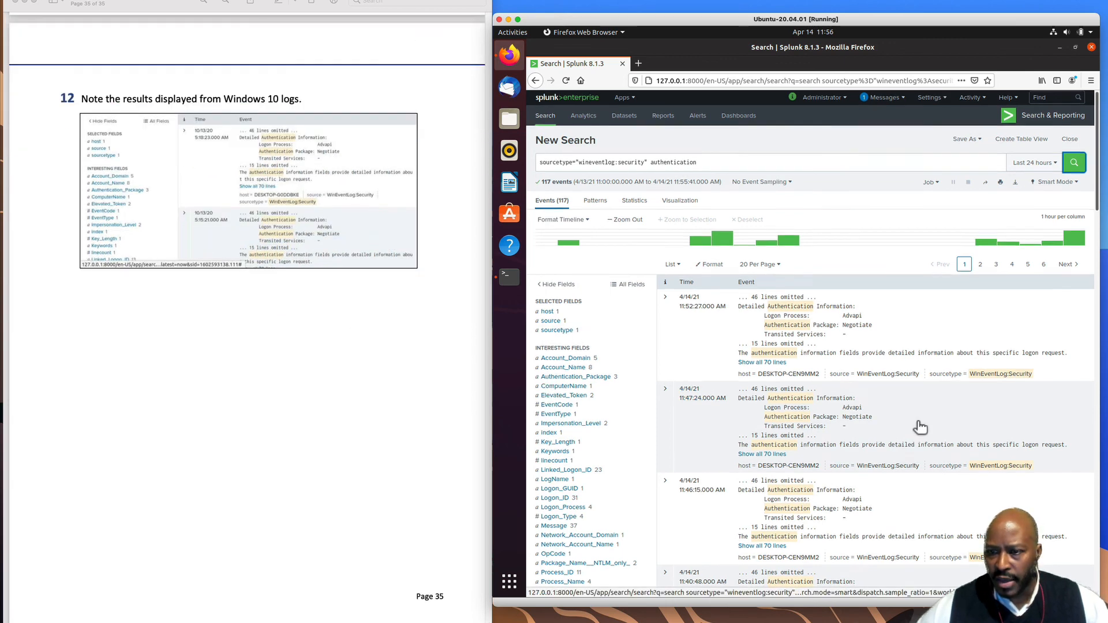
pyautogui.scroll(-6, 924, 427)
pyautogui.scroll(-10, 945, 427)
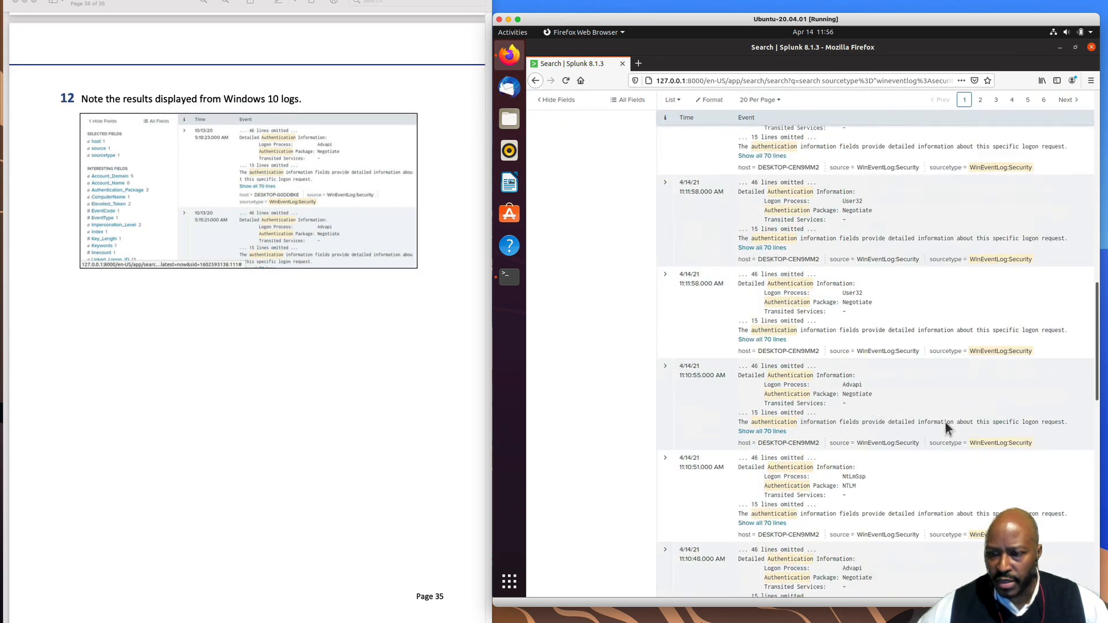
pyautogui.scroll(-2, 945, 427)
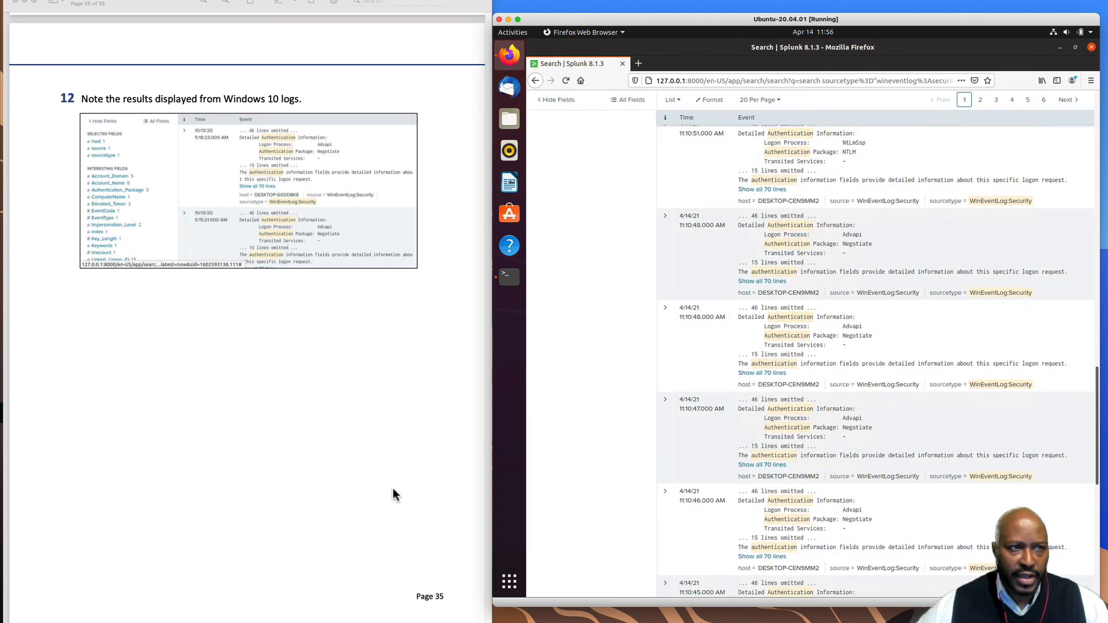